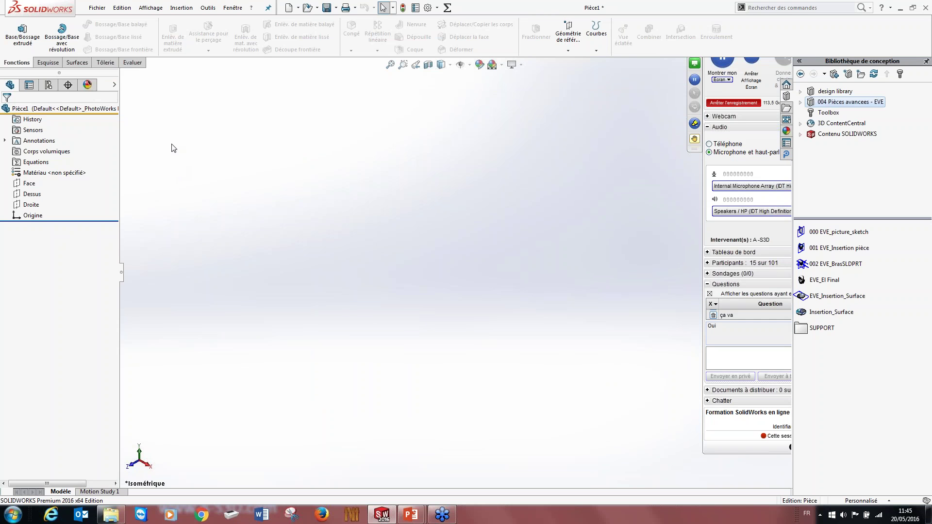
- Start a sketch on the Face plane and insert Front.png as a sketch picture
{"action": "left_click", "coordinate": [21, 185]}
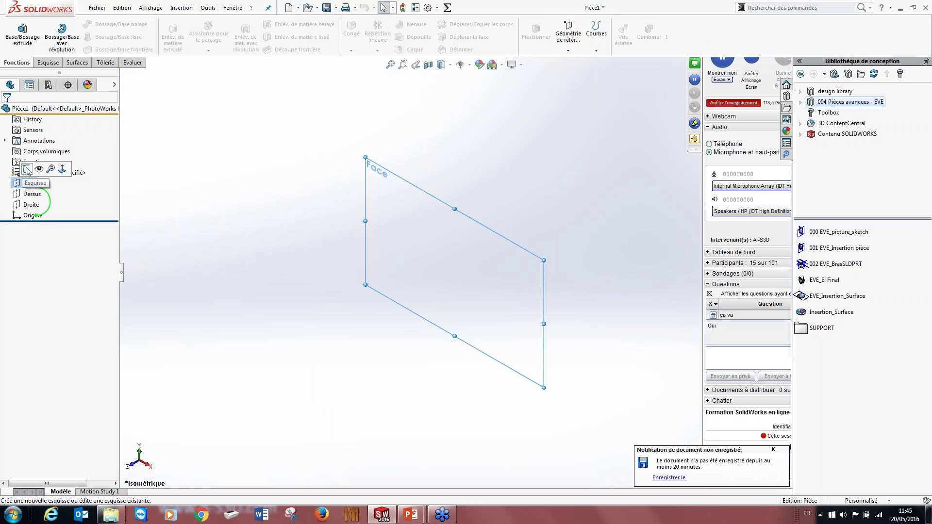
{"action": "left_click", "coordinate": [27, 169]}
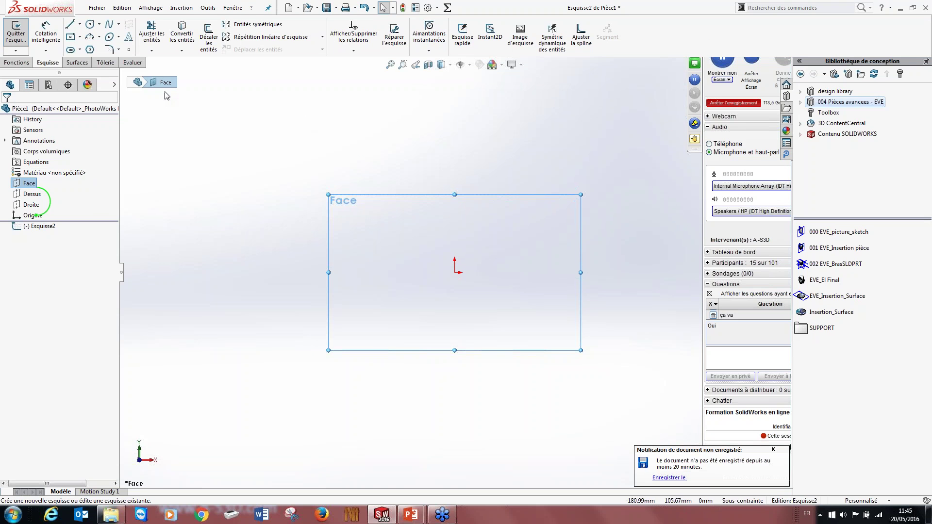
{"action": "left_click", "coordinate": [203, 9]}
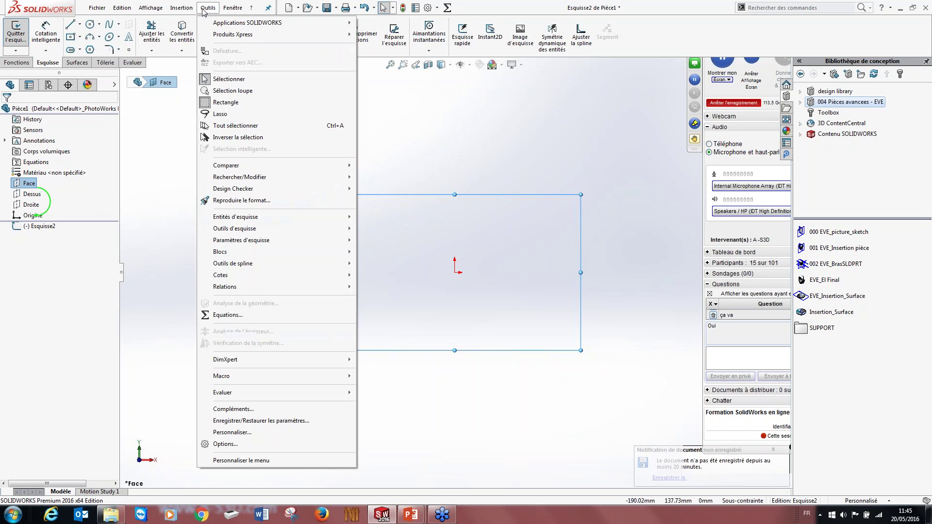
{"action": "mouse_move", "coordinate": [310, 231]}
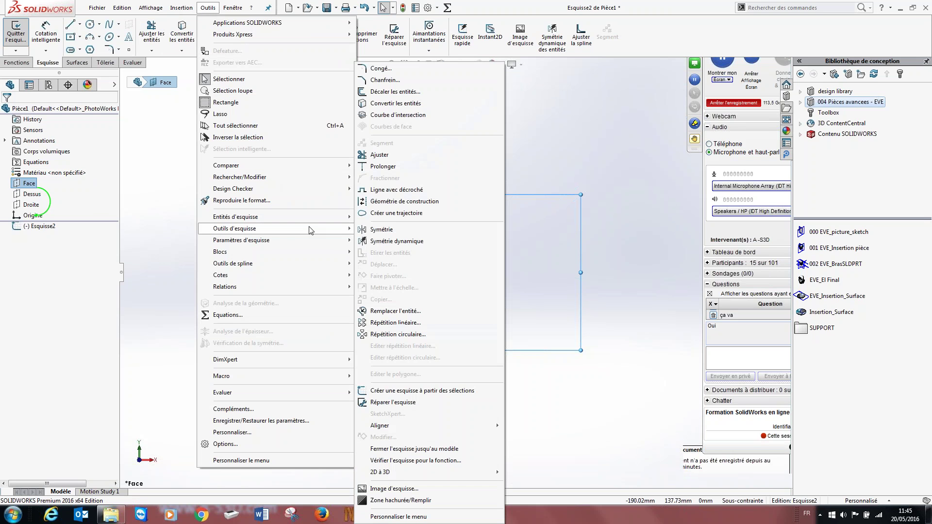
{"action": "left_click", "coordinate": [433, 491]}
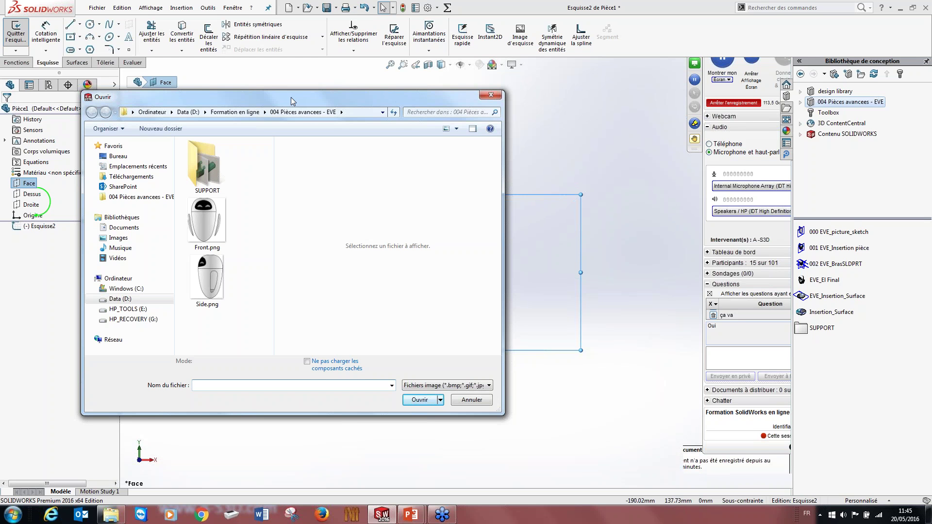
{"action": "left_click", "coordinate": [213, 225]}
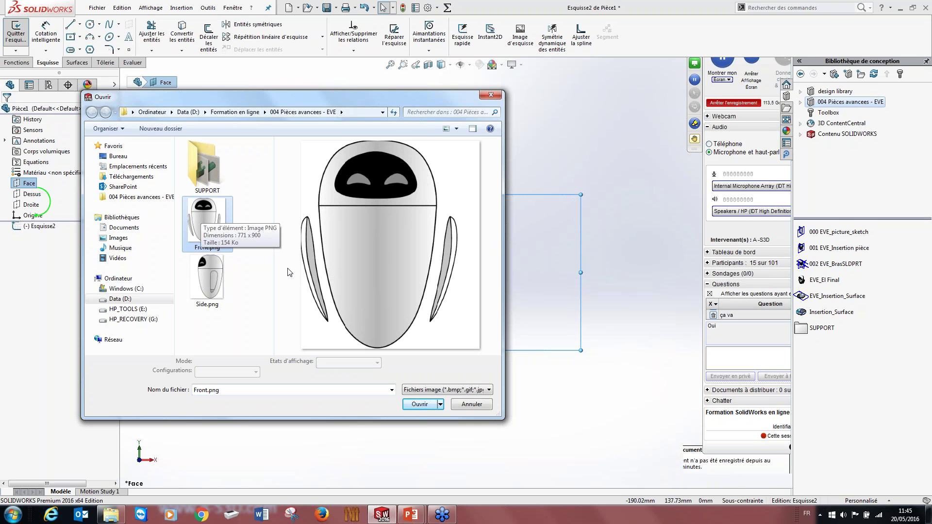
{"action": "left_click", "coordinate": [418, 405]}
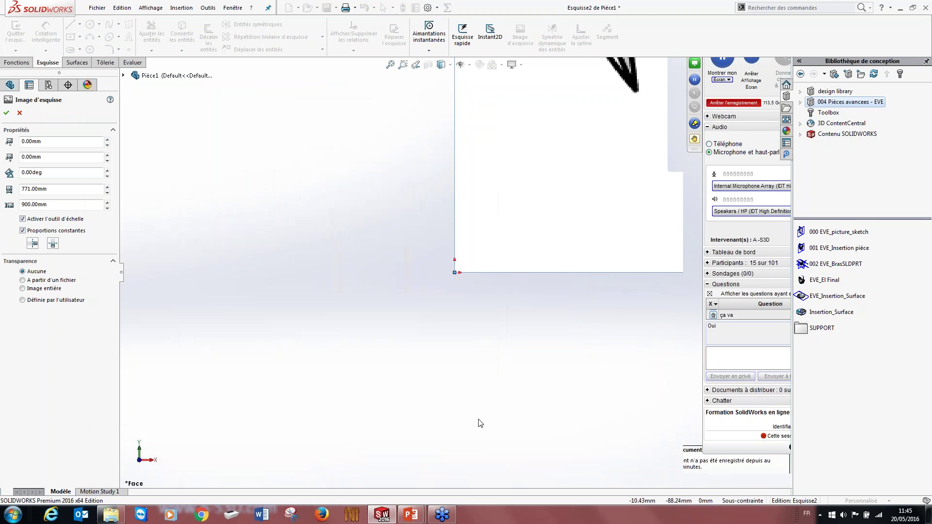
- Move the sketch picture so the robot body's lowest point sits on the origin, at about X -327 mm, Y -3.3 mm
{"action": "scroll", "coordinate": [531, 221], "scroll_direction": "up", "scroll_amount": 2}
{"action": "scroll", "coordinate": [430, 297], "scroll_direction": "down", "scroll_amount": 3}
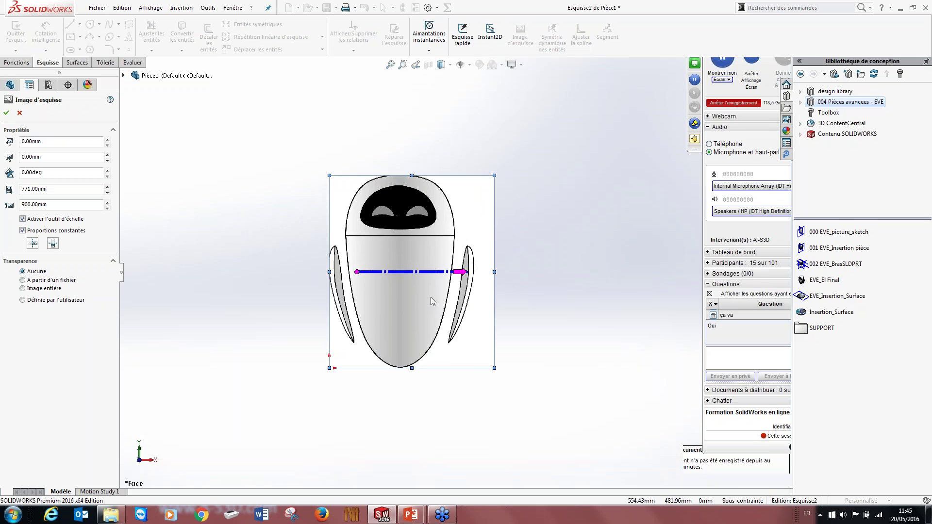
{"action": "scroll", "coordinate": [389, 322], "scroll_direction": "up", "scroll_amount": 1}
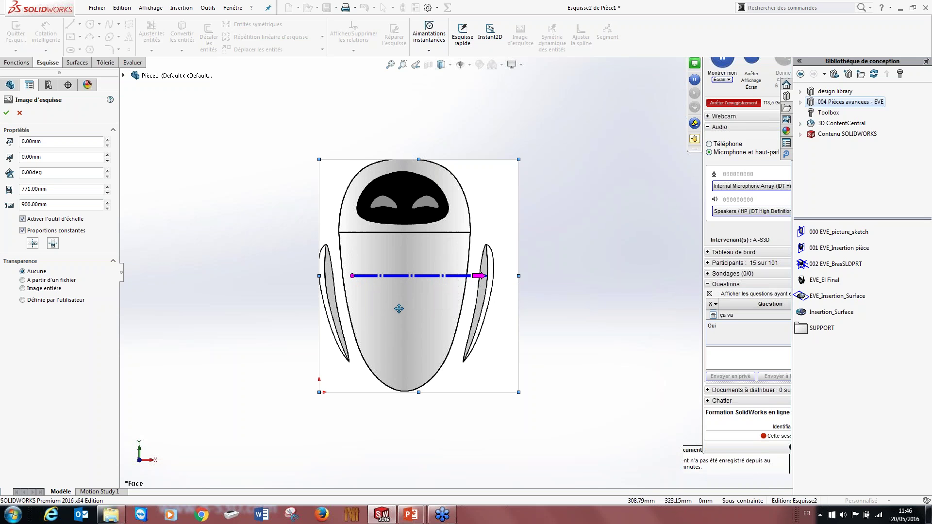
{"action": "mouse_move", "coordinate": [410, 314]}
{"action": "left_mouse_down"}
{"action": "mouse_move", "coordinate": [423, 252]}
{"action": "mouse_move", "coordinate": [349, 267]}
{"action": "mouse_move", "coordinate": [324, 315]}
{"action": "left_mouse_up"}
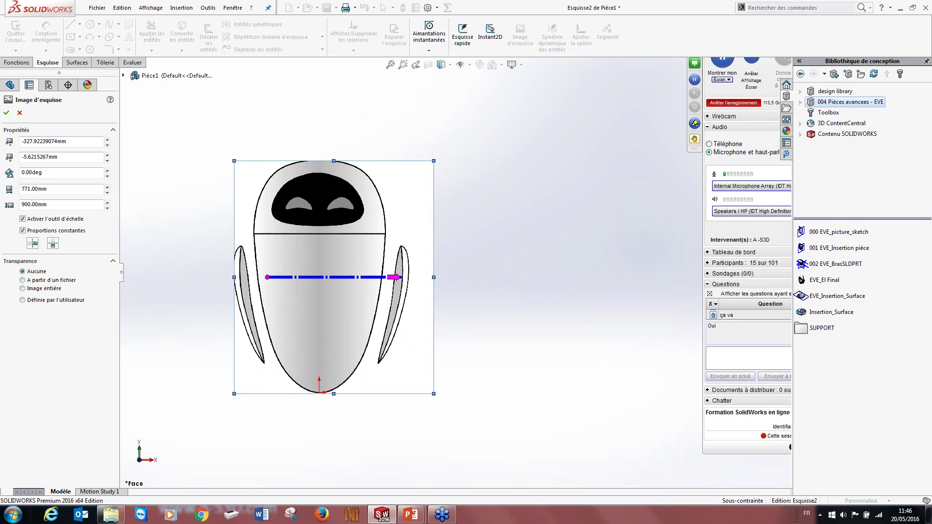
{"action": "left_click_drag", "start_coordinate": [325, 315], "coordinate": [325, 315]}
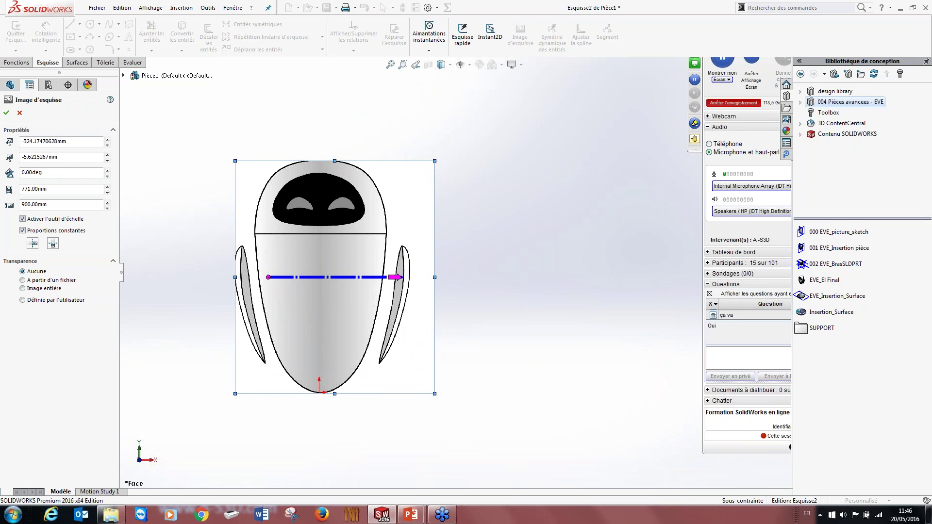
{"action": "scroll", "coordinate": [354, 401], "scroll_direction": "up", "scroll_amount": 3}
{"action": "scroll", "coordinate": [394, 312], "scroll_direction": "down", "scroll_amount": 3}
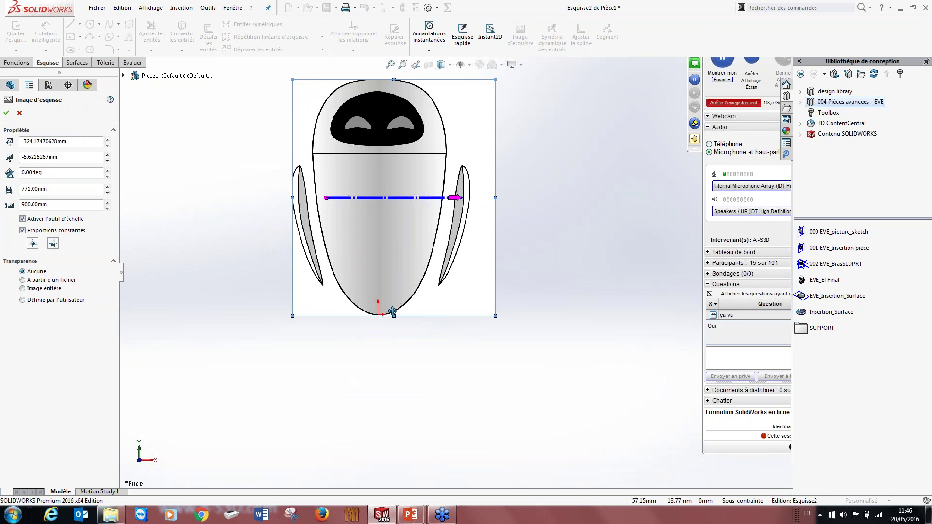
{"action": "scroll", "coordinate": [393, 311], "scroll_direction": "down", "scroll_amount": 2}
{"action": "scroll", "coordinate": [412, 311], "scroll_direction": "up", "scroll_amount": 2}
{"action": "scroll", "coordinate": [413, 310], "scroll_direction": "down", "scroll_amount": 5}
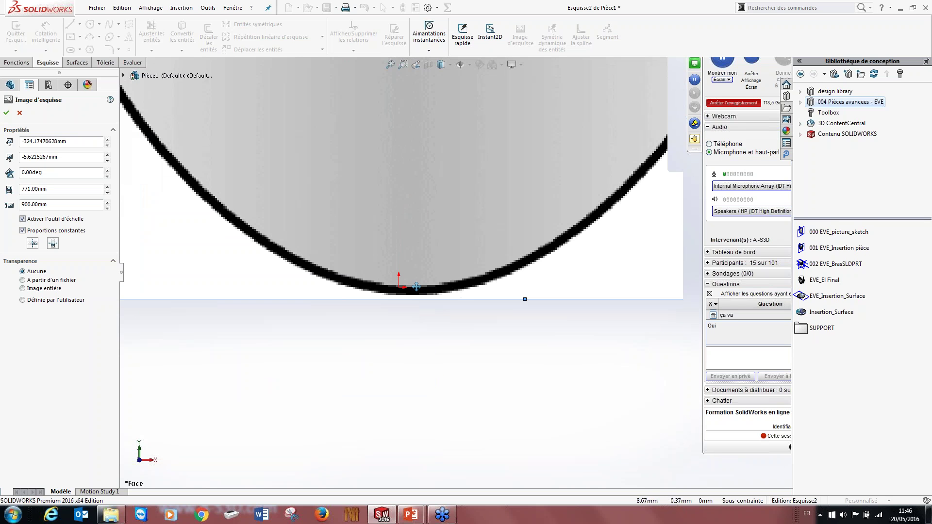
{"action": "mouse_move", "coordinate": [406, 187]}
{"action": "left_mouse_down"}
{"action": "mouse_move", "coordinate": [405, 169]}
{"action": "mouse_move", "coordinate": [400, 183]}
{"action": "left_mouse_up"}
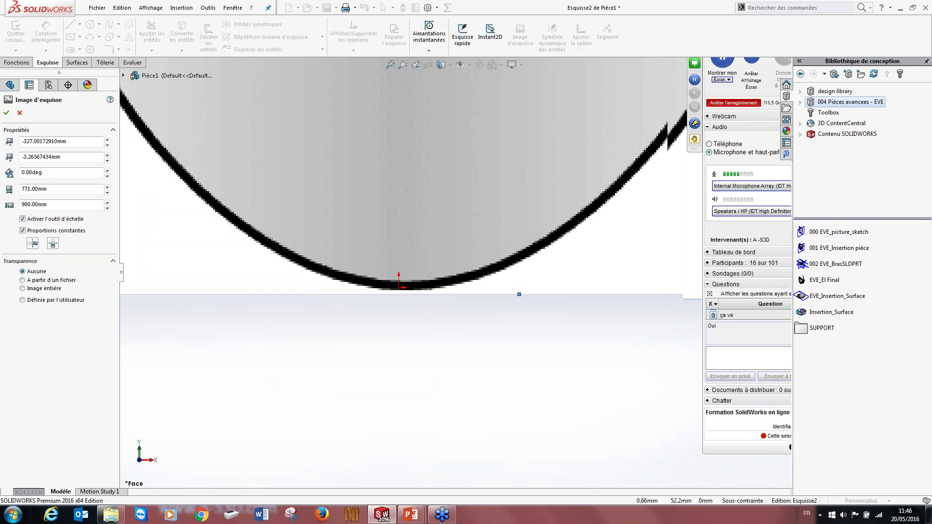
- Scale the picture to 100 mm along a vertical scale line from the origin to the head's top, and disable the scale tool
{"action": "scroll", "coordinate": [475, 205], "scroll_direction": "up", "scroll_amount": 5}
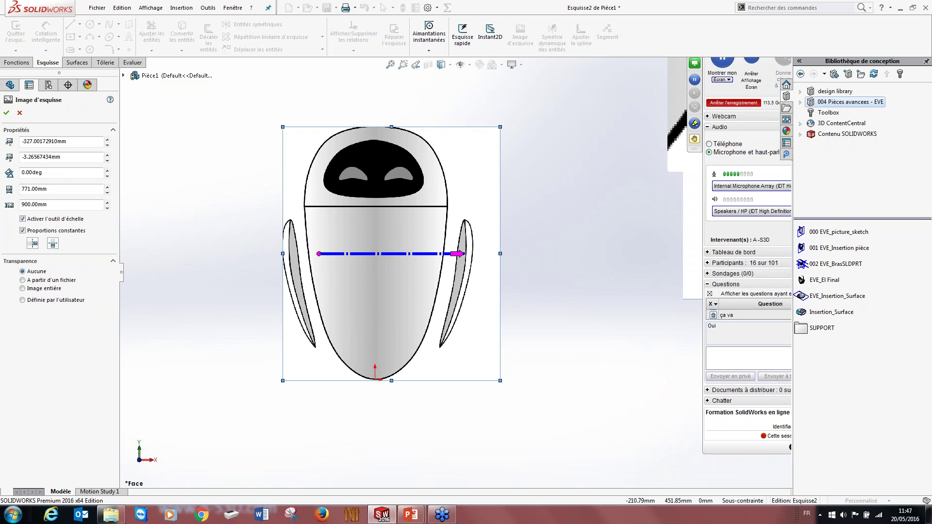
{"action": "left_click_drag", "start_coordinate": [359, 254], "coordinate": [374, 379]}
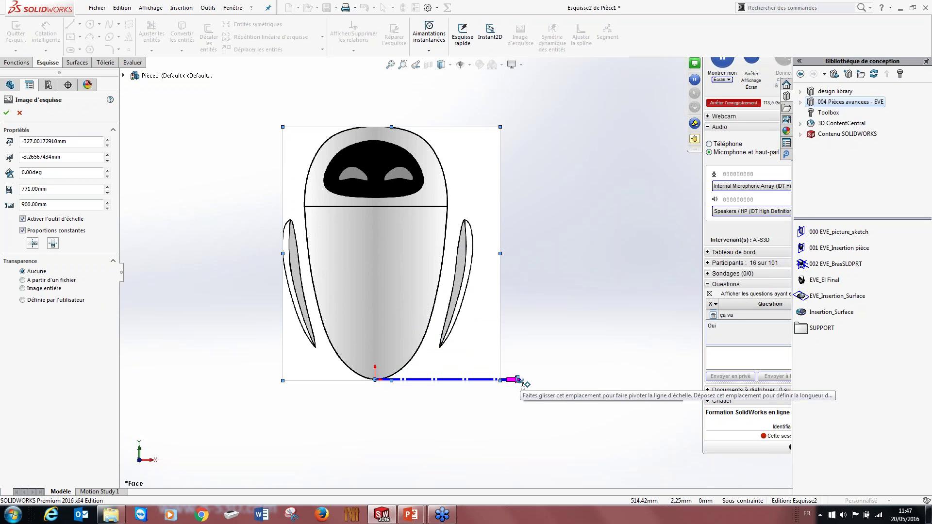
{"action": "left_click_drag", "start_coordinate": [519, 380], "coordinate": [374, 129]}
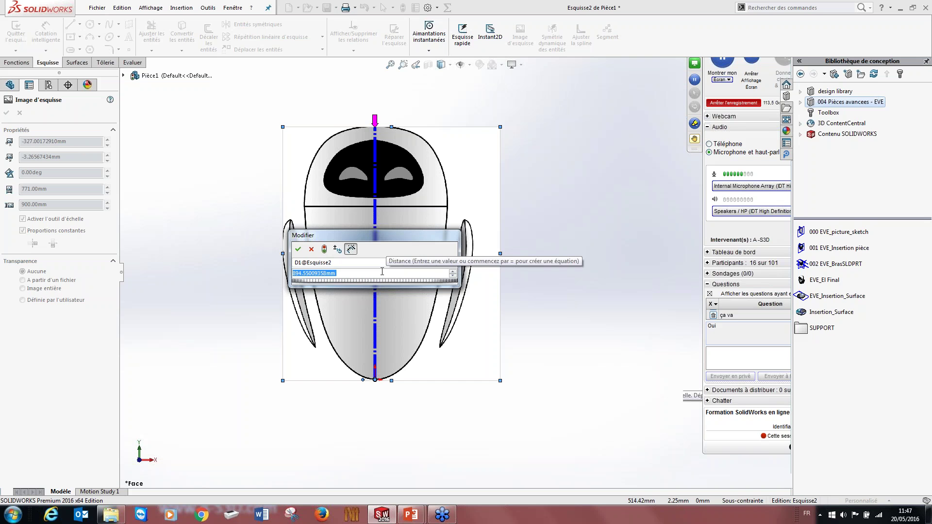
{"action": "type", "text": "100"}
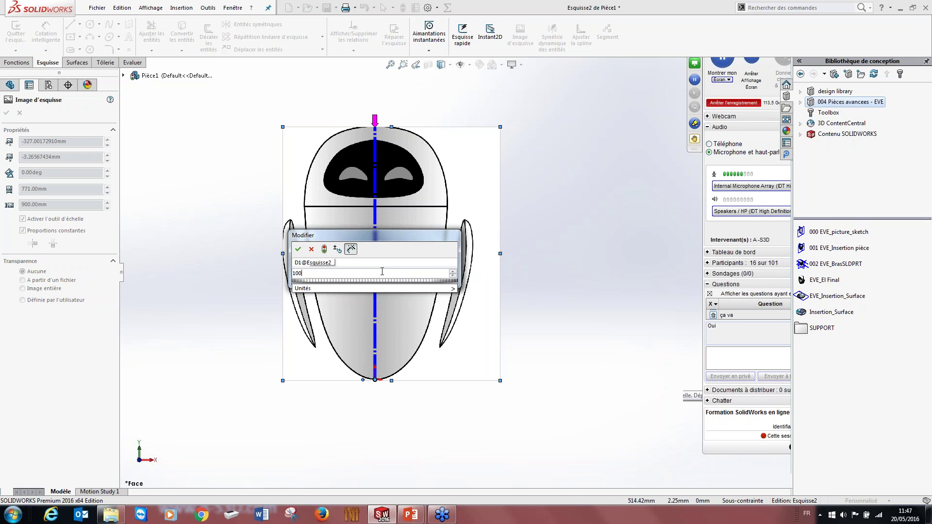
{"action": "key", "text": "Return"}
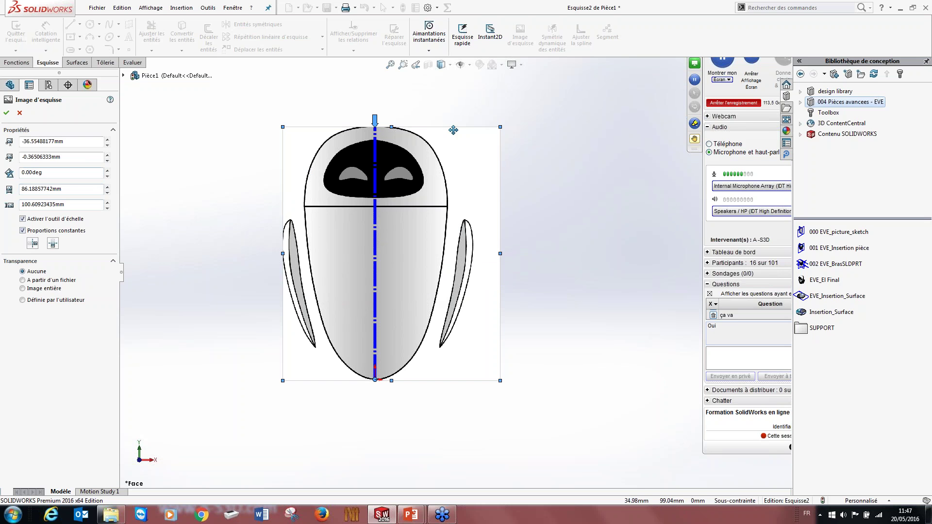
{"action": "left_click", "coordinate": [24, 221]}
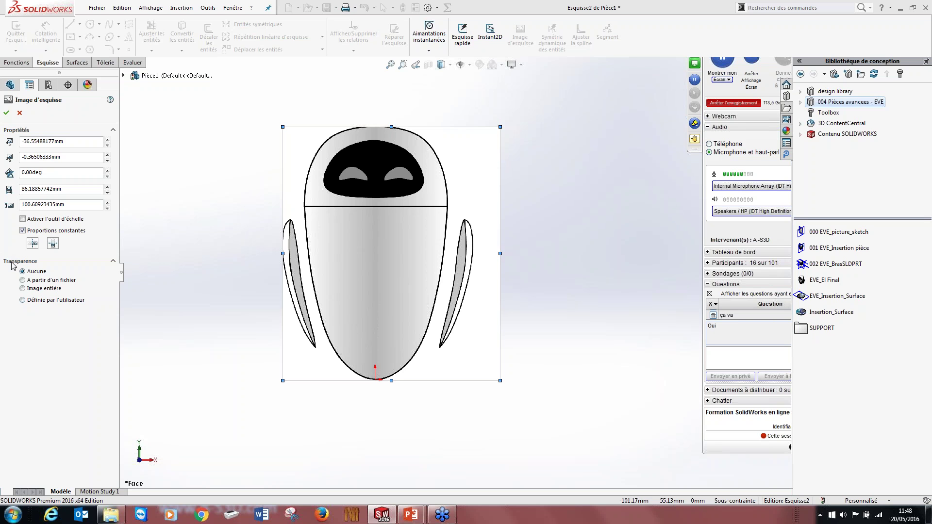
- Apply user-defined transparency to the picture, sampling its white background and setting transparency to 1.00
{"action": "left_click", "coordinate": [22, 301]}
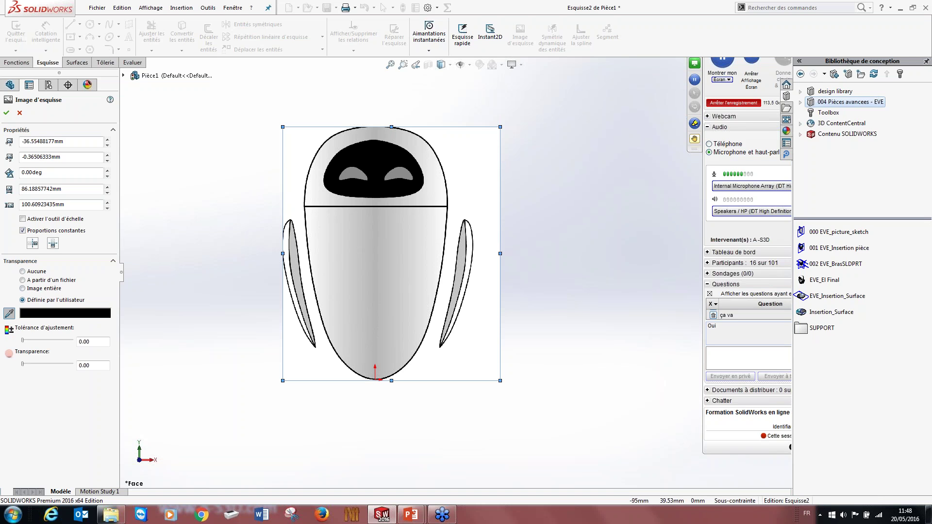
{"action": "left_click", "coordinate": [211, 264]}
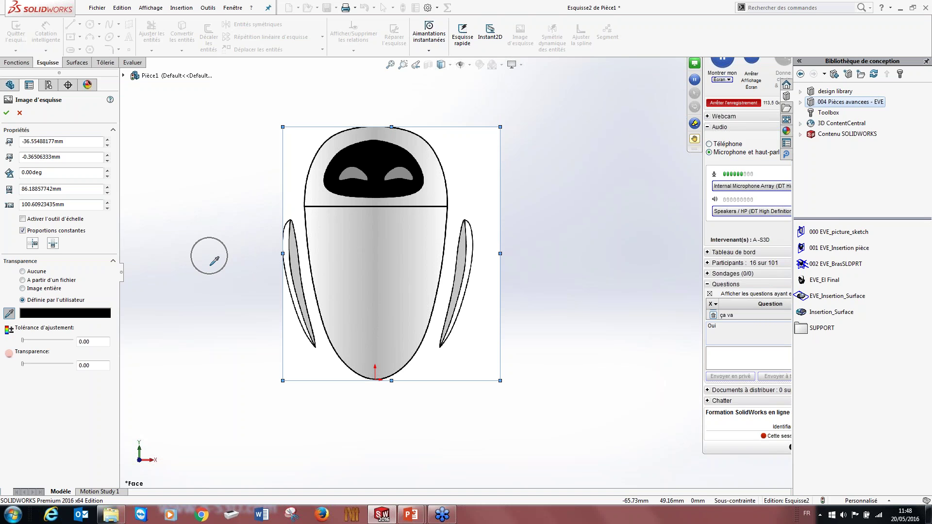
{"action": "left_click", "coordinate": [301, 145]}
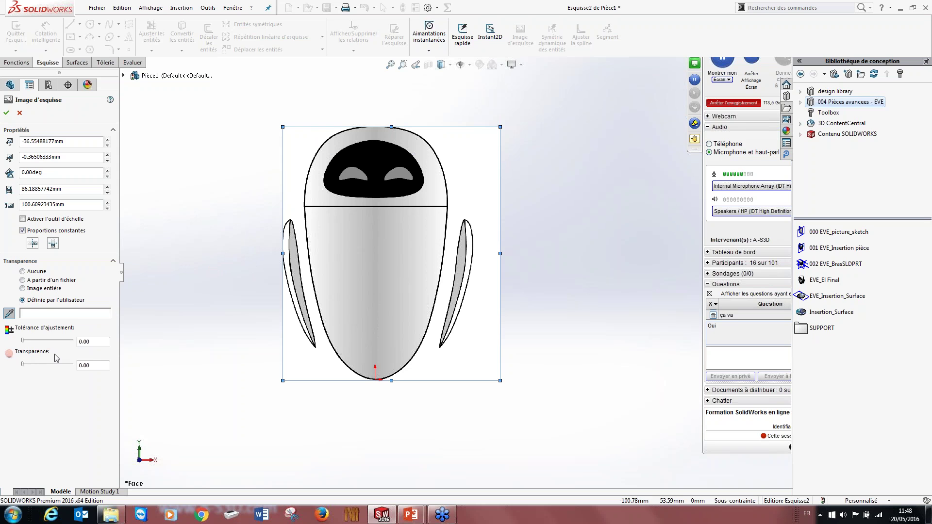
{"action": "left_click", "coordinate": [90, 365]}
{"action": "type", "text": "1"}
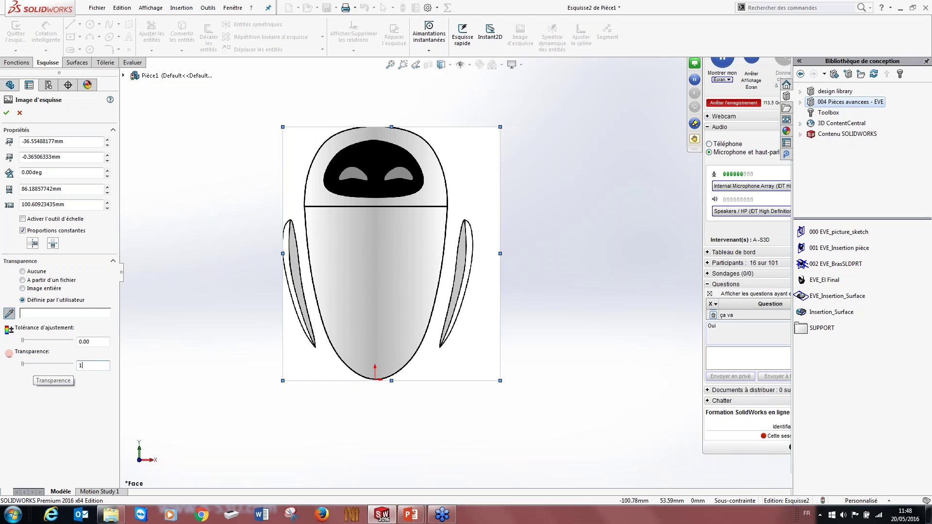
{"action": "key", "text": "Return"}
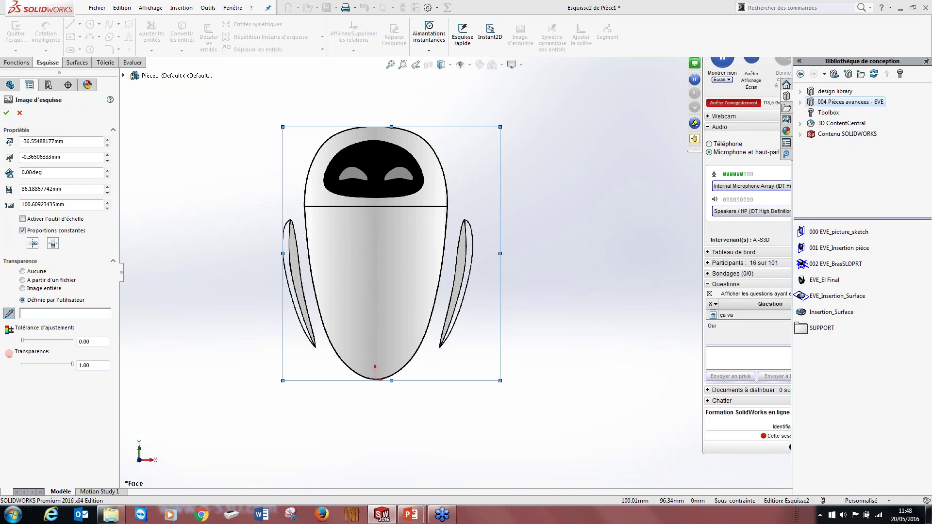
{"action": "left_click", "coordinate": [7, 114]}
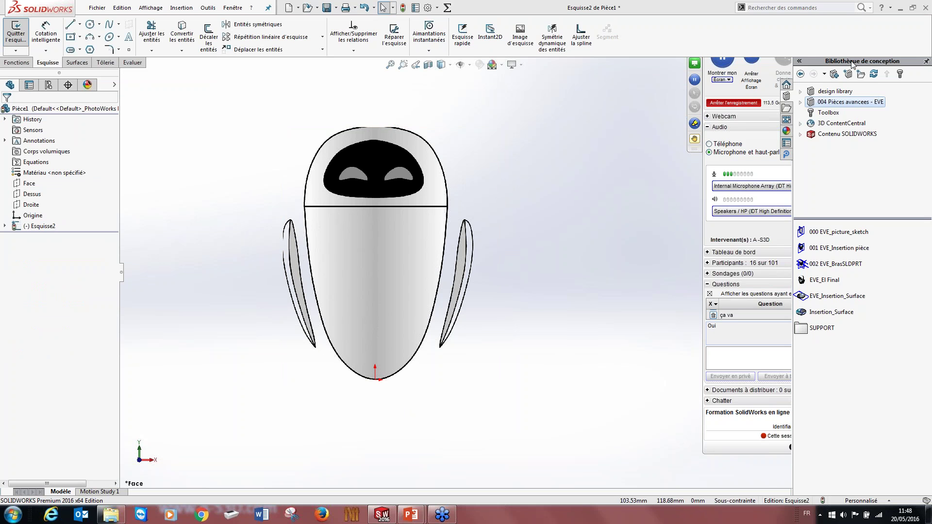
- Rename the picture sketch as Front and exit the sketch
{"action": "left_click", "coordinate": [41, 226]}
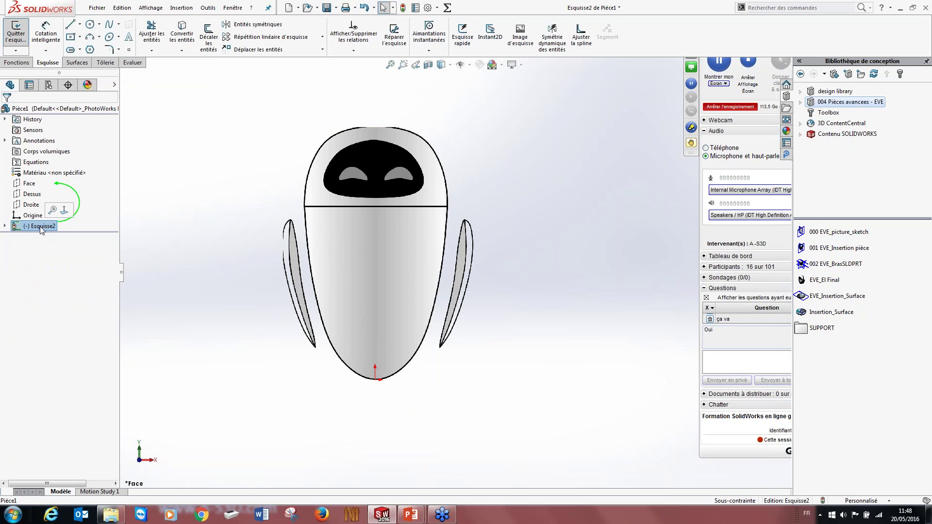
{"action": "left_click", "coordinate": [40, 226]}
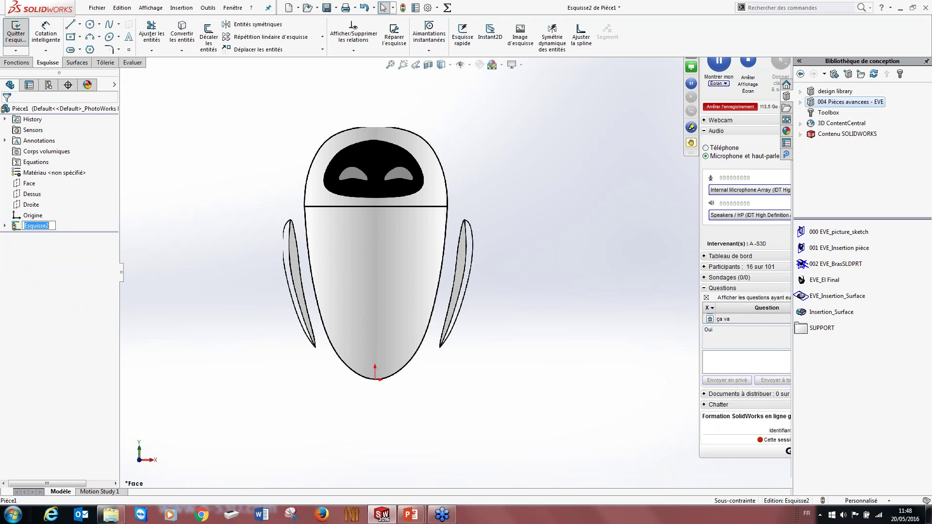
{"action": "type", "text": "Front"}
{"action": "key", "text": "Return"}
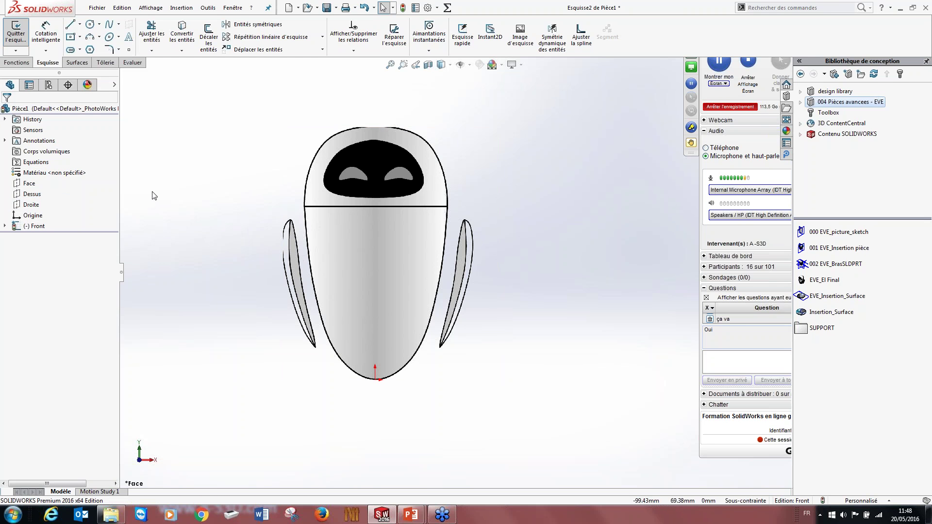
{"action": "left_click", "coordinate": [16, 31]}
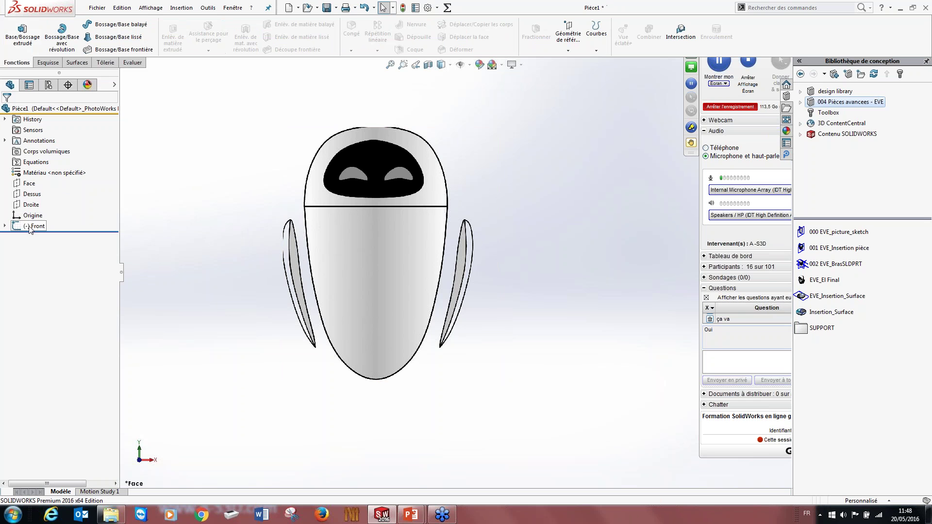
- Start a sketch on the Droite plane and insert the sketch picture Side.png
{"action": "left_click", "coordinate": [31, 205]}
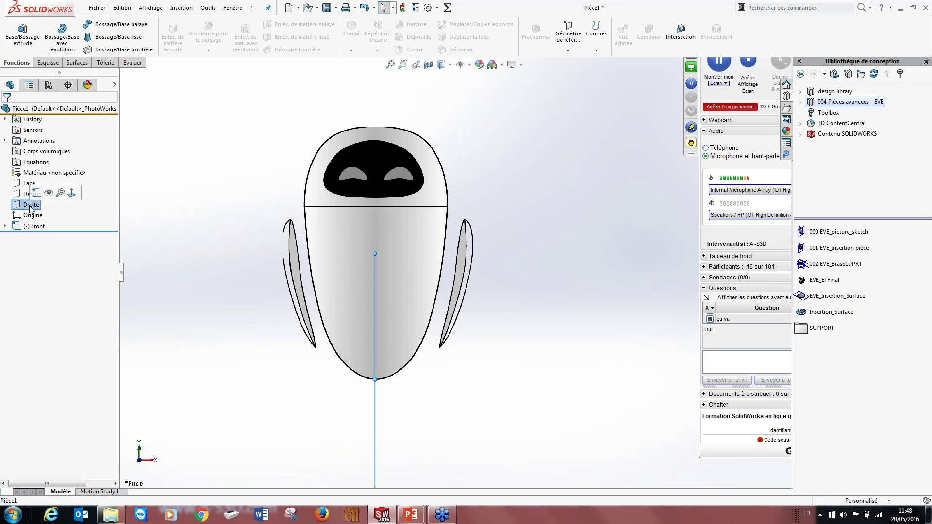
{"action": "left_click", "coordinate": [37, 193]}
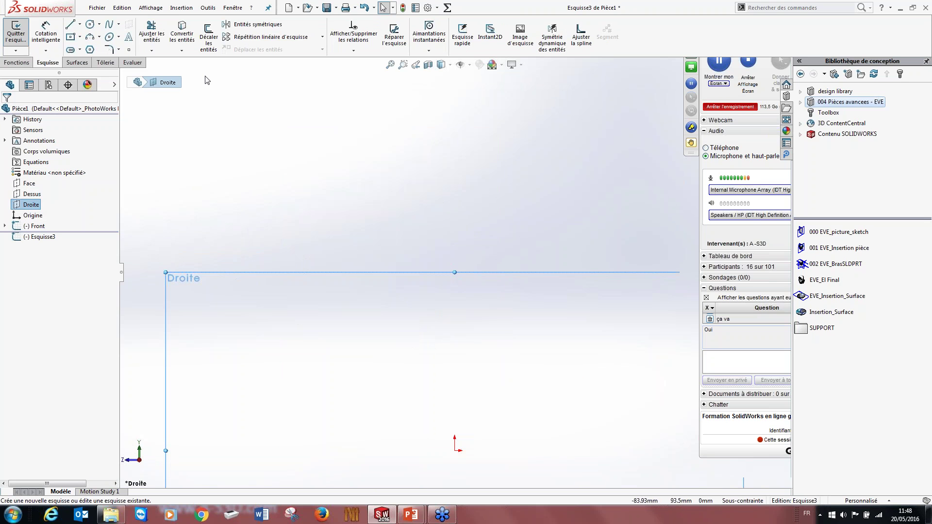
{"action": "left_click", "coordinate": [214, 7]}
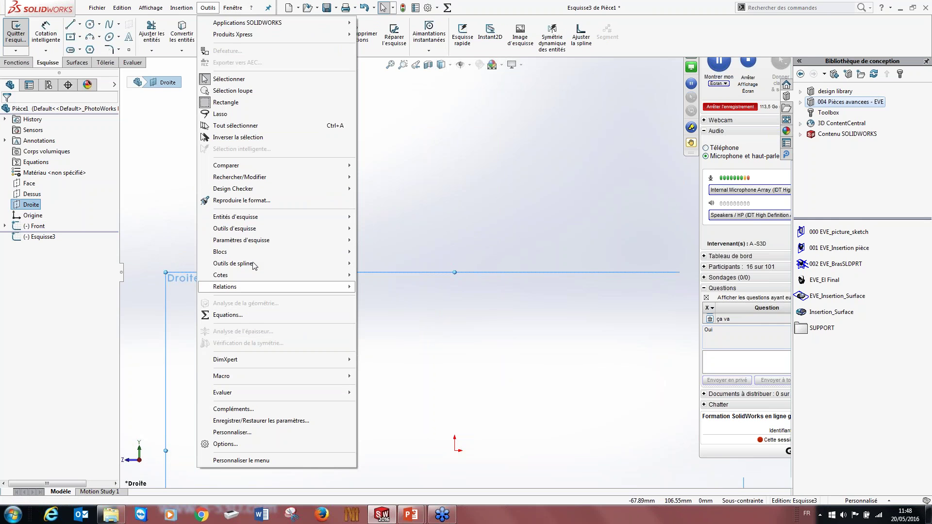
{"action": "mouse_move", "coordinate": [255, 228]}
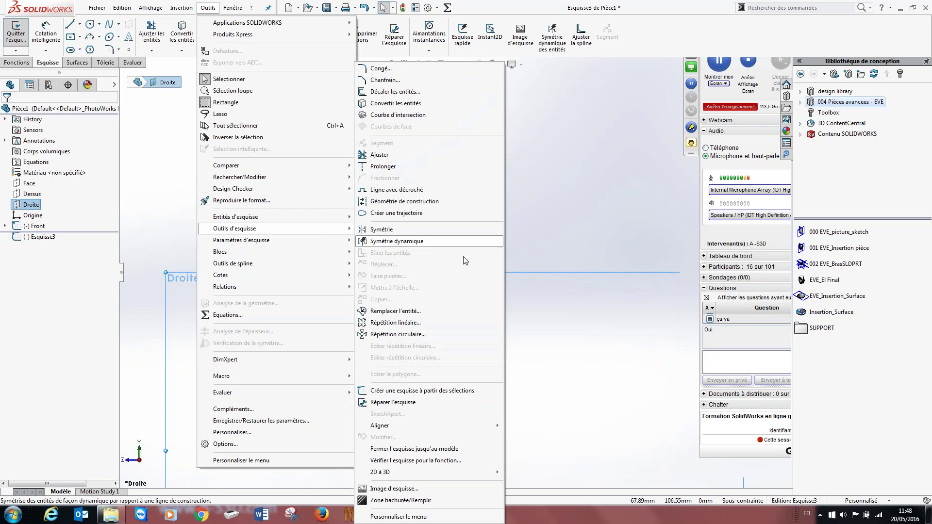
{"action": "left_click", "coordinate": [413, 488]}
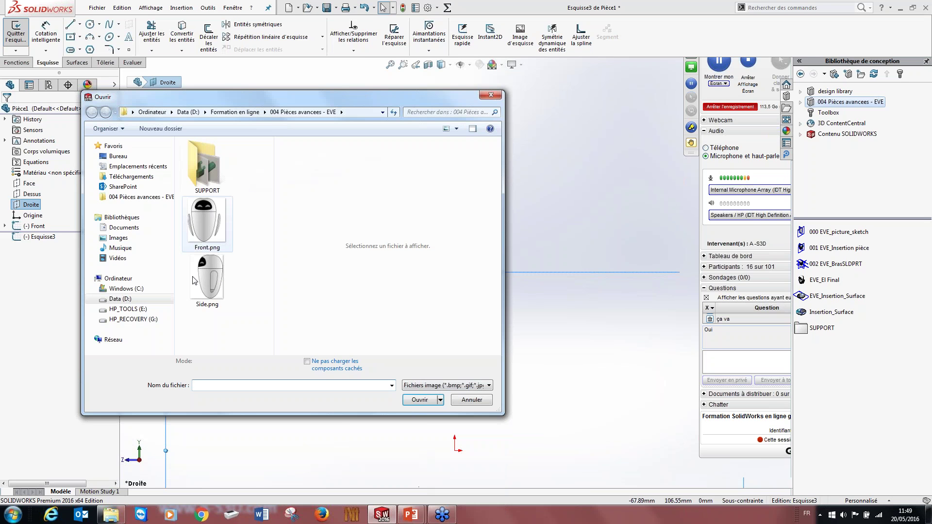
{"action": "left_click", "coordinate": [214, 280]}
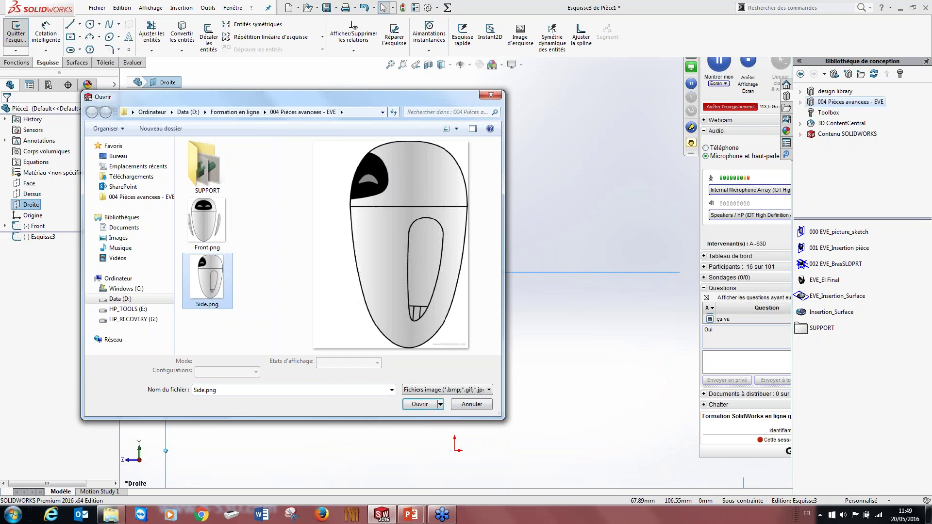
{"action": "left_click", "coordinate": [419, 407]}
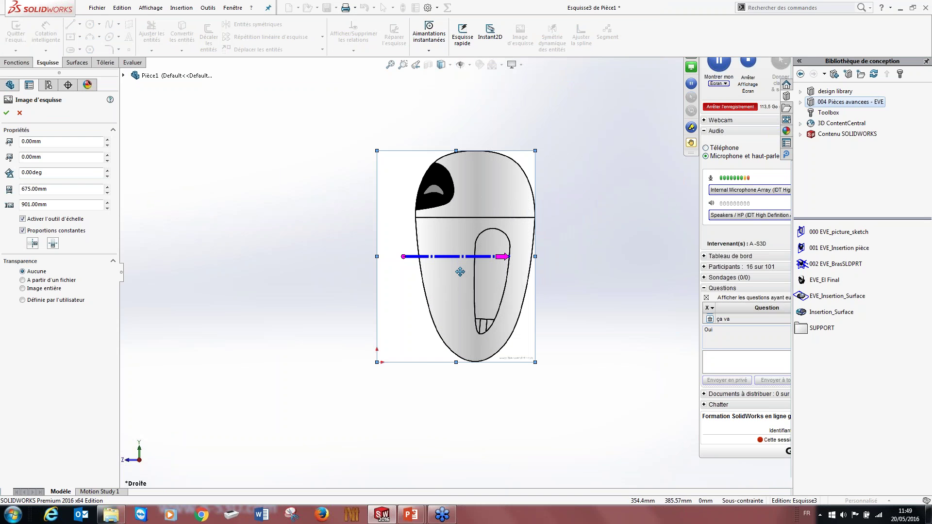
- Move the side picture so the body's lowest point sits on the origin, at about X -417.4 mm, Y -2.3 mm
{"action": "mouse_move", "coordinate": [484, 344]}
{"action": "left_mouse_down"}
{"action": "mouse_move", "coordinate": [384, 345]}
{"action": "mouse_move", "coordinate": [393, 343]}
{"action": "left_mouse_up"}
{"action": "scroll", "coordinate": [383, 346], "scroll_direction": "down", "scroll_amount": 6}
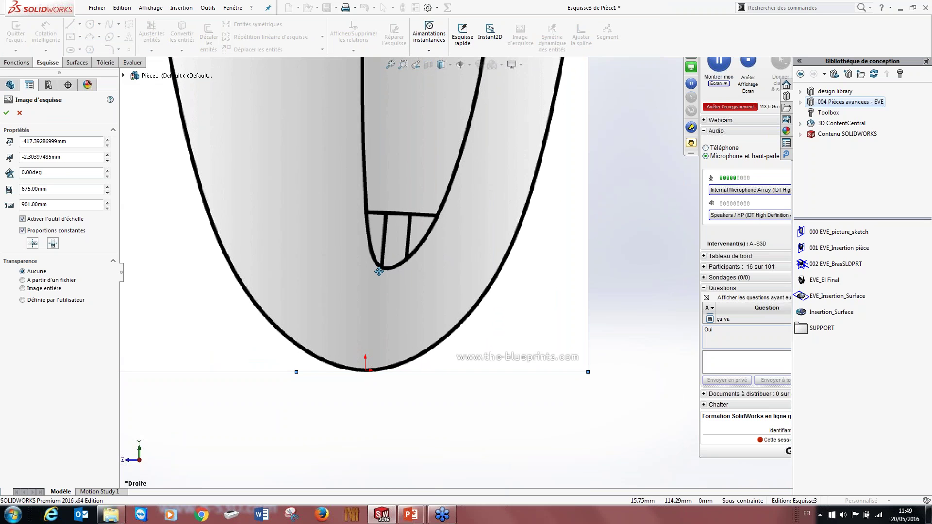
{"action": "scroll", "coordinate": [383, 282], "scroll_direction": "up", "scroll_amount": 6}
- Scale the side picture to 100 mm along a vertical scale line from the origin to the top of the head
{"action": "scroll", "coordinate": [480, 222], "scroll_direction": "down", "scroll_amount": 4}
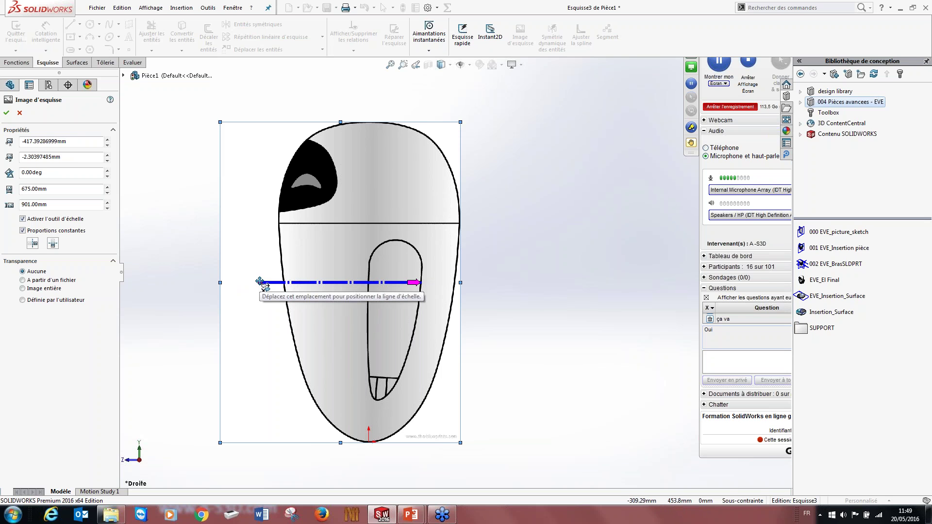
{"action": "left_click_drag", "start_coordinate": [261, 283], "coordinate": [371, 441]}
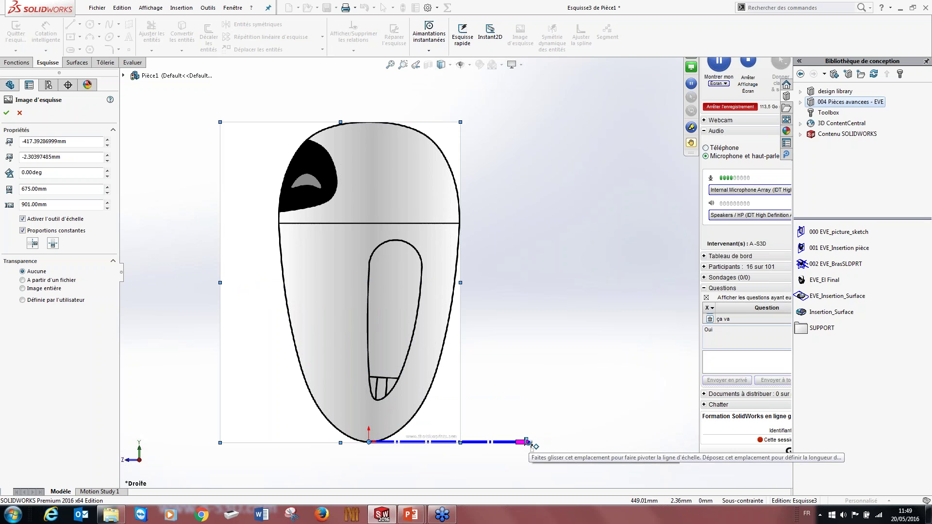
{"action": "left_click_drag", "start_coordinate": [528, 443], "coordinate": [369, 125]}
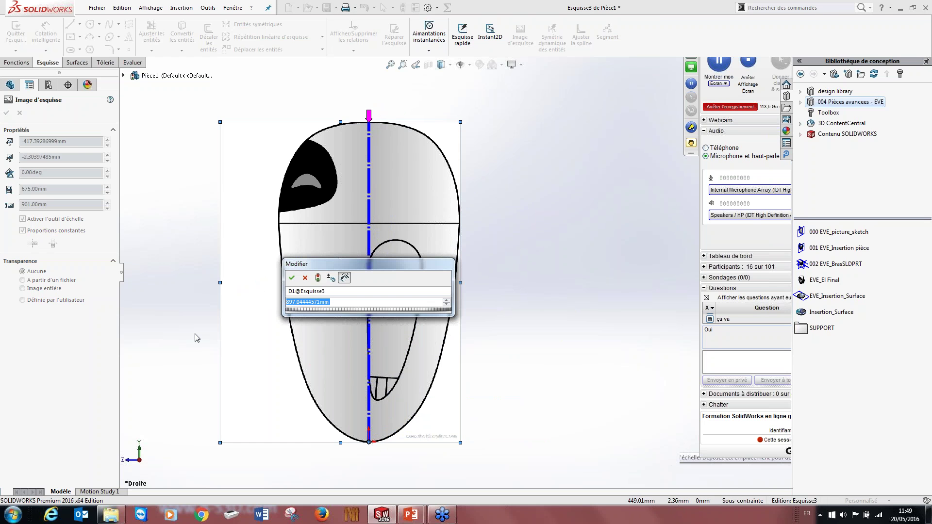
{"action": "type", "text": "100"}
{"action": "key", "text": "Return"}
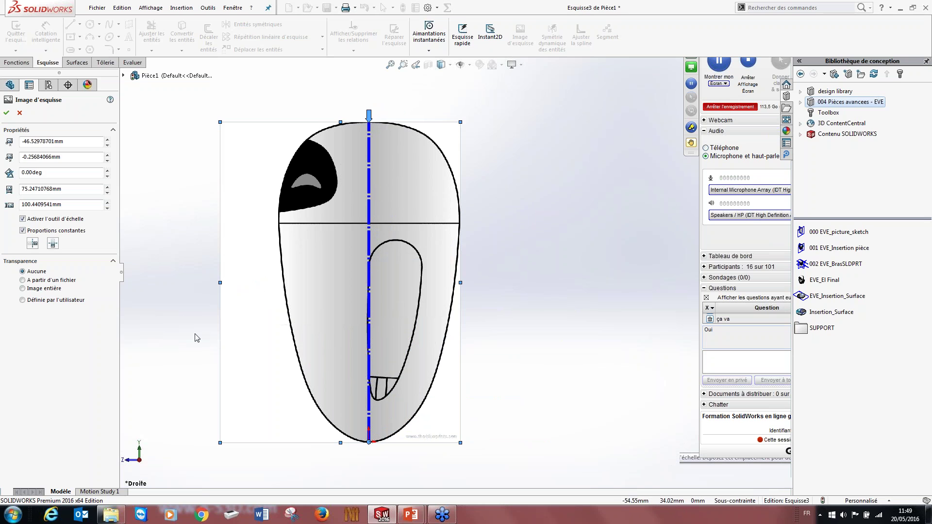
{"action": "key", "text": "f"}
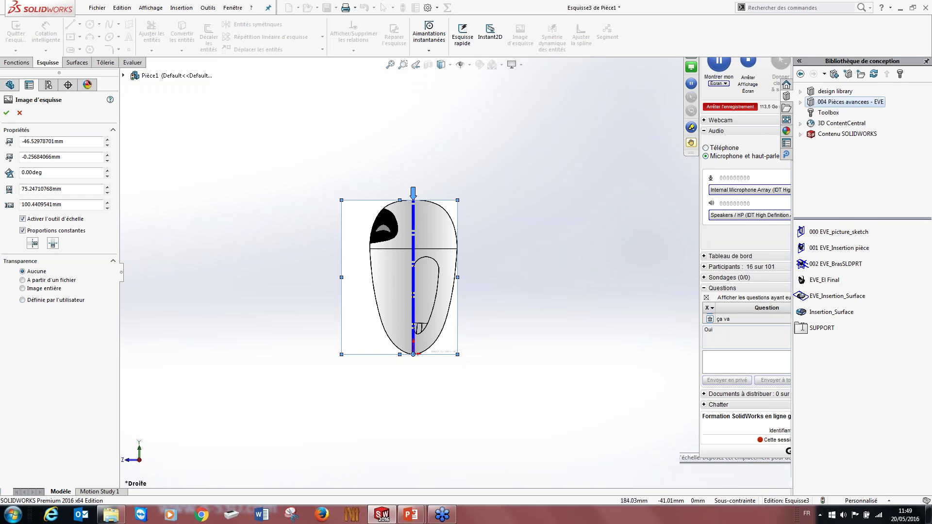
{"action": "scroll", "coordinate": [786, 323], "scroll_direction": "up", "scroll_amount": 2}
{"action": "scroll", "coordinate": [423, 279], "scroll_direction": "down", "scroll_amount": 2}
{"action": "scroll", "coordinate": [422, 279], "scroll_direction": "down", "scroll_amount": 2}
- Apply user-defined transparency of 1.00 to the side picture and accept the sketch picture settings
{"action": "left_click", "coordinate": [23, 300]}
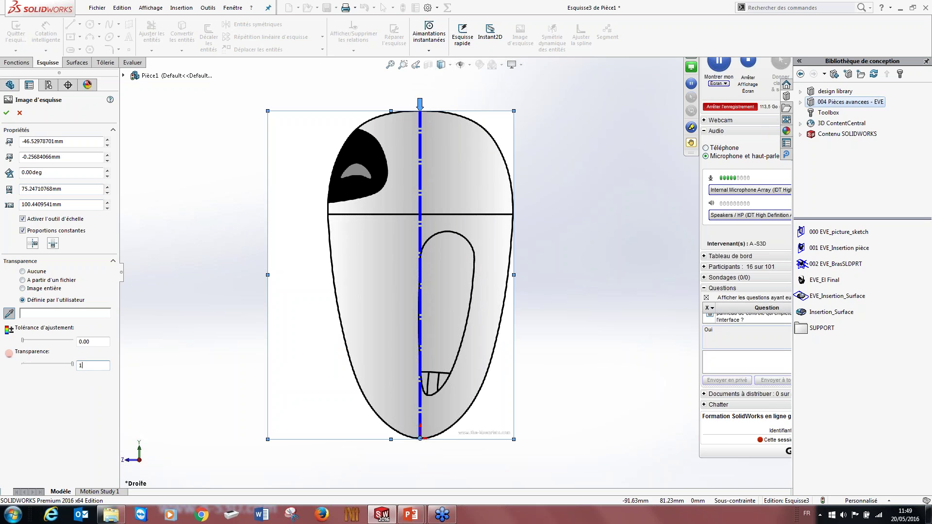
{"action": "key", "text": "Return"}
{"action": "scroll", "coordinate": [292, 349], "scroll_direction": "up", "scroll_amount": 1}
{"action": "left_click", "coordinate": [7, 113]}
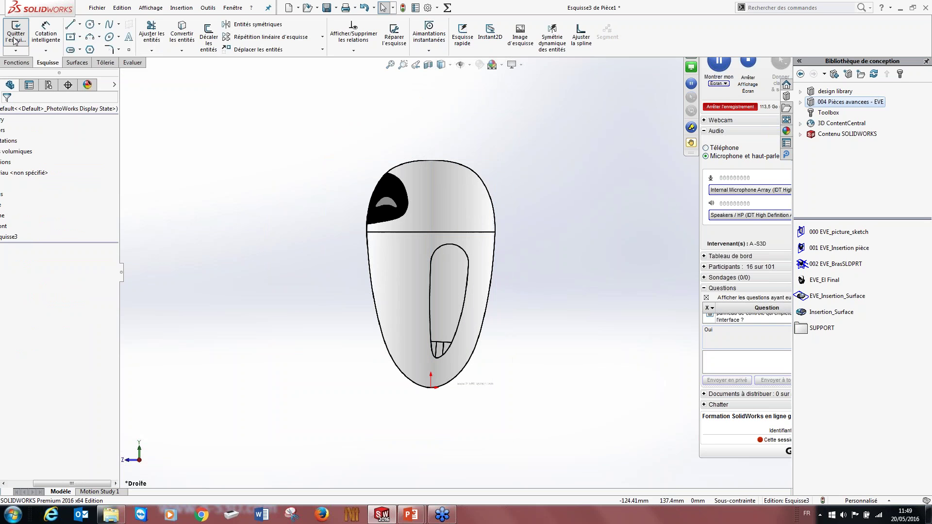
- Check the crossed front and side pictures in 3D and exit the side picture's sketch
{"action": "mouse_move", "coordinate": [307, 277]}
{"action": "middle_mouse_down"}
{"action": "mouse_move", "coordinate": [316, 258]}
{"action": "mouse_move", "coordinate": [347, 292]}
{"action": "mouse_move", "coordinate": [354, 266]}
{"action": "mouse_move", "coordinate": [286, 294]}
{"action": "mouse_move", "coordinate": [339, 306]}
{"action": "middle_mouse_up"}
{"action": "scroll", "coordinate": [422, 307], "scroll_direction": "down", "scroll_amount": 5}
{"action": "mouse_move", "coordinate": [435, 357]}
{"action": "middle_mouse_down"}
{"action": "mouse_move", "coordinate": [433, 327]}
{"action": "mouse_move", "coordinate": [491, 331]}
{"action": "mouse_move", "coordinate": [423, 345]}
{"action": "middle_mouse_up"}
{"action": "scroll", "coordinate": [433, 327], "scroll_direction": "up", "scroll_amount": 5}
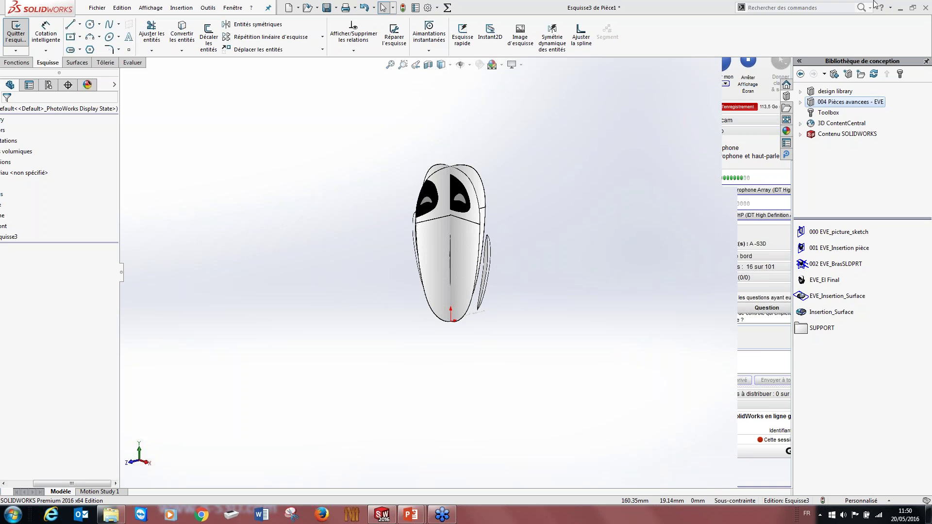
{"action": "key", "text": "ctrl+8"}
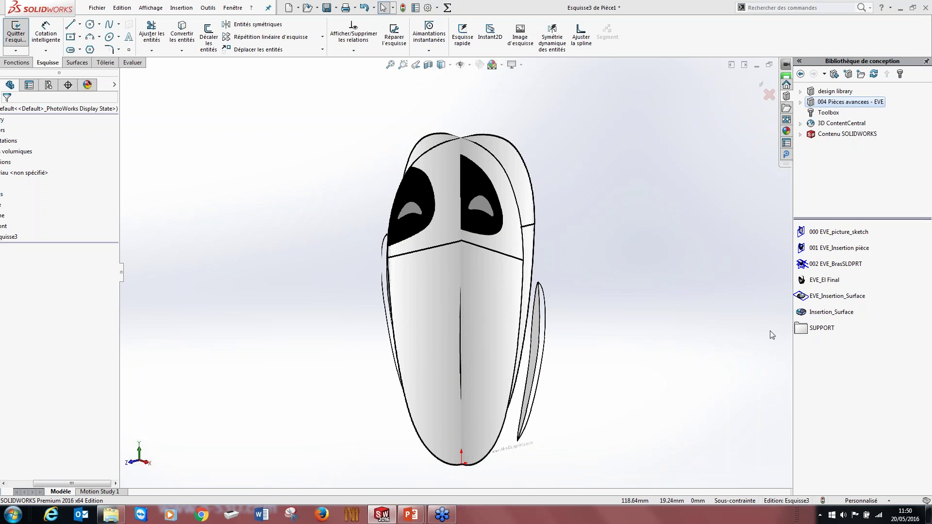
{"action": "scroll", "coordinate": [460, 336], "scroll_direction": "up", "scroll_amount": 3}
{"action": "middle_click_drag", "start_coordinate": [453, 319], "coordinate": [422, 267]}
{"action": "scroll", "coordinate": [415, 264], "scroll_direction": "down", "scroll_amount": 2}
{"action": "mouse_move", "coordinate": [500, 263]}
{"action": "middle_mouse_down"}
{"action": "mouse_move", "coordinate": [516, 245]}
{"action": "mouse_move", "coordinate": [505, 255]}
{"action": "middle_mouse_up"}
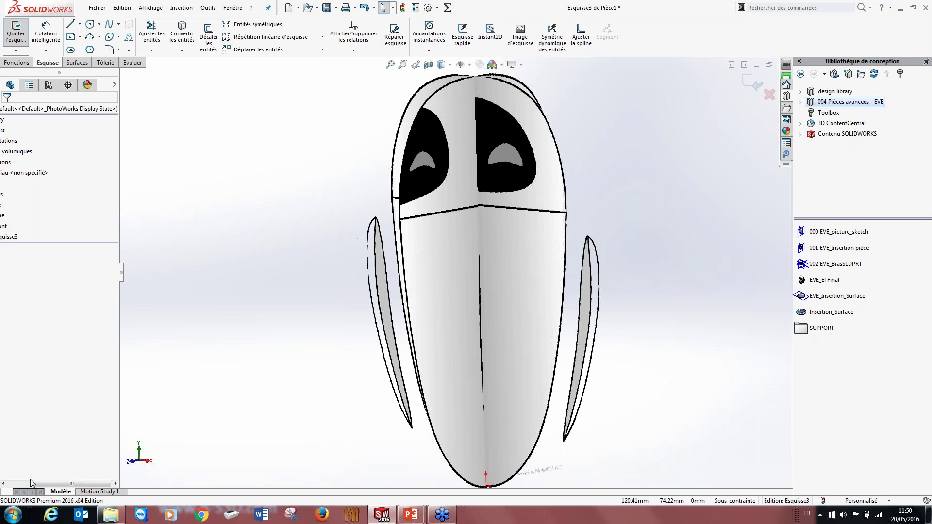
{"action": "left_click_drag", "start_coordinate": [34, 484], "coordinate": [10, 484]}
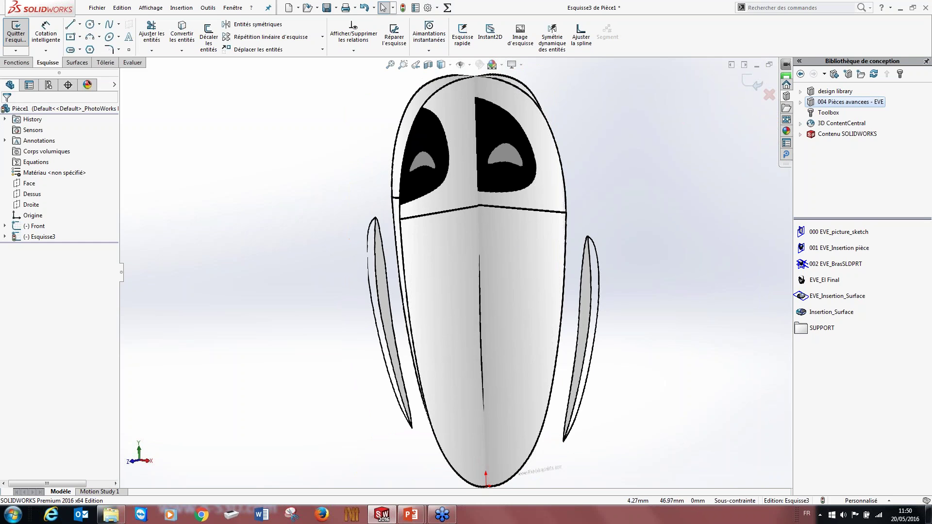
{"action": "scroll", "coordinate": [468, 271], "scroll_direction": "up", "scroll_amount": 5}
{"action": "middle_click_drag", "start_coordinate": [452, 274], "coordinate": [469, 271]}
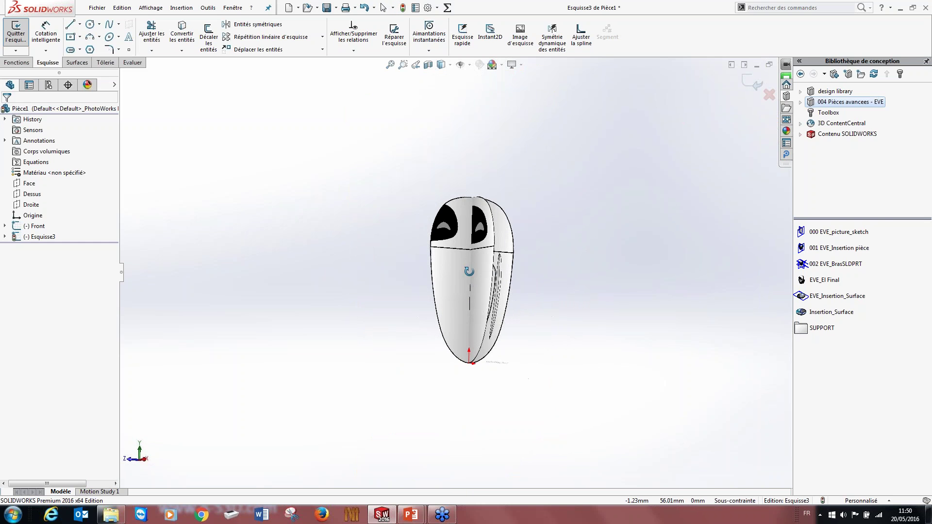
{"action": "left_click", "coordinate": [752, 83]}
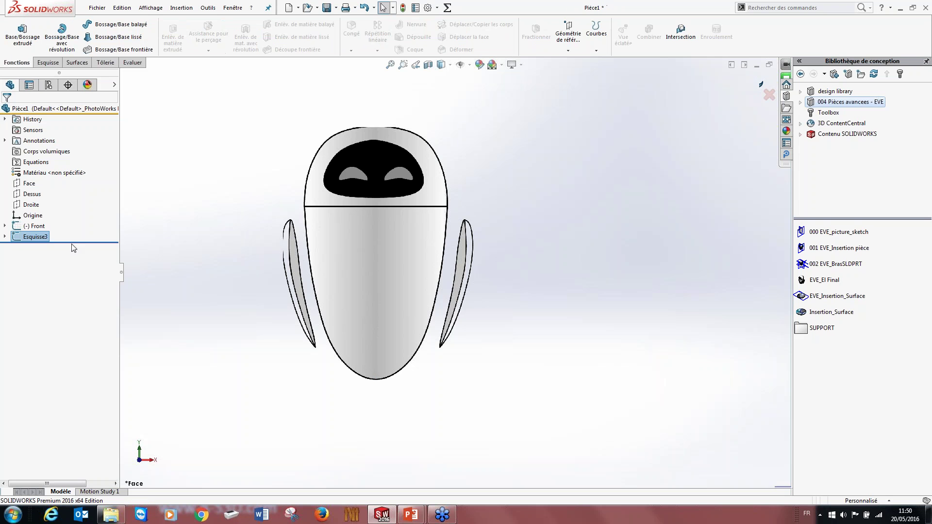
- Examine from the front, the side and at an angle how the two reference pictures align on their perpendicular planes
{"action": "scroll", "coordinate": [362, 250], "scroll_direction": "up", "scroll_amount": 3}
{"action": "middle_click_drag", "start_coordinate": [363, 249], "coordinate": [380, 258]}
{"action": "scroll", "coordinate": [380, 258], "scroll_direction": "down", "scroll_amount": 3}
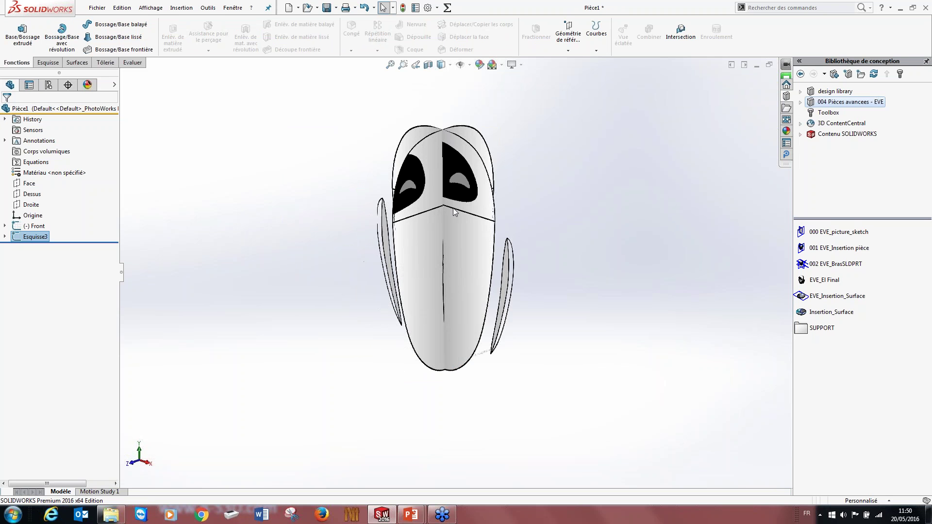
{"action": "scroll", "coordinate": [466, 260], "scroll_direction": "down", "scroll_amount": 2}
{"action": "mouse_move", "coordinate": [466, 260]}
{"action": "middle_mouse_down"}
{"action": "mouse_move", "coordinate": [480, 240]}
{"action": "mouse_move", "coordinate": [455, 233]}
{"action": "mouse_move", "coordinate": [529, 231]}
{"action": "mouse_move", "coordinate": [499, 236]}
{"action": "mouse_move", "coordinate": [518, 194]}
{"action": "mouse_move", "coordinate": [517, 223]}
{"action": "middle_mouse_up"}
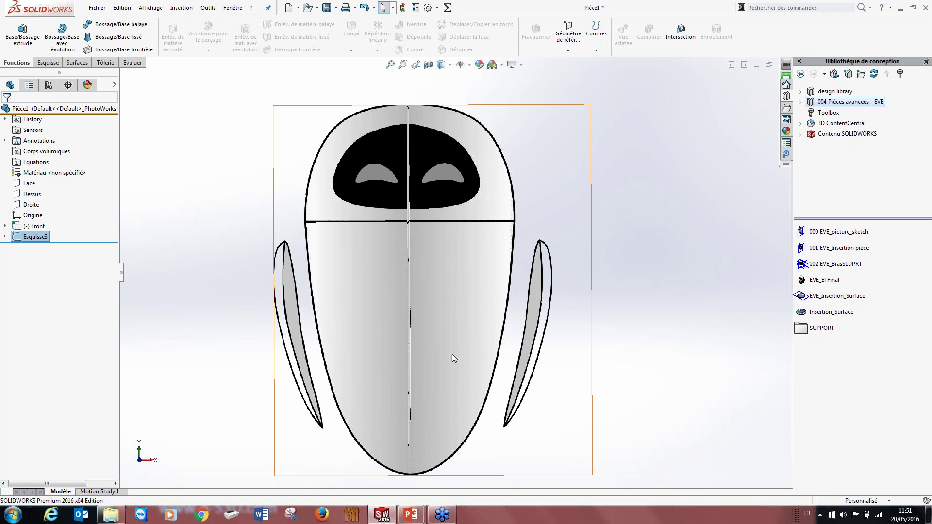
{"action": "scroll", "coordinate": [550, 386], "scroll_direction": "up", "scroll_amount": 3}
{"action": "middle_click_drag", "start_coordinate": [543, 334], "coordinate": [444, 332]}
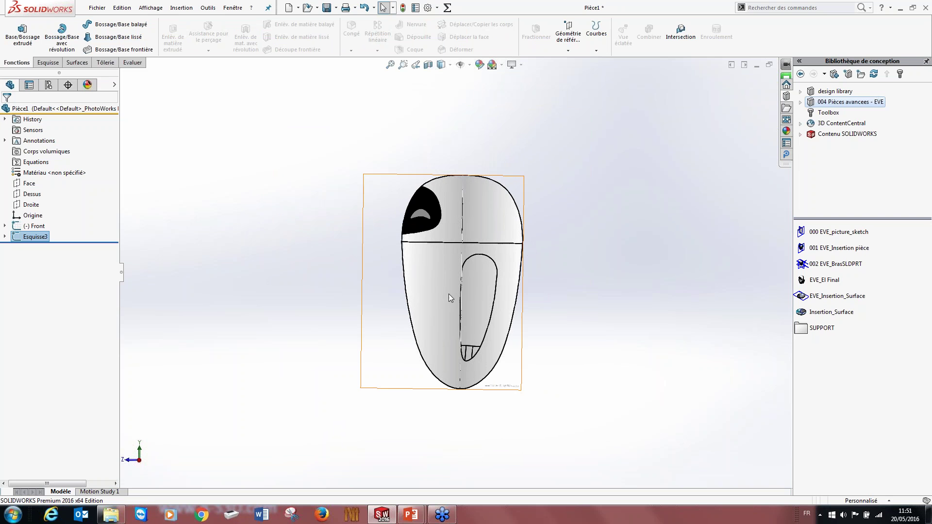
{"action": "mouse_move", "coordinate": [393, 339]}
{"action": "middle_mouse_down"}
{"action": "mouse_move", "coordinate": [439, 354]}
{"action": "mouse_move", "coordinate": [439, 371]}
{"action": "middle_mouse_up"}
{"action": "scroll", "coordinate": [444, 311], "scroll_direction": "down", "scroll_amount": 5}
{"action": "mouse_move", "coordinate": [454, 312]}
{"action": "middle_mouse_down"}
{"action": "mouse_move", "coordinate": [477, 310]}
{"action": "mouse_move", "coordinate": [456, 310]}
{"action": "middle_mouse_up"}
{"action": "left_click", "coordinate": [334, 234]}
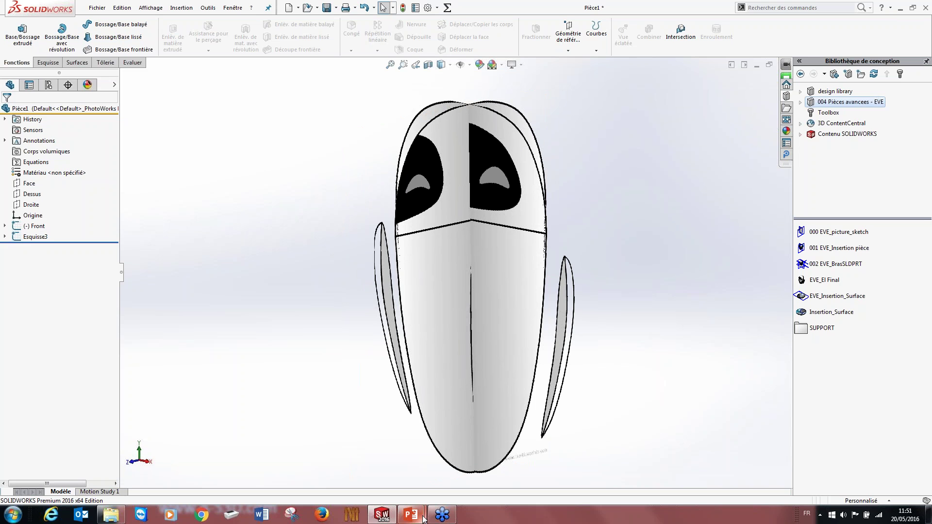
- Switch to the PowerPoint slideshow and advance to the slide on the advanced options and functions steps
{"action": "mouse_move", "coordinate": [423, 518]}
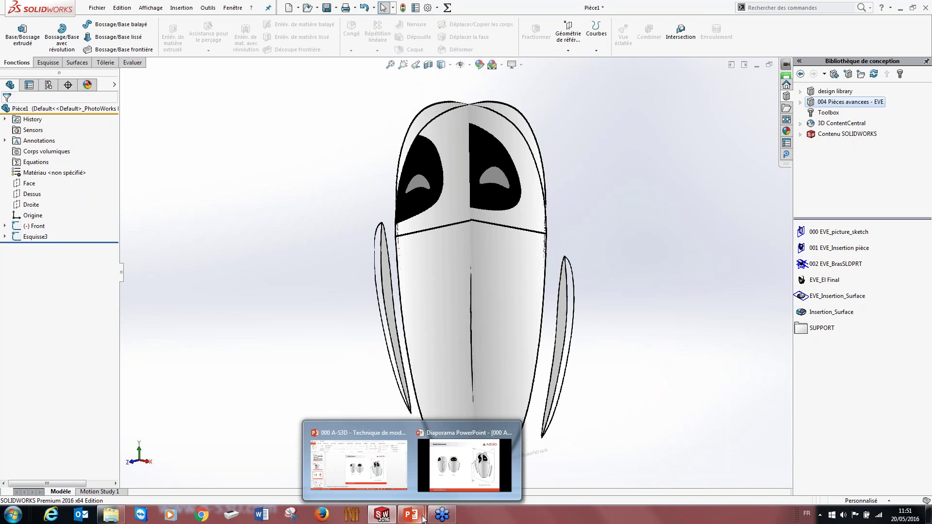
{"action": "left_click", "coordinate": [465, 465]}
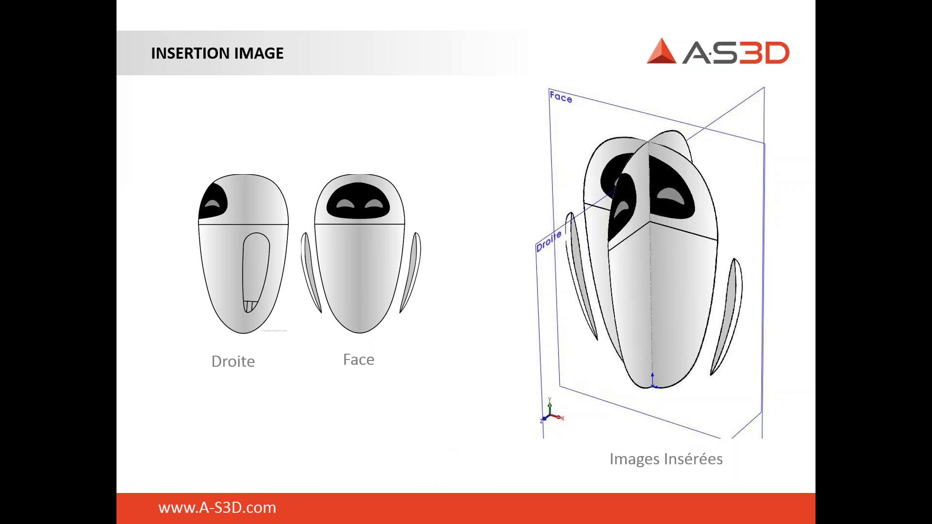
{"action": "left_click", "coordinate": [533, 275]}
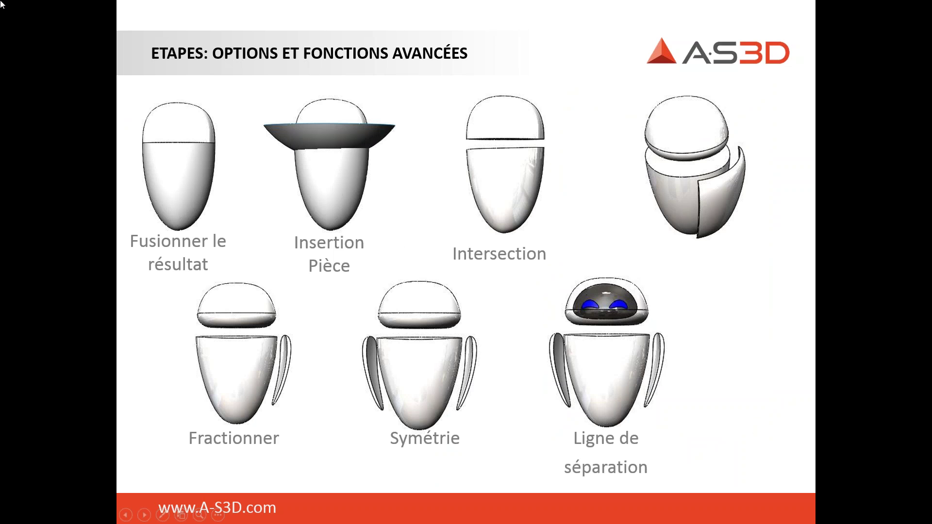
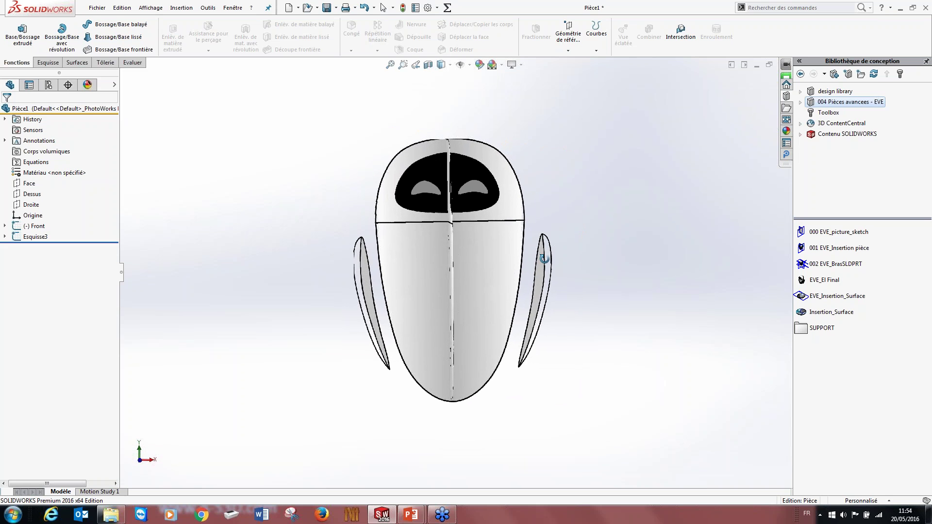
- Start a new sketch on the Face plane over the front reference picture
{"action": "key", "text": "Escape"}
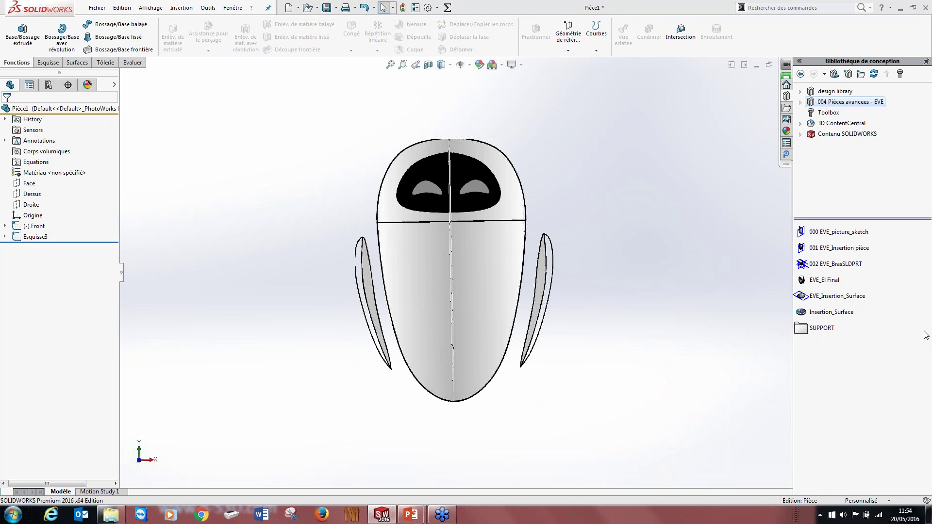
{"action": "middle_click_drag", "start_coordinate": [663, 337], "coordinate": [634, 369]}
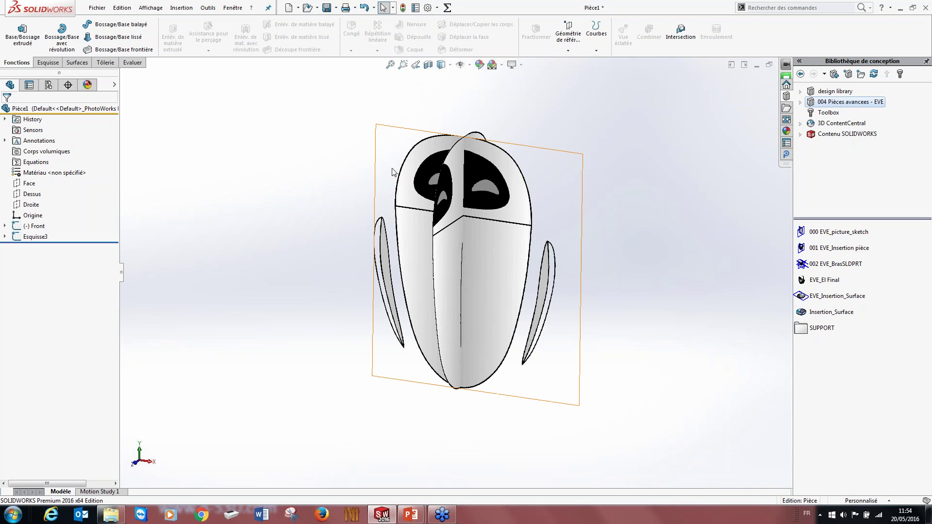
{"action": "left_click", "coordinate": [30, 184]}
{"action": "left_click", "coordinate": [31, 167]}
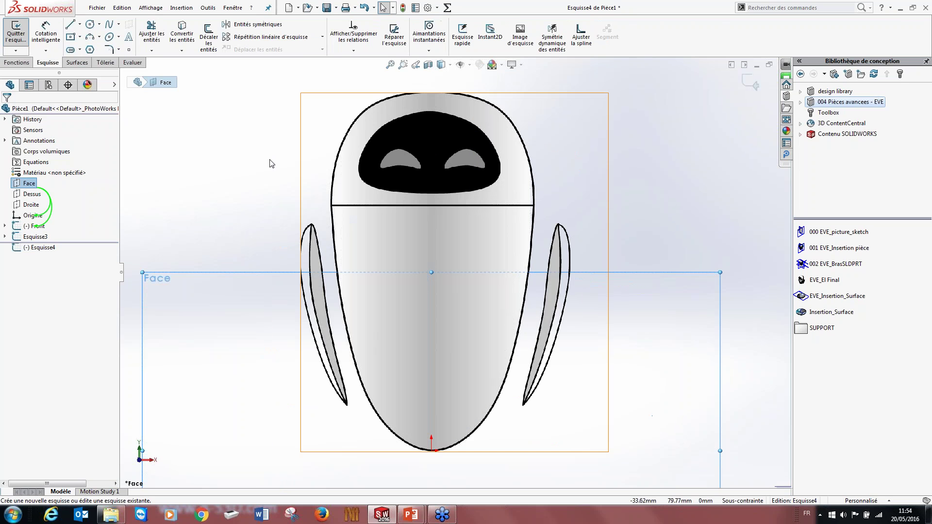
- Draw a vertical line about 100 mm long from the origin up to the top of EVE's head outline
{"action": "left_click", "coordinate": [80, 24]}
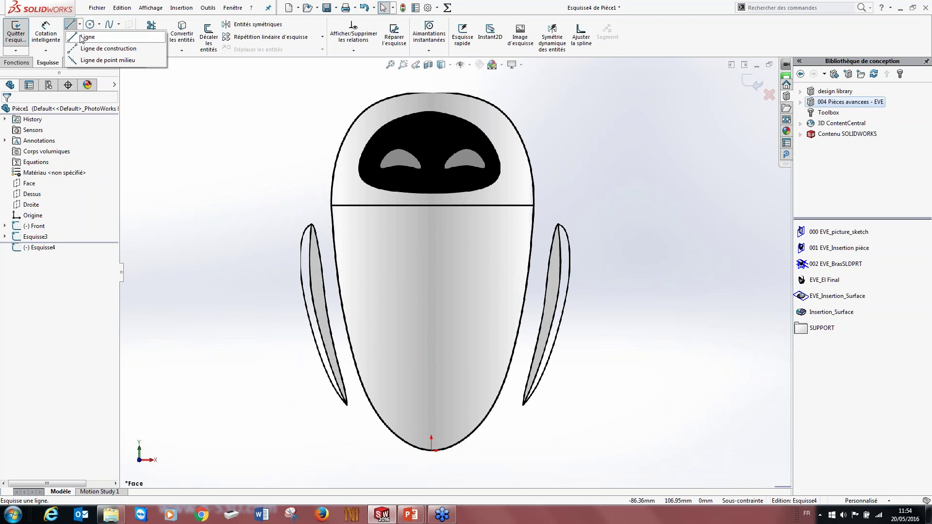
{"action": "left_click", "coordinate": [81, 38]}
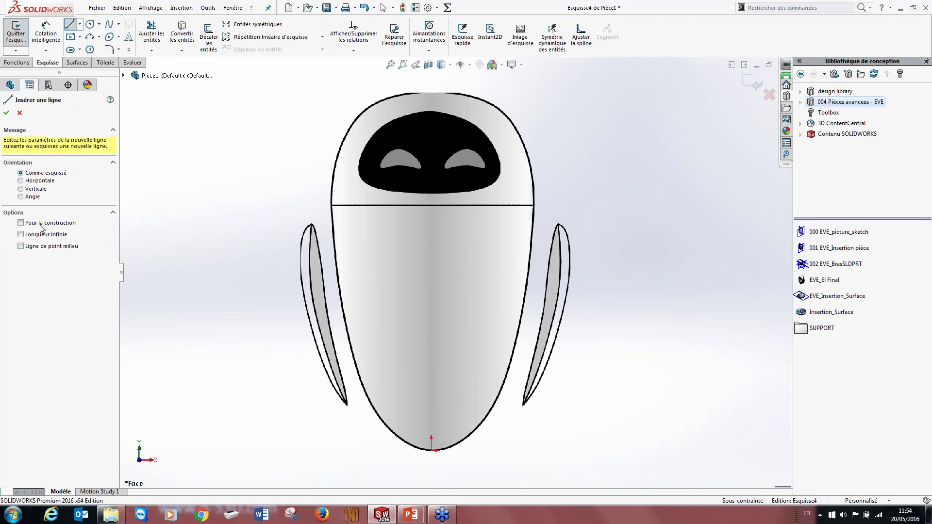
{"action": "left_click", "coordinate": [431, 447]}
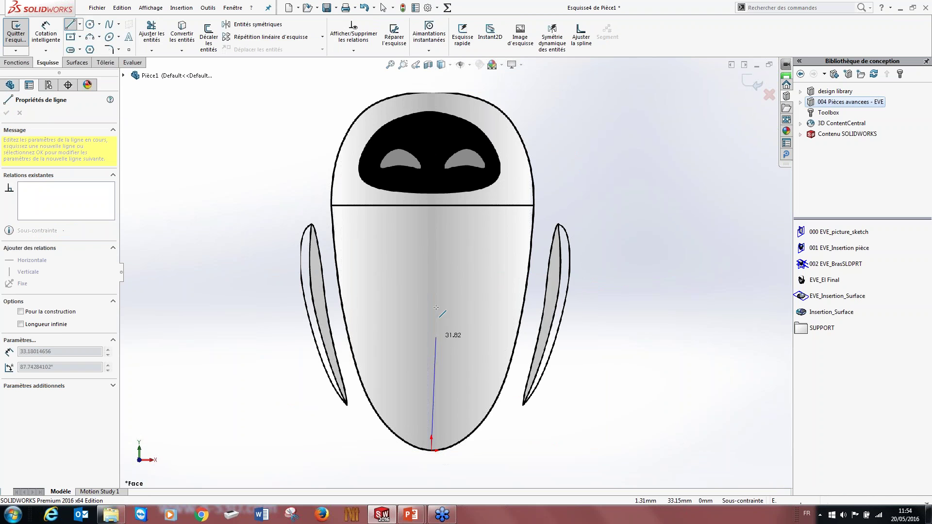
{"action": "left_click", "coordinate": [430, 91]}
{"action": "key", "text": "Escape"}
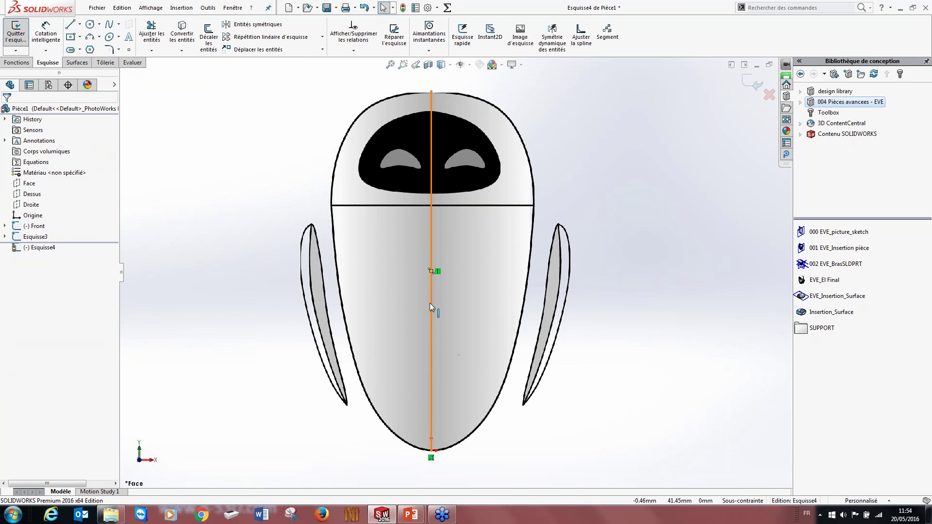
{"action": "left_click", "coordinate": [431, 91]}
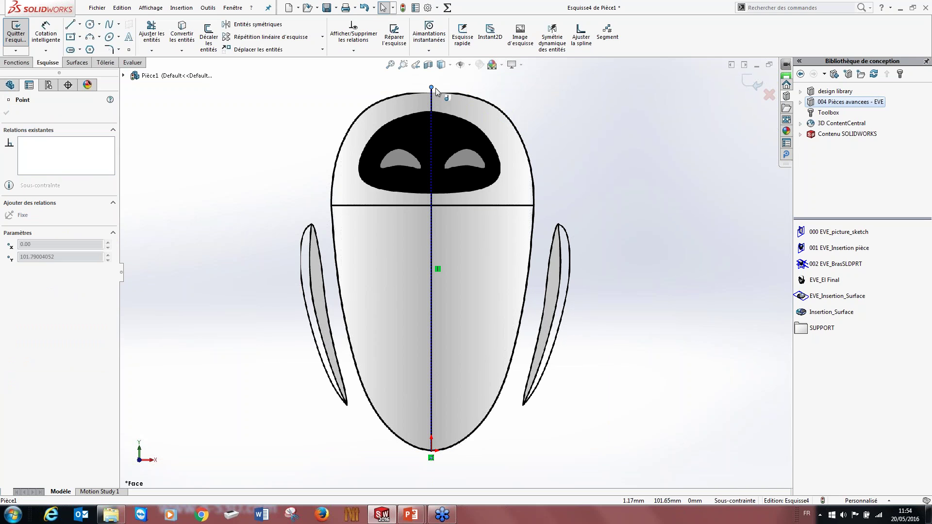
{"action": "left_click", "coordinate": [35, 28]}
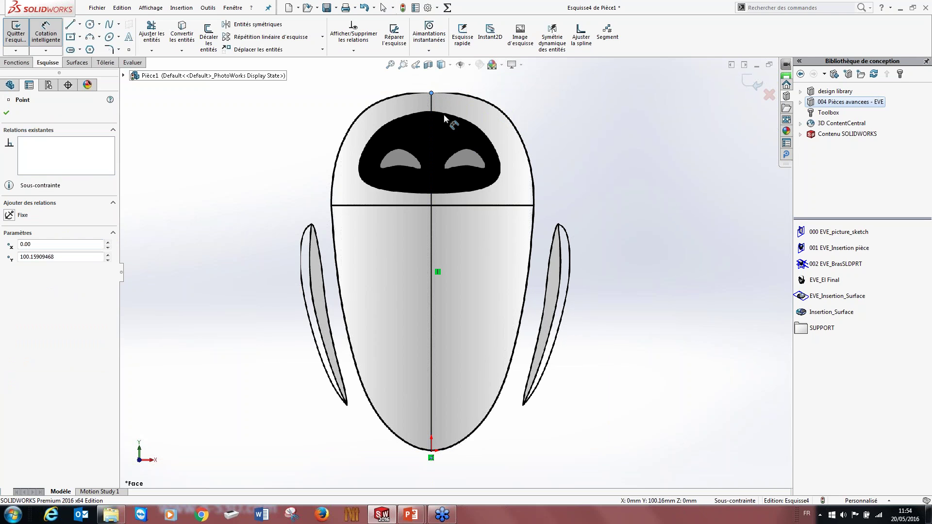
{"action": "left_click", "coordinate": [431, 165]}
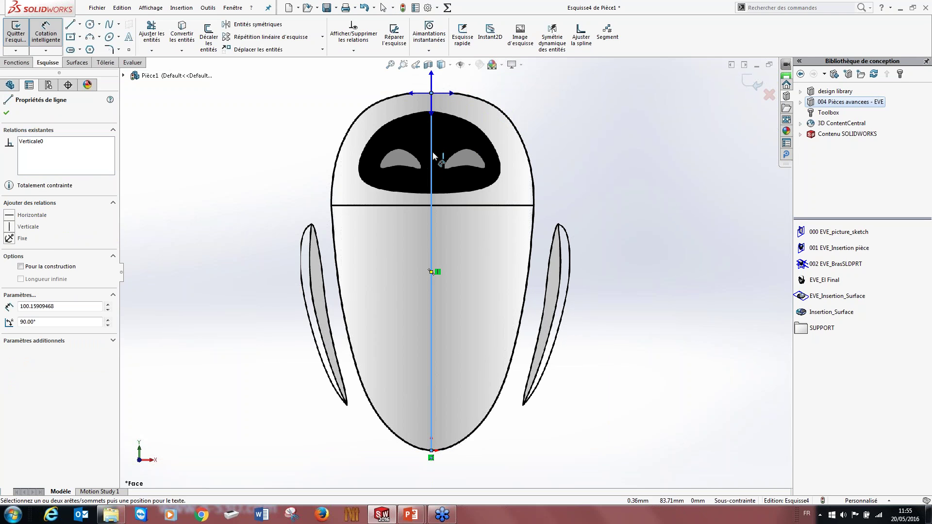
{"action": "key", "text": "Escape"}
{"action": "left_click", "coordinate": [431, 271]}
{"action": "key", "text": "Escape"}
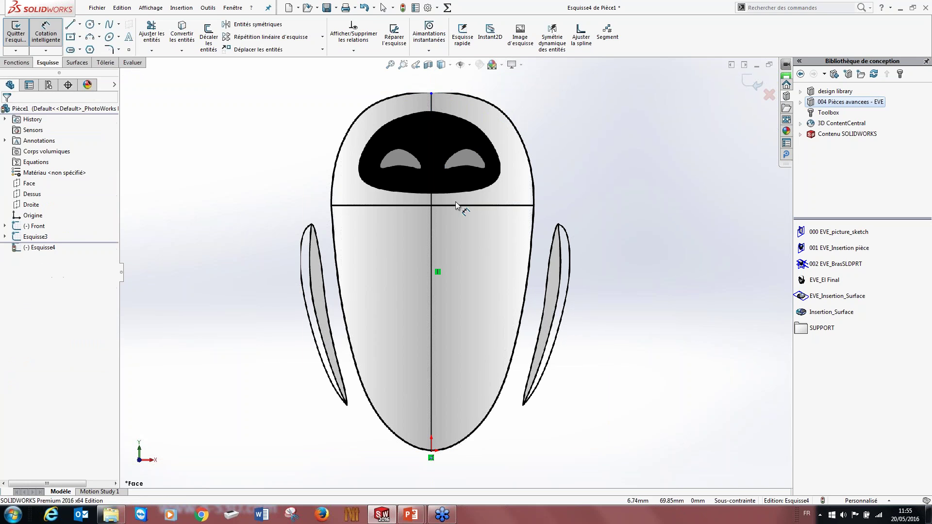
{"action": "key", "text": "Escape"}
- Dimension the vertical line's length to 100 mm and exit the sketch
{"action": "left_click", "coordinate": [51, 40]}
{"action": "left_click", "coordinate": [431, 388]}
{"action": "left_click", "coordinate": [657, 316]}
{"action": "type", "text": "100"}
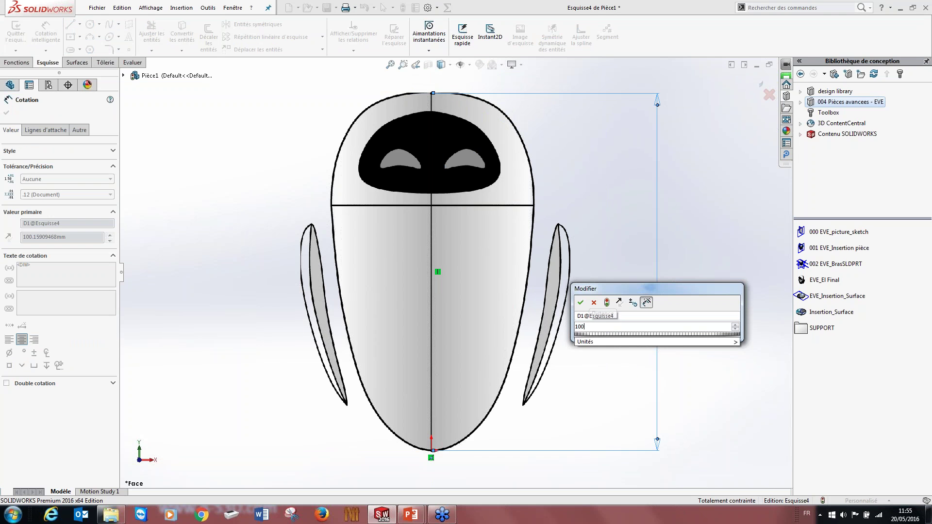
{"action": "key", "text": "Return"}
{"action": "key", "text": "Escape"}
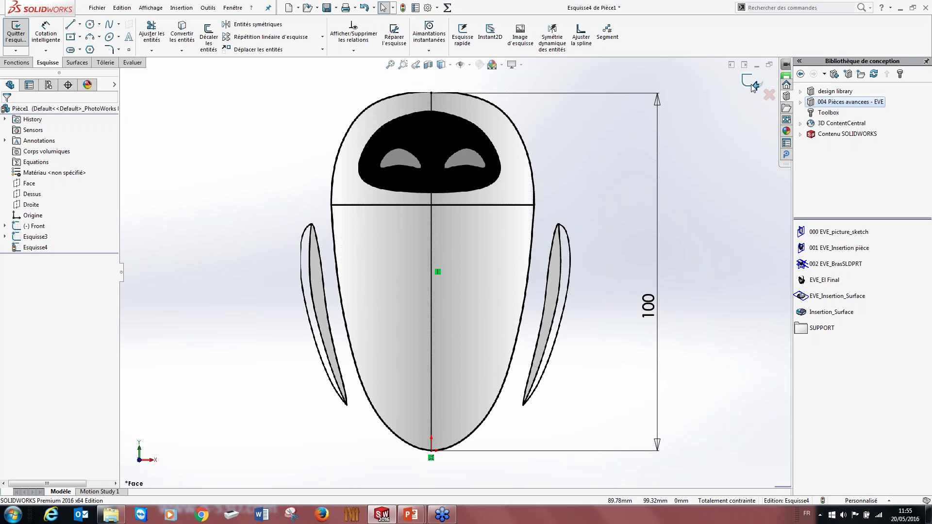
{"action": "left_click", "coordinate": [432, 232]}
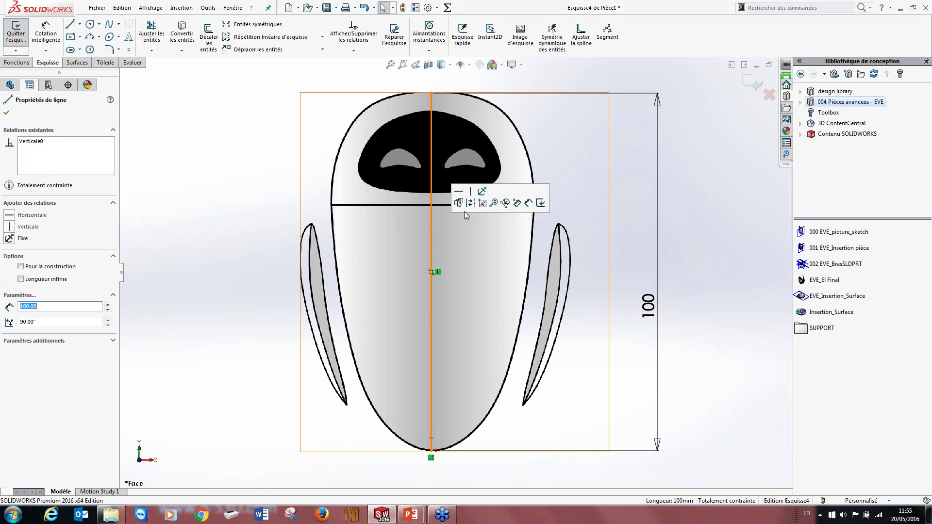
{"action": "left_click", "coordinate": [648, 218]}
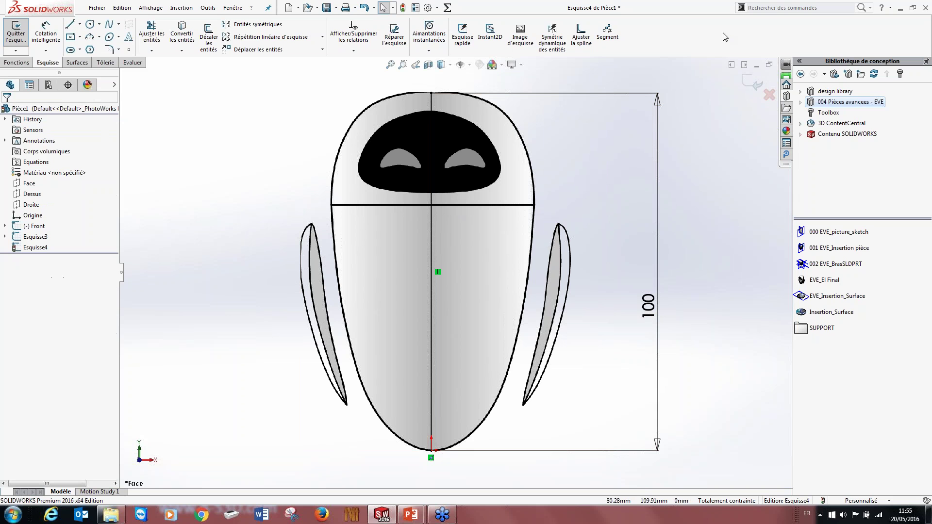
{"action": "left_click", "coordinate": [755, 92]}
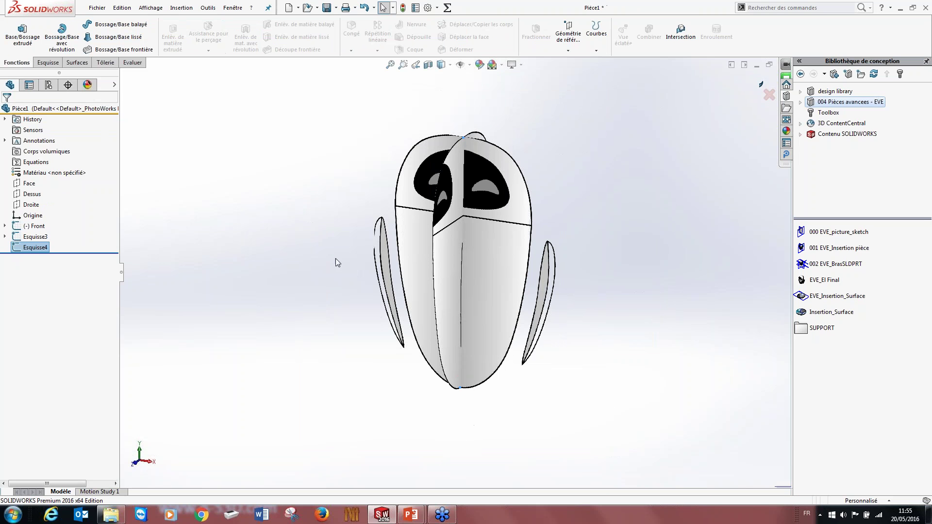
- Rename the side picture's sketch, Esquisse3, as SIde
{"action": "left_click", "coordinate": [35, 237]}
{"action": "left_click", "coordinate": [35, 237]}
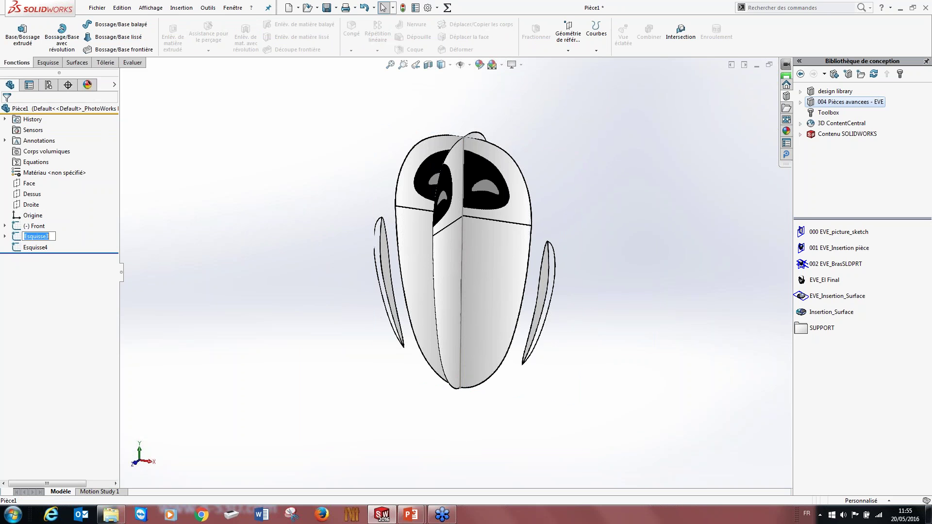
{"action": "type", "text": "SIde"}
- Reopen the sketch with the 100 mm vertical line, Esquisse4, for editing
{"action": "left_click", "coordinate": [31, 247]}
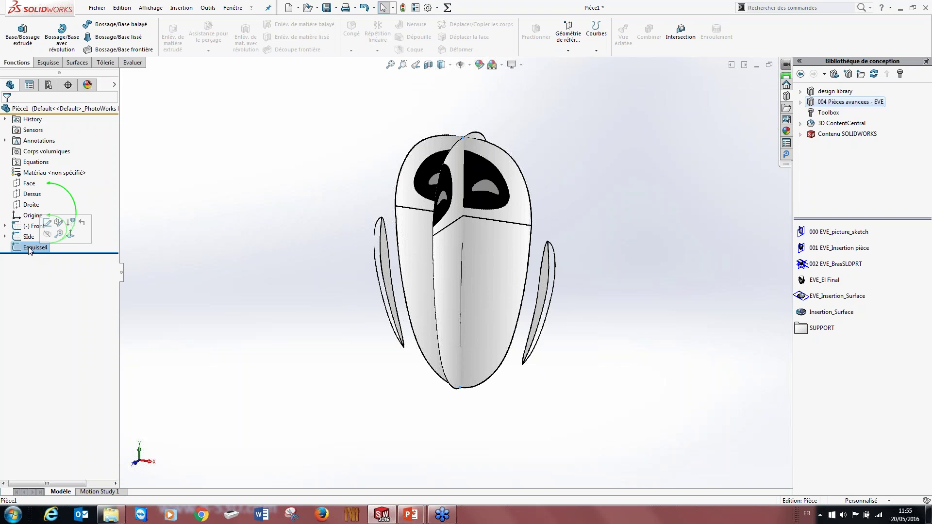
{"action": "left_click", "coordinate": [31, 247]}
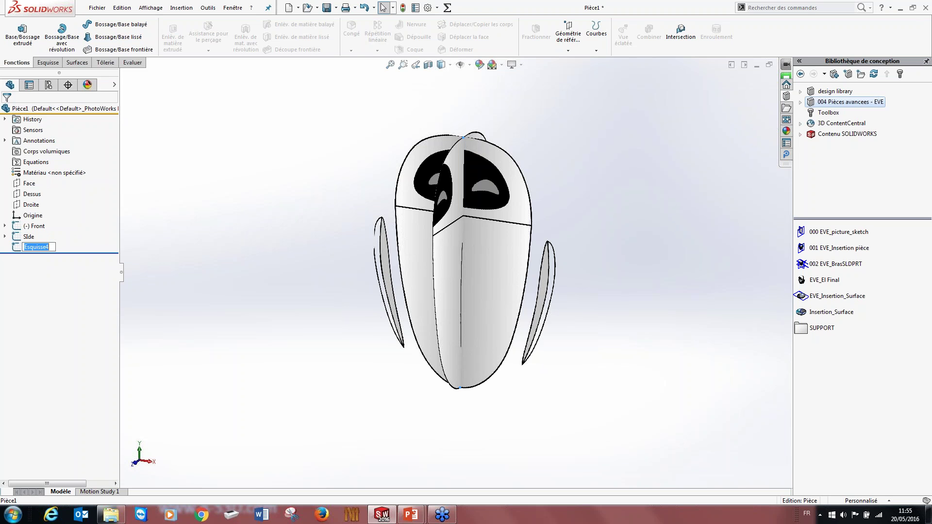
{"action": "left_click", "coordinate": [35, 248]}
{"action": "left_click", "coordinate": [39, 220]}
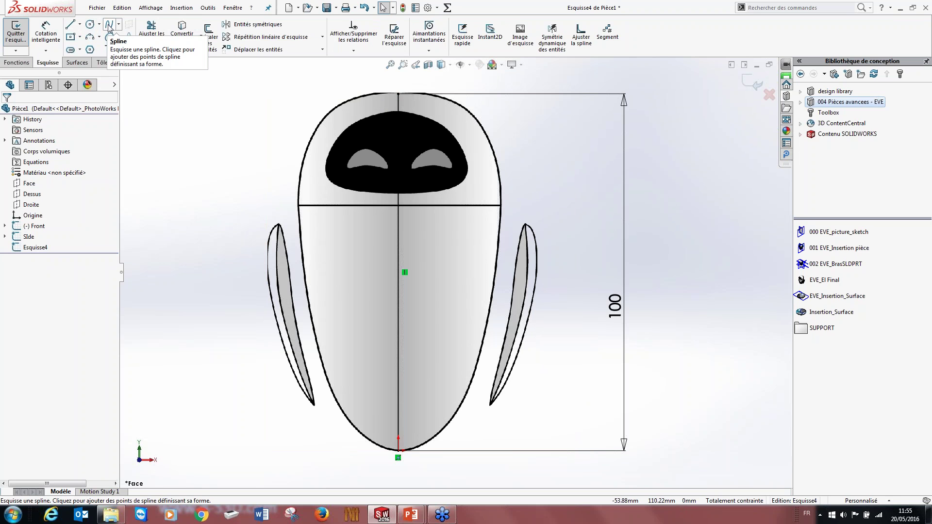
- Draw a four-point spline from the origin through the left body side and upper-left head outline to the vertical line's top end
{"action": "left_click", "coordinate": [110, 25]}
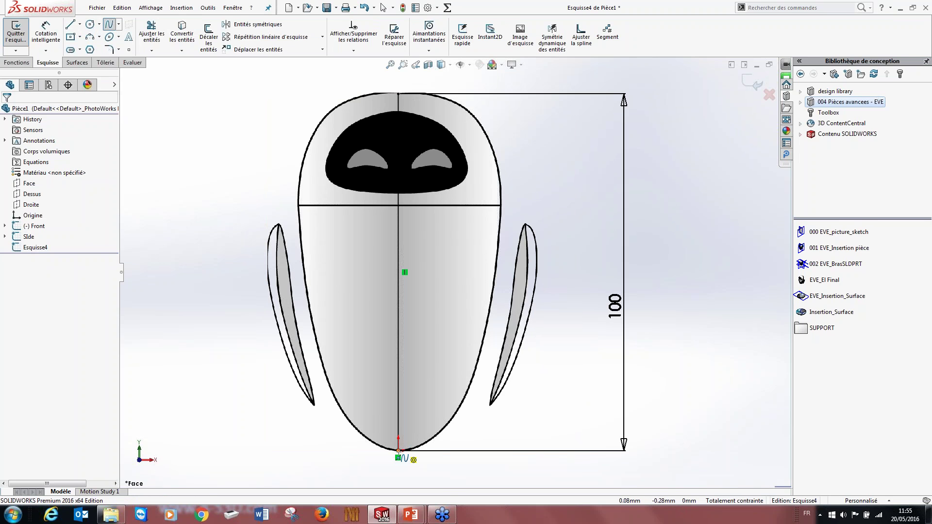
{"action": "left_click", "coordinate": [398, 451]}
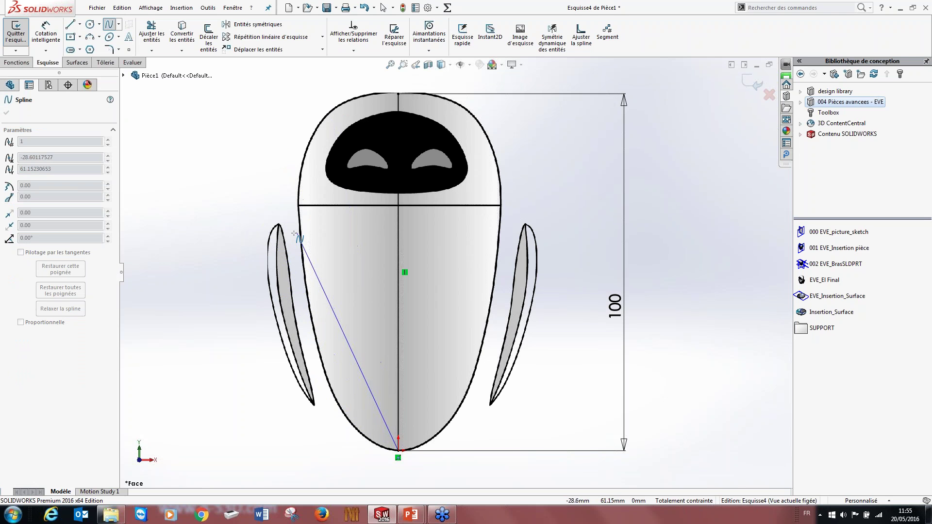
{"action": "left_click", "coordinate": [305, 281]}
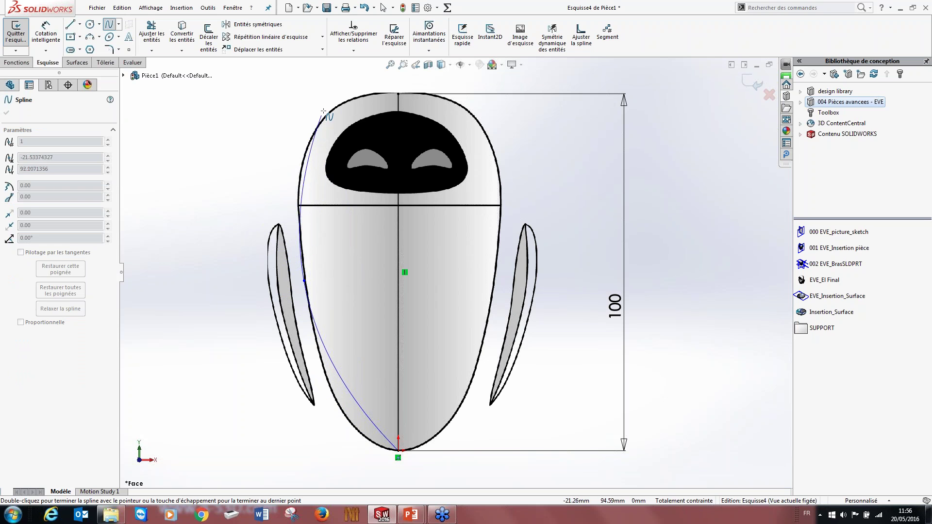
{"action": "left_click", "coordinate": [346, 98]}
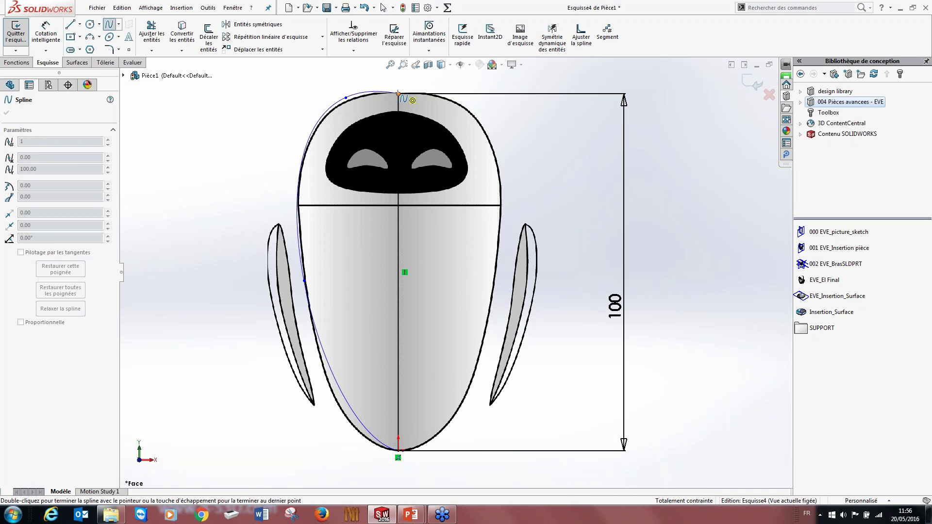
{"action": "double_click", "coordinate": [398, 93]}
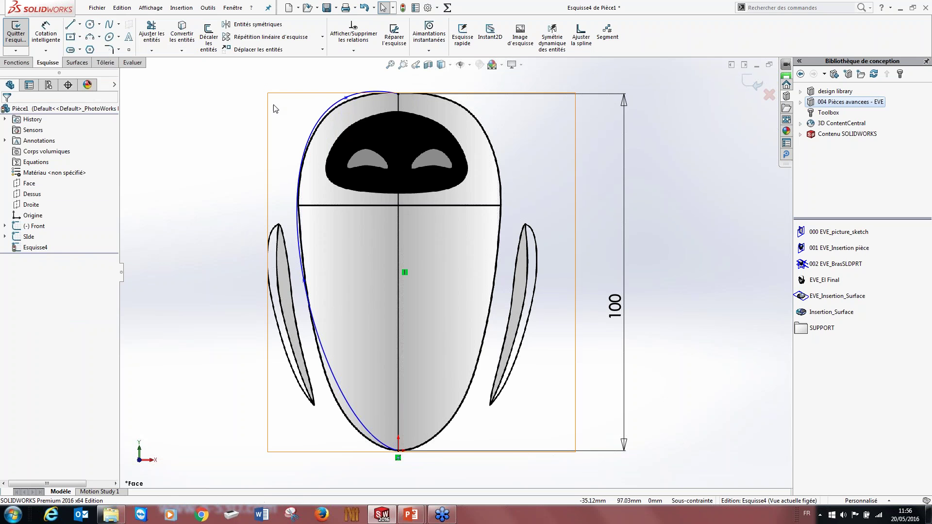
- Apply a horizontal relation to the spline's tangent handle at the top of the head
{"action": "left_click", "coordinate": [330, 107]}
{"action": "scroll", "coordinate": [360, 73], "scroll_direction": "up", "scroll_amount": 8}
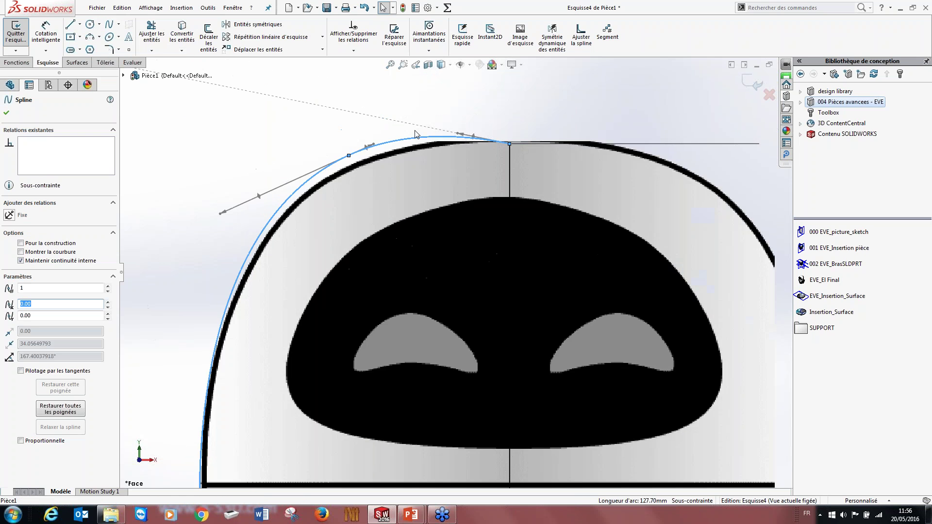
{"action": "scroll", "coordinate": [487, 229], "scroll_direction": "down", "scroll_amount": 5}
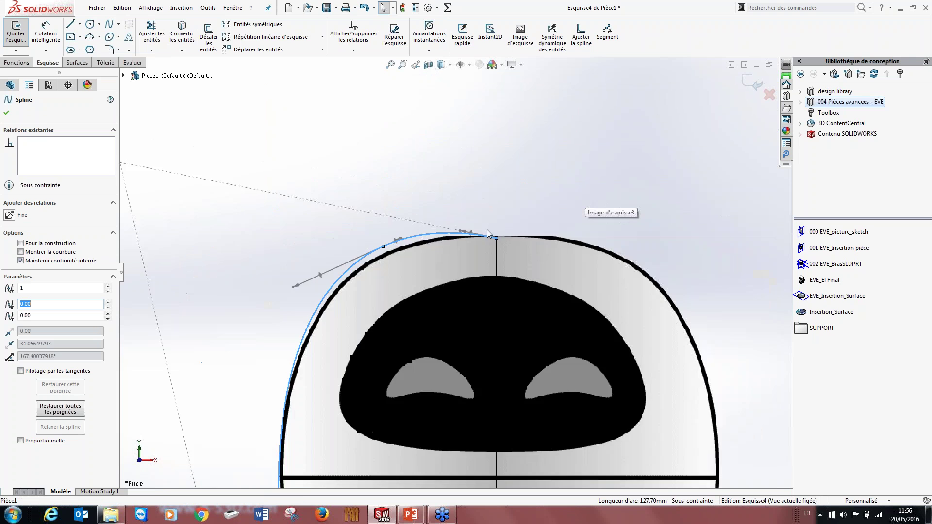
{"action": "scroll", "coordinate": [458, 253], "scroll_direction": "up", "scroll_amount": 4}
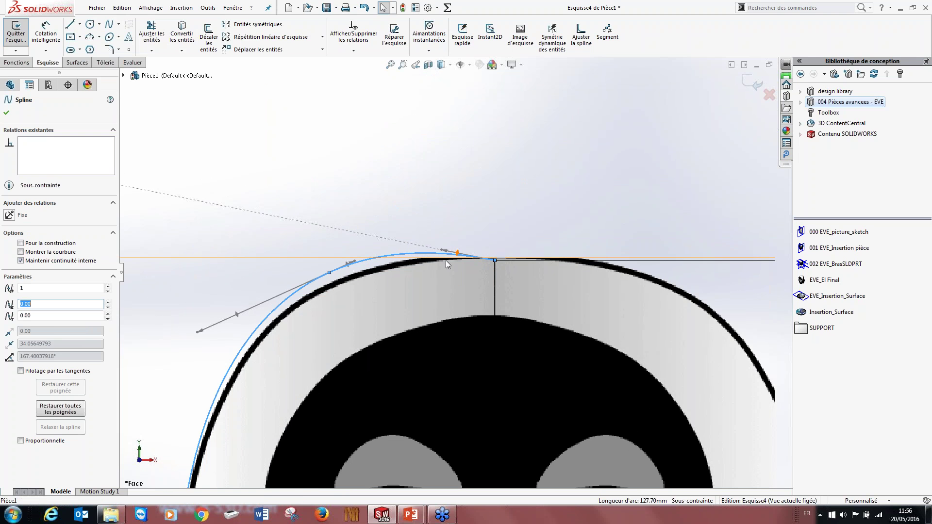
{"action": "left_click", "coordinate": [457, 253]}
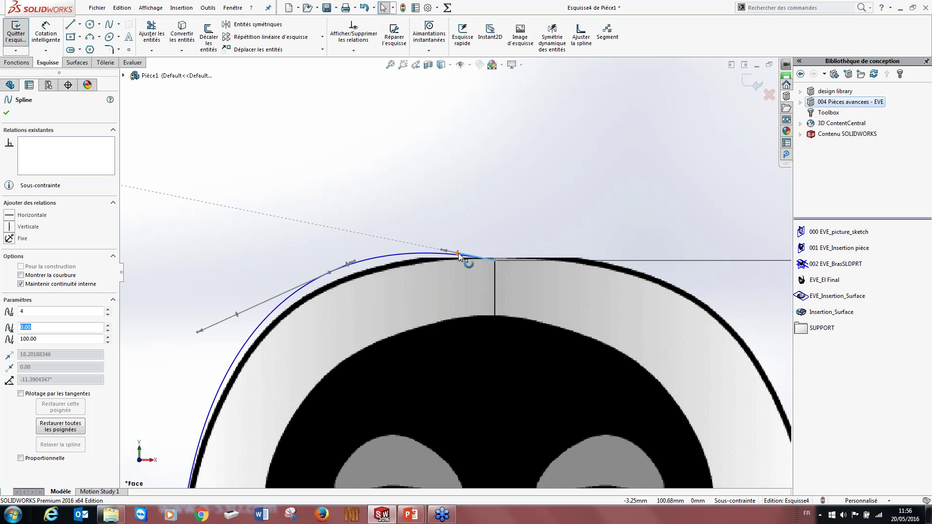
{"action": "left_click", "coordinate": [8, 217]}
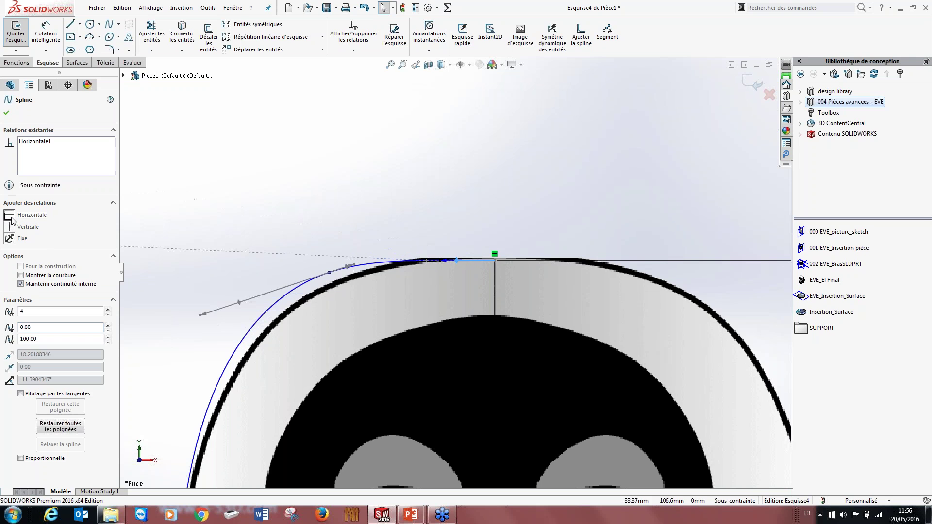
{"action": "key", "text": "Escape"}
- Move the spline's upper-left head point onto the picture's outline at about X -15.4, Y 97.3 mm
{"action": "scroll", "coordinate": [398, 373], "scroll_direction": "up", "scroll_amount": 3}
{"action": "scroll", "coordinate": [399, 373], "scroll_direction": "up", "scroll_amount": 5}
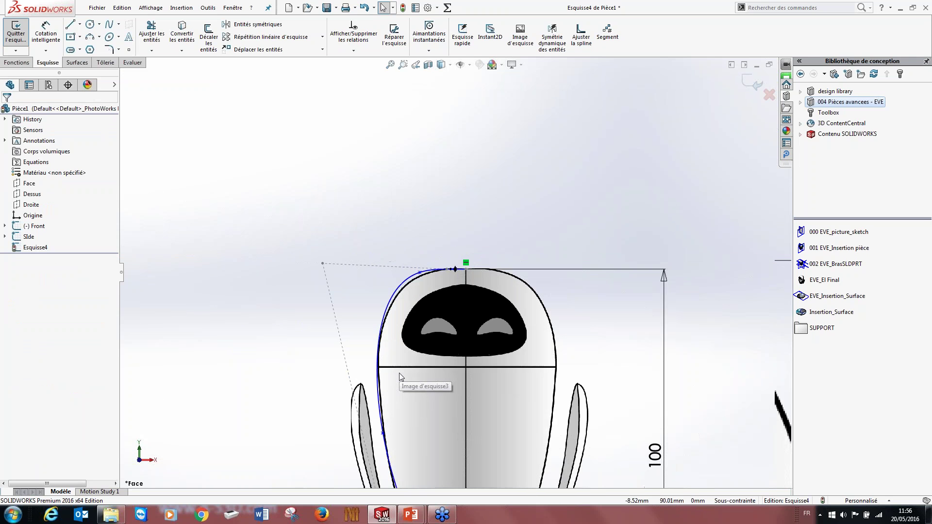
{"action": "scroll", "coordinate": [449, 370], "scroll_direction": "down", "scroll_amount": 3}
{"action": "scroll", "coordinate": [423, 232], "scroll_direction": "down", "scroll_amount": 2}
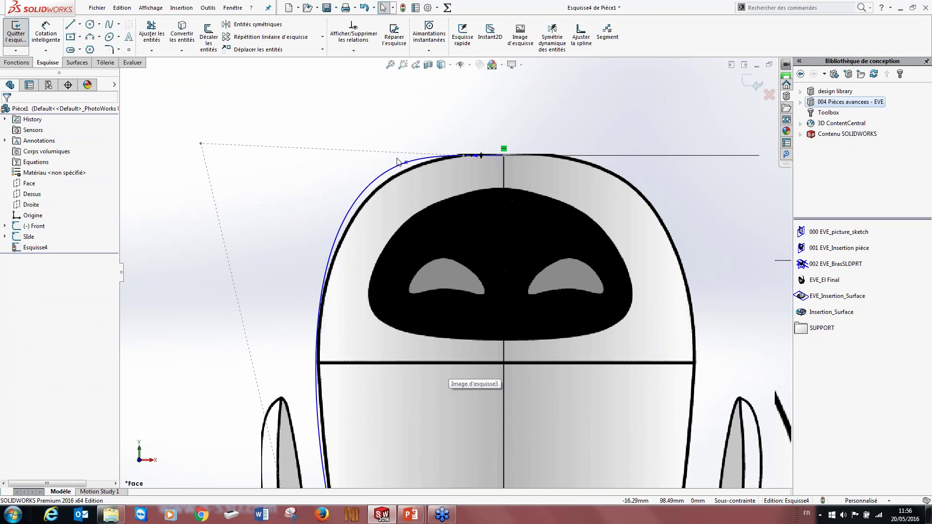
{"action": "mouse_move", "coordinate": [406, 164]}
{"action": "left_mouse_down"}
{"action": "mouse_move", "coordinate": [394, 179]}
{"action": "mouse_move", "coordinate": [380, 172]}
{"action": "mouse_move", "coordinate": [359, 189]}
{"action": "mouse_move", "coordinate": [375, 196]}
{"action": "mouse_move", "coordinate": [401, 174]}
{"action": "left_mouse_up"}
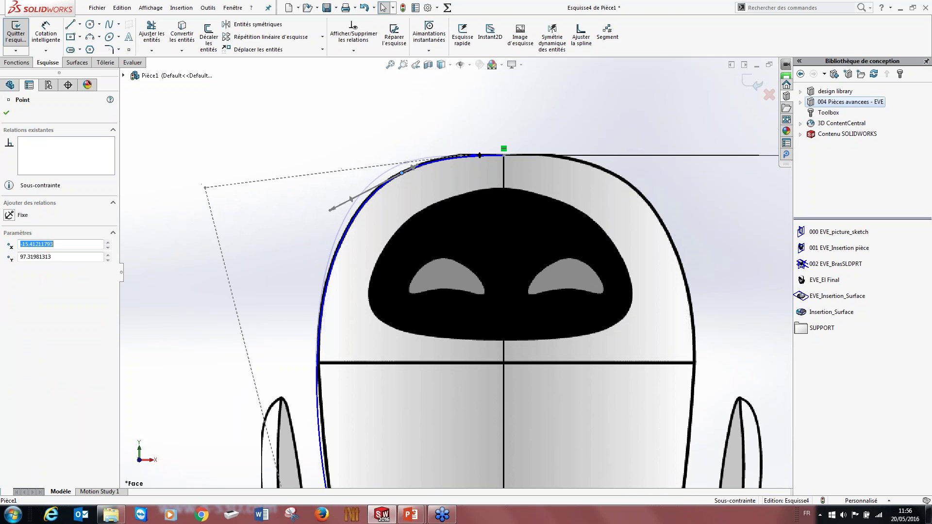
- Apply a horizontal relation to the spline's tangent handle at the origin end
{"action": "scroll", "coordinate": [455, 273], "scroll_direction": "up", "scroll_amount": 5}
{"action": "scroll", "coordinate": [471, 461], "scroll_direction": "down", "scroll_amount": 5}
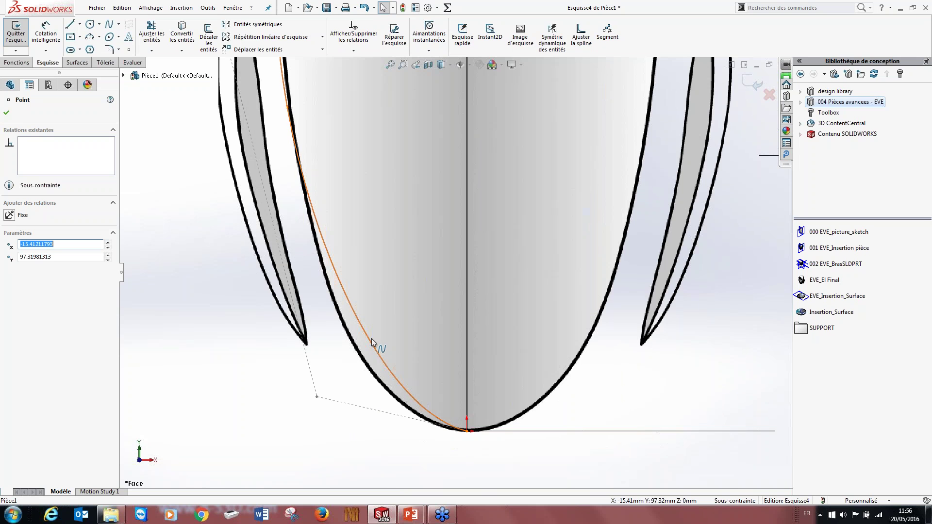
{"action": "left_click", "coordinate": [371, 339]}
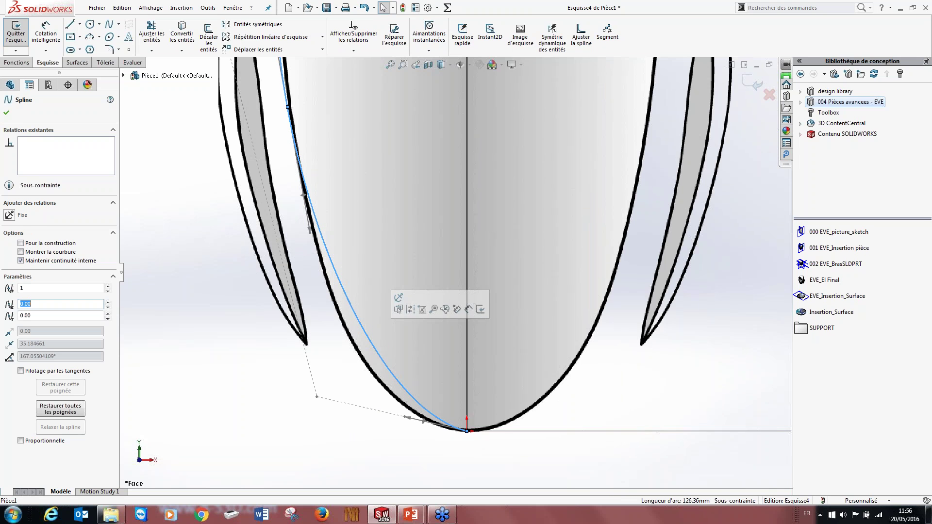
{"action": "left_click", "coordinate": [423, 420]}
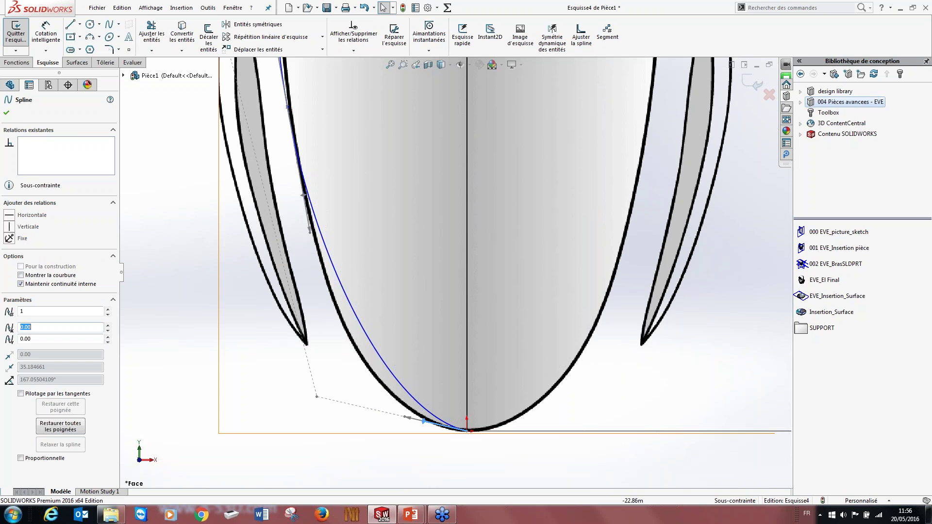
{"action": "left_click", "coordinate": [12, 217]}
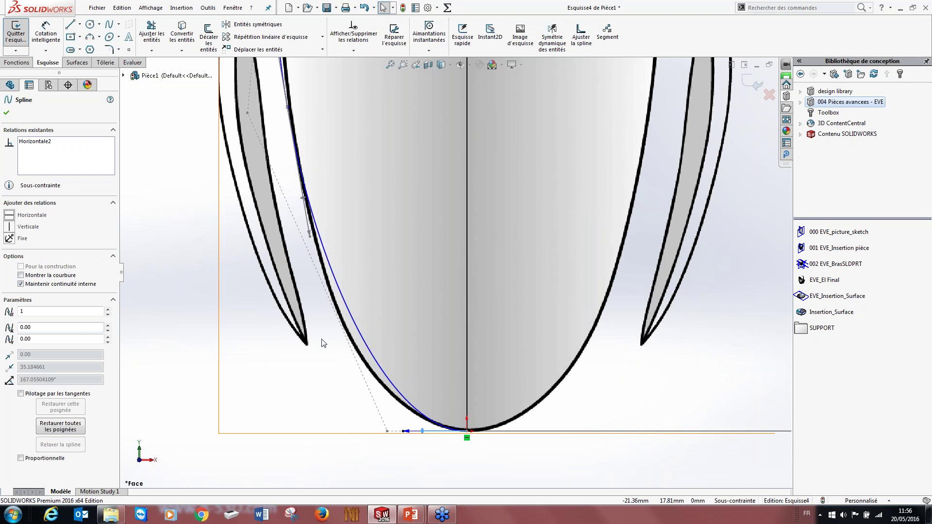
- Move the spline's control polygon point beside the left body side to about X -31.0, Y 50.0 mm to follow the picture's outline
{"action": "scroll", "coordinate": [384, 384], "scroll_direction": "up", "scroll_amount": 3}
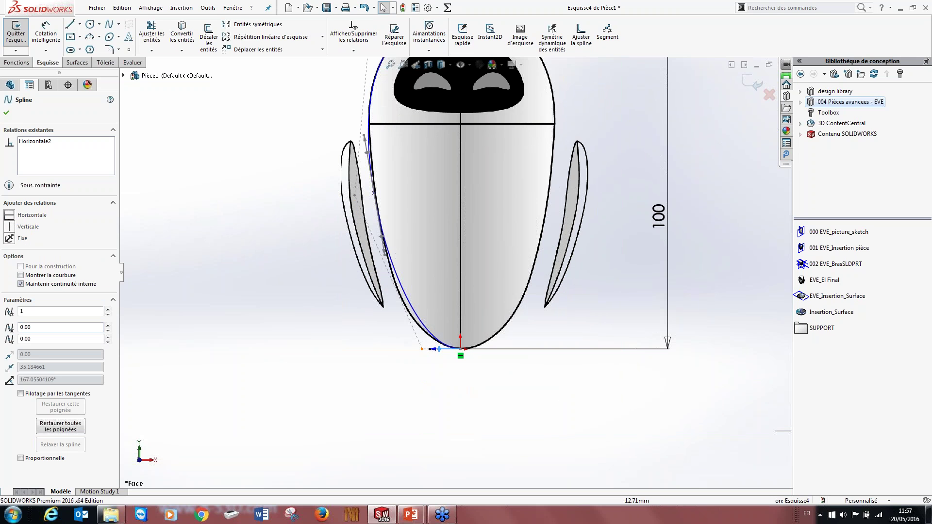
{"action": "right_click", "coordinate": [384, 230]}
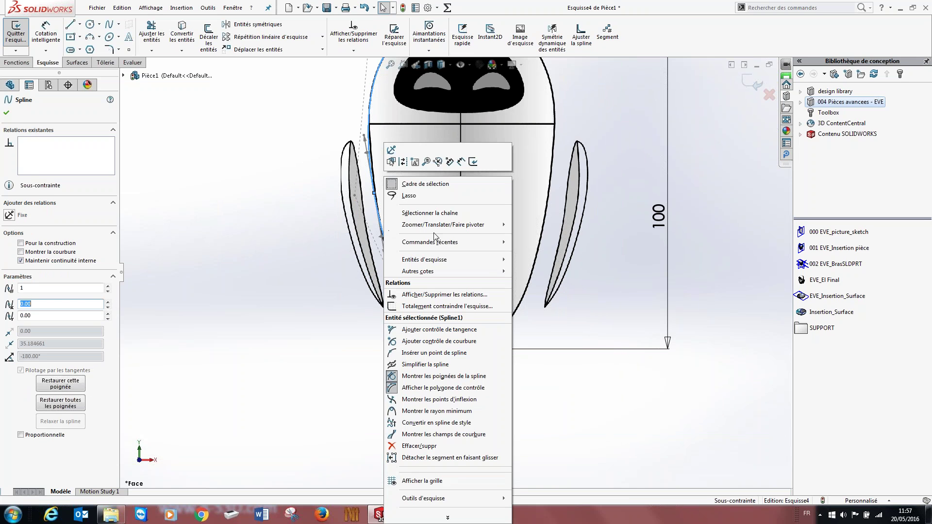
{"action": "left_click", "coordinate": [484, 393]}
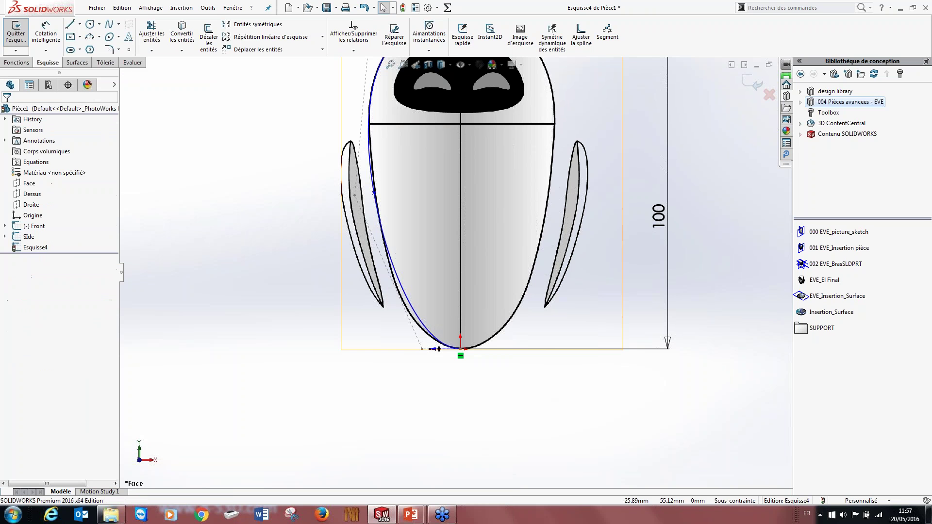
{"action": "scroll", "coordinate": [401, 171], "scroll_direction": "down", "scroll_amount": 3}
{"action": "scroll", "coordinate": [401, 171], "scroll_direction": "up", "scroll_amount": 3}
{"action": "scroll", "coordinate": [437, 184], "scroll_direction": "down", "scroll_amount": 1}
{"action": "left_click", "coordinate": [390, 158]}
{"action": "left_click_drag", "start_coordinate": [390, 158], "coordinate": [397, 158]}
{"action": "scroll", "coordinate": [371, 358], "scroll_direction": "down", "scroll_amount": 3}
{"action": "left_click_drag", "start_coordinate": [394, 302], "coordinate": [396, 284]}
{"action": "scroll", "coordinate": [398, 291], "scroll_direction": "up", "scroll_amount": 3}
{"action": "scroll", "coordinate": [479, 384], "scroll_direction": "down", "scroll_amount": 4}
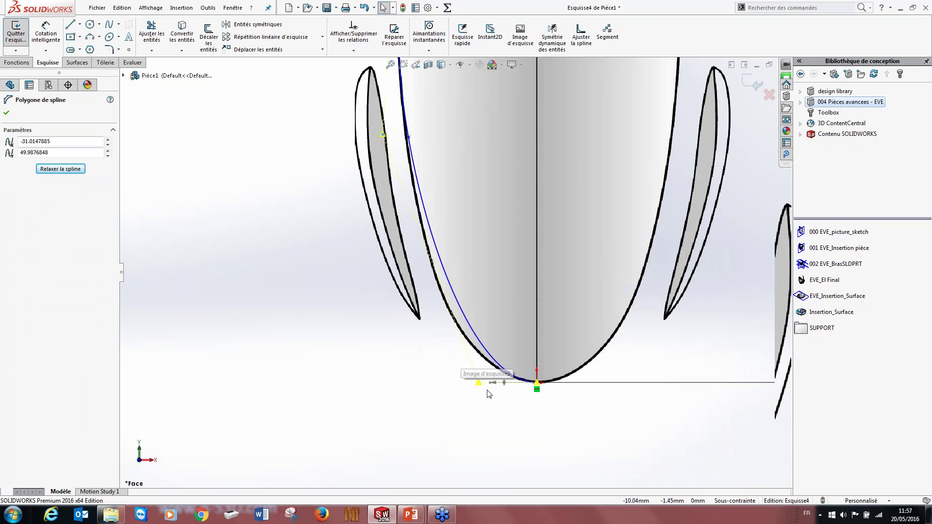
- Move the control polygon point nearest the origin outward along the horizontal to about X -15.0, Y 0 mm
{"action": "left_click_drag", "start_coordinate": [479, 384], "coordinate": [463, 385]}
{"action": "scroll", "coordinate": [462, 385], "scroll_direction": "up", "scroll_amount": 5}
{"action": "scroll", "coordinate": [555, 214], "scroll_direction": "down", "scroll_amount": 2}
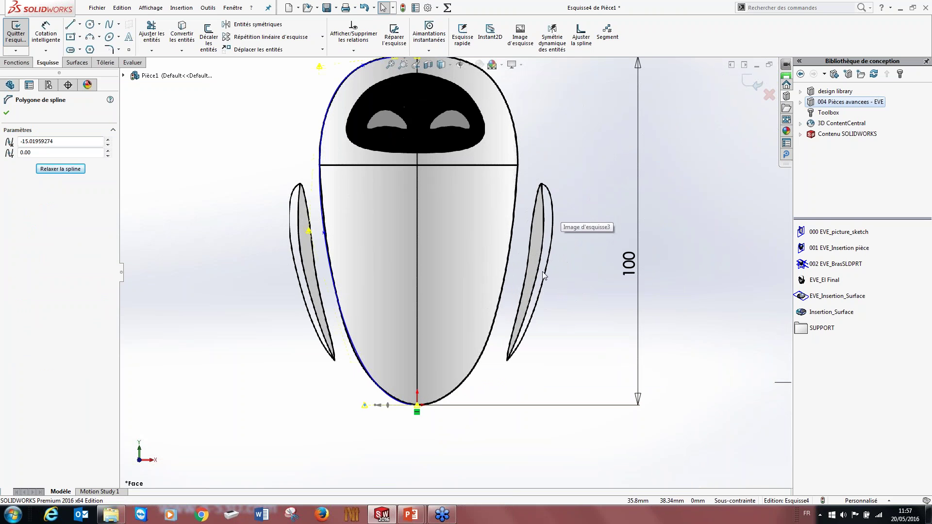
- Convert the 100 mm vertical line to construction geometry and exit the sketch
{"action": "middle_click_drag", "start_coordinate": [533, 272], "coordinate": [501, 316]}
{"action": "scroll", "coordinate": [452, 273], "scroll_direction": "up", "scroll_amount": 4}
{"action": "scroll", "coordinate": [450, 174], "scroll_direction": "down", "scroll_amount": 2}
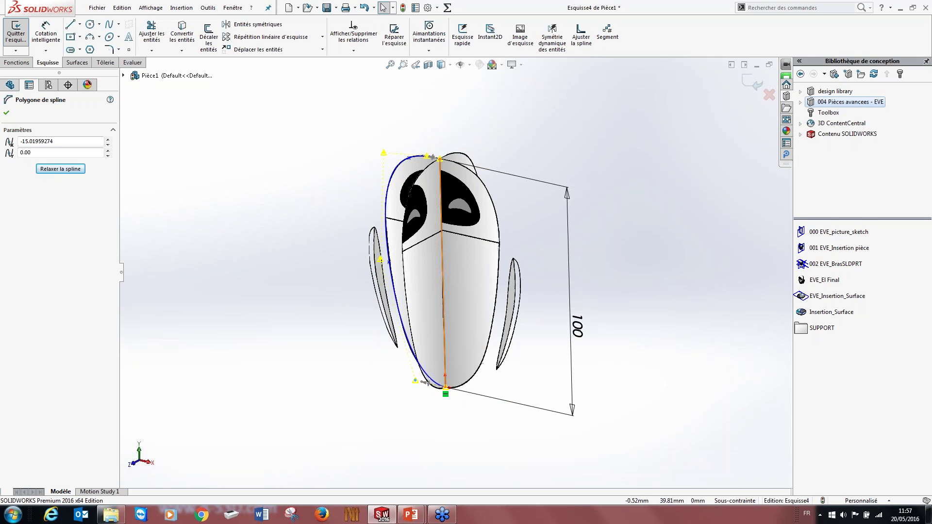
{"action": "left_click", "coordinate": [443, 298]}
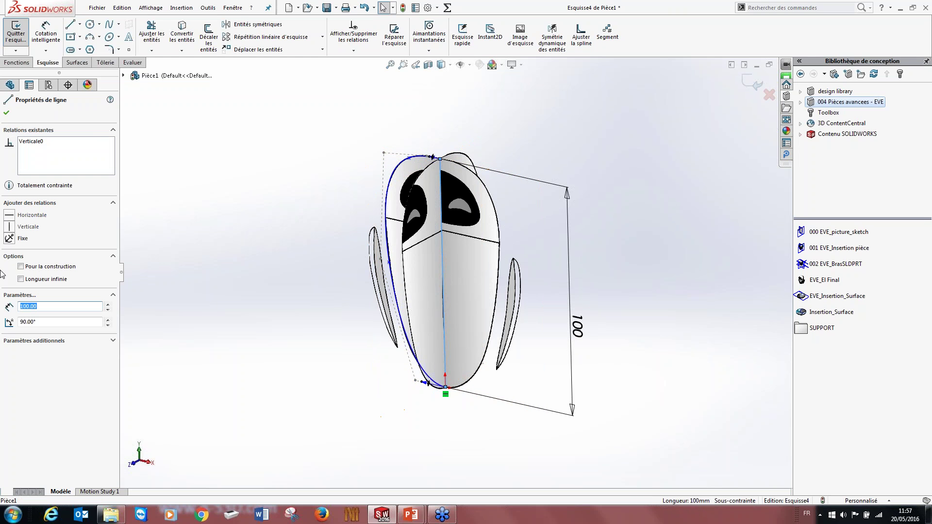
{"action": "left_click", "coordinate": [194, 337]}
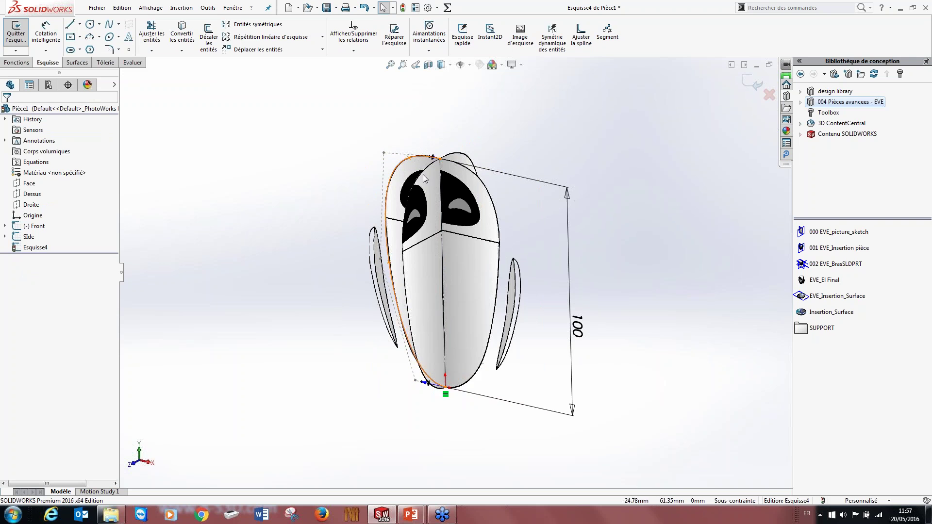
{"action": "scroll", "coordinate": [348, 206], "scroll_direction": "down", "scroll_amount": 3}
{"action": "scroll", "coordinate": [348, 206], "scroll_direction": "up", "scroll_amount": 3}
{"action": "middle_click_drag", "start_coordinate": [348, 207], "coordinate": [501, 362]}
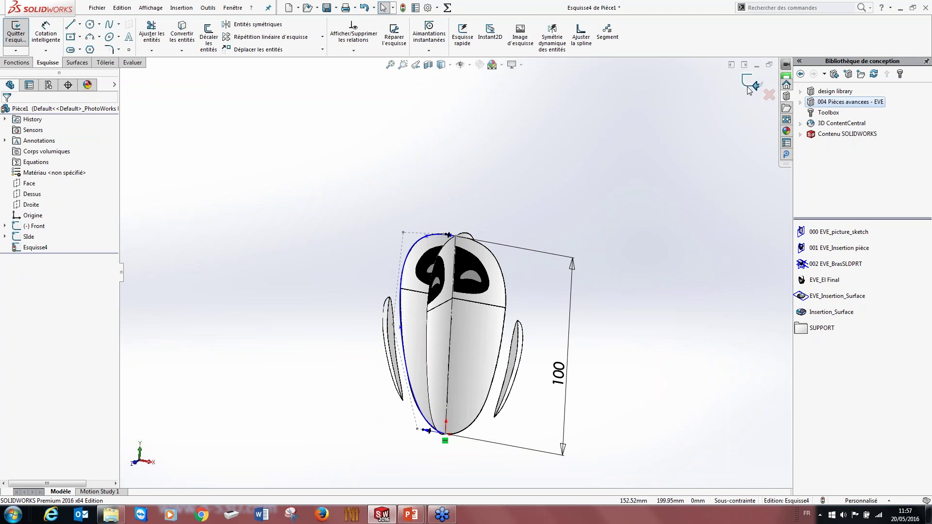
{"action": "left_click", "coordinate": [749, 84]}
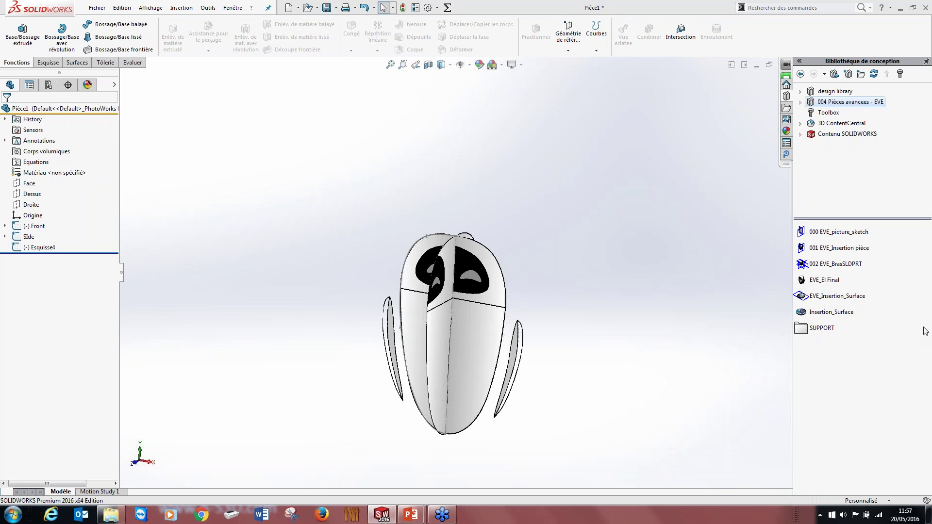
- Close the part without saving and open 000 EVE_picture_sketch.SLDPRT from the 004 Pièces avancees - EVE folder in Windows Explorer
{"action": "mouse_move", "coordinate": [480, 379]}
{"action": "middle_mouse_down"}
{"action": "mouse_move", "coordinate": [470, 381]}
{"action": "mouse_move", "coordinate": [494, 380]}
{"action": "middle_mouse_up"}
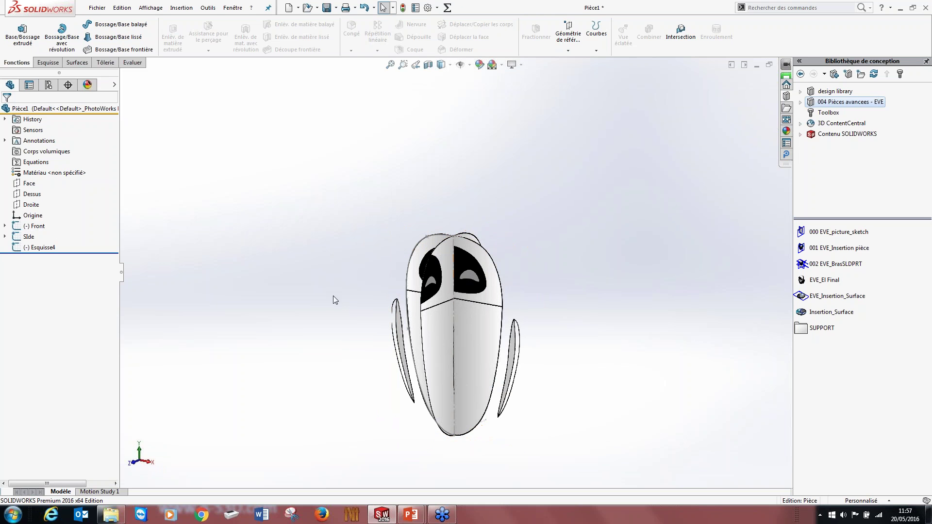
{"action": "middle_click_drag", "start_coordinate": [447, 326], "coordinate": [428, 374]}
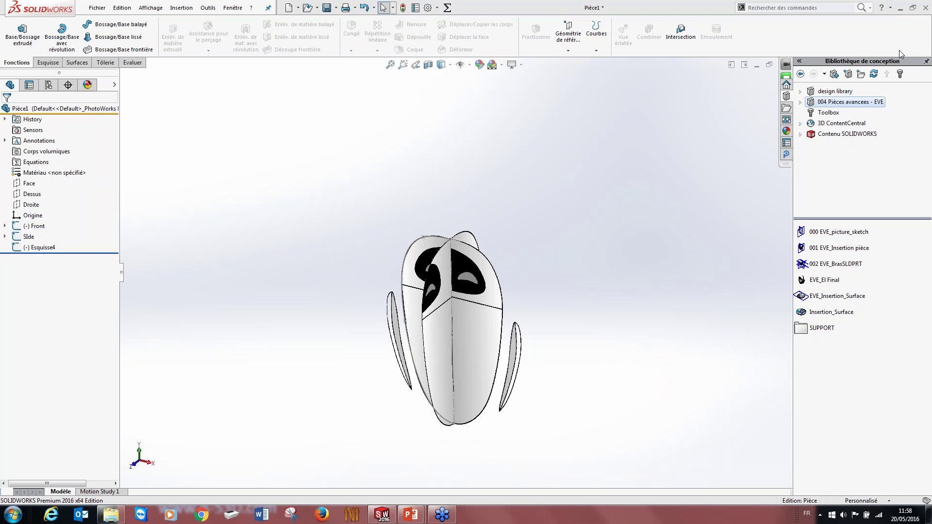
{"action": "left_click", "coordinate": [782, 65]}
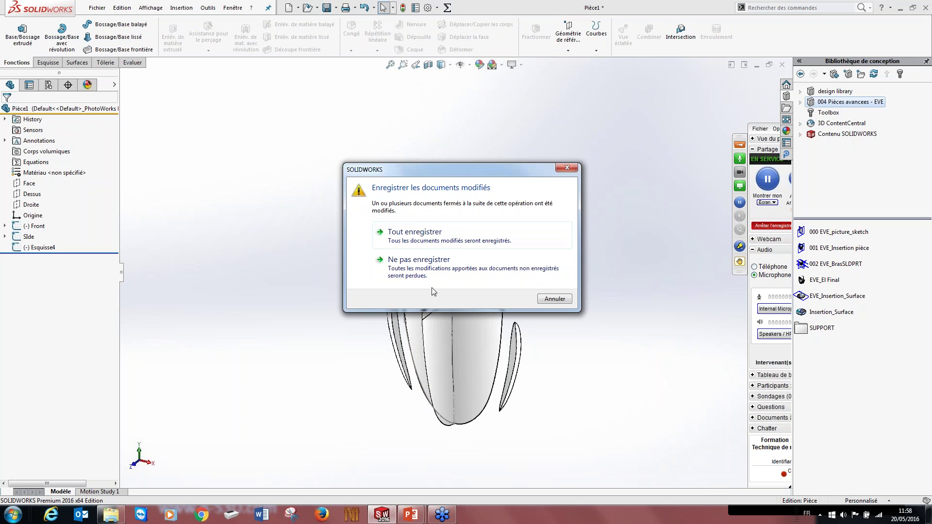
{"action": "left_click", "coordinate": [407, 275]}
{"action": "left_click", "coordinate": [111, 515]}
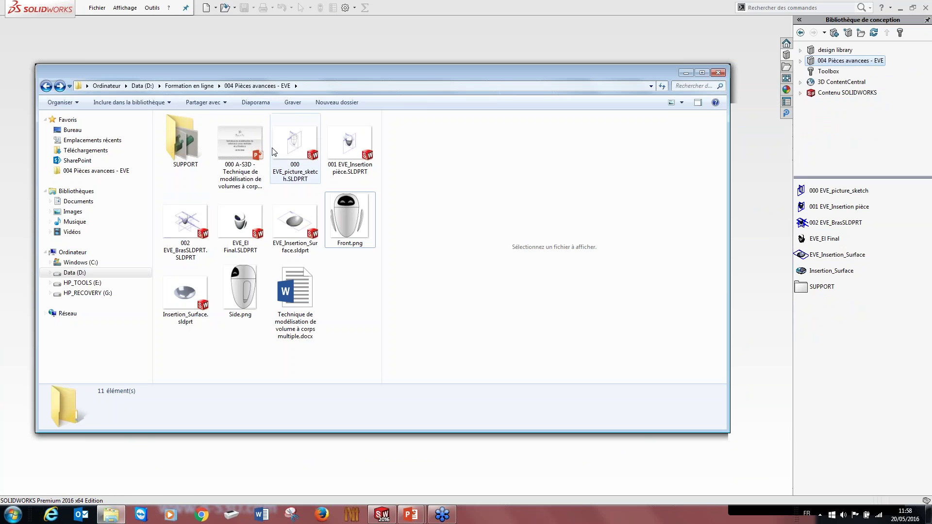
{"action": "double_click", "coordinate": [291, 141]}
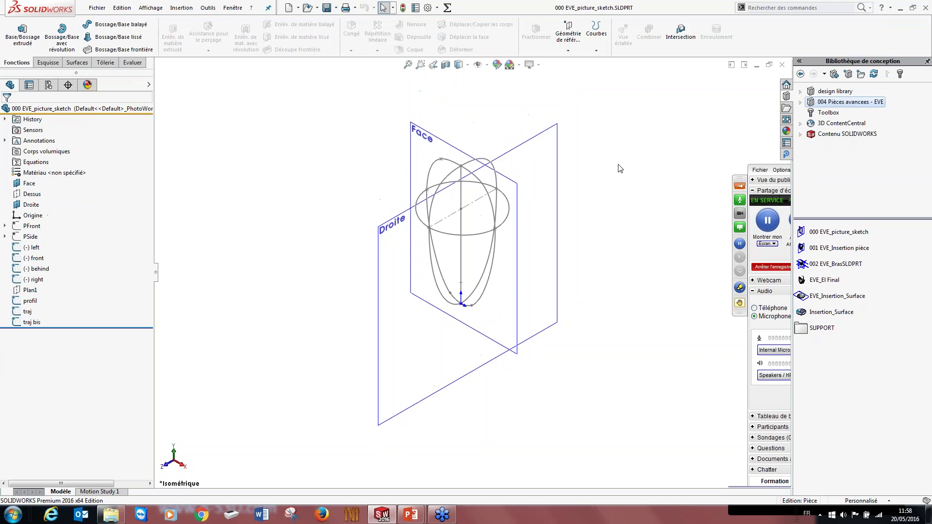
- Show the PFront and PSide picture sketches to view the body curves against the reference images
{"action": "left_click", "coordinate": [34, 226]}
{"action": "left_click", "coordinate": [35, 236], "text": "ctrl"}
{"action": "left_click", "coordinate": [41, 220]}
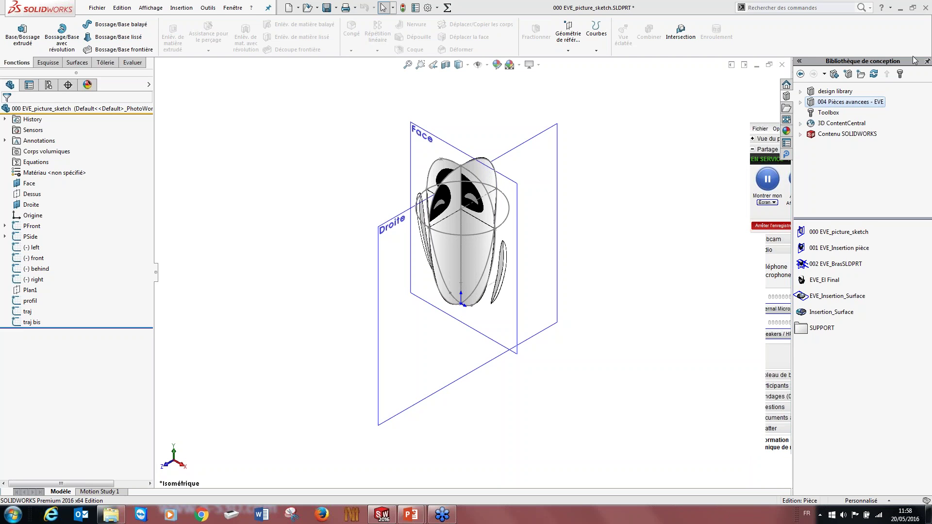
{"action": "scroll", "coordinate": [473, 188], "scroll_direction": "down", "scroll_amount": 4}
{"action": "scroll", "coordinate": [490, 291], "scroll_direction": "up", "scroll_amount": 4}
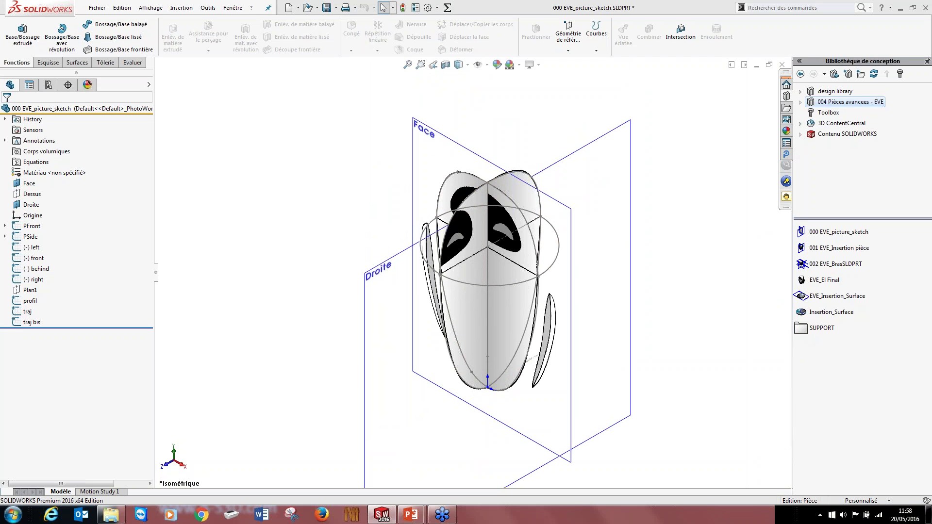
- Select the PFront, PSide and left sketches in turn and examine how the curves match the reference pictures
{"action": "left_click", "coordinate": [32, 227]}
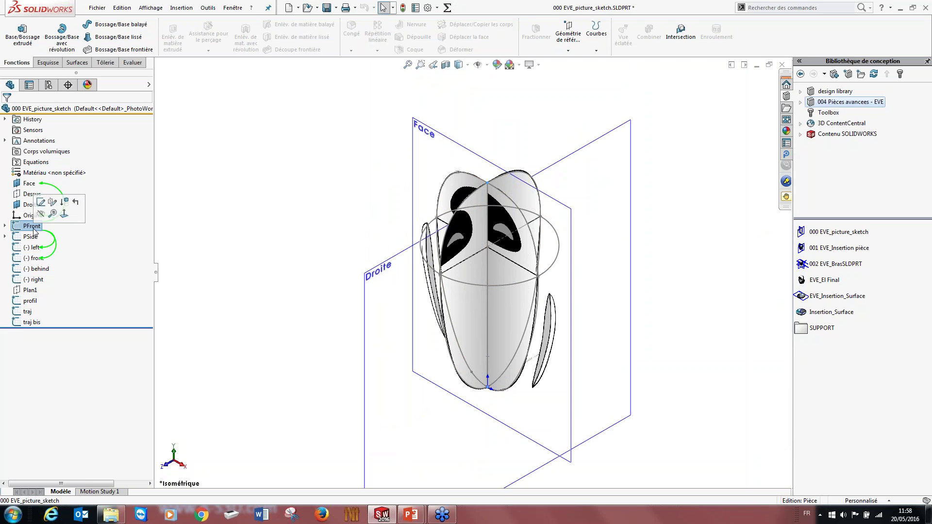
{"action": "left_click", "coordinate": [22, 235]}
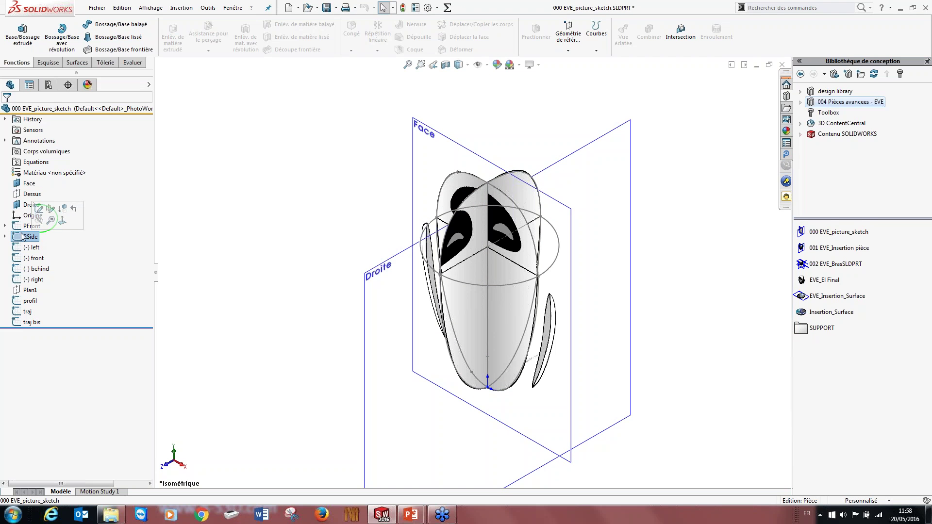
{"action": "left_click", "coordinate": [25, 226], "text": "ctrl"}
{"action": "left_click", "coordinate": [32, 247]}
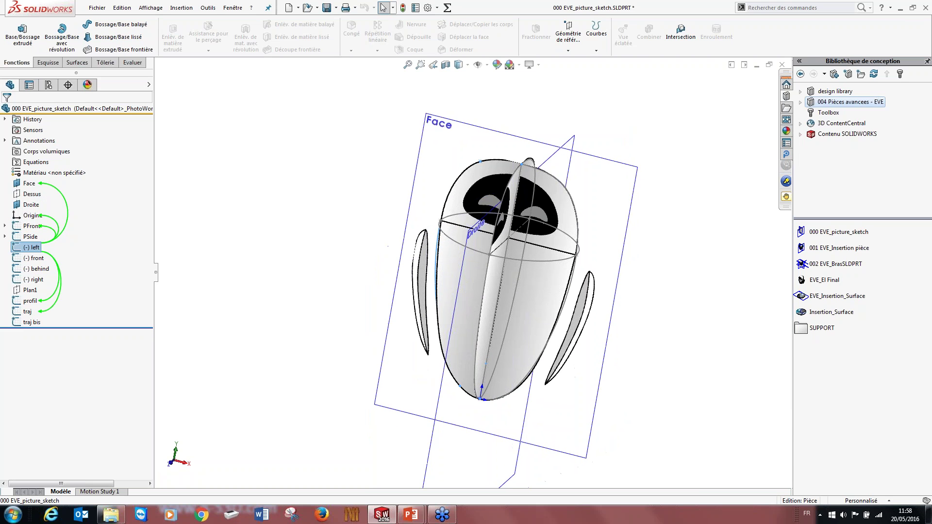
{"action": "left_click", "coordinate": [37, 258]}
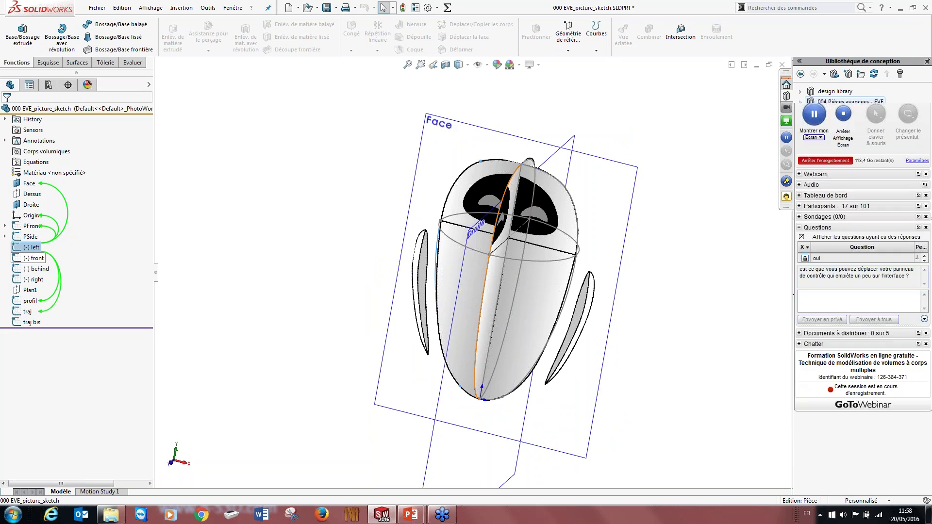
- Hide the PFront and PSide picture sketches
{"action": "left_click", "coordinate": [26, 226]}
{"action": "left_click", "coordinate": [25, 237], "text": "ctrl"}
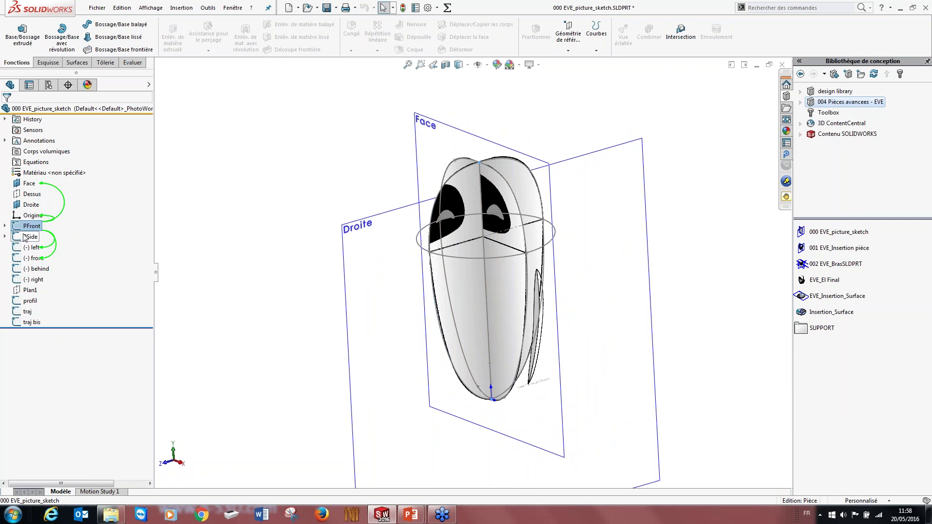
{"action": "middle_click_drag", "start_coordinate": [390, 338], "coordinate": [456, 262]}
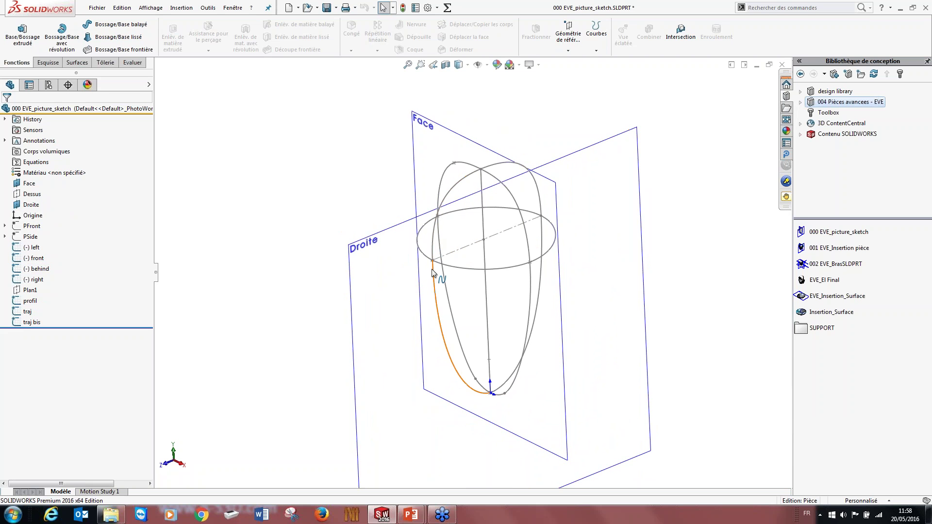
- Open the left sketch for editing, examine its spline and 30 mm diameter arc, and exit it
{"action": "right_click", "coordinate": [32, 248]}
{"action": "left_click", "coordinate": [39, 225]}
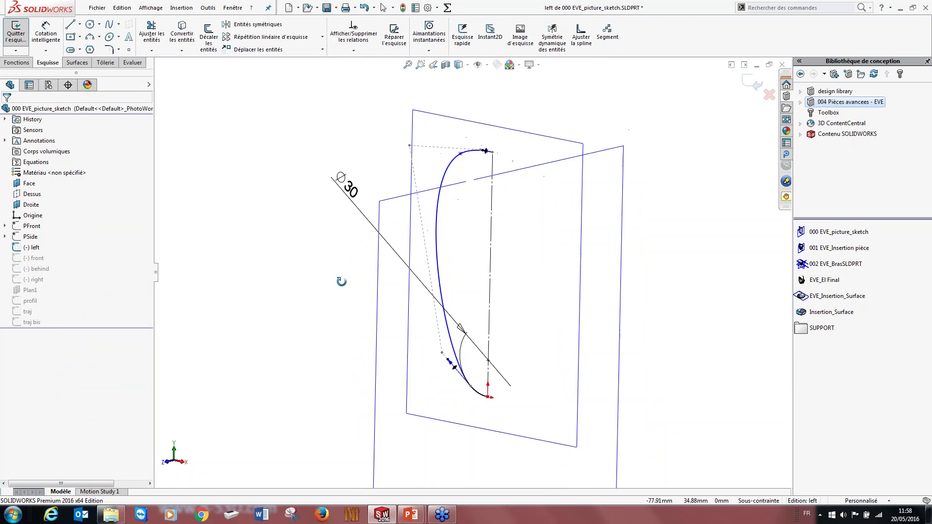
{"action": "left_click", "coordinate": [751, 90]}
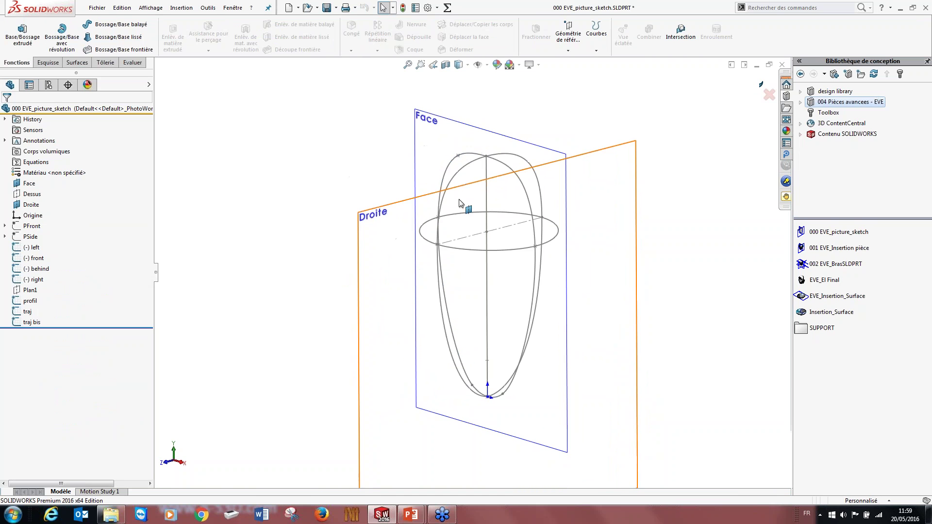
- Open the front sketch for editing, examine its upper and lower spline segments, and exit it
{"action": "right_click", "coordinate": [30, 258]}
{"action": "left_click", "coordinate": [34, 235]}
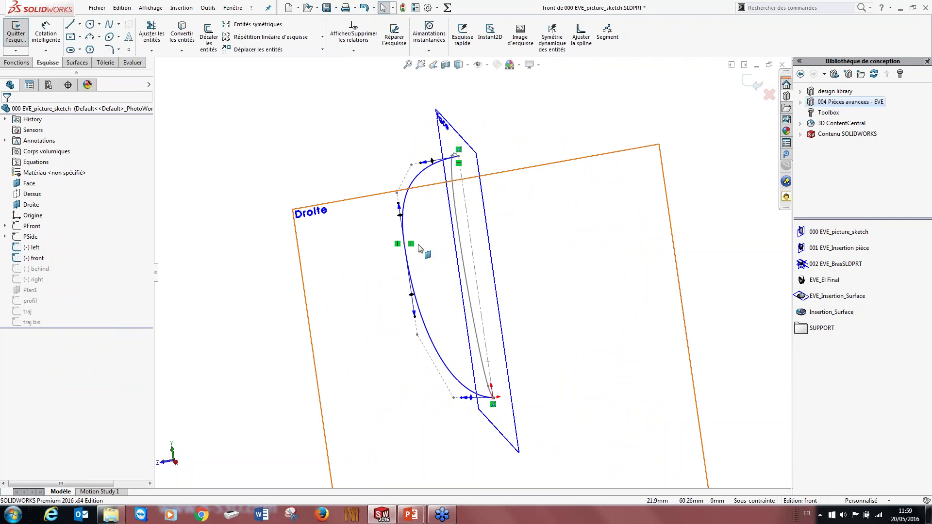
{"action": "left_click", "coordinate": [406, 266]}
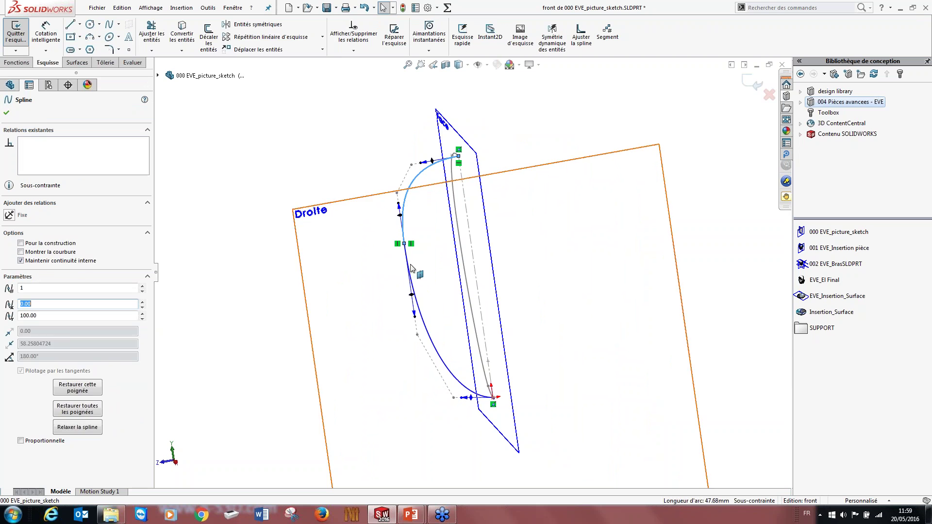
{"action": "left_click", "coordinate": [404, 243]}
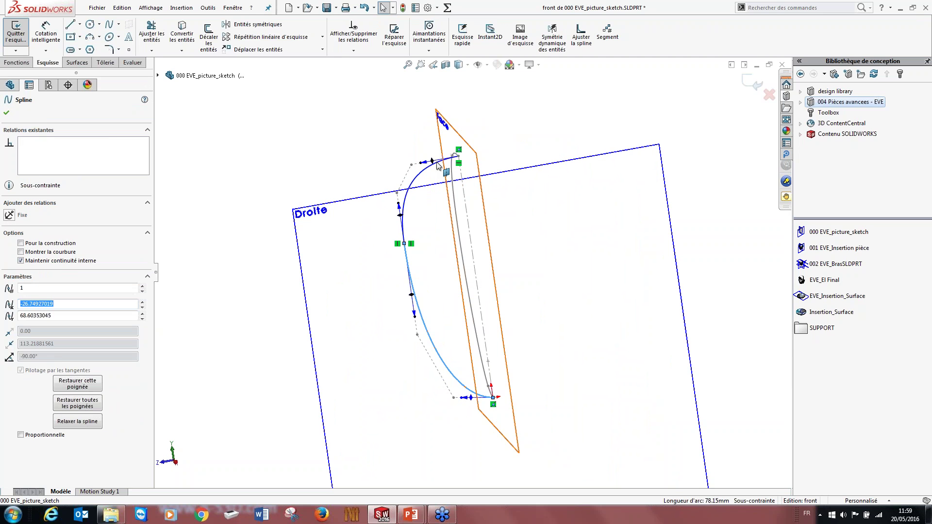
{"action": "left_click", "coordinate": [758, 84]}
{"action": "mouse_move", "coordinate": [527, 294]}
{"action": "middle_mouse_down"}
{"action": "mouse_move", "coordinate": [543, 291]}
{"action": "mouse_move", "coordinate": [549, 307]}
{"action": "middle_mouse_up"}
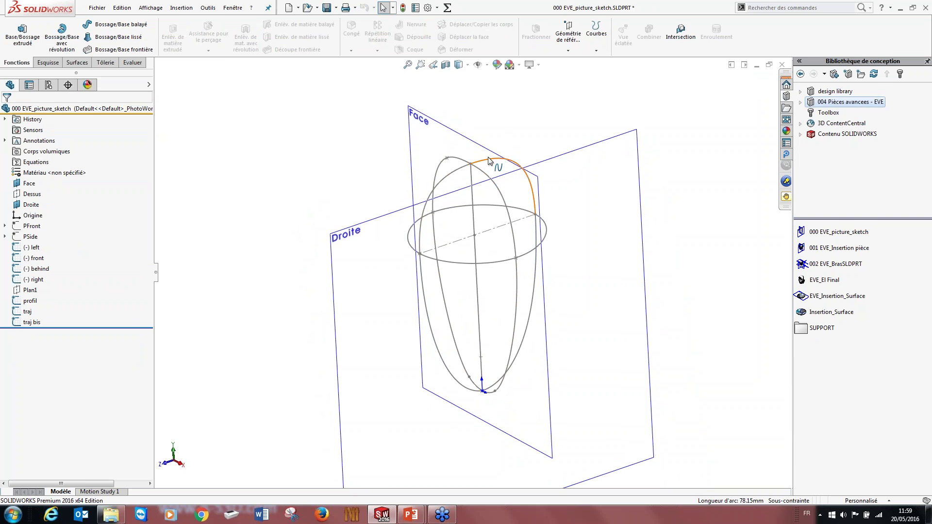
- Select the front, right and profil sketches, Plan1 and PSide in turn and examine their geometry and parent references
{"action": "left_click", "coordinate": [35, 257]}
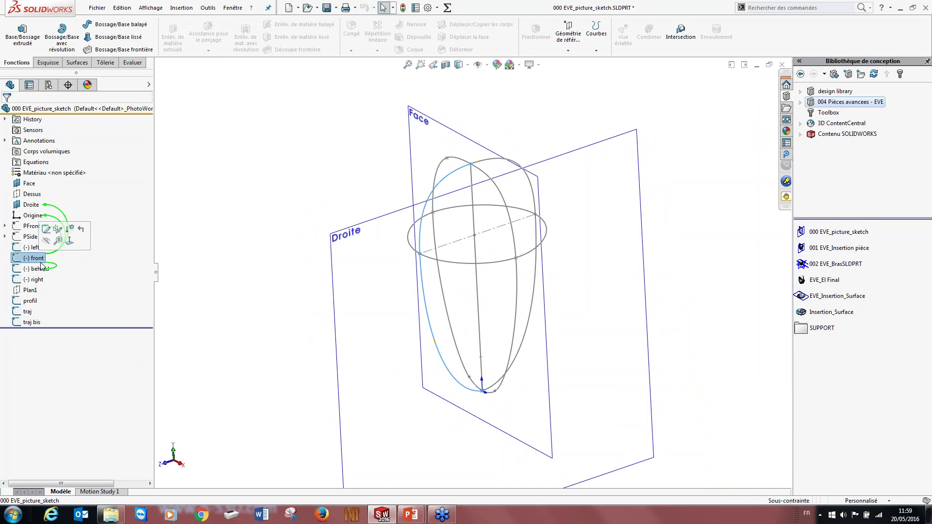
{"action": "left_click", "coordinate": [37, 280]}
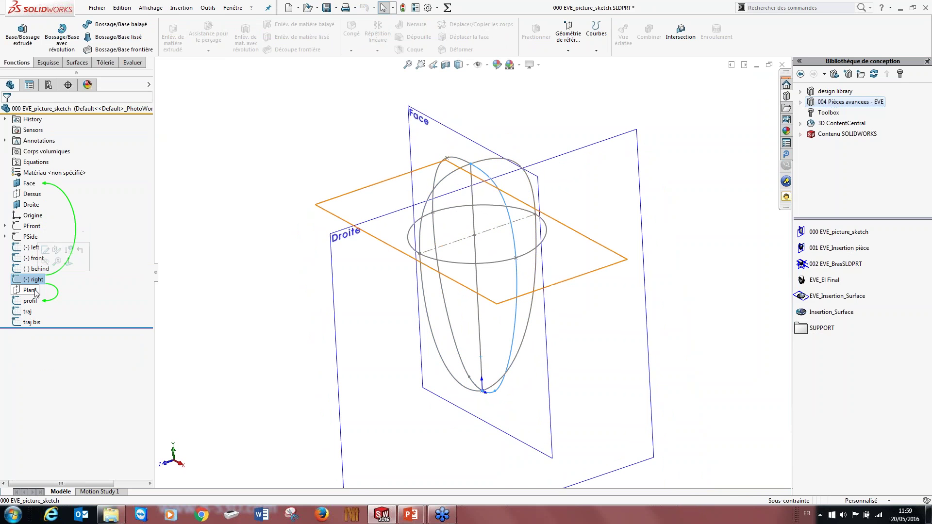
{"action": "left_click", "coordinate": [30, 301]}
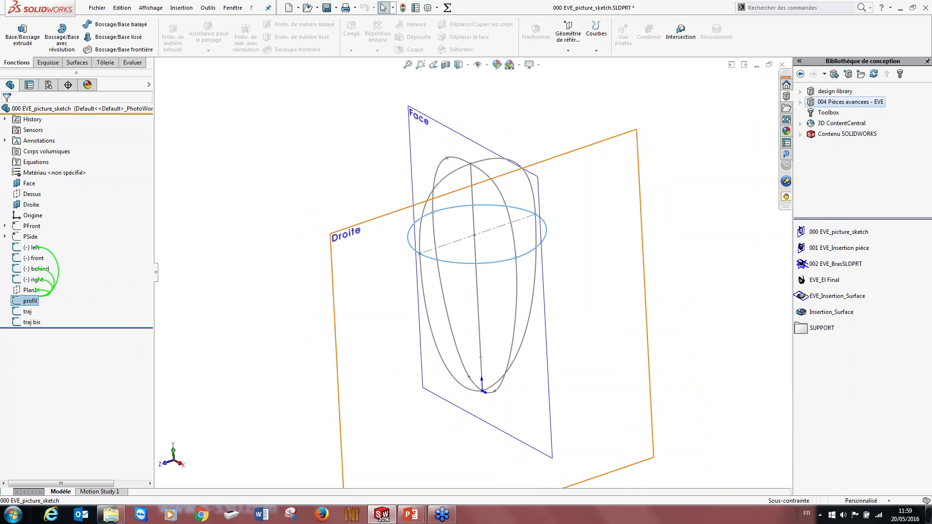
{"action": "middle_click_drag", "start_coordinate": [468, 266], "coordinate": [472, 250]}
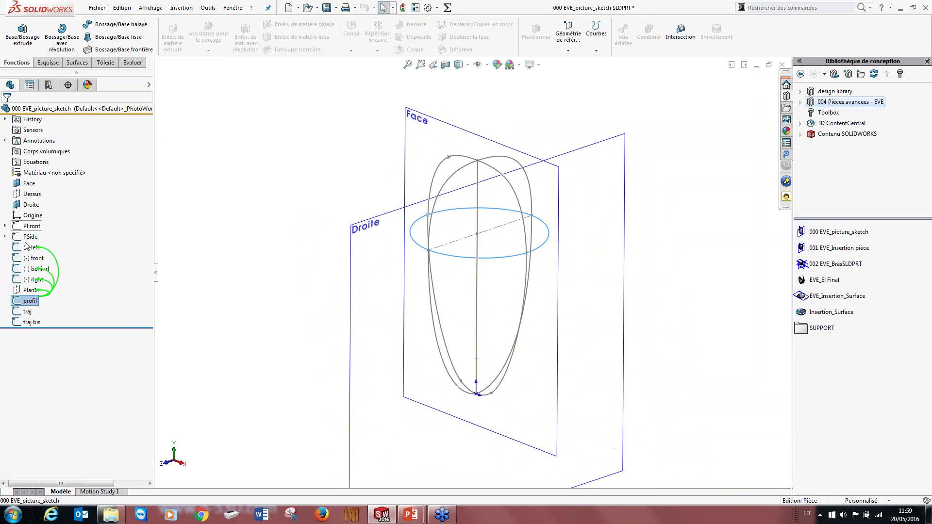
{"action": "left_click", "coordinate": [29, 289]}
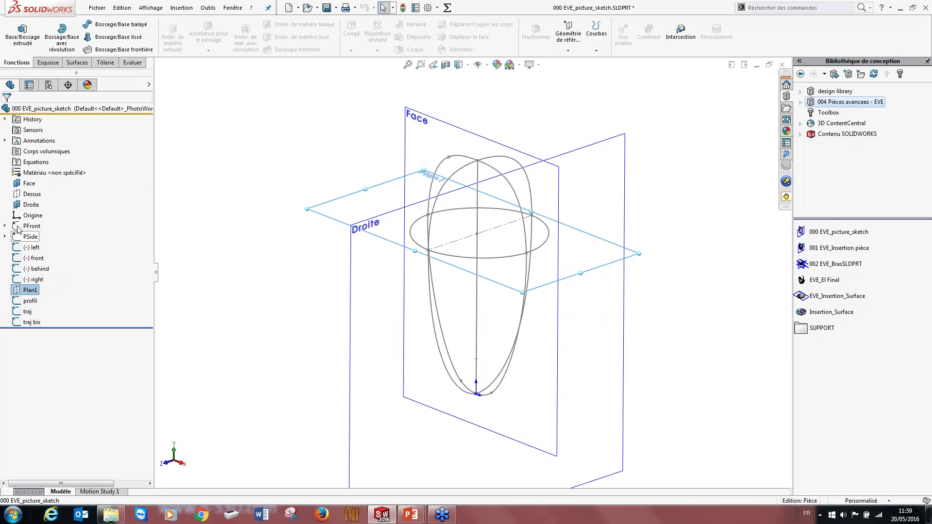
{"action": "left_click", "coordinate": [31, 237]}
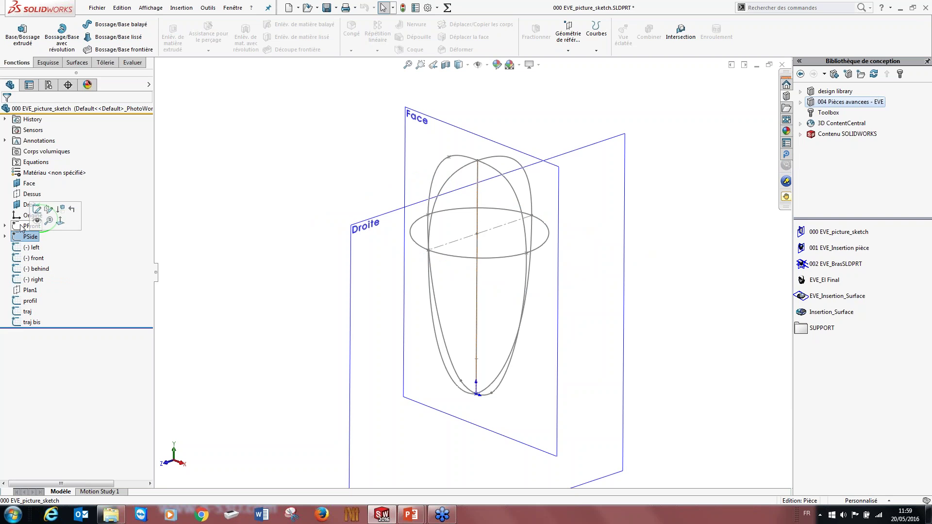
- Open the PFront sketch for editing, examine the front picture and its 100 mm height dimension, and exit it
{"action": "right_click", "coordinate": [20, 226]}
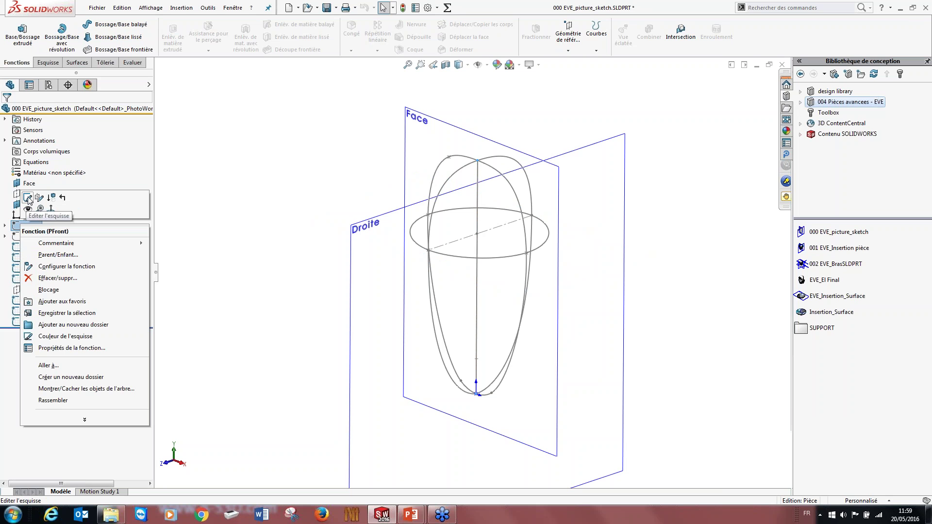
{"action": "left_click", "coordinate": [28, 197]}
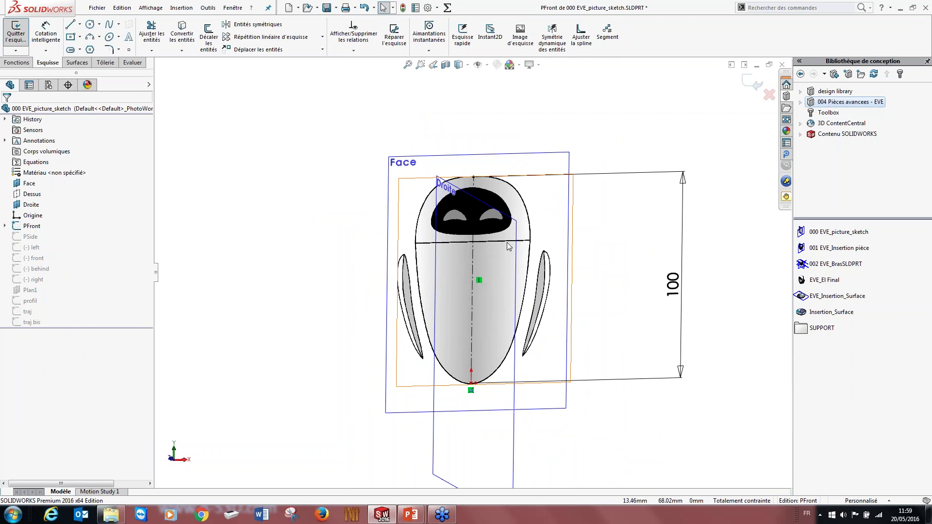
{"action": "key", "text": "ctrl+7"}
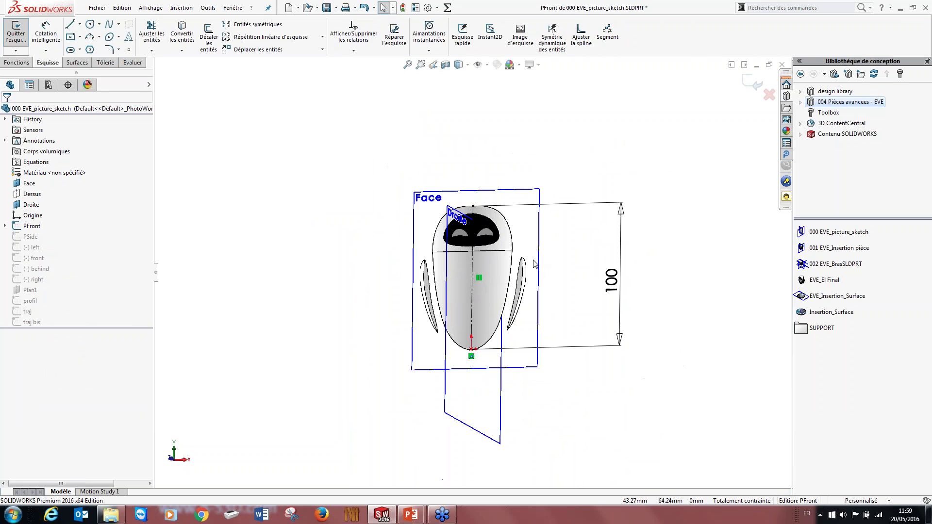
{"action": "left_click", "coordinate": [752, 83]}
{"action": "scroll", "coordinate": [494, 295], "scroll_direction": "down", "scroll_amount": 3}
- Open the definition of Plan1, examine its line and Dessus plane references, and close it
{"action": "left_click", "coordinate": [30, 290]}
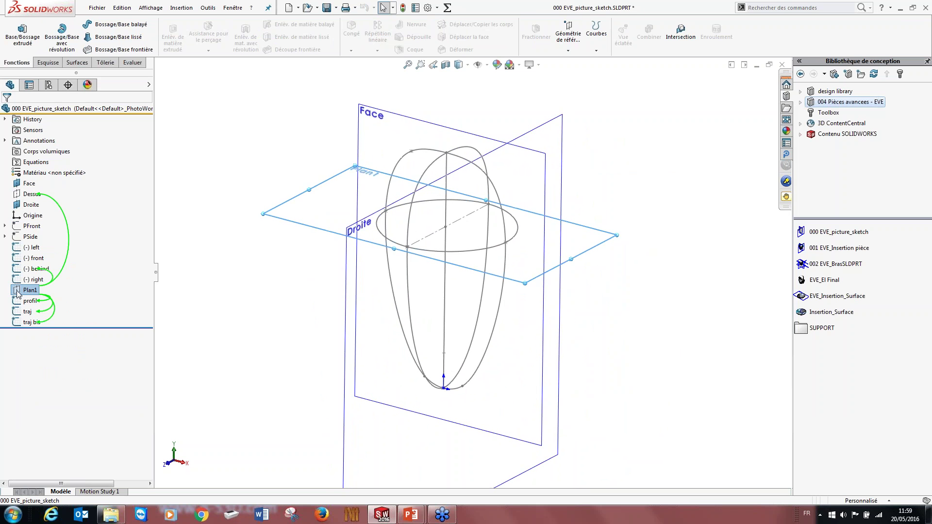
{"action": "right_click", "coordinate": [17, 291]}
{"action": "left_click", "coordinate": [27, 272]}
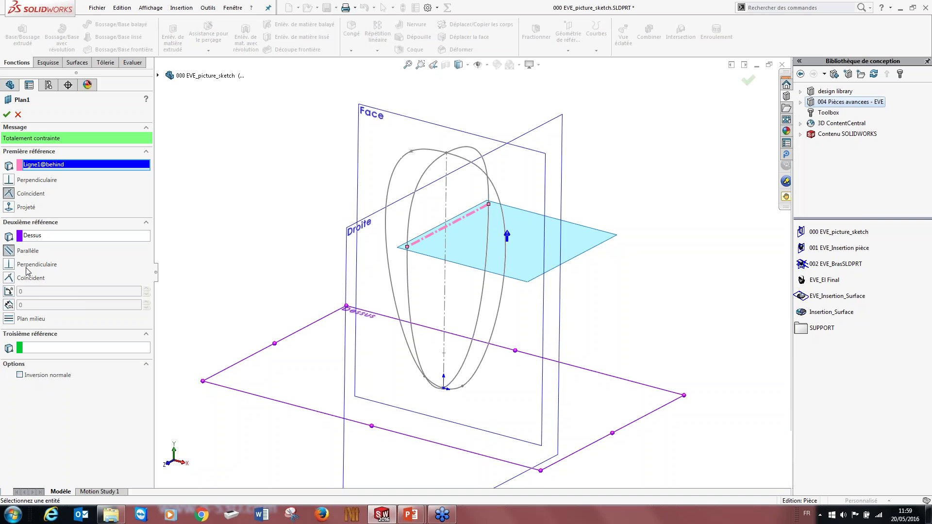
{"action": "middle_click_drag", "start_coordinate": [483, 238], "coordinate": [475, 214]}
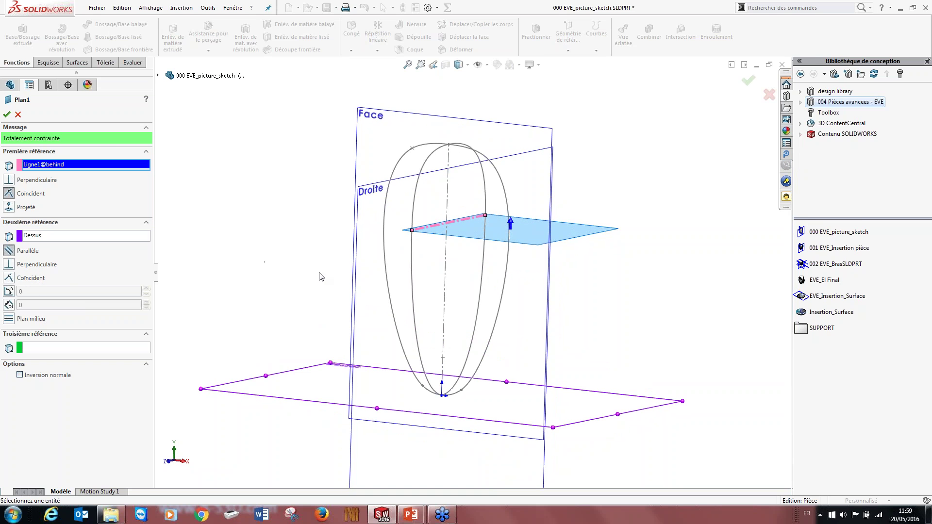
{"action": "key", "text": "Return"}
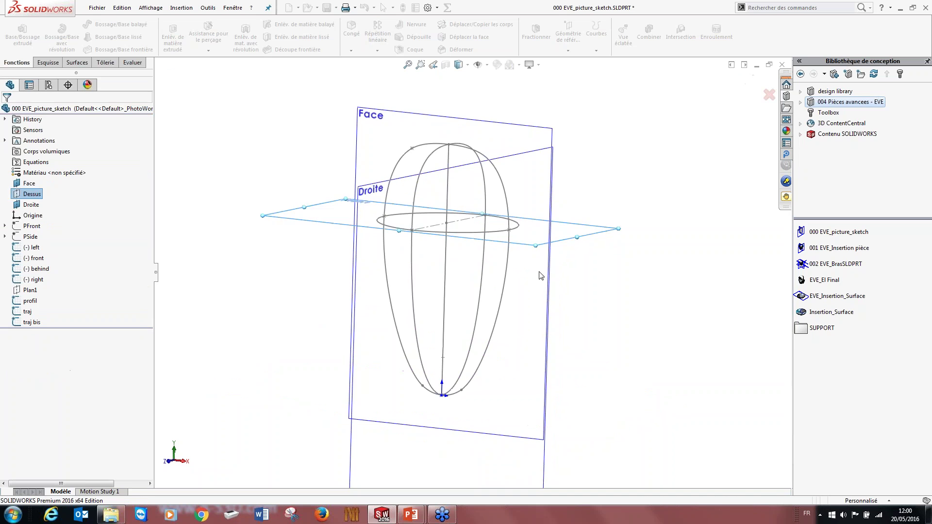
- Examine the body's curve network from several angles, including the upper curves seen facing the Droite plane
{"action": "middle_click_drag", "start_coordinate": [591, 276], "coordinate": [575, 308]}
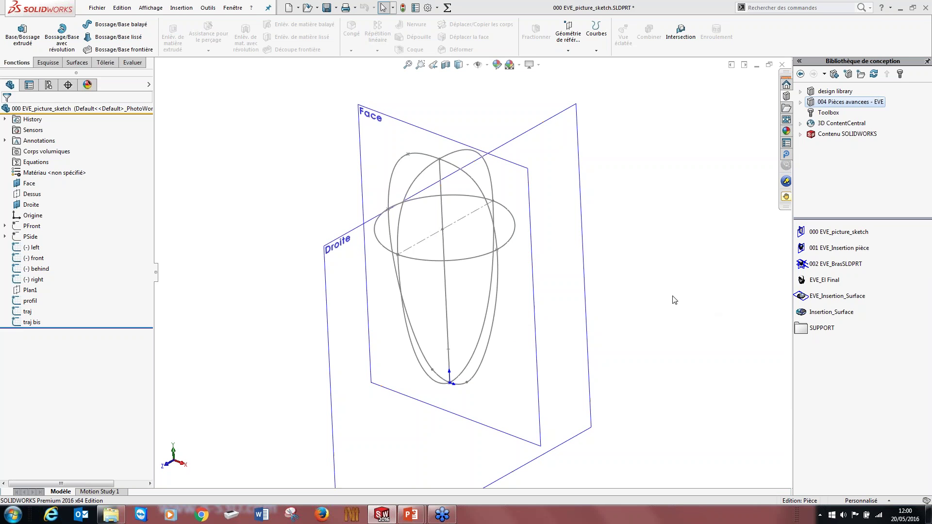
{"action": "mouse_move", "coordinate": [505, 348]}
{"action": "middle_mouse_down"}
{"action": "mouse_move", "coordinate": [545, 258]}
{"action": "mouse_move", "coordinate": [545, 277]}
{"action": "mouse_move", "coordinate": [509, 312]}
{"action": "mouse_move", "coordinate": [522, 331]}
{"action": "middle_mouse_up"}
{"action": "key", "text": "Escape"}
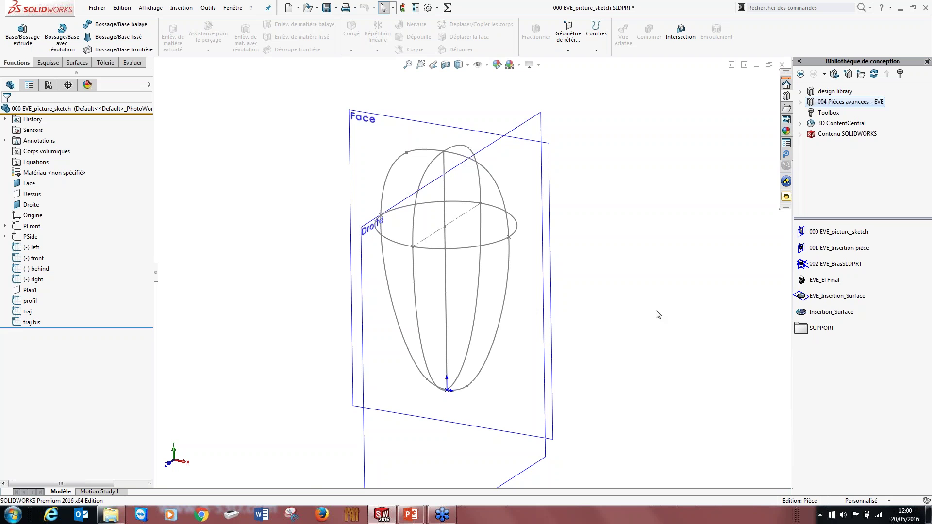
{"action": "mouse_move", "coordinate": [517, 360]}
{"action": "middle_mouse_down"}
{"action": "mouse_move", "coordinate": [442, 389]}
{"action": "mouse_move", "coordinate": [490, 339]}
{"action": "middle_mouse_up"}
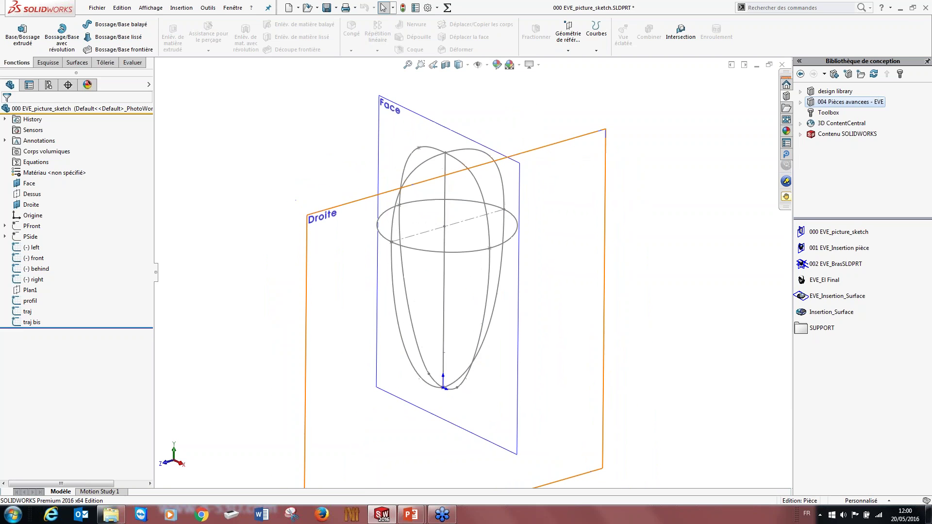
{"action": "mouse_move", "coordinate": [603, 272]}
{"action": "middle_mouse_down"}
{"action": "mouse_move", "coordinate": [603, 246]}
{"action": "mouse_move", "coordinate": [626, 304]}
{"action": "mouse_move", "coordinate": [595, 284]}
{"action": "mouse_move", "coordinate": [507, 296]}
{"action": "middle_mouse_up"}
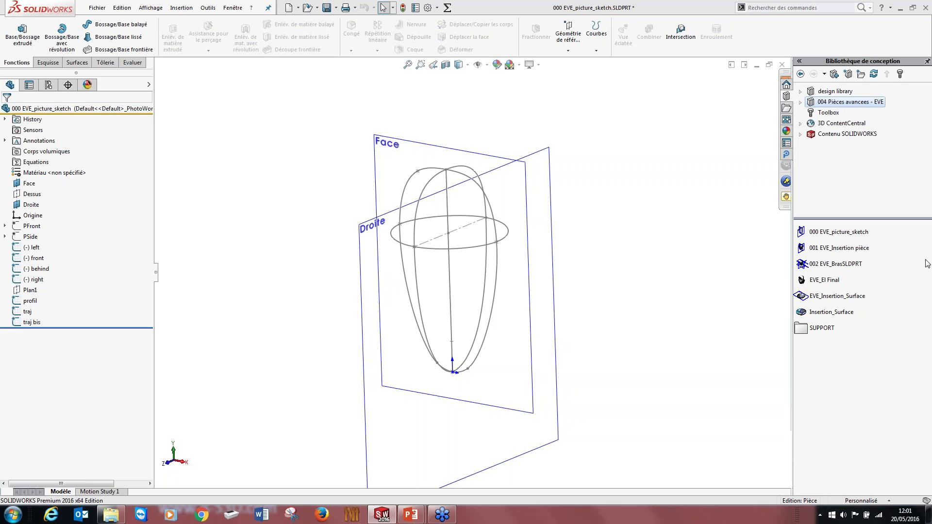
{"action": "mouse_move", "coordinate": [552, 249]}
{"action": "middle_mouse_down"}
{"action": "mouse_move", "coordinate": [572, 248]}
{"action": "mouse_move", "coordinate": [569, 293]}
{"action": "mouse_move", "coordinate": [526, 228]}
{"action": "mouse_move", "coordinate": [485, 260]}
{"action": "mouse_move", "coordinate": [408, 214]}
{"action": "middle_mouse_up"}
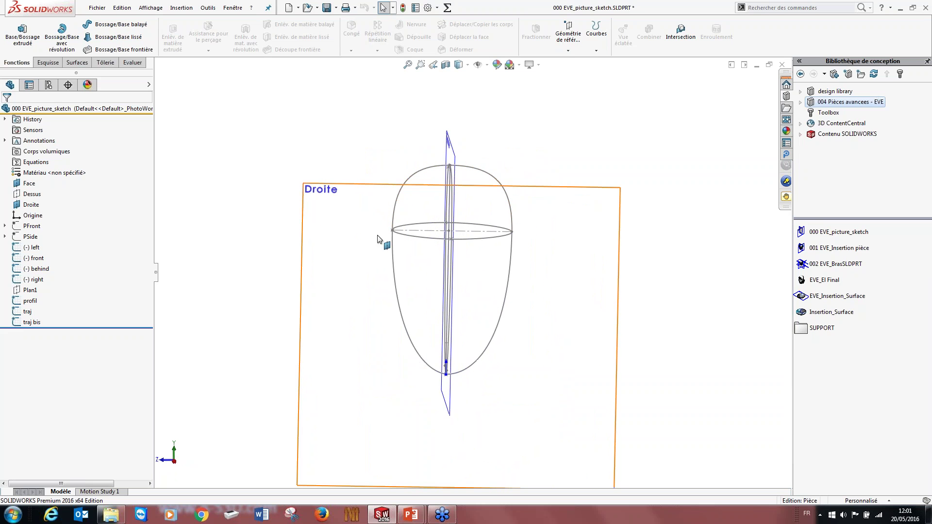
{"action": "middle_click_drag", "start_coordinate": [479, 312], "coordinate": [472, 302]}
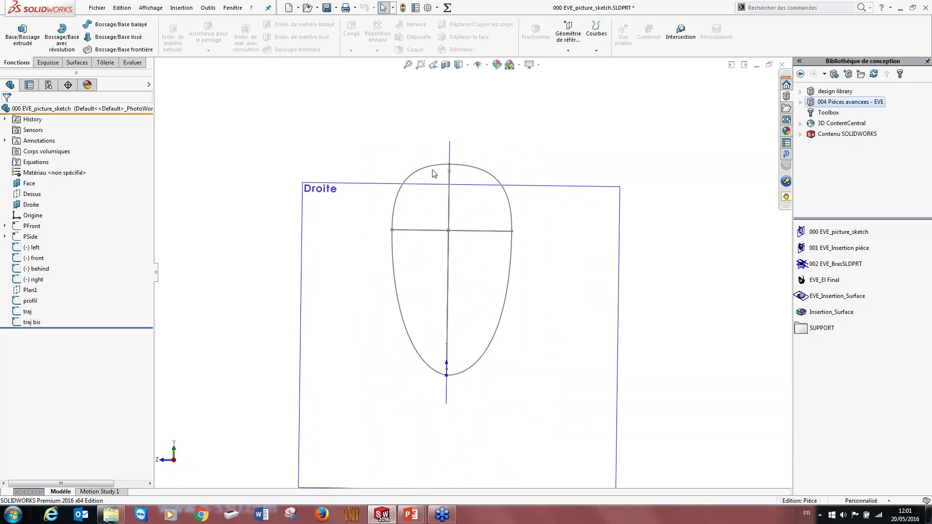
{"action": "scroll", "coordinate": [456, 208], "scroll_direction": "down", "scroll_amount": 3}
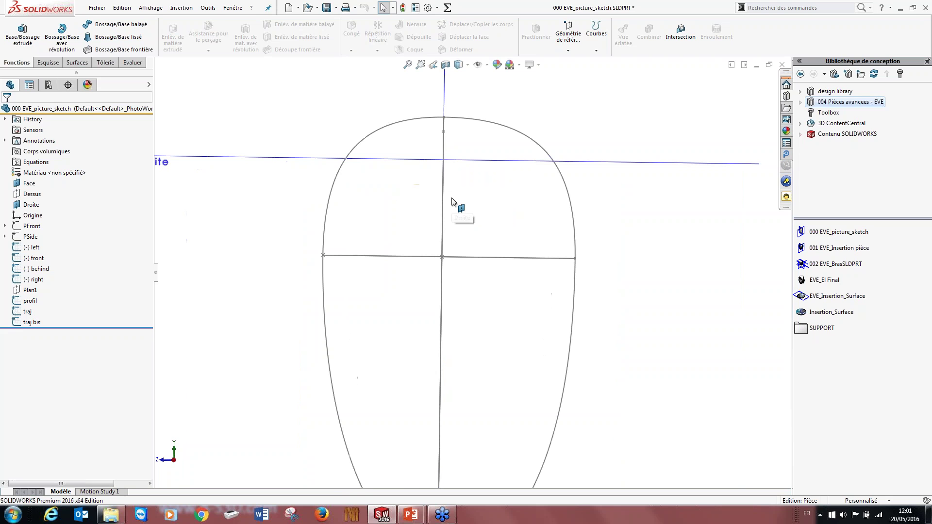
{"action": "left_click", "coordinate": [380, 203]}
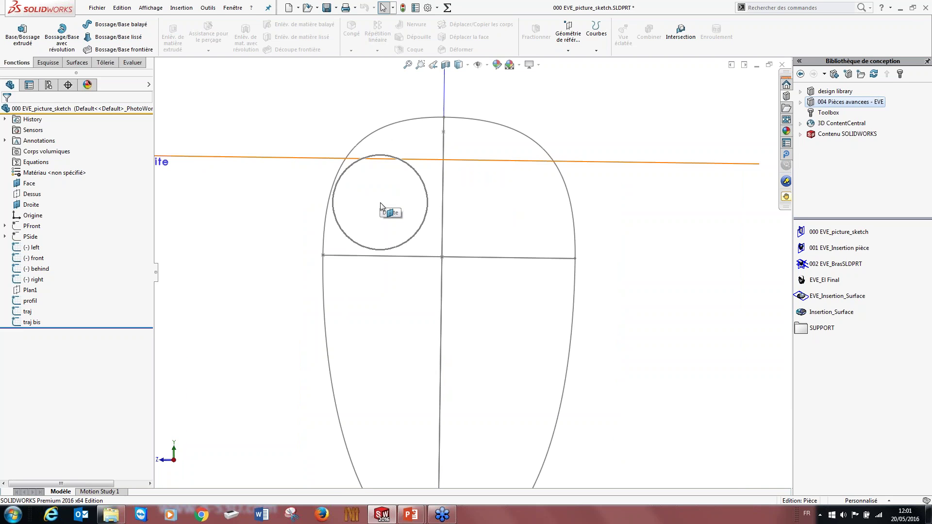
{"action": "left_click", "coordinate": [515, 210]}
{"action": "key", "text": "z"}
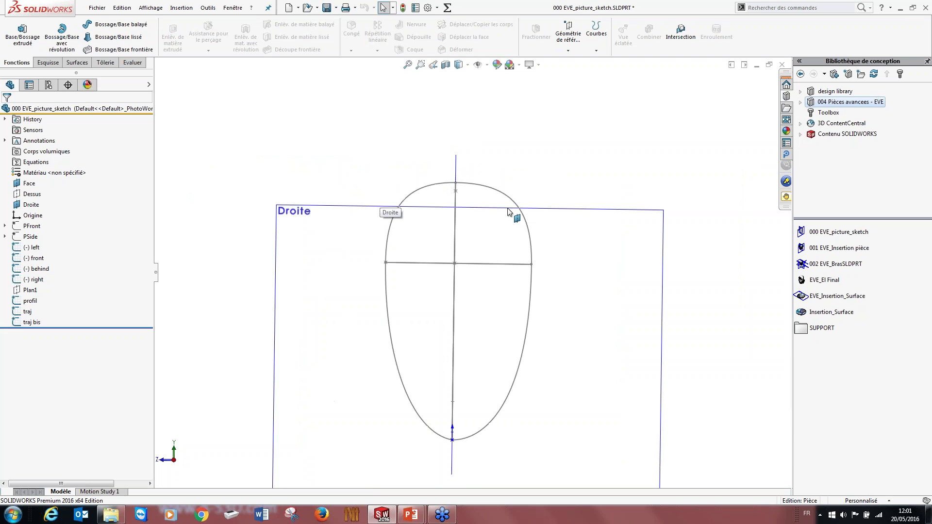
- Select the right sketch's curve and examine how it meets the other curves at the top of the body
{"action": "middle_click_drag", "start_coordinate": [474, 307], "coordinate": [505, 355]}
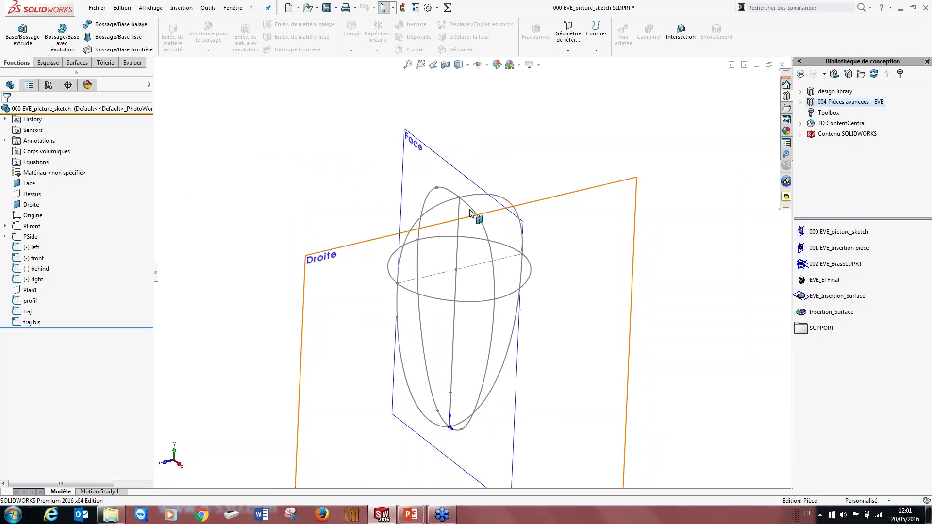
{"action": "left_click", "coordinate": [456, 198]}
{"action": "left_click", "coordinate": [477, 216]}
{"action": "key", "text": "z"}
{"action": "mouse_move", "coordinate": [544, 340]}
{"action": "middle_mouse_down"}
{"action": "mouse_move", "coordinate": [524, 296]}
{"action": "mouse_move", "coordinate": [523, 312]}
{"action": "mouse_move", "coordinate": [517, 277]}
{"action": "middle_mouse_up"}
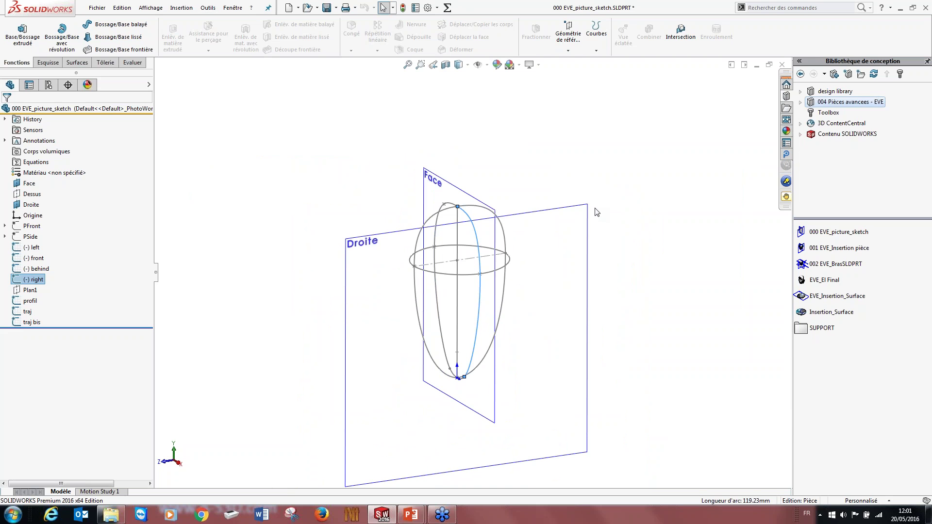
{"action": "left_click", "coordinate": [208, 7]}
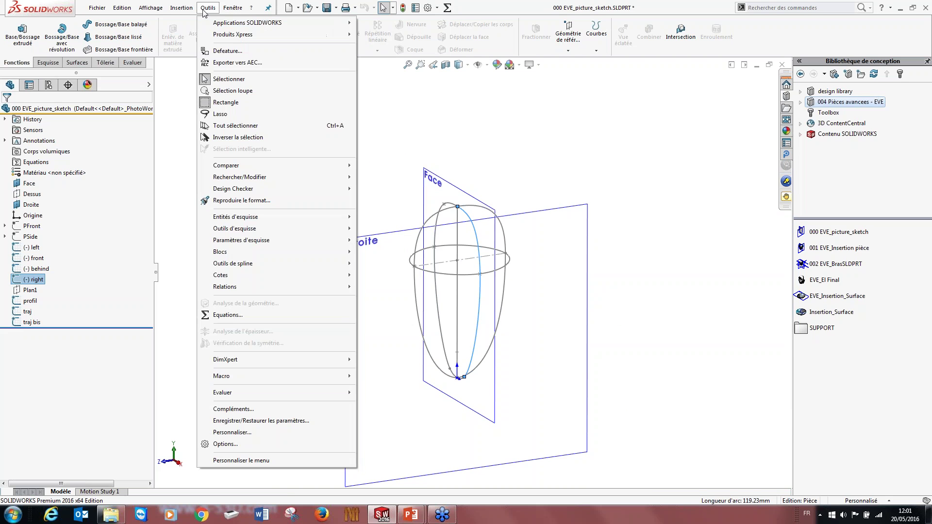
{"action": "mouse_move", "coordinate": [272, 229]}
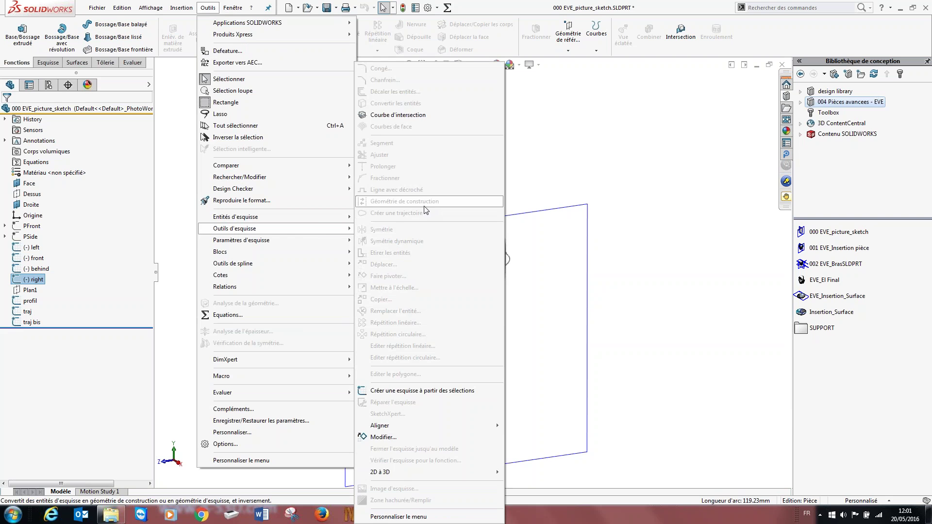
{"action": "mouse_move", "coordinate": [319, 218]}
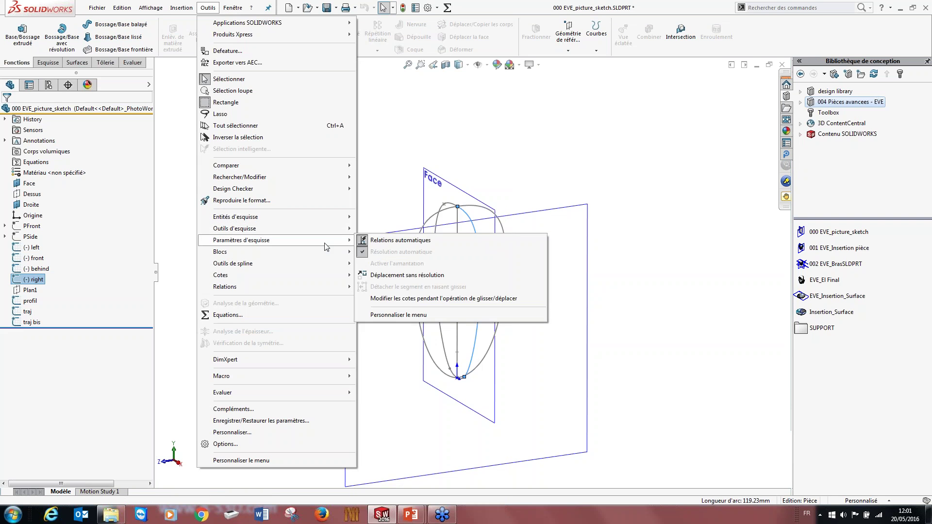
{"action": "left_click", "coordinate": [577, 105]}
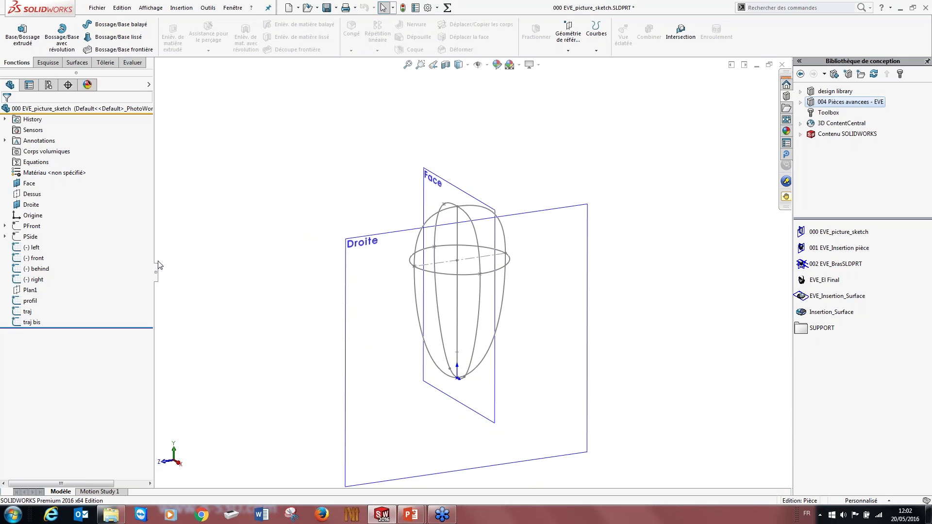
{"action": "key", "text": "ctrl+s"}
{"action": "right_click", "coordinate": [93, 111]}
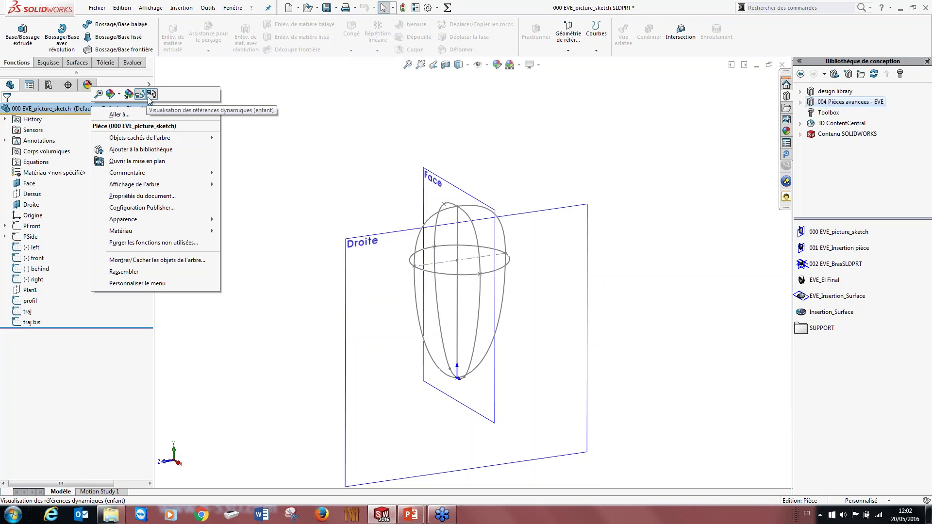
{"action": "left_click", "coordinate": [408, 446]}
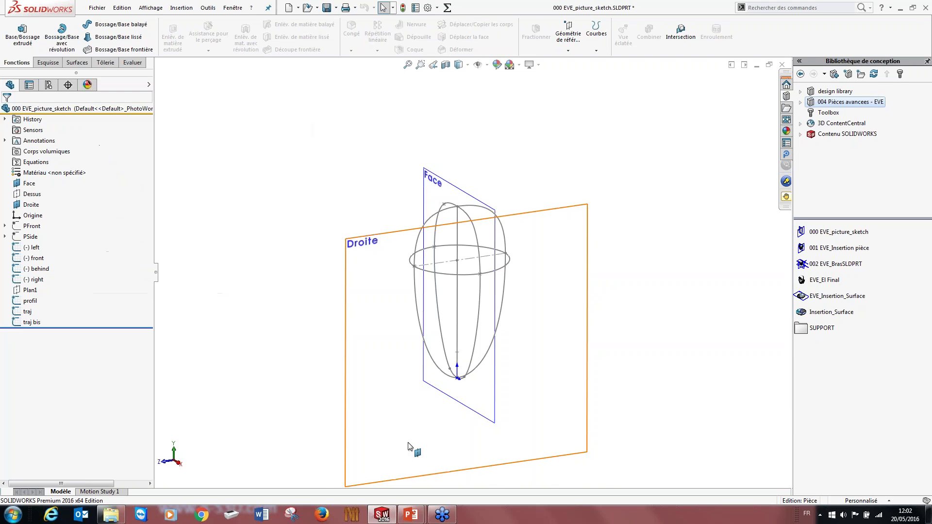
{"action": "scroll", "coordinate": [457, 290], "scroll_direction": "down", "scroll_amount": 2}
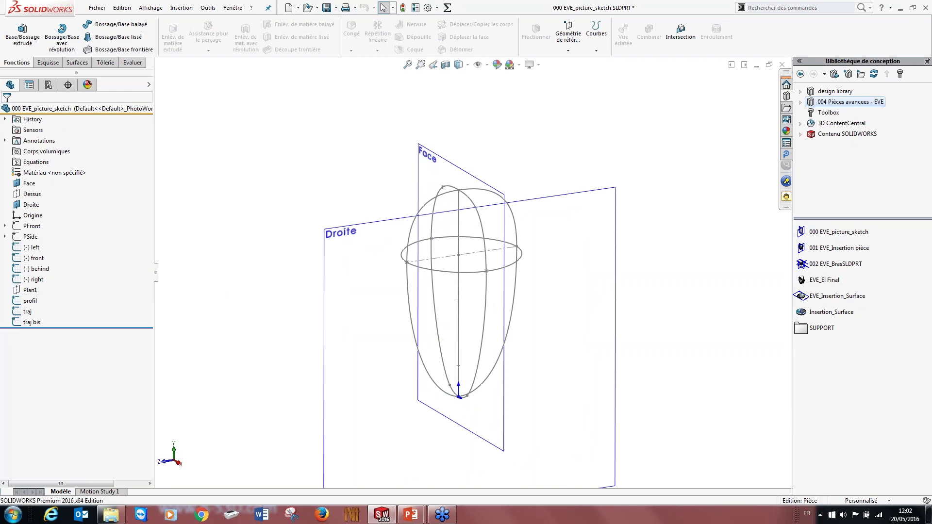
{"action": "key", "text": "ctrl+s"}
- Open the traj sketch for editing, examine its vertical line from the ellipse centre to the top of the curves, and exit it
{"action": "mouse_move", "coordinate": [476, 311]}
{"action": "middle_mouse_down"}
{"action": "mouse_move", "coordinate": [485, 316]}
{"action": "mouse_move", "coordinate": [474, 243]}
{"action": "middle_mouse_up"}
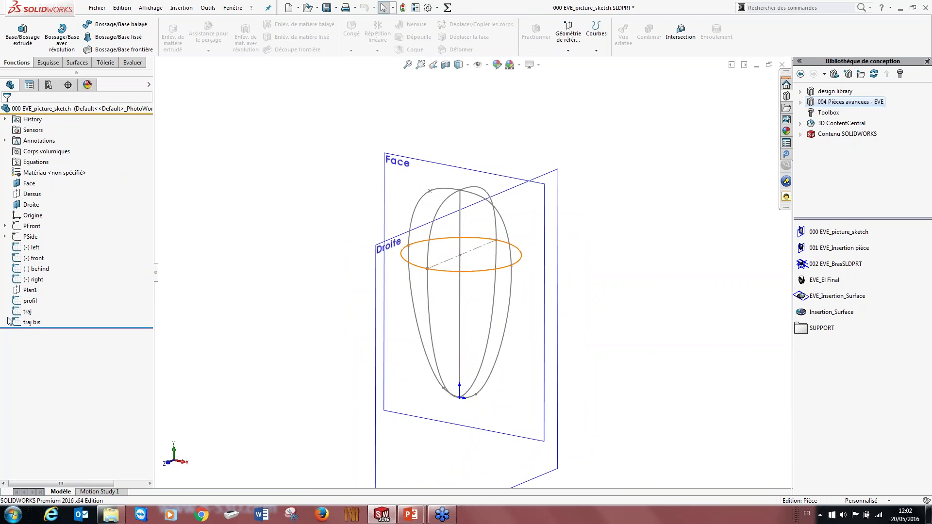
{"action": "left_click", "coordinate": [25, 313]}
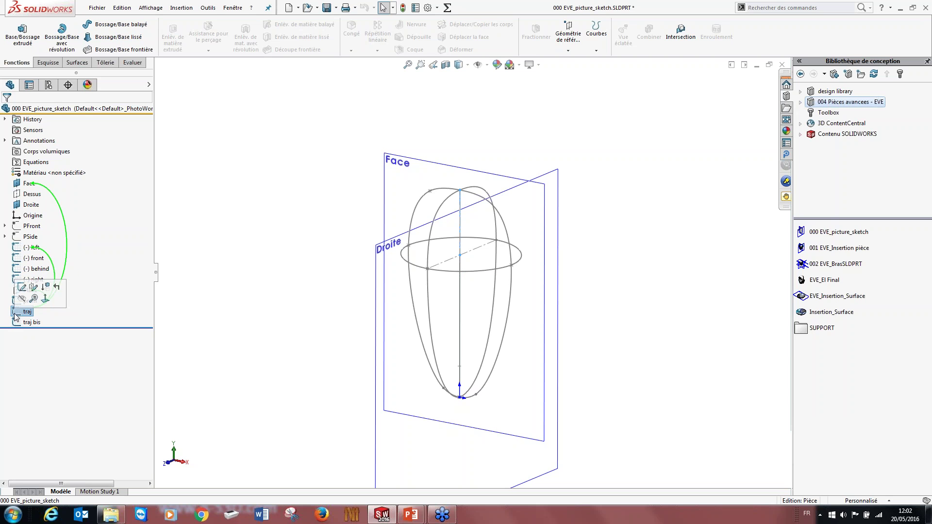
{"action": "left_click", "coordinate": [22, 287]}
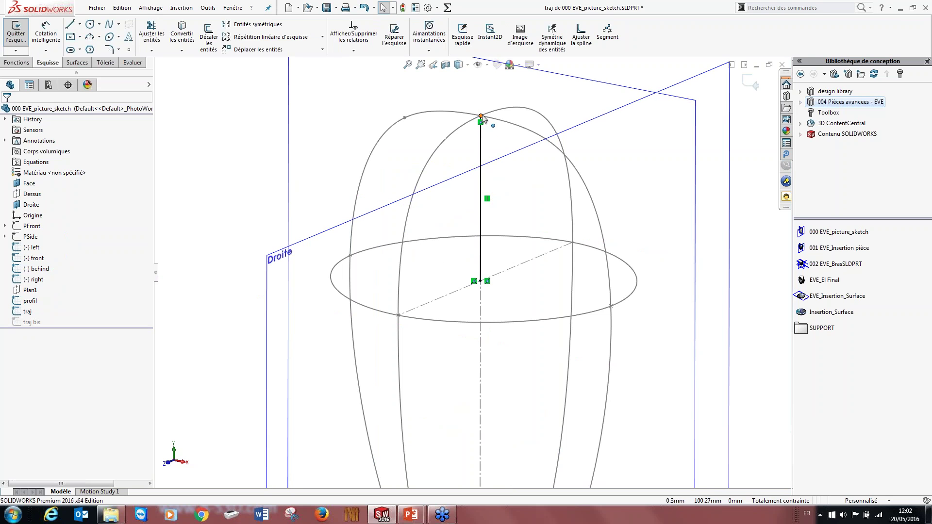
{"action": "mouse_move", "coordinate": [480, 283]}
{"action": "middle_mouse_down"}
{"action": "mouse_move", "coordinate": [540, 344]}
{"action": "mouse_move", "coordinate": [485, 272]}
{"action": "middle_mouse_up"}
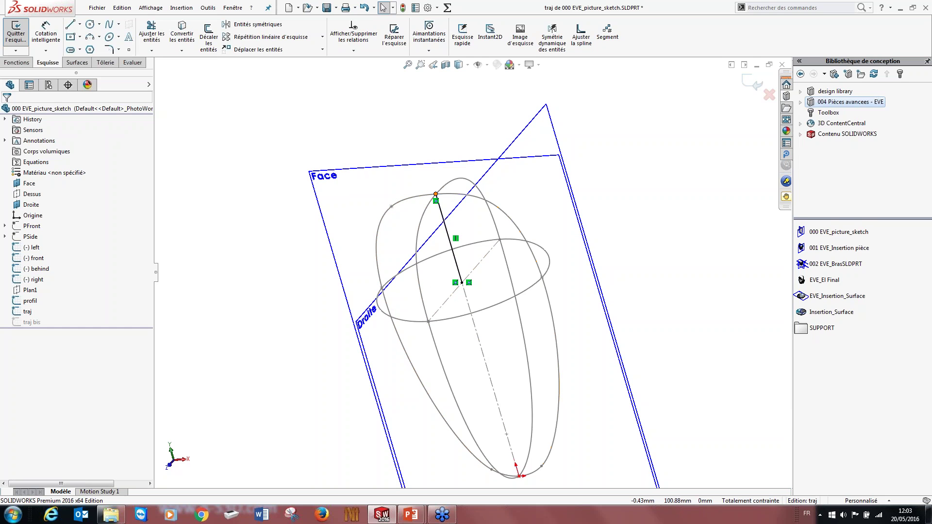
{"action": "scroll", "coordinate": [436, 195], "scroll_direction": "up", "scroll_amount": 3}
{"action": "mouse_move", "coordinate": [436, 194]}
{"action": "middle_mouse_down"}
{"action": "mouse_move", "coordinate": [485, 324]}
{"action": "mouse_move", "coordinate": [518, 334]}
{"action": "middle_mouse_up"}
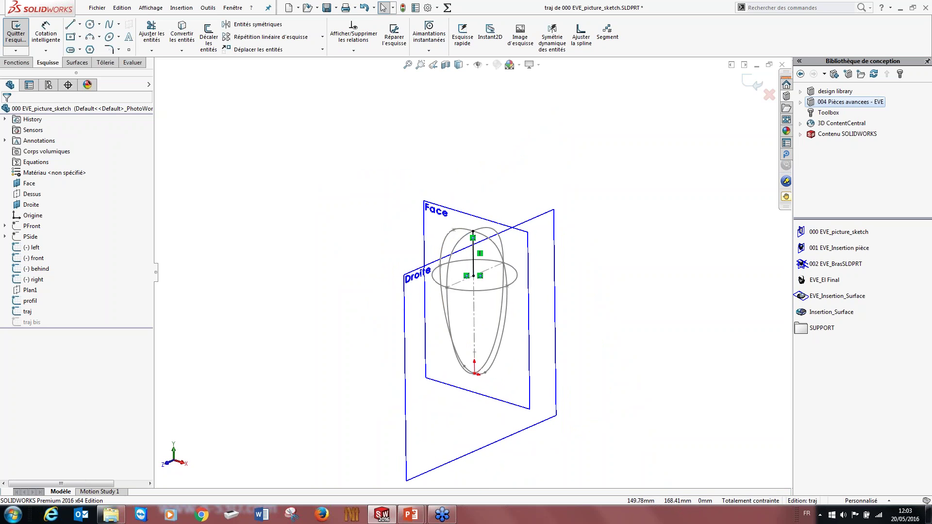
{"action": "left_click", "coordinate": [751, 83]}
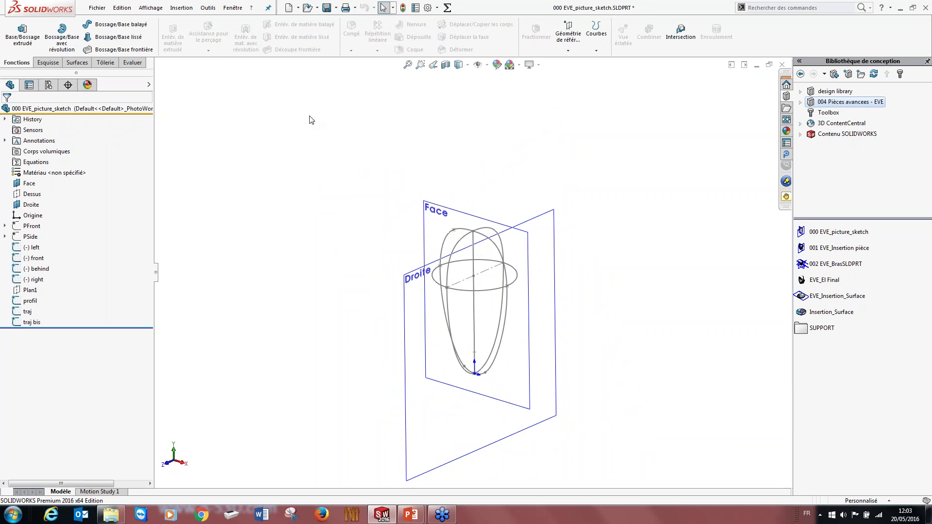
- Start a swept boss for the upper body with the profil sketch as profile and the traj sketch as path
{"action": "left_click", "coordinate": [113, 26]}
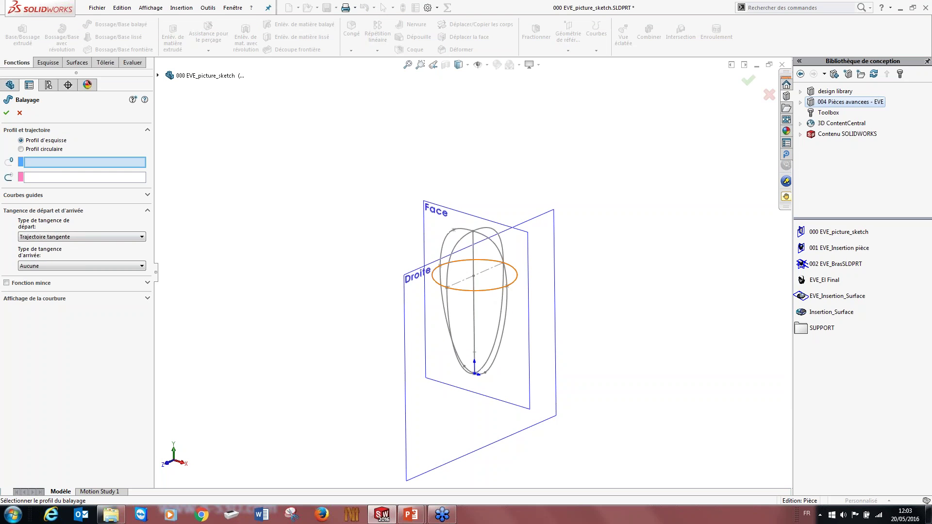
{"action": "left_click", "coordinate": [491, 260]}
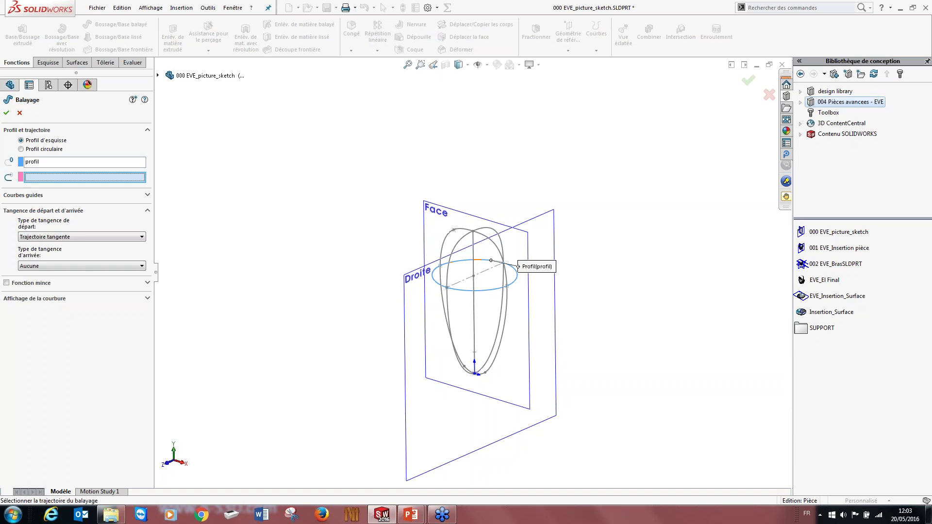
{"action": "scroll", "coordinate": [471, 263], "scroll_direction": "down", "scroll_amount": 5}
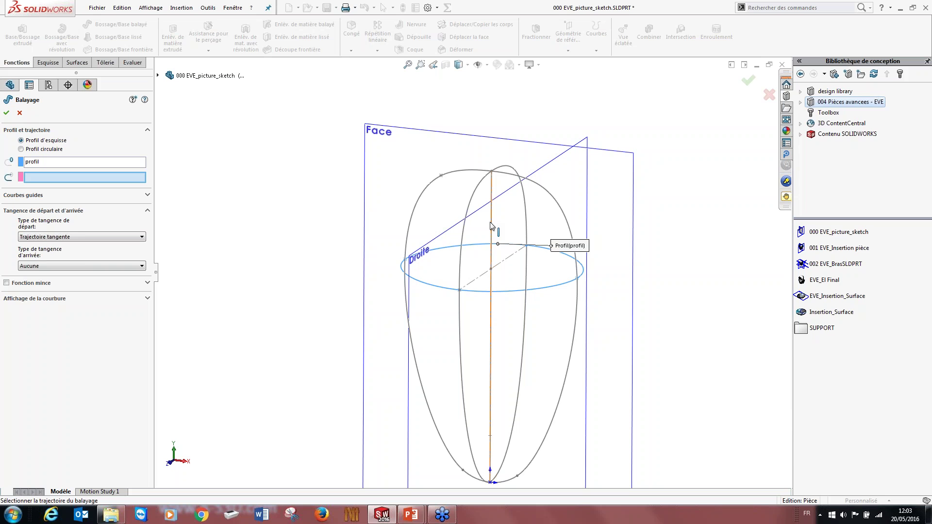
{"action": "left_click", "coordinate": [159, 75]}
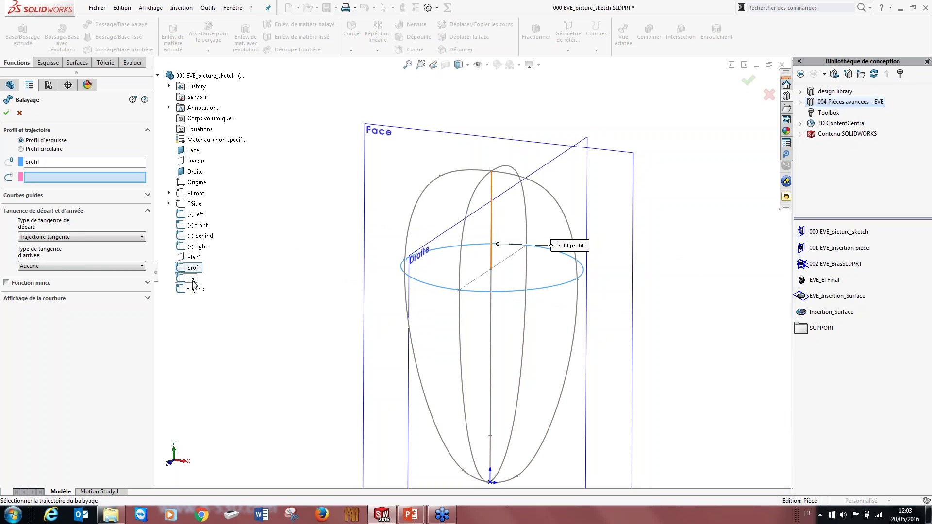
{"action": "left_click", "coordinate": [192, 279]}
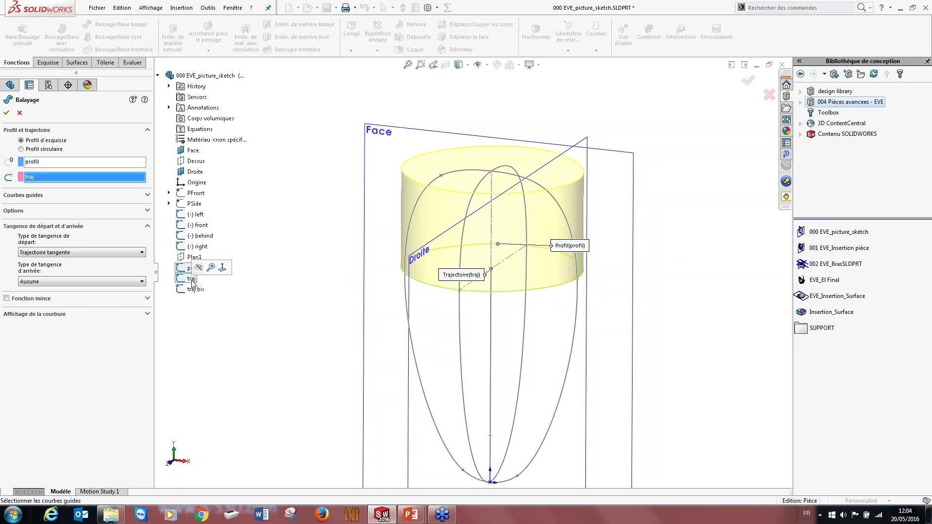
{"action": "scroll", "coordinate": [607, 160], "scroll_direction": "up", "scroll_amount": 2}
{"action": "scroll", "coordinate": [626, 155], "scroll_direction": "down", "scroll_amount": 5}
{"action": "mouse_move", "coordinate": [471, 272]}
{"action": "middle_mouse_down"}
{"action": "mouse_move", "coordinate": [476, 324]}
{"action": "mouse_move", "coordinate": [448, 386]}
{"action": "middle_mouse_up"}
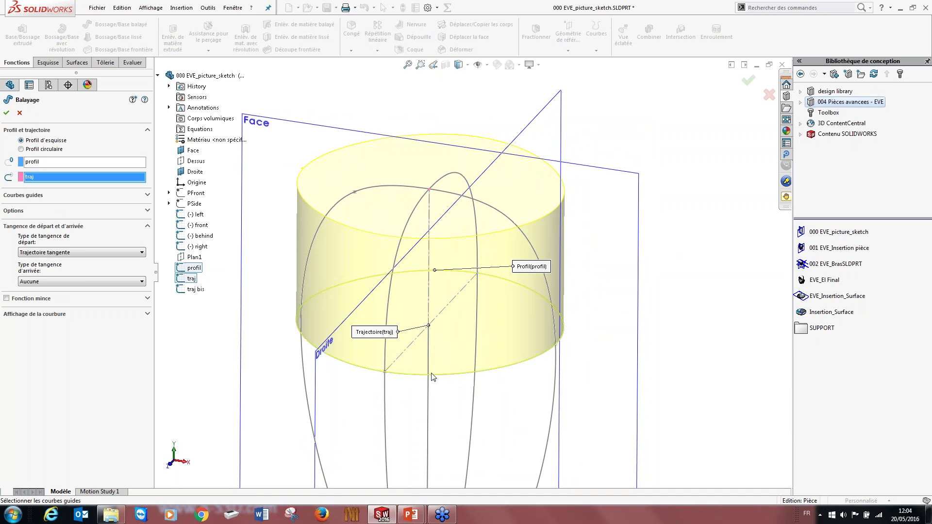
{"action": "scroll", "coordinate": [471, 276], "scroll_direction": "up", "scroll_amount": 3}
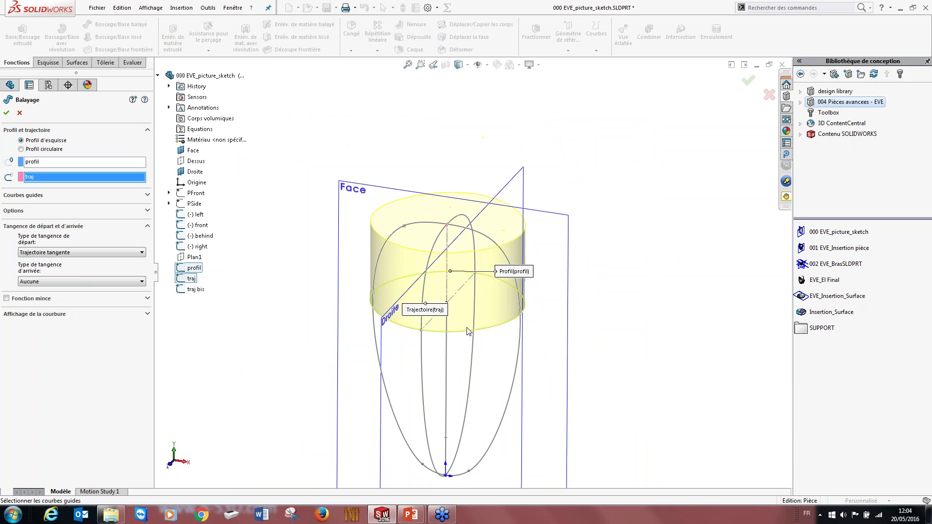
{"action": "middle_click_drag", "start_coordinate": [451, 221], "coordinate": [412, 239]}
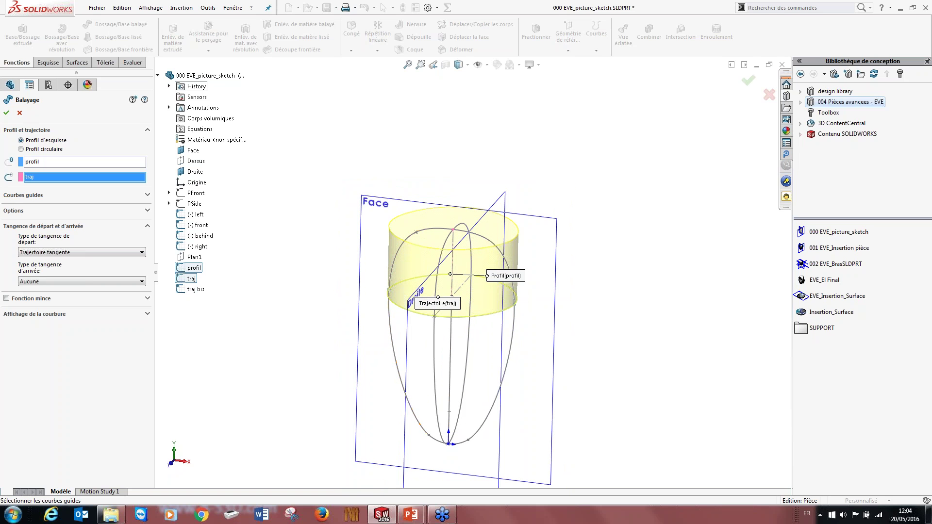
- Add the left, front, right and behind curves as guide curves and create the upper body's sweep
{"action": "left_click", "coordinate": [66, 196]}
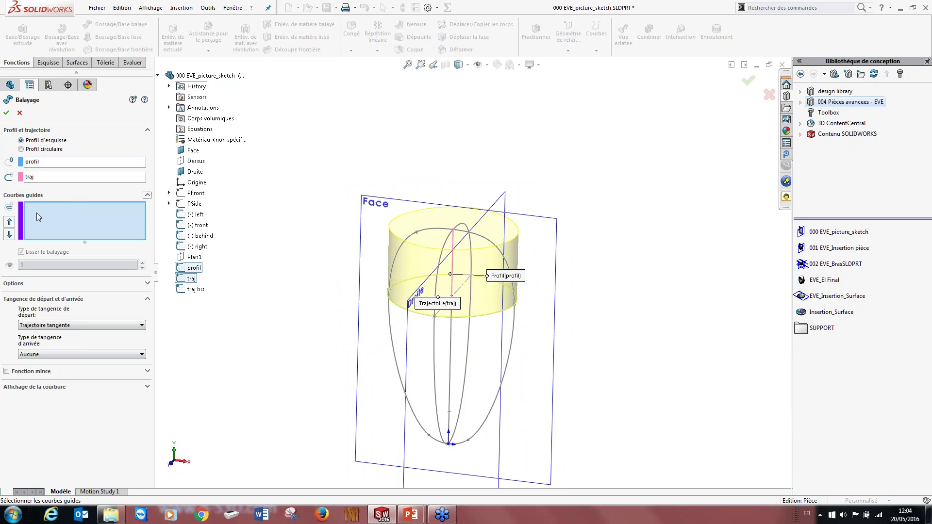
{"action": "left_click", "coordinate": [400, 248]}
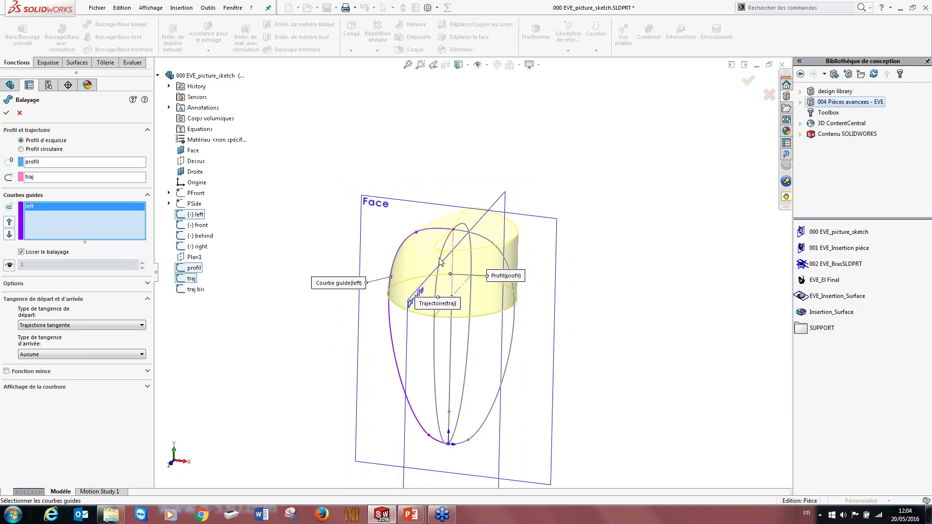
{"action": "left_click", "coordinate": [460, 274]}
{"action": "middle_click_drag", "start_coordinate": [460, 274], "coordinate": [408, 306]}
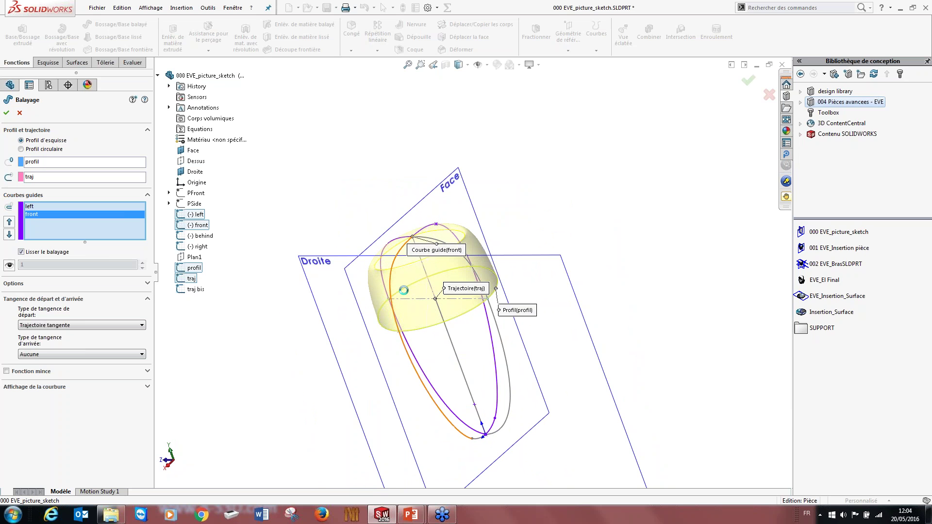
{"action": "left_click", "coordinate": [413, 299]}
{"action": "middle_click_drag", "start_coordinate": [414, 299], "coordinate": [388, 272]}
{"action": "left_click", "coordinate": [389, 272]}
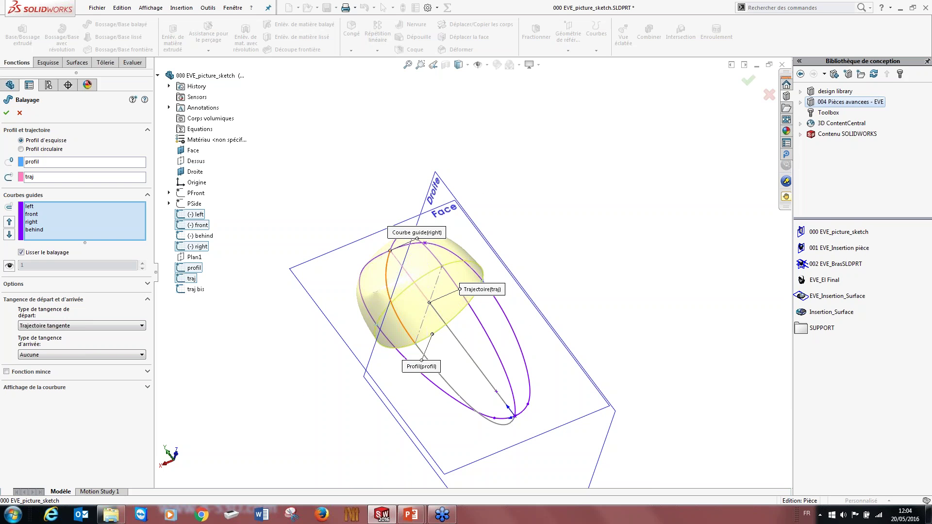
{"action": "middle_click_drag", "start_coordinate": [389, 271], "coordinate": [408, 310]}
{"action": "scroll", "coordinate": [408, 311], "scroll_direction": "down", "scroll_amount": 3}
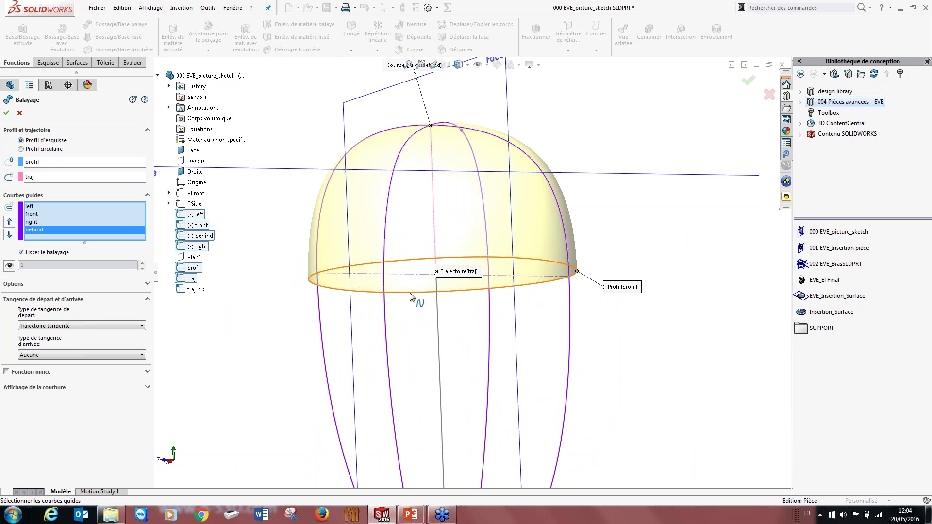
{"action": "scroll", "coordinate": [595, 312], "scroll_direction": "up", "scroll_amount": 3}
{"action": "middle_click_drag", "start_coordinate": [595, 312], "coordinate": [624, 325]}
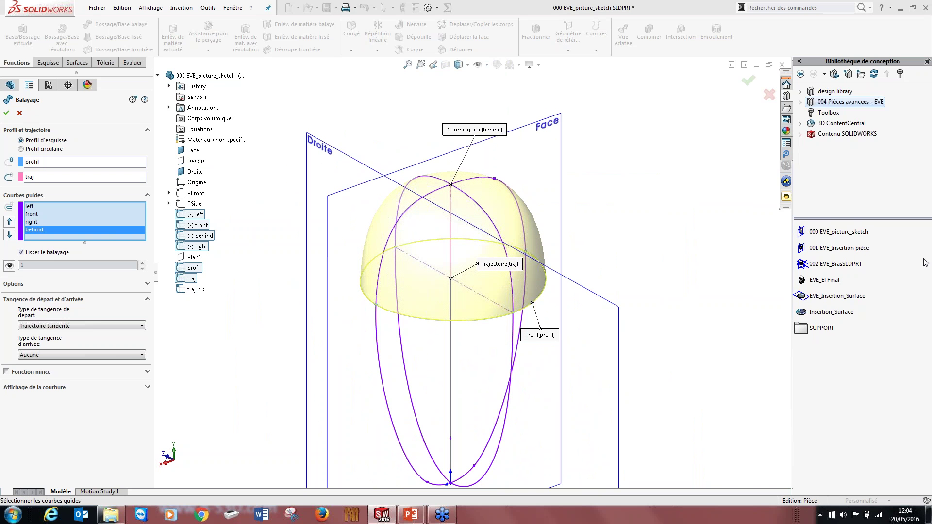
{"action": "left_click", "coordinate": [7, 112]}
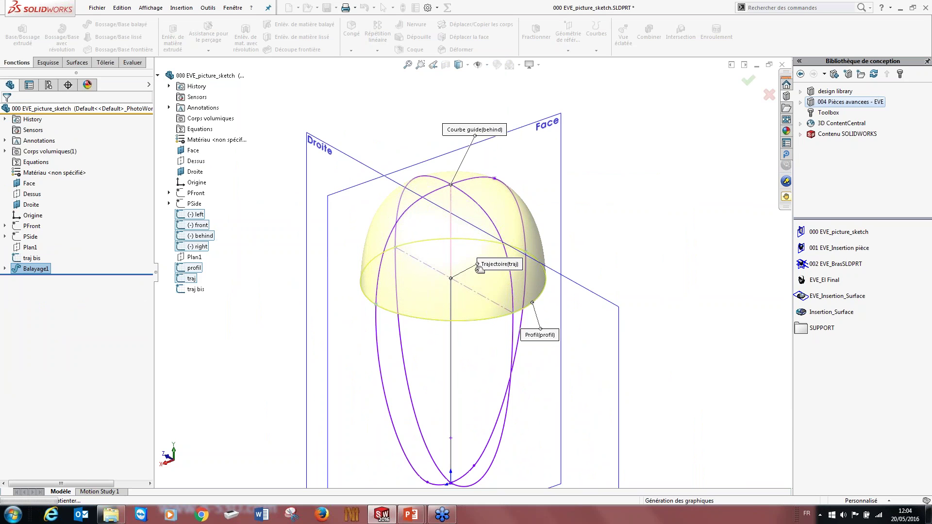
- Start a second swept boss for the lower body, reusing the profil sketch as profile and traj bis as path
{"action": "key", "text": "f"}
{"action": "middle_click_drag", "start_coordinate": [455, 357], "coordinate": [383, 272]}
{"action": "key", "text": "ctrl+7"}
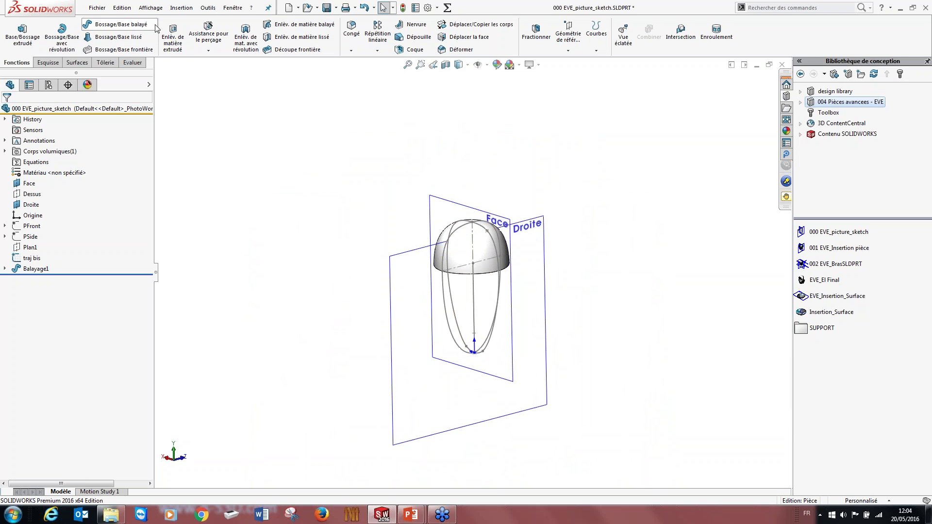
{"action": "left_click", "coordinate": [134, 27]}
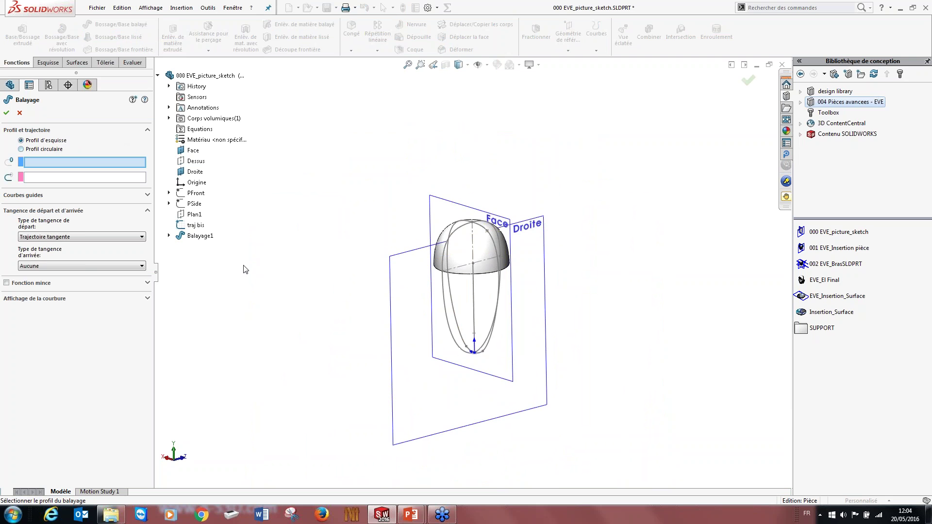
{"action": "scroll", "coordinate": [471, 274], "scroll_direction": "down", "scroll_amount": 3}
{"action": "middle_click_drag", "start_coordinate": [410, 286], "coordinate": [450, 242]}
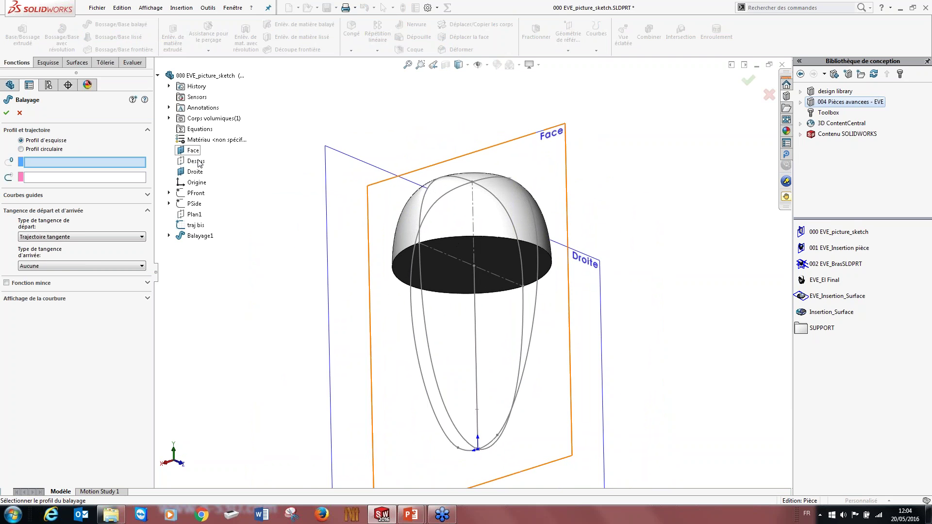
{"action": "left_click", "coordinate": [169, 236]}
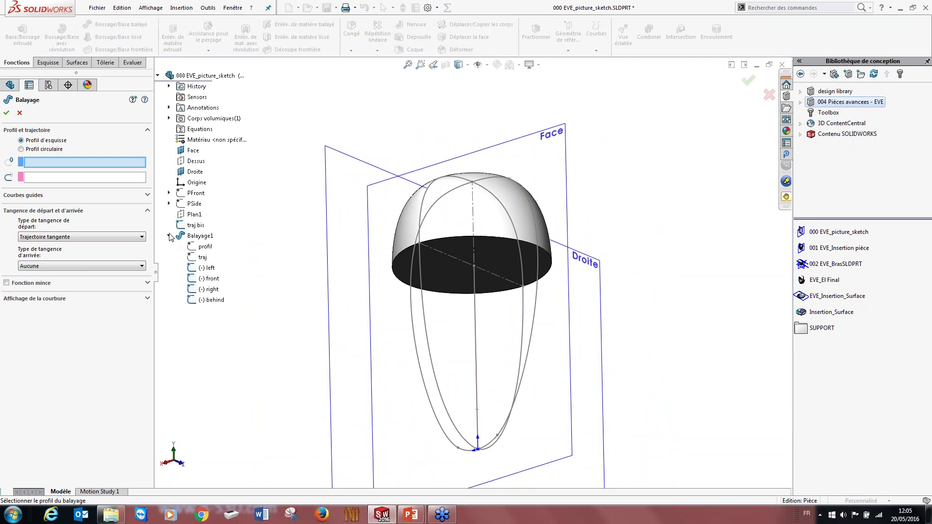
{"action": "left_click", "coordinate": [204, 248]}
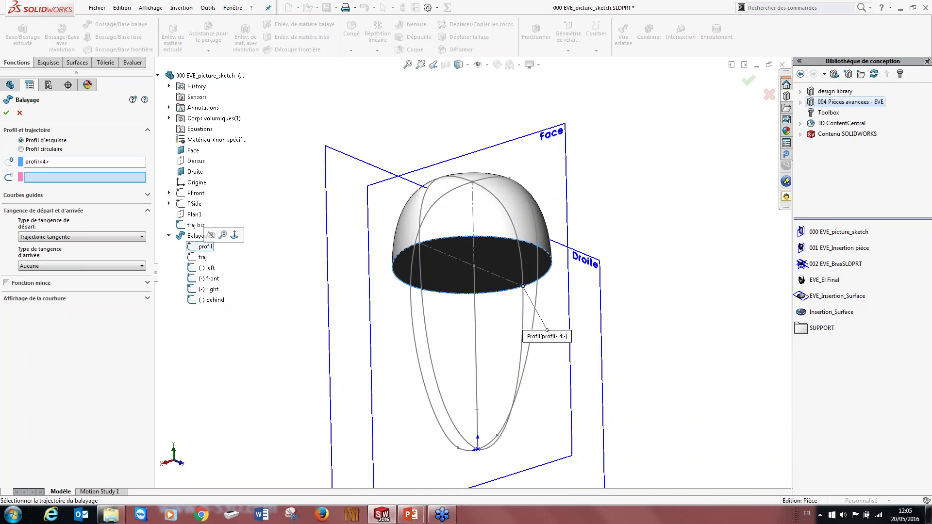
{"action": "left_click", "coordinate": [197, 226]}
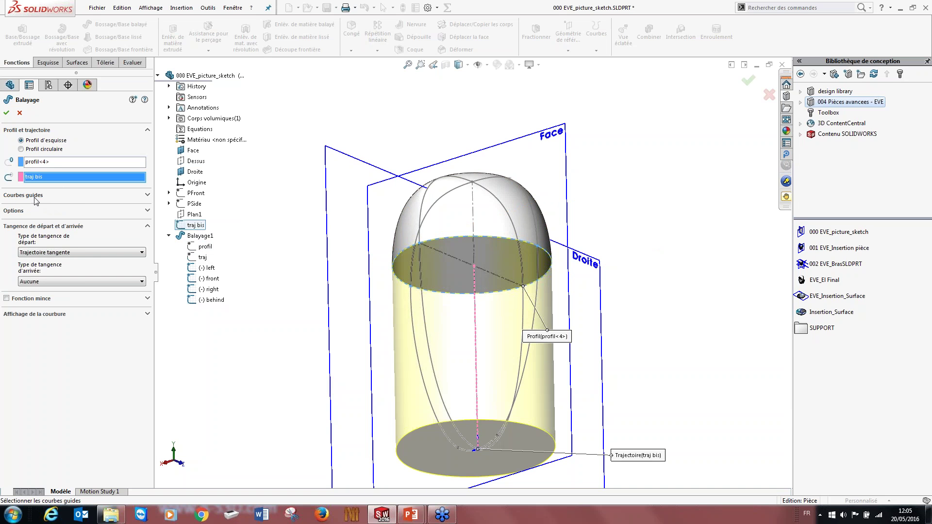
- Add the behind, left, front and right curves as guide curves of the lower body's sweep
{"action": "left_click", "coordinate": [49, 195]}
{"action": "scroll", "coordinate": [473, 257], "scroll_direction": "up", "scroll_amount": 2}
{"action": "middle_click_drag", "start_coordinate": [540, 353], "coordinate": [458, 347]}
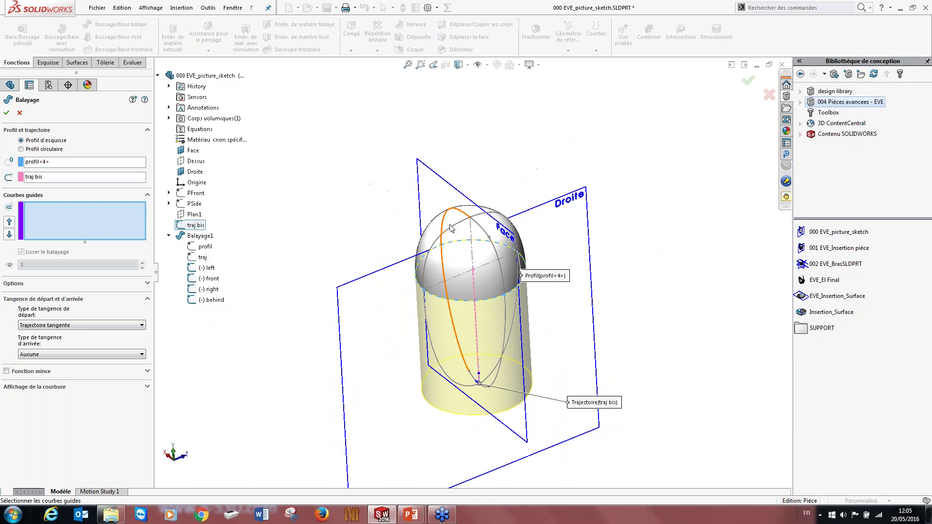
{"action": "left_click", "coordinate": [433, 266]}
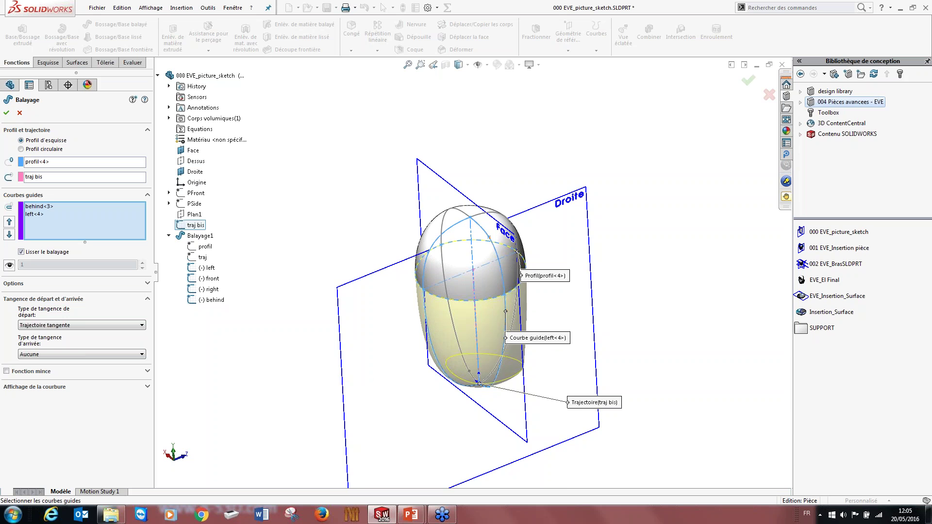
{"action": "middle_click_drag", "start_coordinate": [506, 311], "coordinate": [429, 324]}
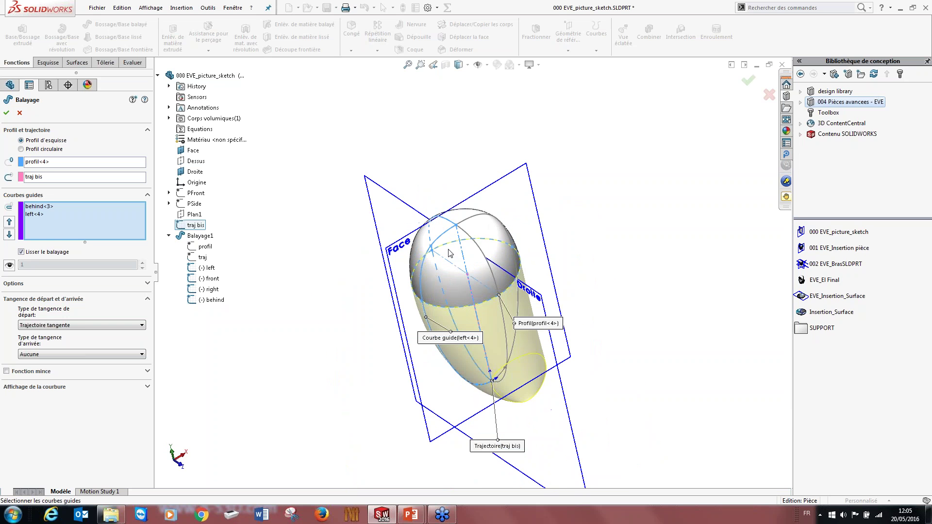
{"action": "left_click", "coordinate": [478, 239]}
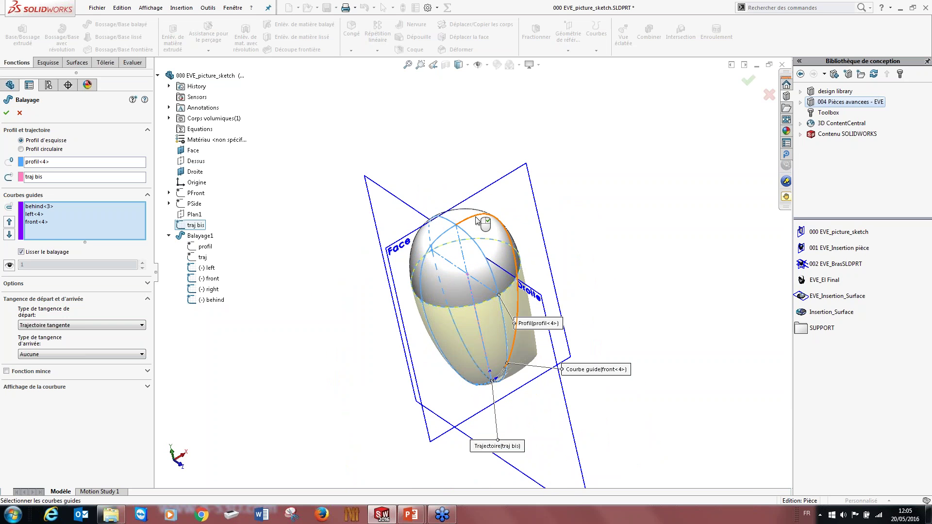
{"action": "left_click", "coordinate": [478, 222]}
{"action": "middle_click_drag", "start_coordinate": [478, 222], "coordinate": [449, 233]}
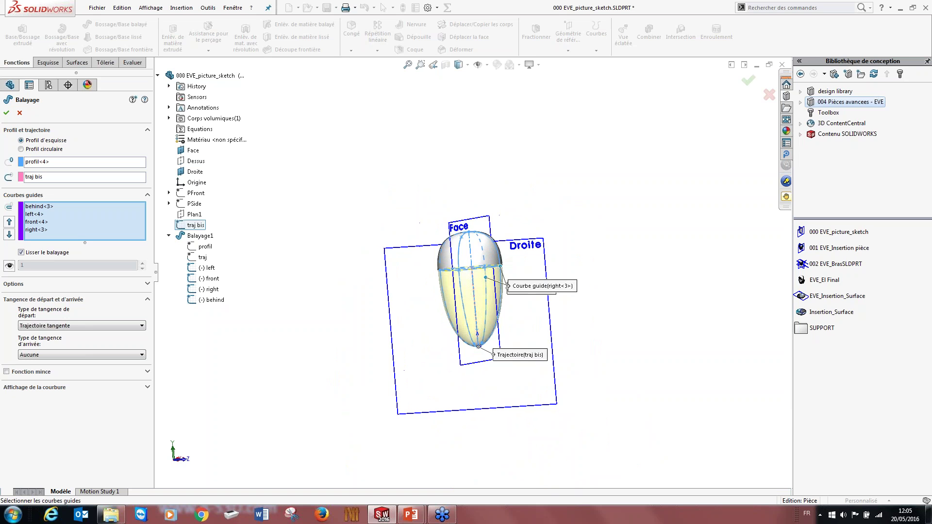
- Create the lower body's sweep as a separate body, with Fusionner le résultat off in its options
{"action": "scroll", "coordinate": [482, 237], "scroll_direction": "down", "scroll_amount": 3}
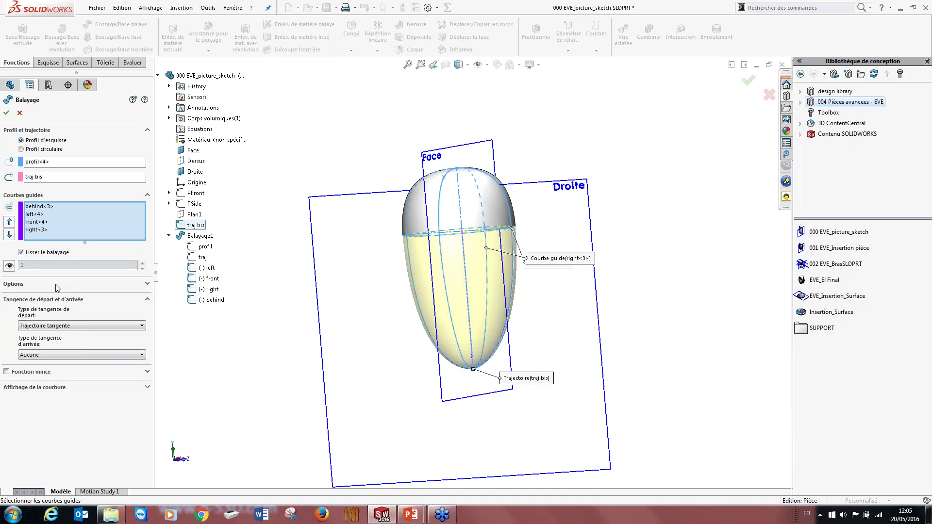
{"action": "left_click", "coordinate": [148, 284]}
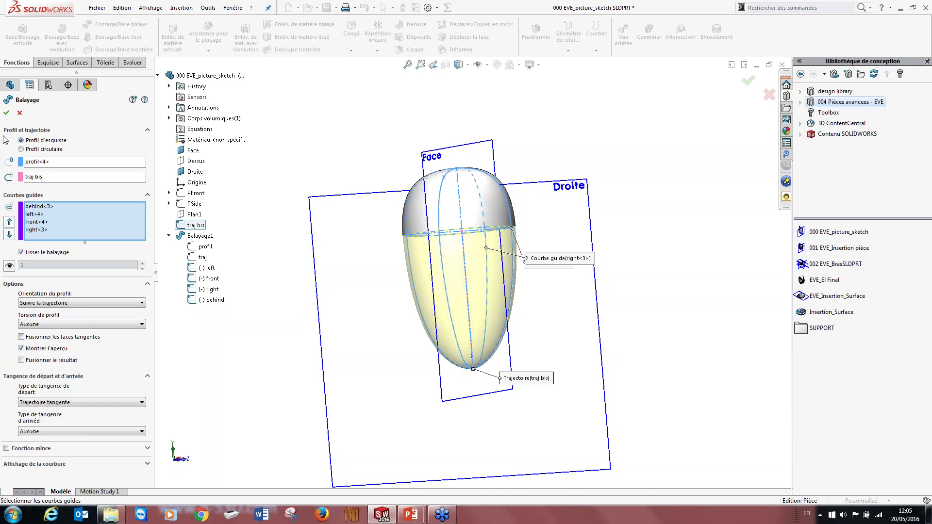
{"action": "left_click", "coordinate": [6, 115]}
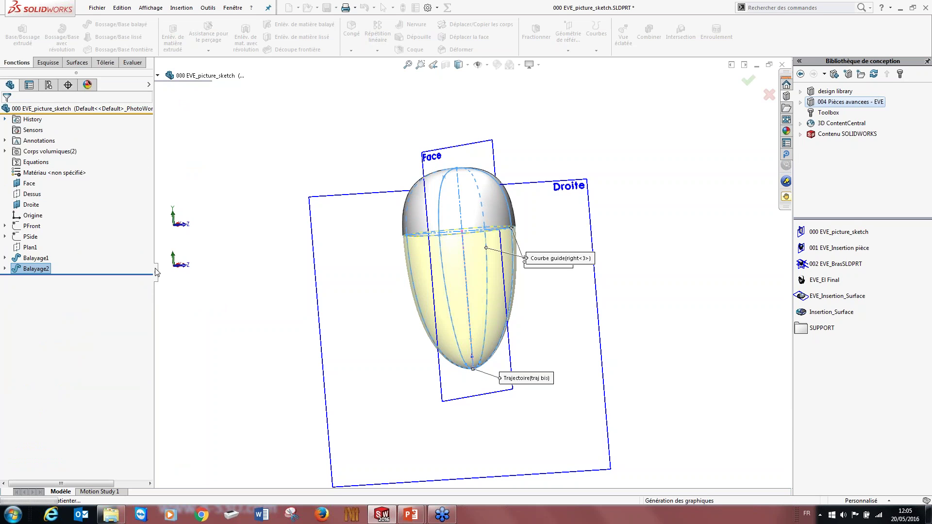
- Examine the two swept solid bodies, highlighting Balayage1 and Balayage2 separately in the Corps volumiques folder
{"action": "key", "text": "ctrl+1"}
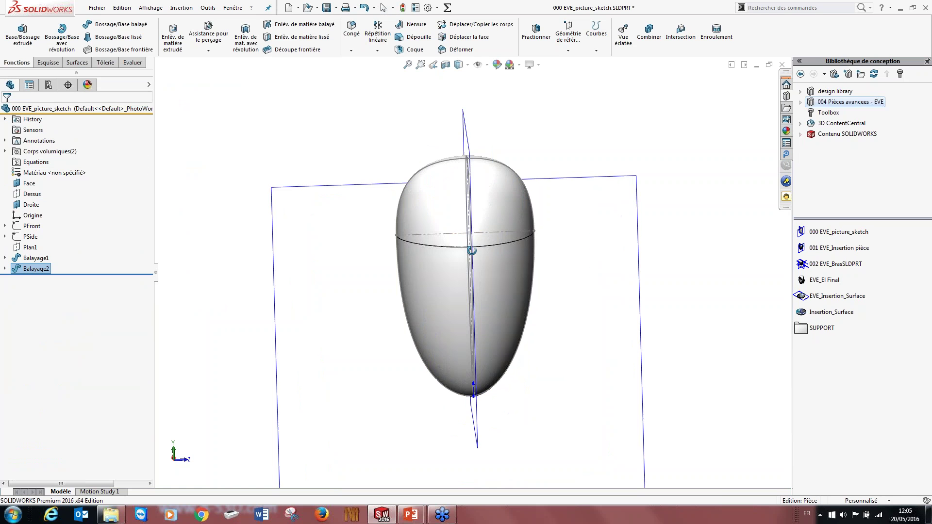
{"action": "scroll", "coordinate": [301, 271], "scroll_direction": "down", "scroll_amount": 5}
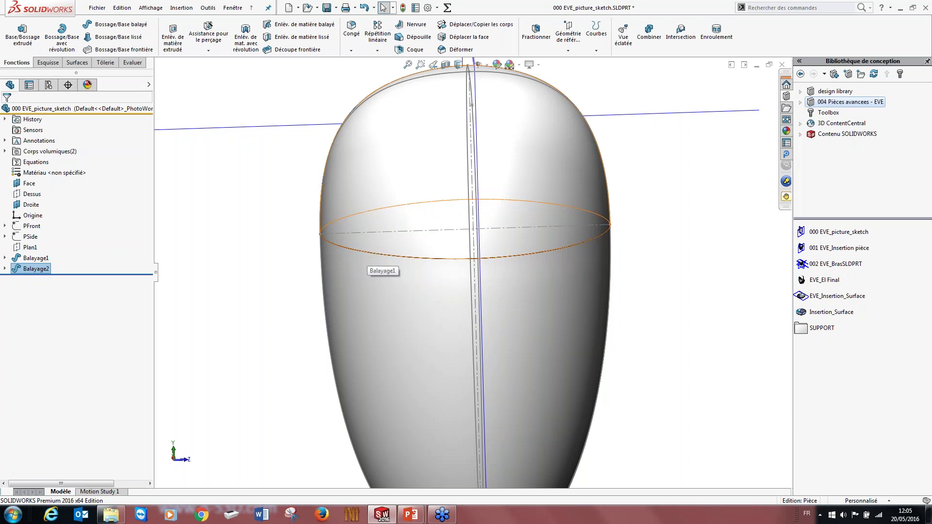
{"action": "left_click", "coordinate": [359, 249]}
{"action": "left_click", "coordinate": [395, 346]}
{"action": "left_click", "coordinate": [441, 120]}
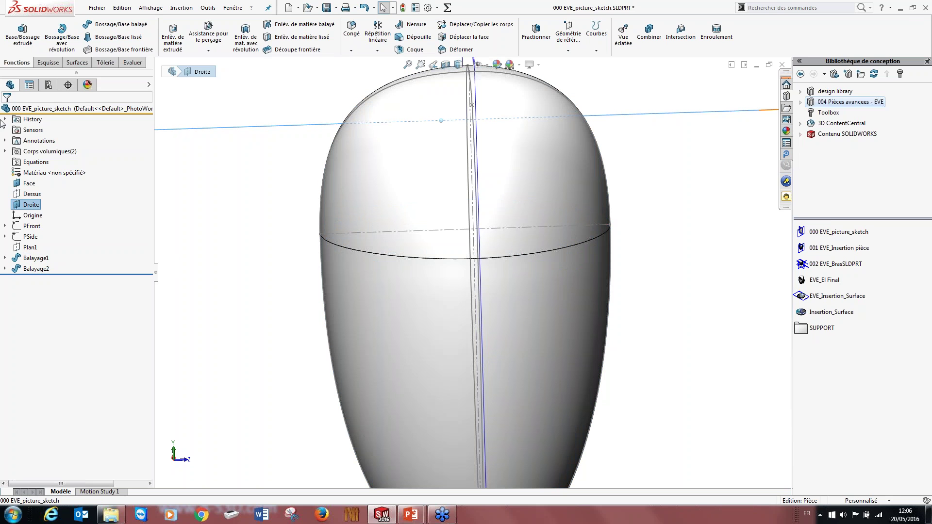
{"action": "double_click", "coordinate": [27, 152]}
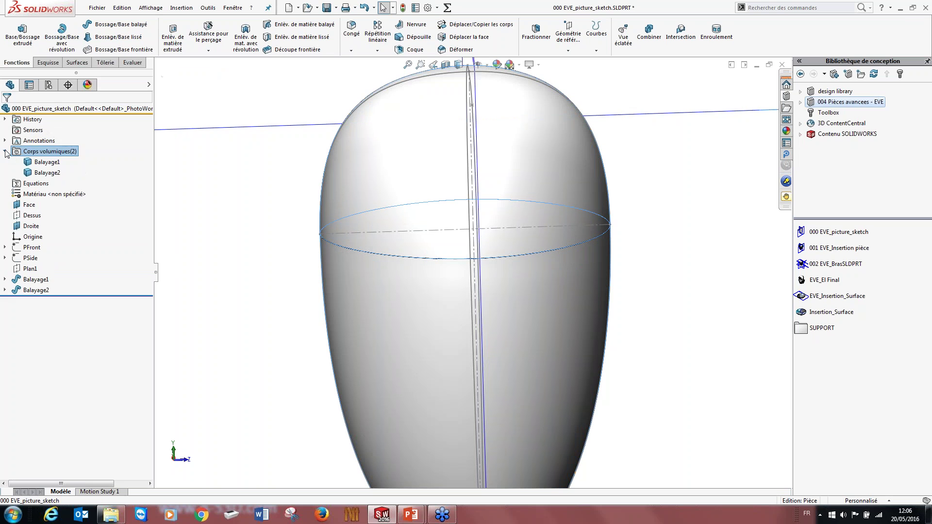
{"action": "left_click", "coordinate": [47, 162]}
{"action": "left_click", "coordinate": [47, 172]}
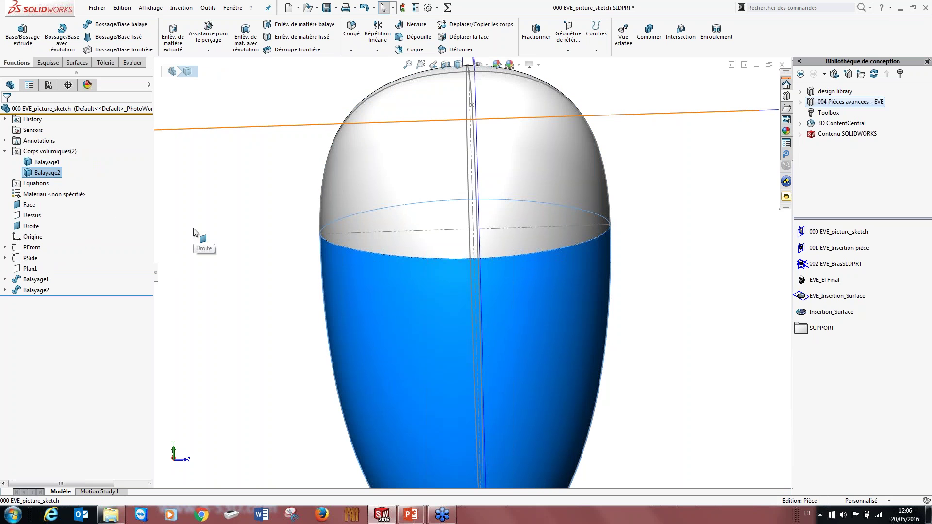
{"action": "left_click", "coordinate": [193, 229]}
{"action": "scroll", "coordinate": [310, 295], "scroll_direction": "up", "scroll_amount": 5}
{"action": "middle_click_drag", "start_coordinate": [311, 296], "coordinate": [356, 294]}
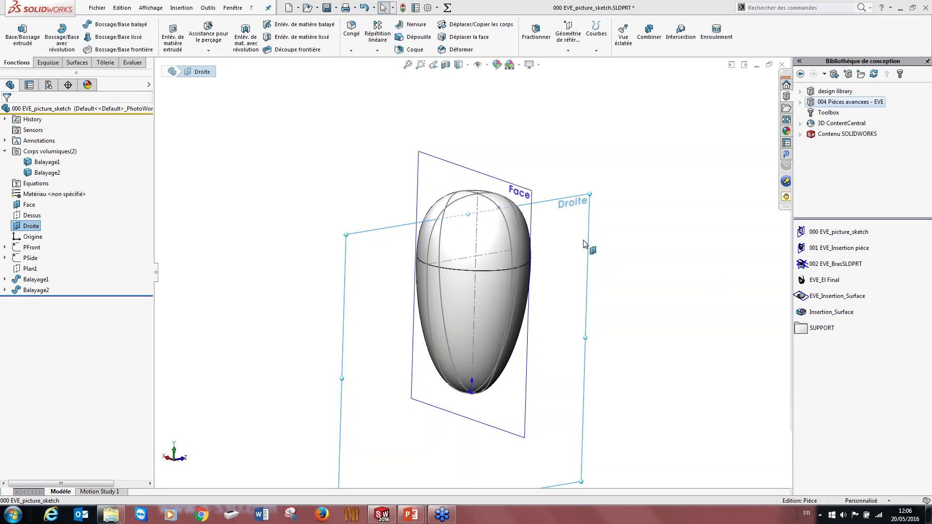
{"action": "scroll", "coordinate": [539, 244], "scroll_direction": "up", "scroll_amount": 2}
{"action": "middle_click_drag", "start_coordinate": [536, 244], "coordinate": [520, 269]}
{"action": "scroll", "coordinate": [454, 260], "scroll_direction": "down", "scroll_amount": 2}
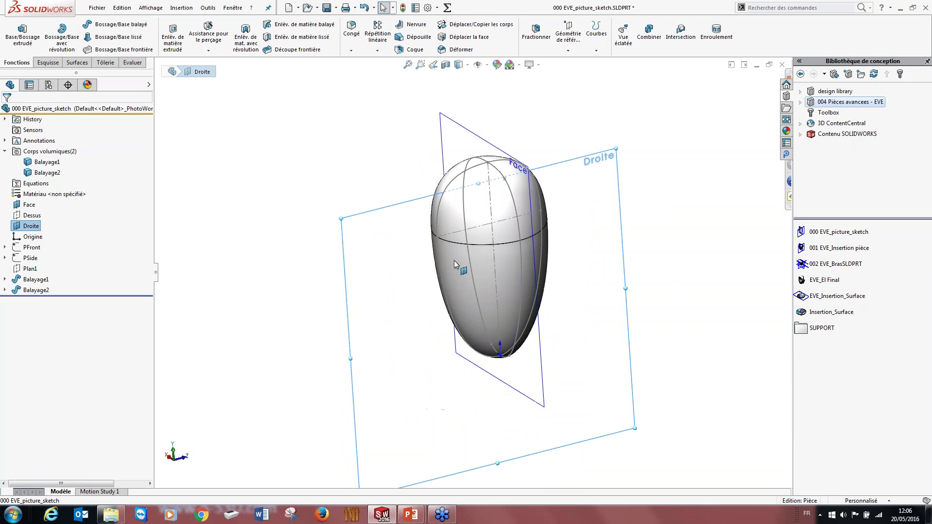
{"action": "middle_click_drag", "start_coordinate": [453, 260], "coordinate": [485, 352]}
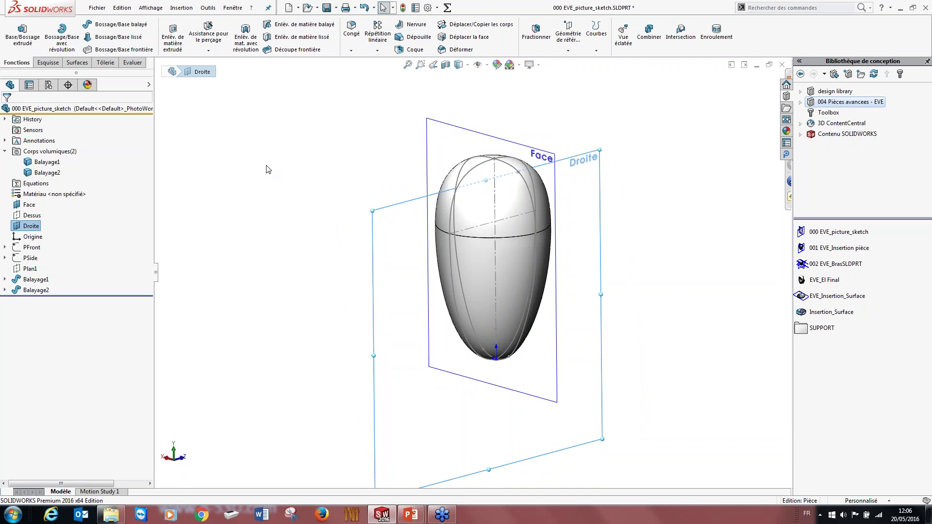
- Choose EVE_Insertion_Surface.sldprt from the 004 Pièces avancees - EVE folder as the part to insert into the model
{"action": "left_click", "coordinate": [180, 10]}
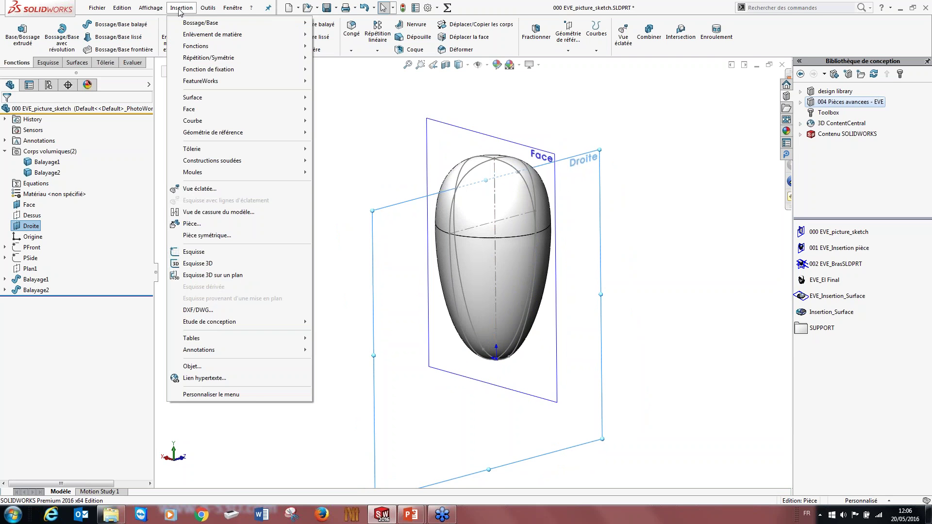
{"action": "left_click", "coordinate": [207, 227]}
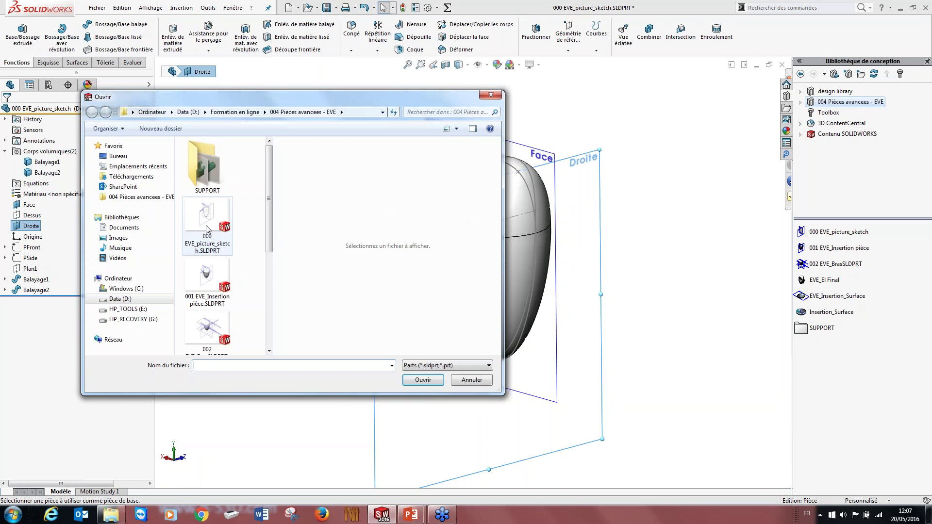
{"action": "left_click_drag", "start_coordinate": [267, 175], "coordinate": [269, 272]}
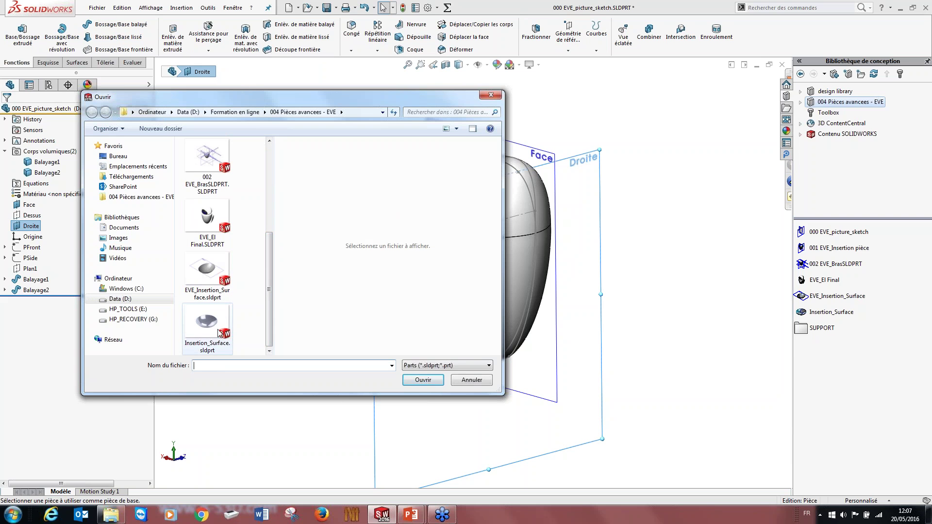
{"action": "left_click", "coordinate": [199, 320]}
{"action": "left_click", "coordinate": [208, 271]}
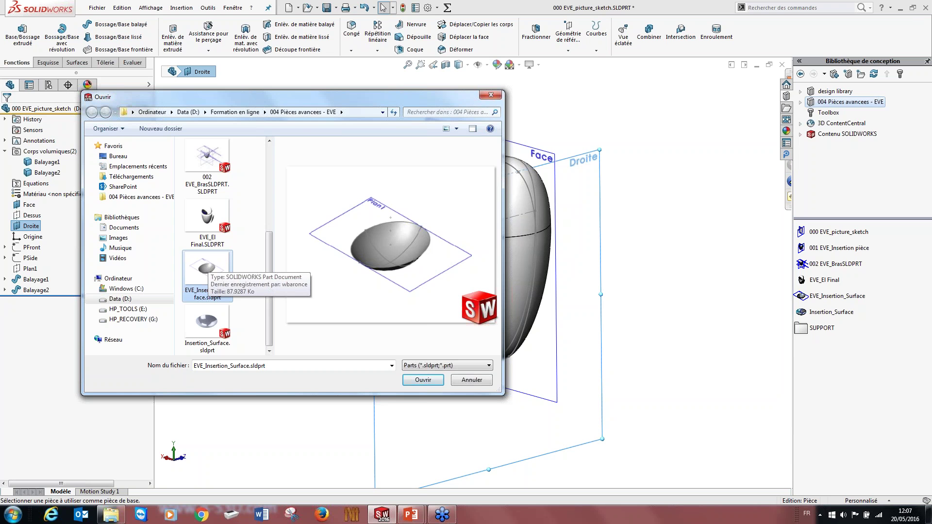
{"action": "left_click", "coordinate": [423, 382]}
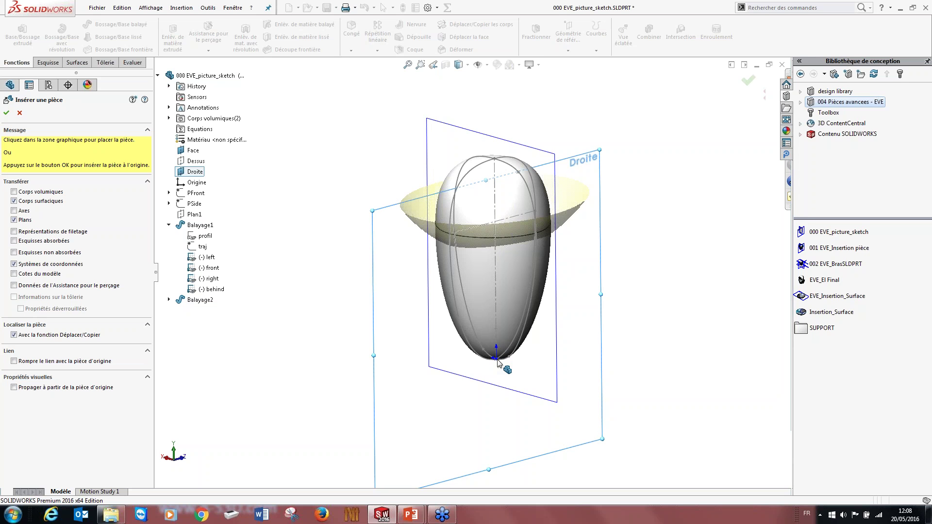
- Insert the part at the origin, transferring only Corps surfaciques, Plans and Systèmes de coordonnées, with locating by Déplacer/Copier enabled
{"action": "middle_click_drag", "start_coordinate": [502, 371], "coordinate": [378, 336]}
{"action": "key", "text": "ctrl+1"}
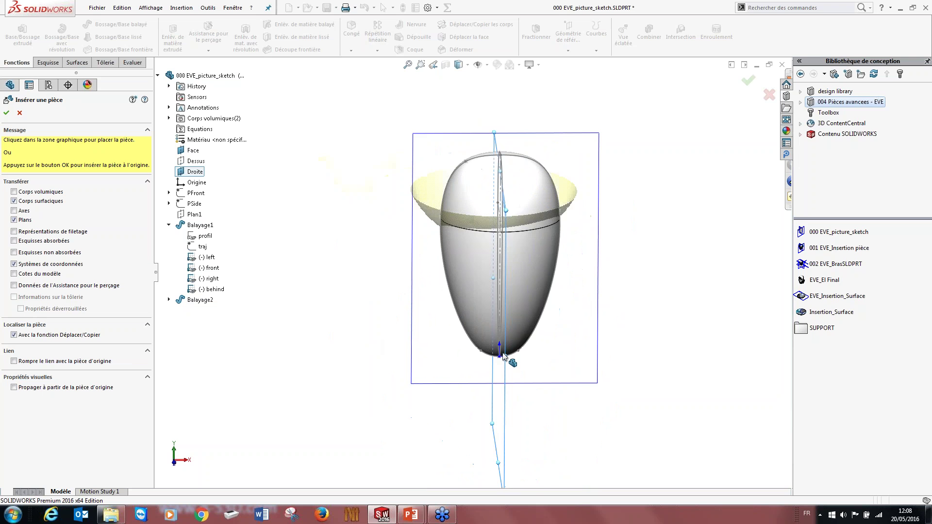
{"action": "middle_click_drag", "start_coordinate": [500, 360], "coordinate": [543, 368]}
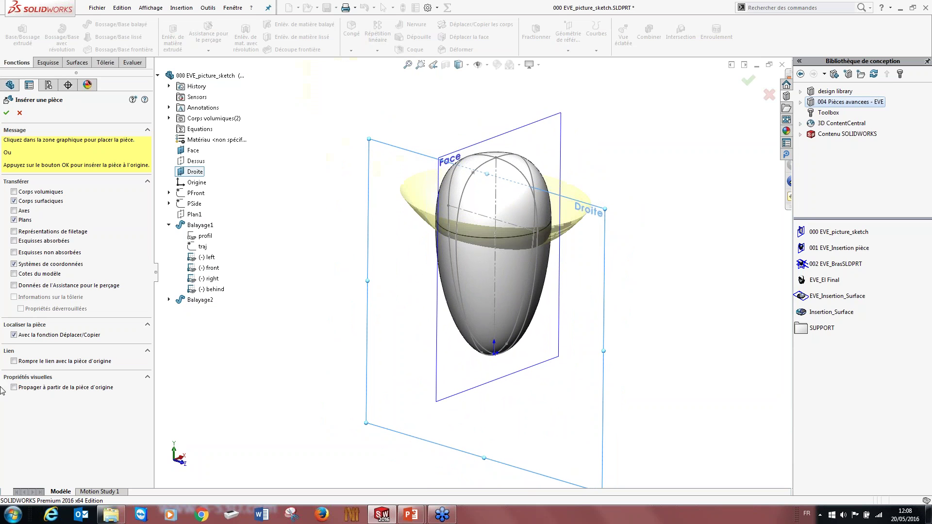
{"action": "left_click", "coordinate": [14, 334]}
{"action": "left_click", "coordinate": [13, 220]}
{"action": "left_click", "coordinate": [14, 202]}
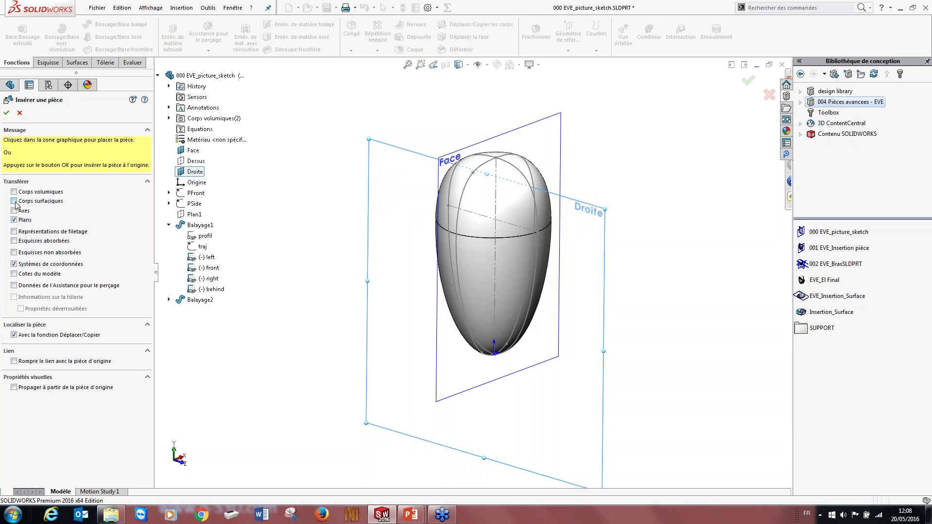
{"action": "left_click", "coordinate": [15, 202]}
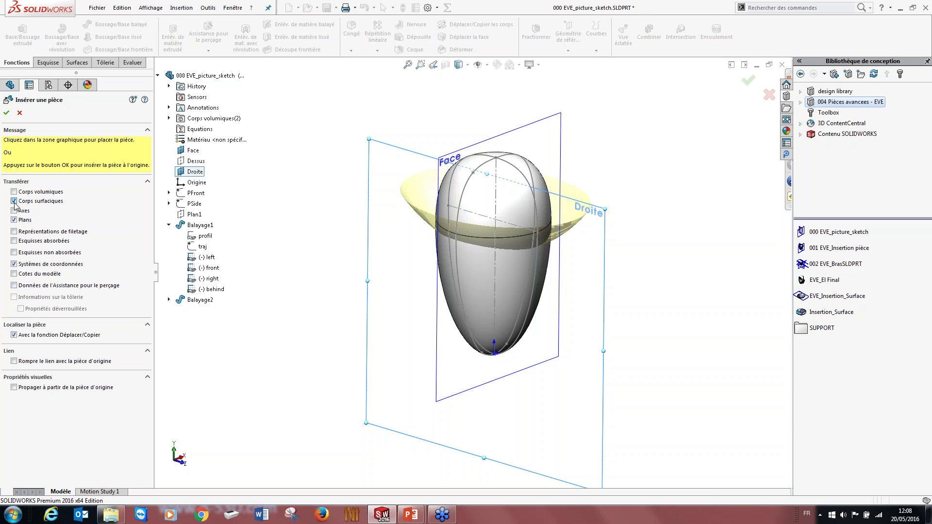
{"action": "left_click", "coordinate": [14, 201]}
{"action": "left_click", "coordinate": [14, 192]}
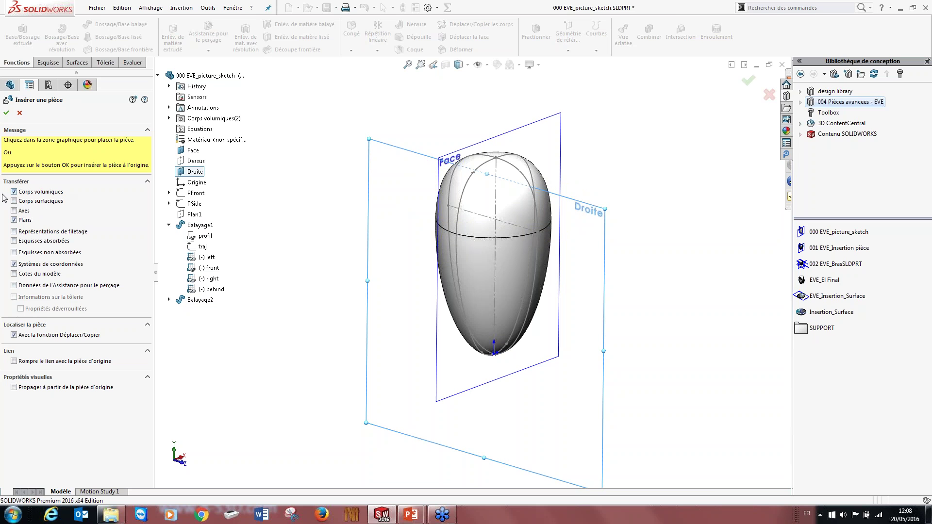
{"action": "left_click", "coordinate": [14, 192]}
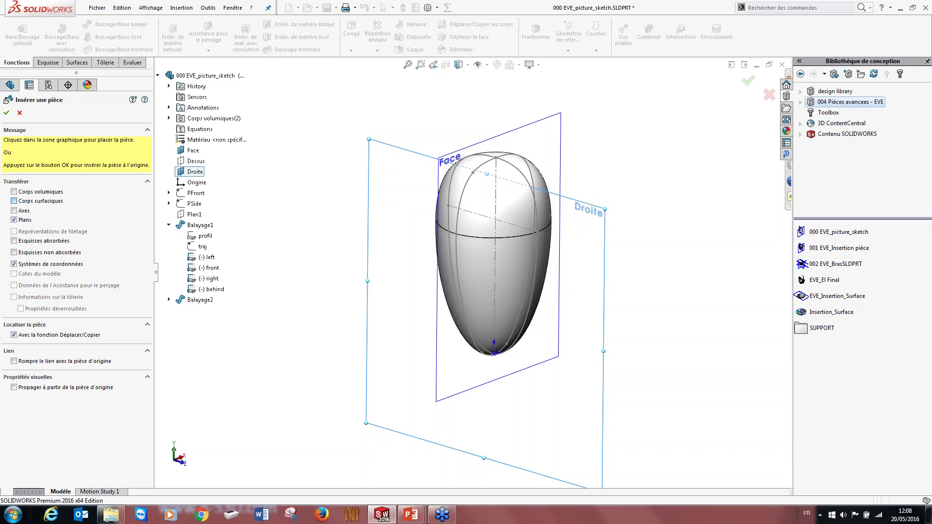
{"action": "left_click", "coordinate": [14, 201]}
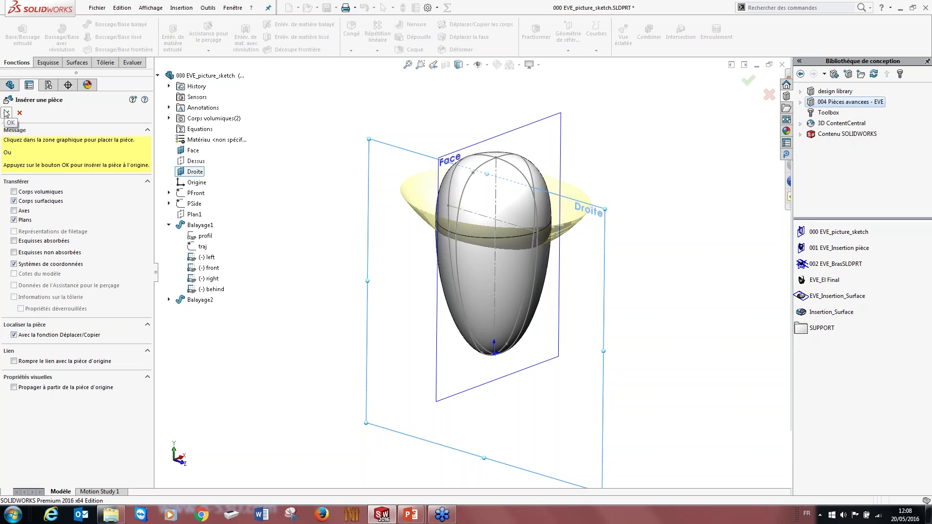
{"action": "left_click", "coordinate": [6, 113]}
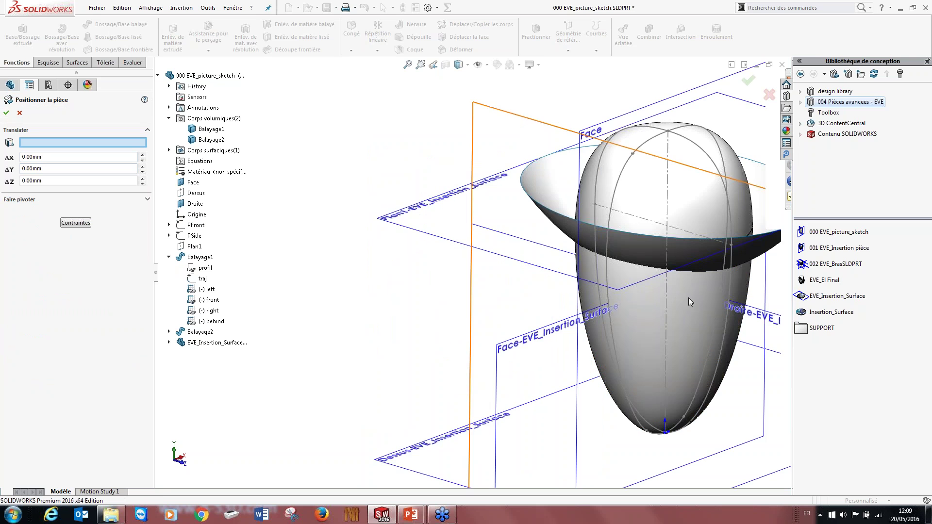
- Switch the inserted surface part's positioning from translation and rotation values to constraints (Contraintes)
{"action": "scroll", "coordinate": [560, 336], "scroll_direction": "down", "scroll_amount": 5}
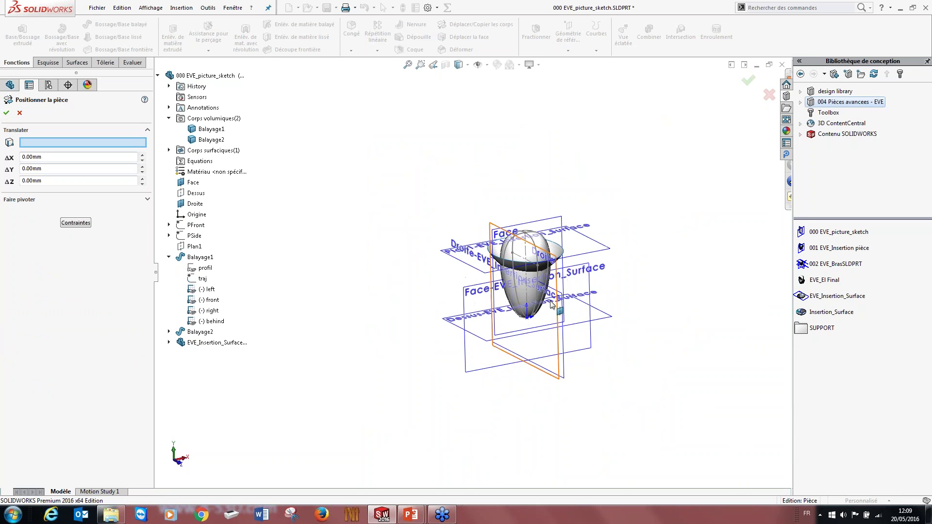
{"action": "scroll", "coordinate": [561, 335], "scroll_direction": "up", "scroll_amount": 2}
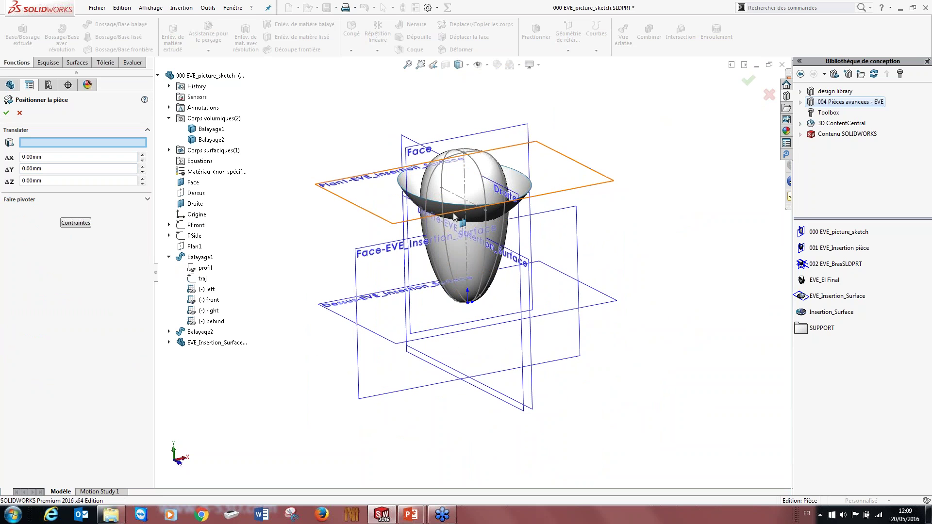
{"action": "middle_click_drag", "start_coordinate": [456, 214], "coordinate": [439, 243]}
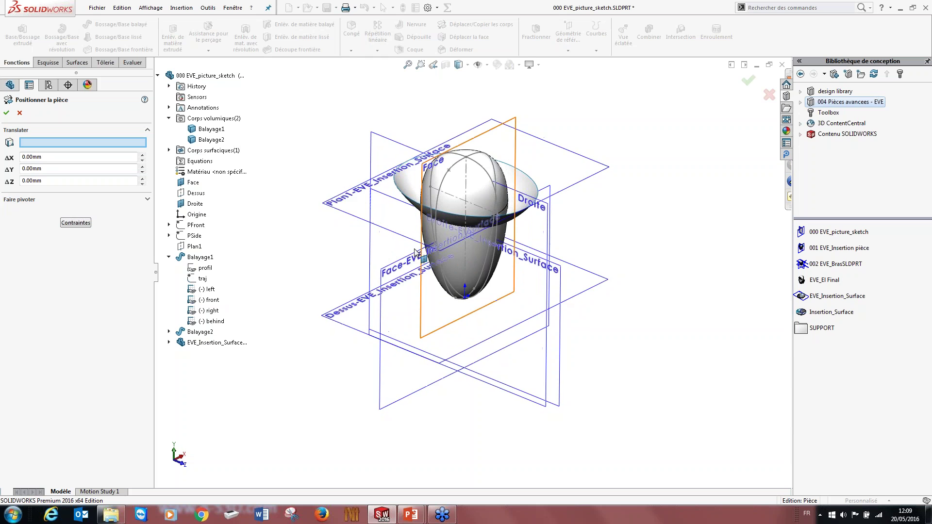
{"action": "scroll", "coordinate": [432, 225], "scroll_direction": "down", "scroll_amount": 3}
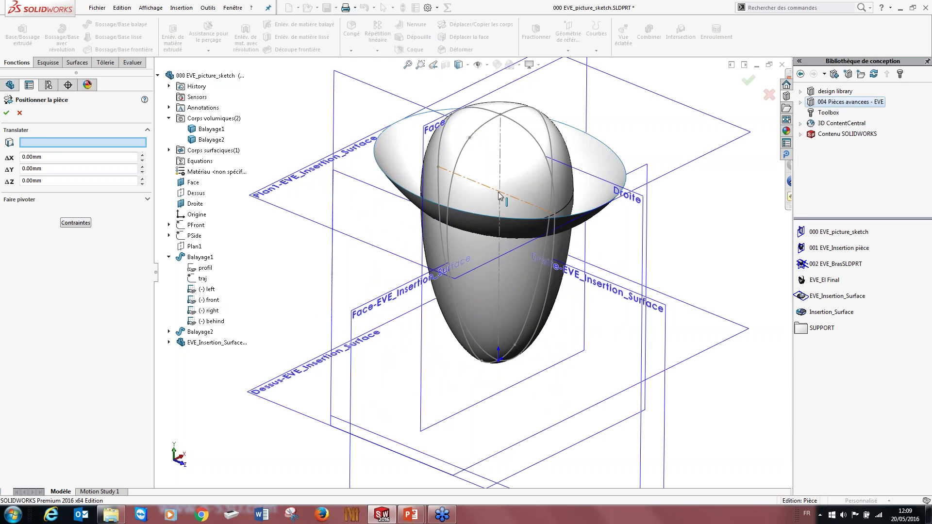
{"action": "left_click", "coordinate": [25, 134]}
{"action": "left_click", "coordinate": [20, 134]}
{"action": "left_click", "coordinate": [17, 200]}
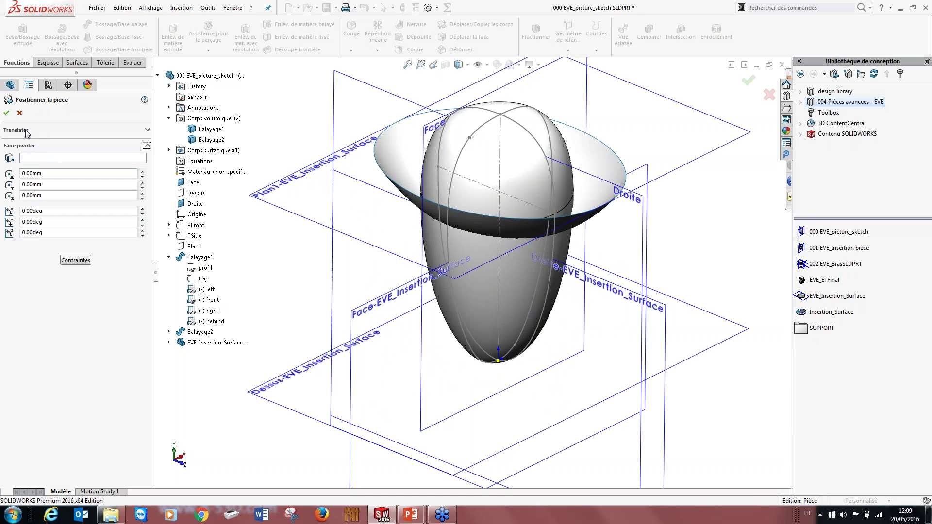
{"action": "left_click", "coordinate": [42, 159]}
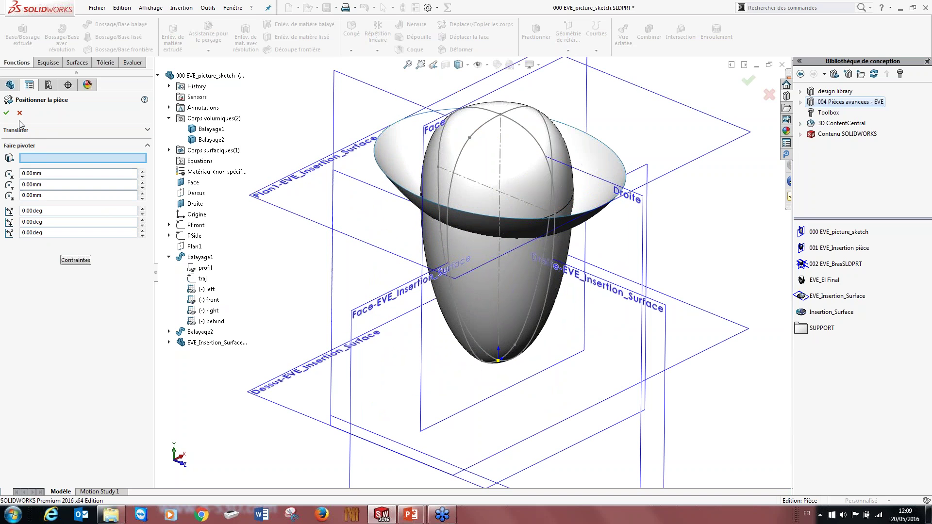
{"action": "left_click", "coordinate": [71, 262]}
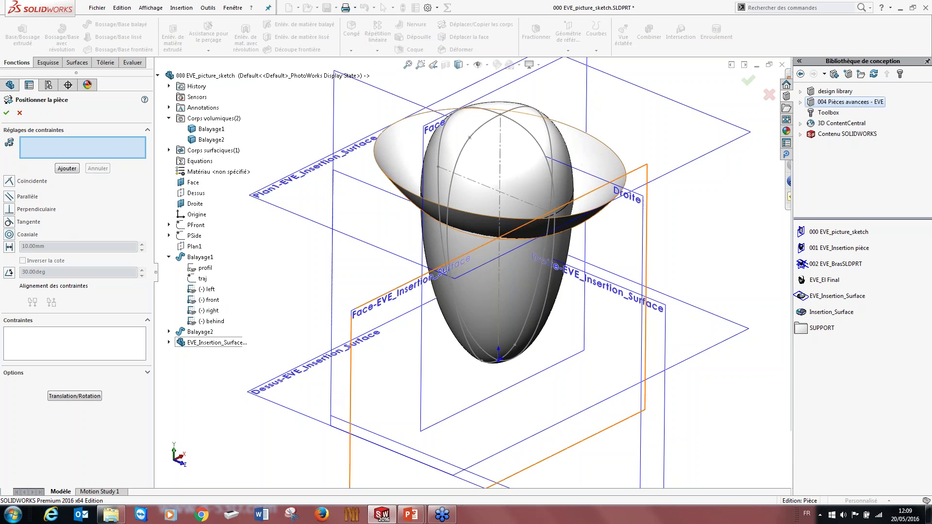
- Add a coincident constraint between the inserted part's Face-EVE_Insertion_Surface plane and the model's Face plane
{"action": "scroll", "coordinate": [486, 299], "scroll_direction": "up", "scroll_amount": 3}
{"action": "middle_click_drag", "start_coordinate": [485, 298], "coordinate": [455, 208]}
{"action": "scroll", "coordinate": [456, 208], "scroll_direction": "down", "scroll_amount": 2}
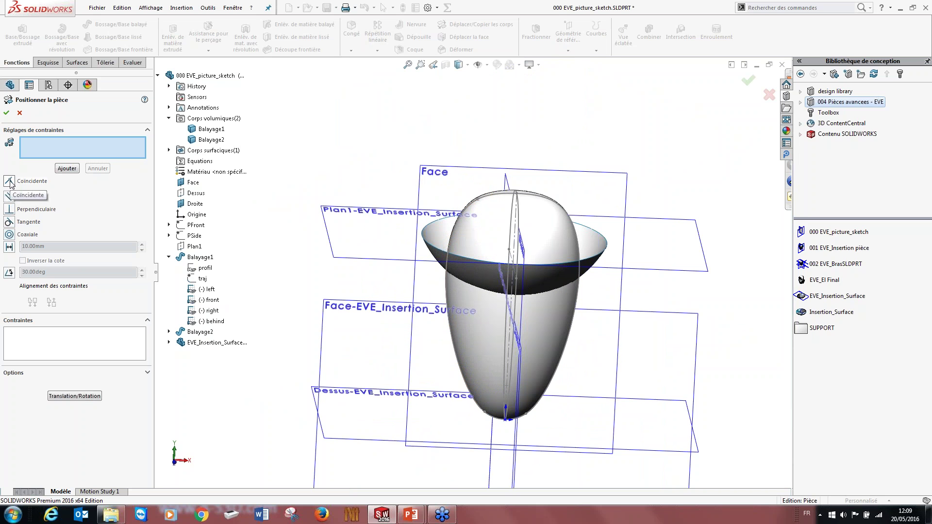
{"action": "left_click", "coordinate": [10, 182]}
{"action": "middle_click_drag", "start_coordinate": [285, 374], "coordinate": [355, 361]}
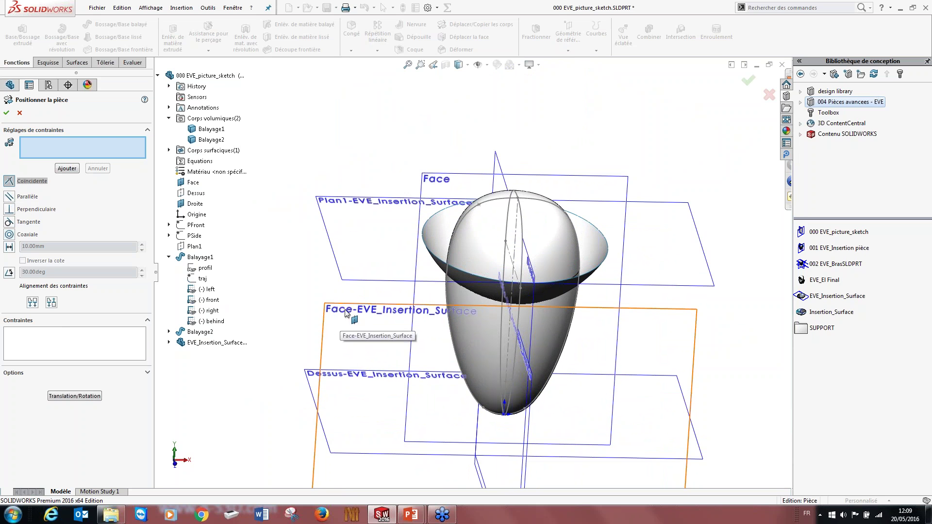
{"action": "left_click", "coordinate": [352, 317]}
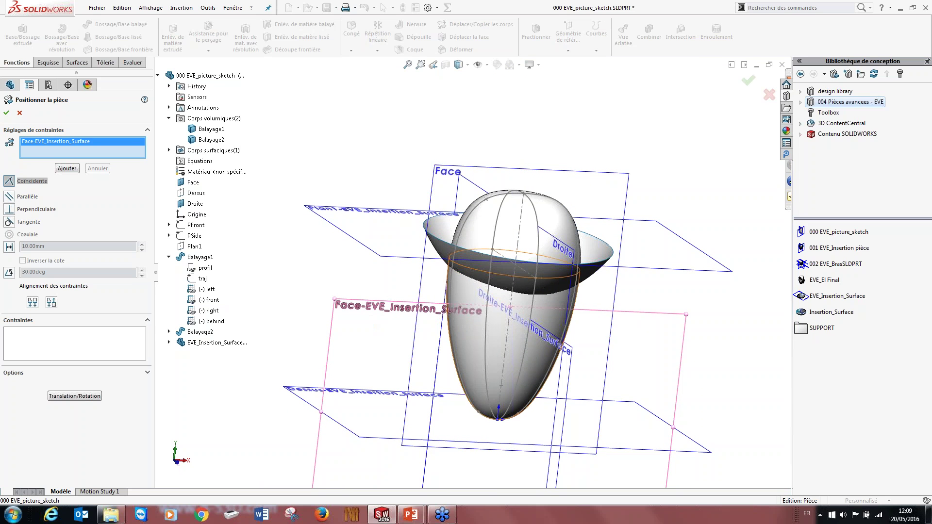
{"action": "middle_click_drag", "start_coordinate": [373, 312], "coordinate": [380, 330]}
{"action": "left_click", "coordinate": [448, 194]}
{"action": "middle_click_drag", "start_coordinate": [437, 233], "coordinate": [428, 294]}
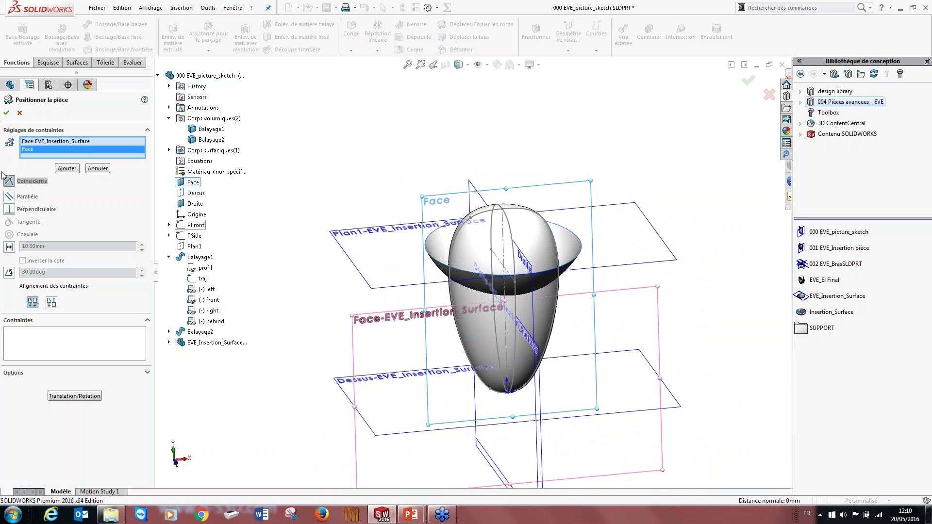
{"action": "left_click", "coordinate": [64, 171]}
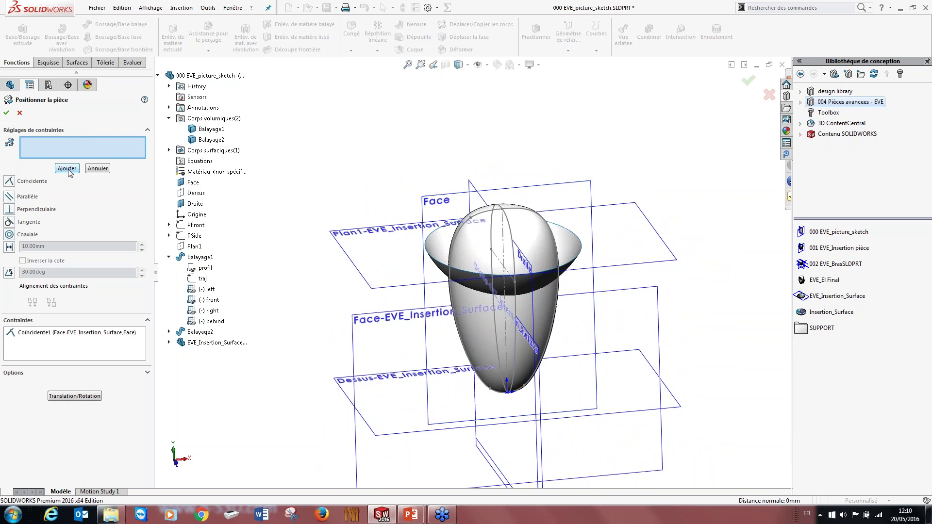
{"action": "middle_click_drag", "start_coordinate": [437, 422], "coordinate": [525, 374]}
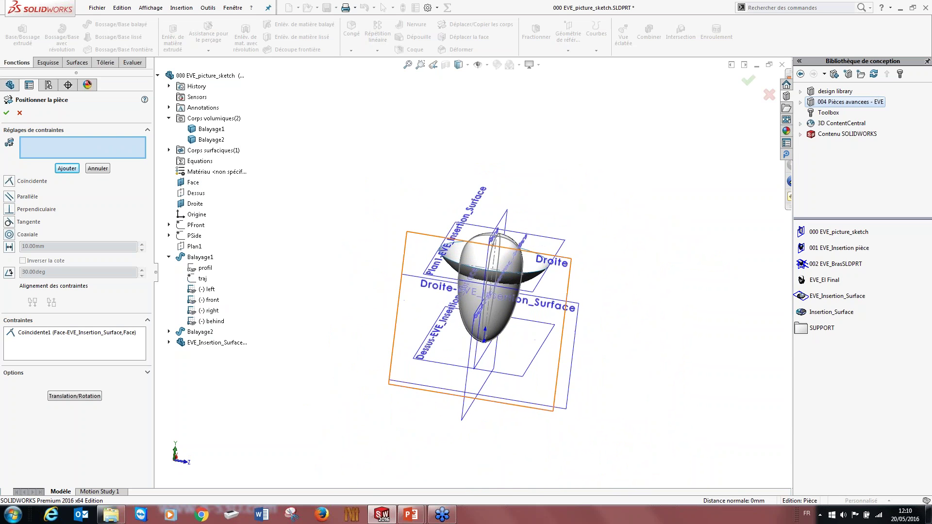
{"action": "middle_click_drag", "start_coordinate": [572, 287], "coordinate": [553, 297]}
{"action": "middle_click_drag", "start_coordinate": [509, 374], "coordinate": [534, 360]}
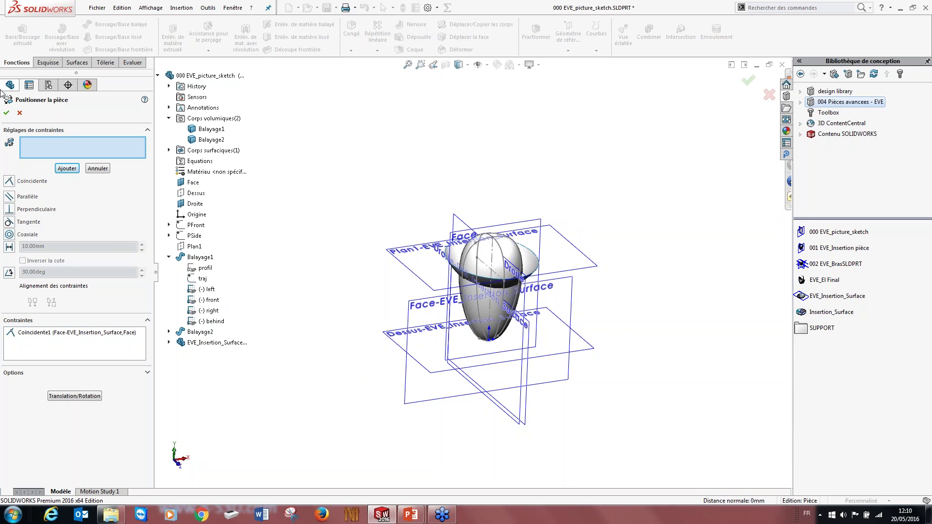
- Accept the constraint-based positioning of the inserted EVE_Insertion_Surface part
{"action": "left_click", "coordinate": [7, 112]}
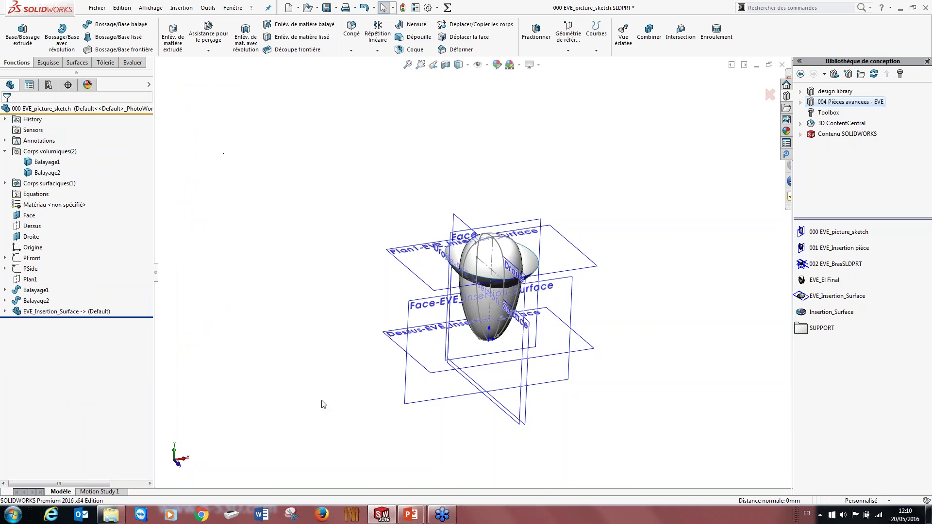
{"action": "scroll", "coordinate": [464, 346], "scroll_direction": "down", "scroll_amount": 5}
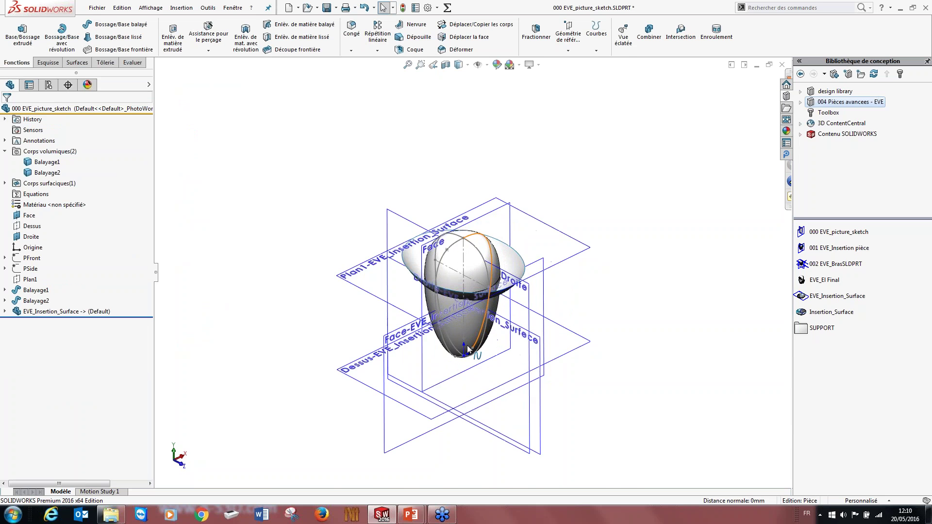
{"action": "middle_click_drag", "start_coordinate": [459, 349], "coordinate": [490, 209]}
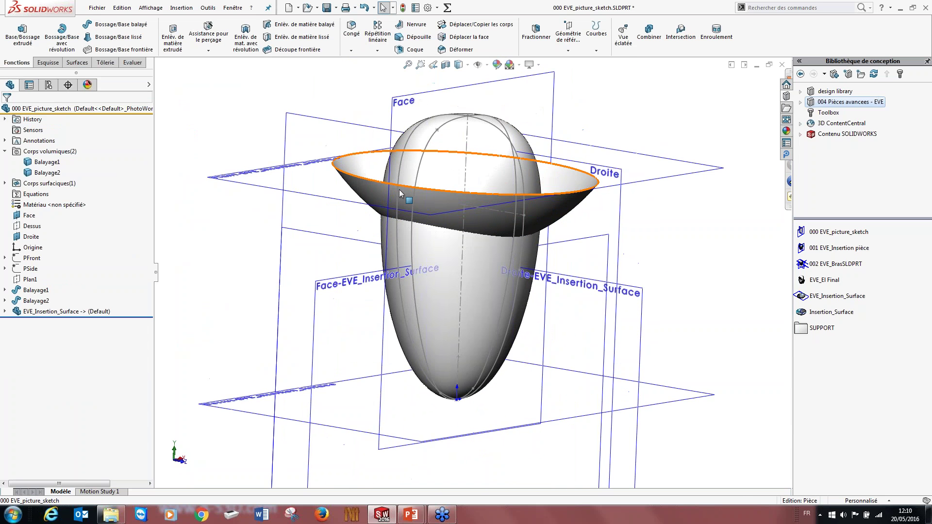
- Review the solid bodies Balayage1 and Balayage2 and the inserted surface body by highlighting each one in the model
{"action": "left_click", "coordinate": [59, 153]}
{"action": "left_click", "coordinate": [51, 162]}
{"action": "left_click", "coordinate": [49, 172]}
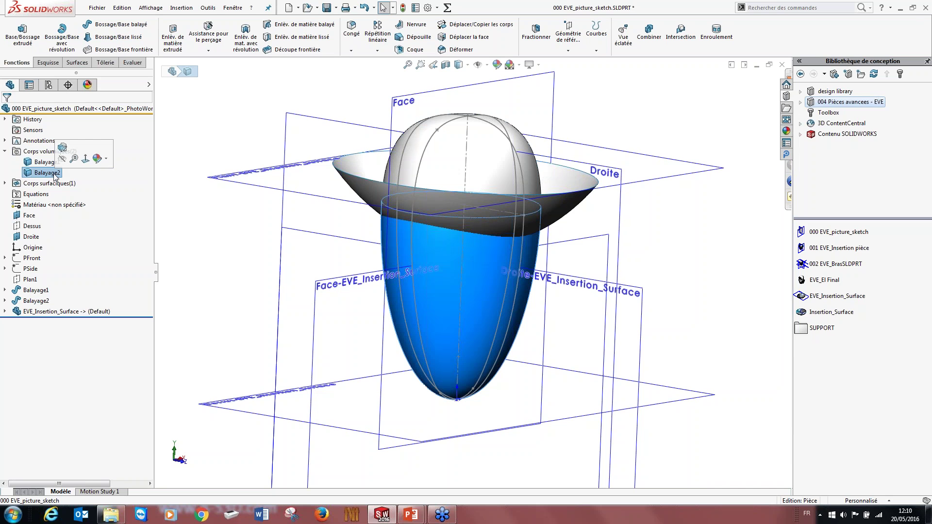
{"action": "left_click", "coordinate": [5, 183]}
{"action": "left_click", "coordinate": [56, 194]}
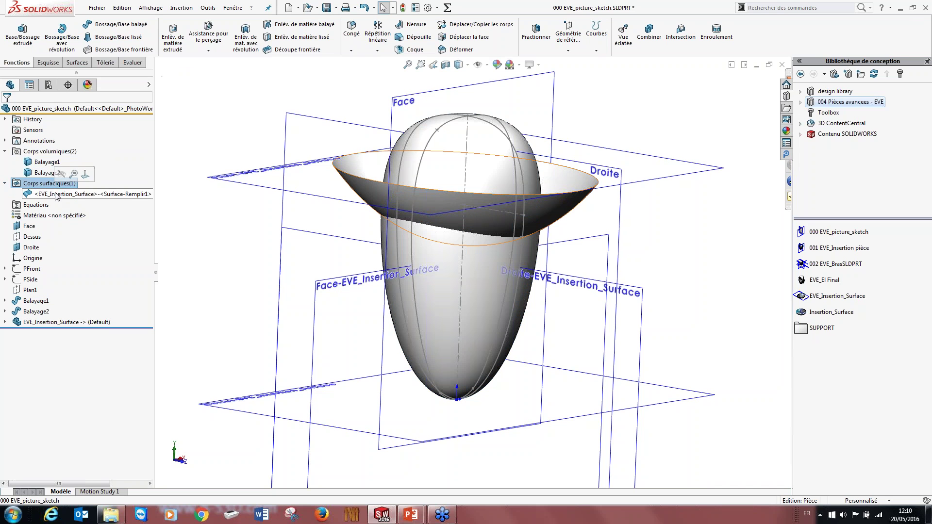
{"action": "middle_click_drag", "start_coordinate": [620, 244], "coordinate": [599, 311]}
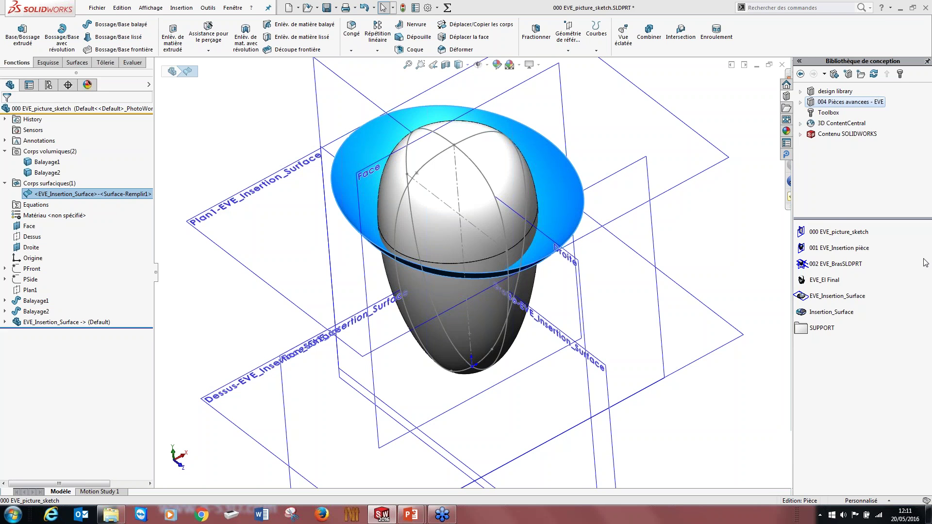
{"action": "left_click", "coordinate": [736, 270]}
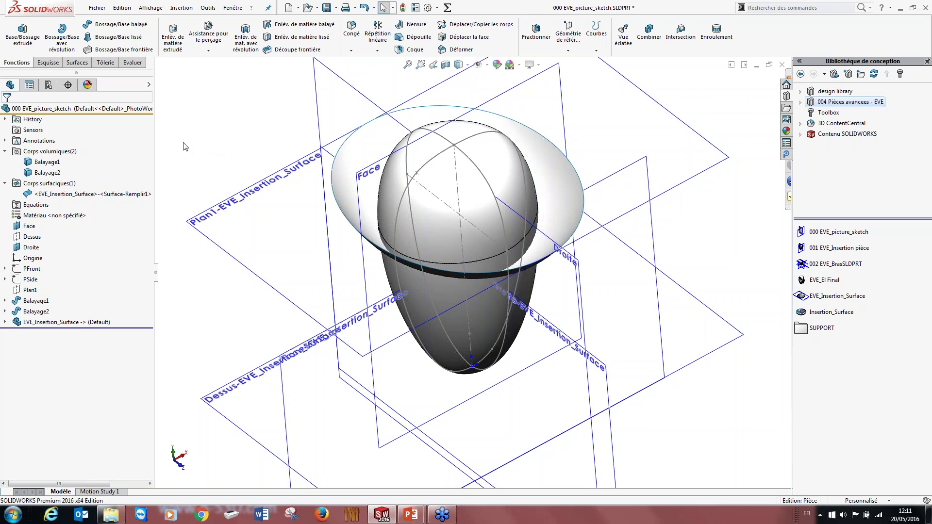
- Examine the material options offered individually for the solid bodies Balayage1 and Balayage2
{"action": "left_click", "coordinate": [45, 162]}
{"action": "left_click", "coordinate": [46, 173]}
{"action": "left_click", "coordinate": [44, 163]}
{"action": "right_click", "coordinate": [57, 164]}
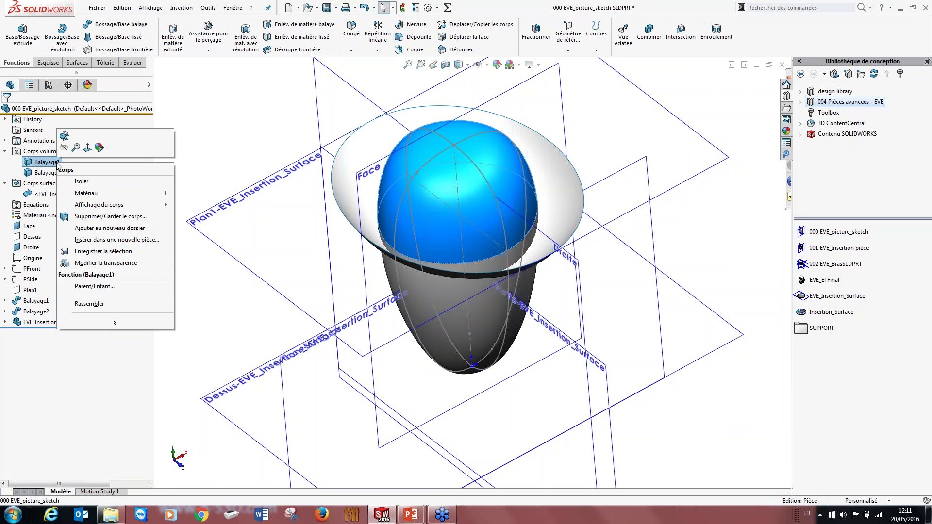
{"action": "mouse_move", "coordinate": [139, 194]}
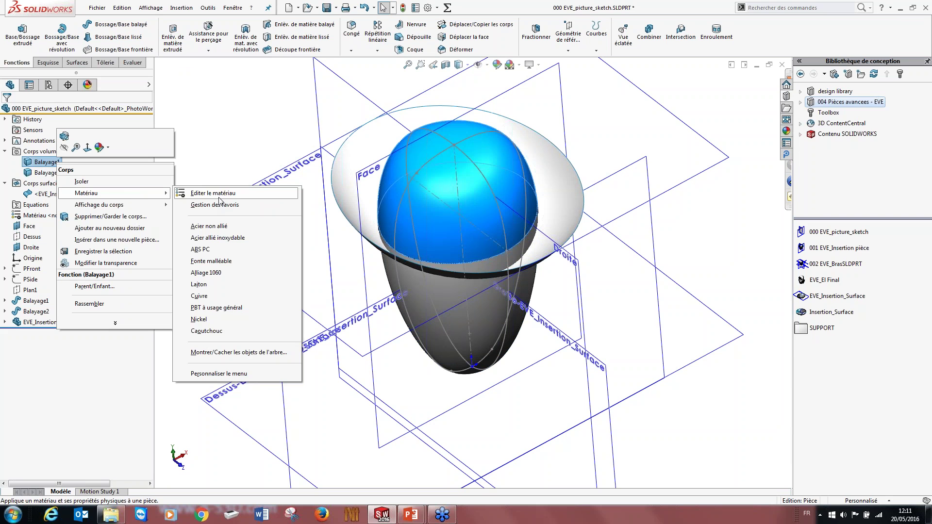
{"action": "right_click", "coordinate": [31, 173]}
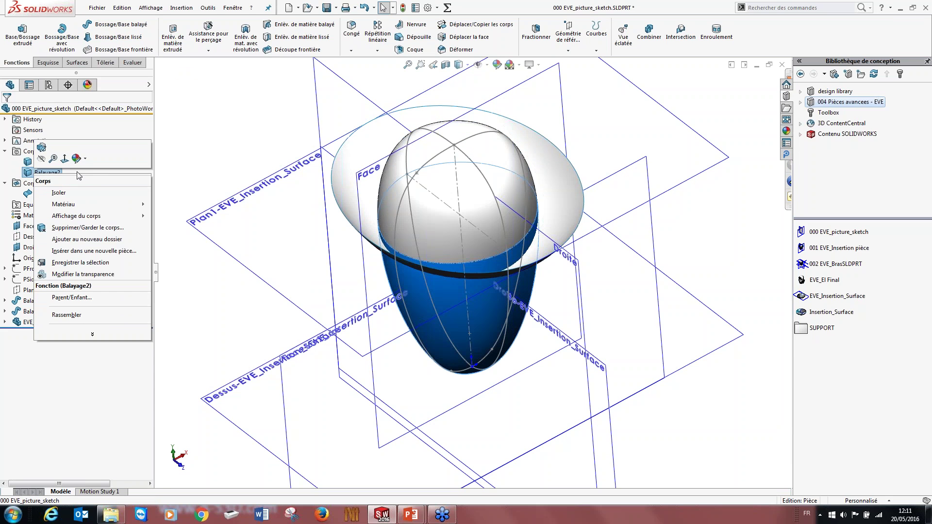
{"action": "mouse_move", "coordinate": [122, 208]}
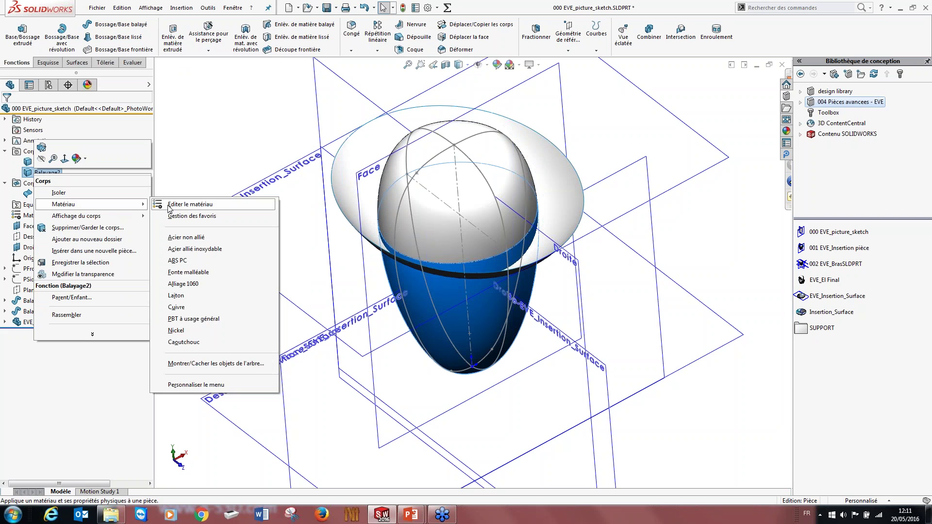
{"action": "left_click", "coordinate": [927, 264]}
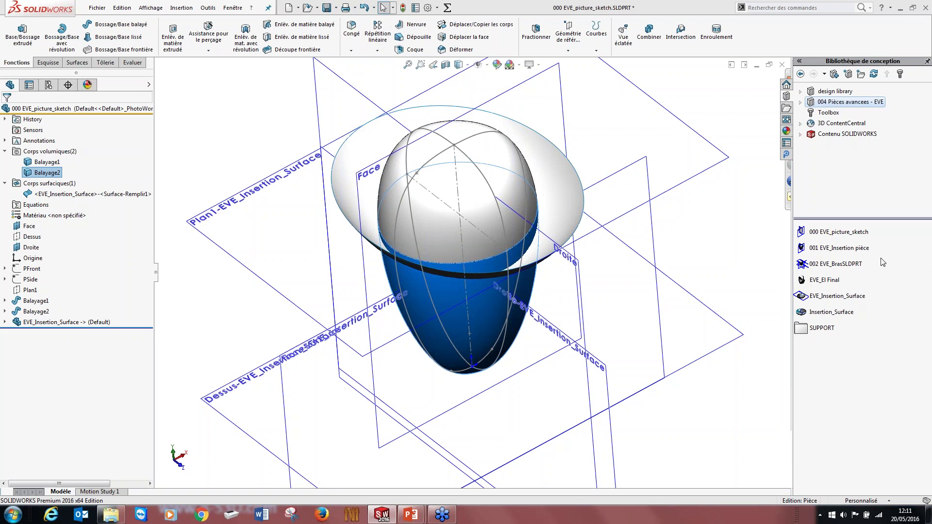
- Open the profil sketch of Balayage1 for editing and inspect its closed spline from an angled view
{"action": "key", "text": "ctrl+7"}
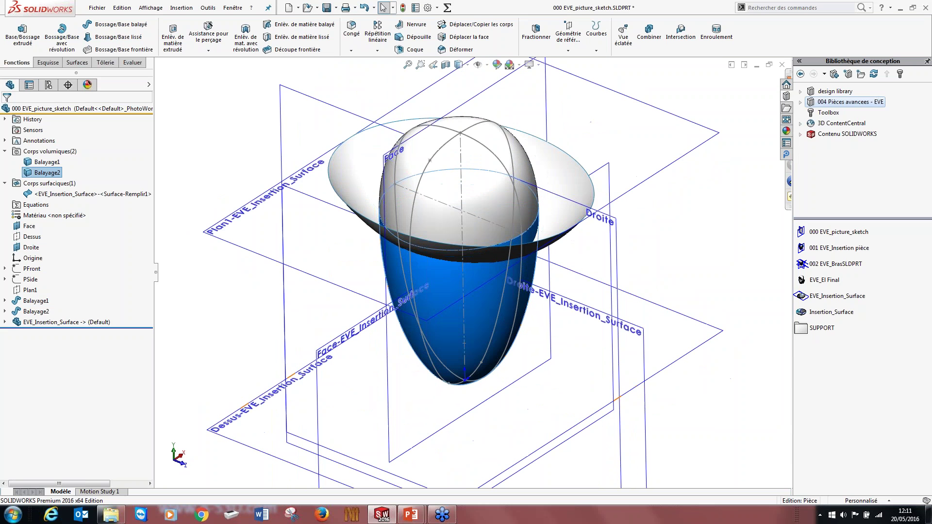
{"action": "left_click", "coordinate": [6, 300]}
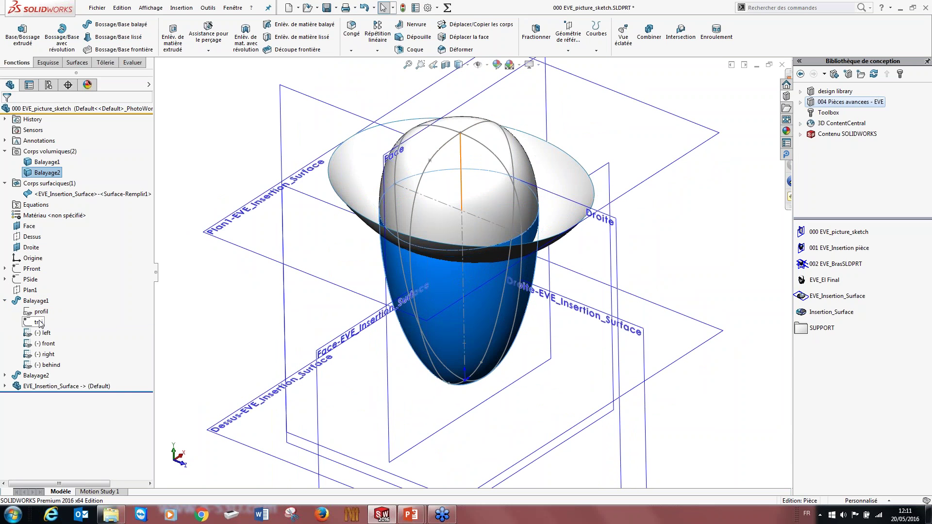
{"action": "left_click", "coordinate": [40, 313]}
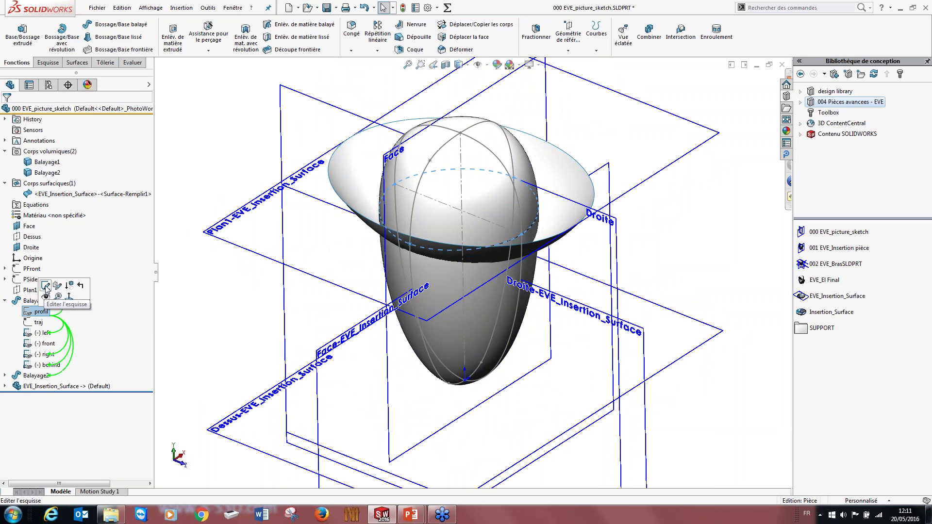
{"action": "left_click", "coordinate": [45, 285]}
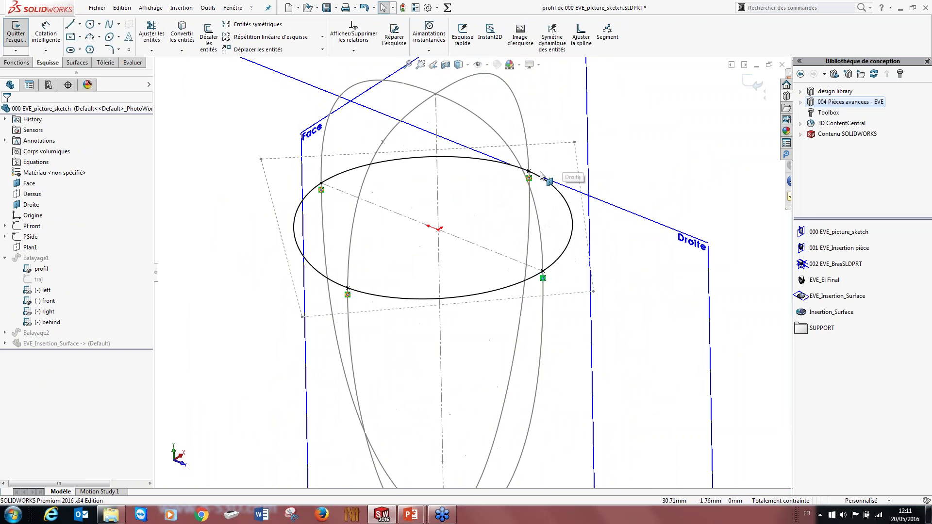
{"action": "left_click", "coordinate": [428, 157]}
{"action": "mouse_move", "coordinate": [428, 158]}
{"action": "middle_mouse_down"}
{"action": "mouse_move", "coordinate": [417, 209]}
{"action": "mouse_move", "coordinate": [546, 198]}
{"action": "middle_mouse_up"}
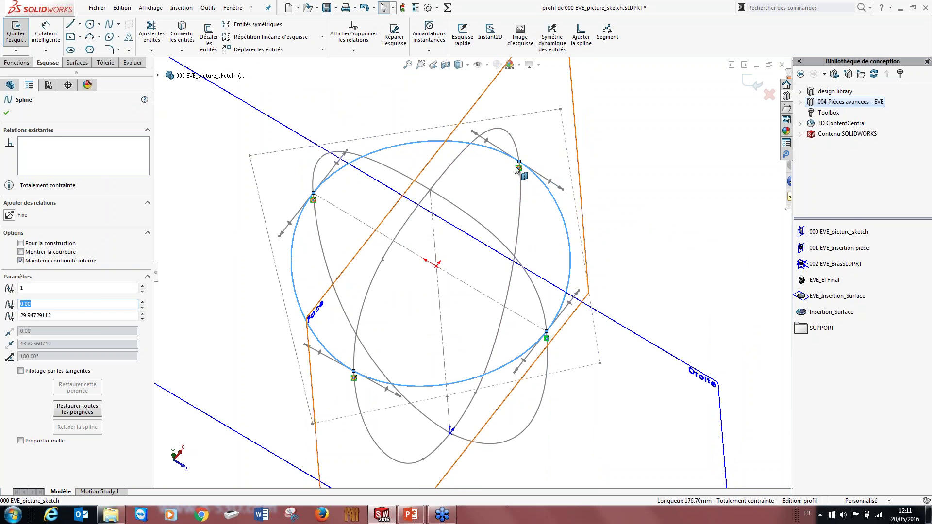
{"action": "key", "text": "Escape"}
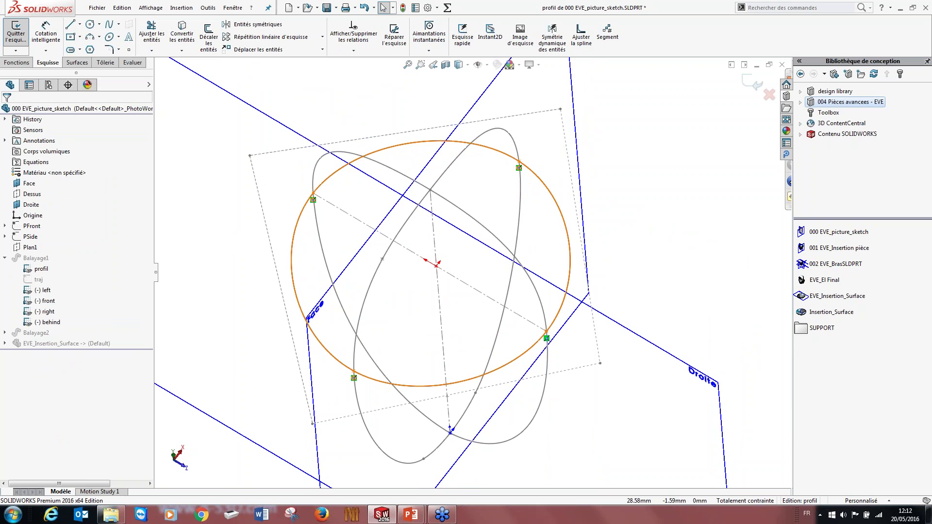
- Check the relations between the profil spline's point and the right guide curve, and exit the sketch with a rebuild
{"action": "left_click", "coordinate": [324, 185]}
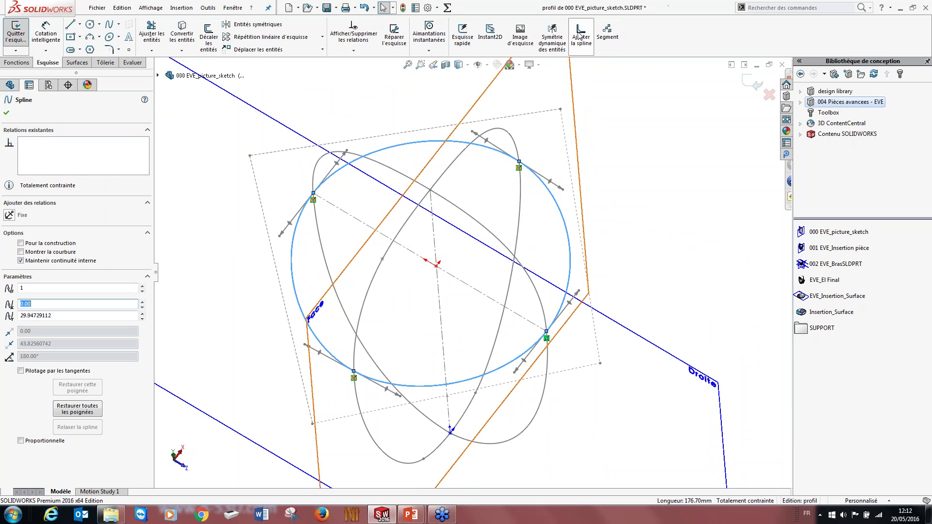
{"action": "left_click", "coordinate": [648, 189]}
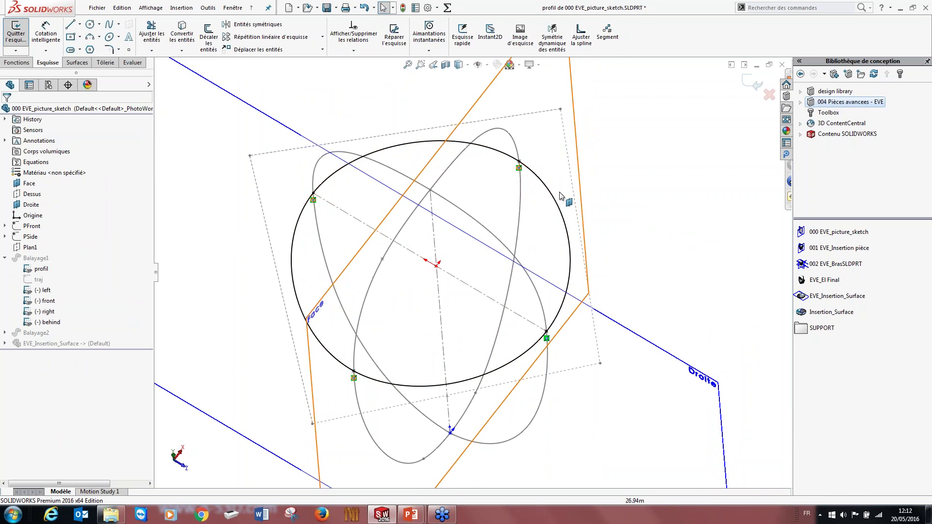
{"action": "left_click", "coordinate": [527, 170]}
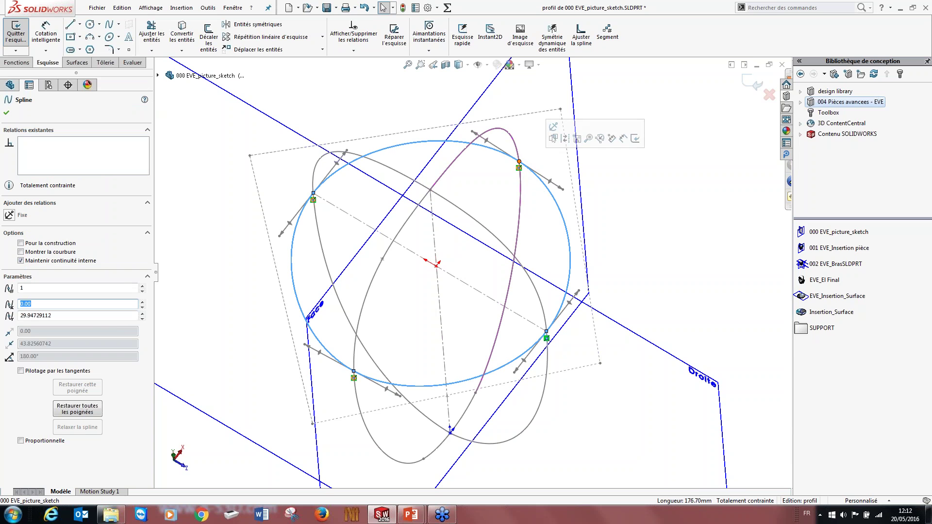
{"action": "left_click", "coordinate": [515, 142], "text": "ctrl"}
{"action": "left_click", "coordinate": [691, 210]}
{"action": "left_click", "coordinate": [519, 161]}
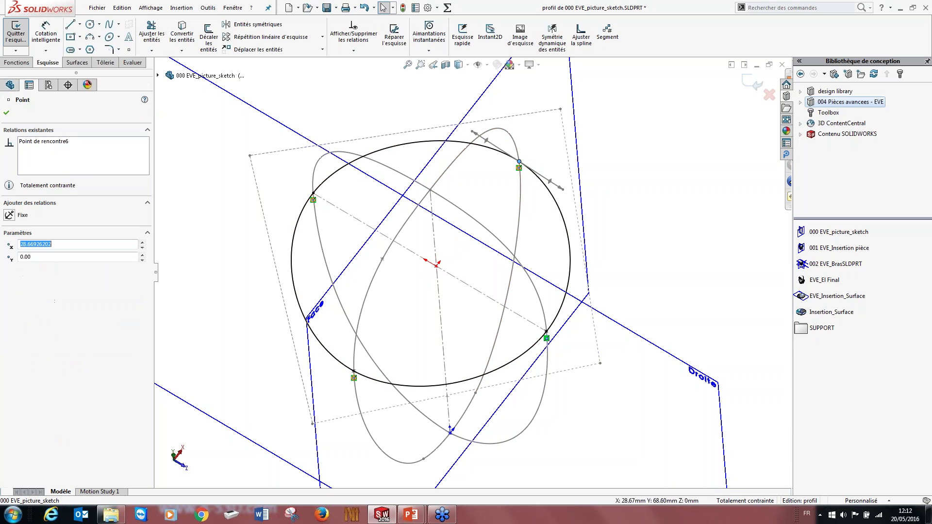
{"action": "left_click", "coordinate": [520, 195], "text": "ctrl"}
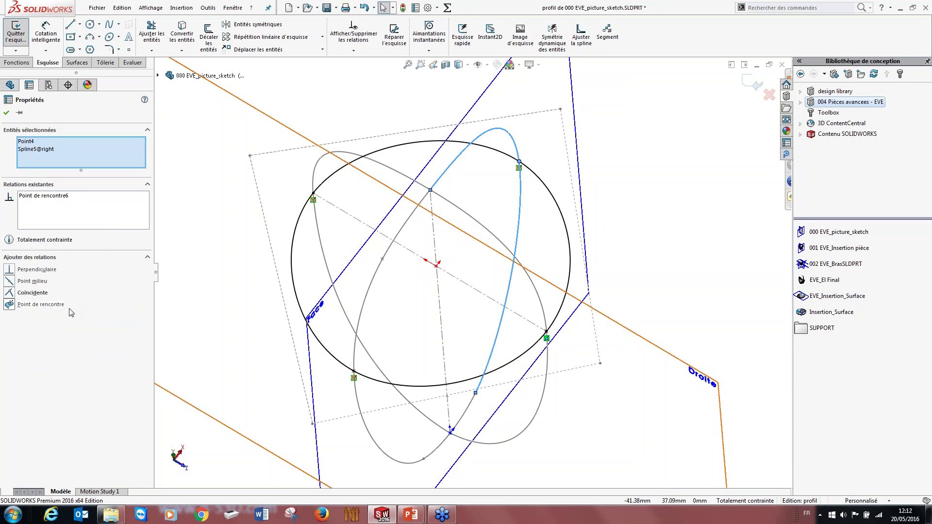
{"action": "key", "text": "Escape"}
{"action": "middle_click_drag", "start_coordinate": [417, 262], "coordinate": [485, 257]}
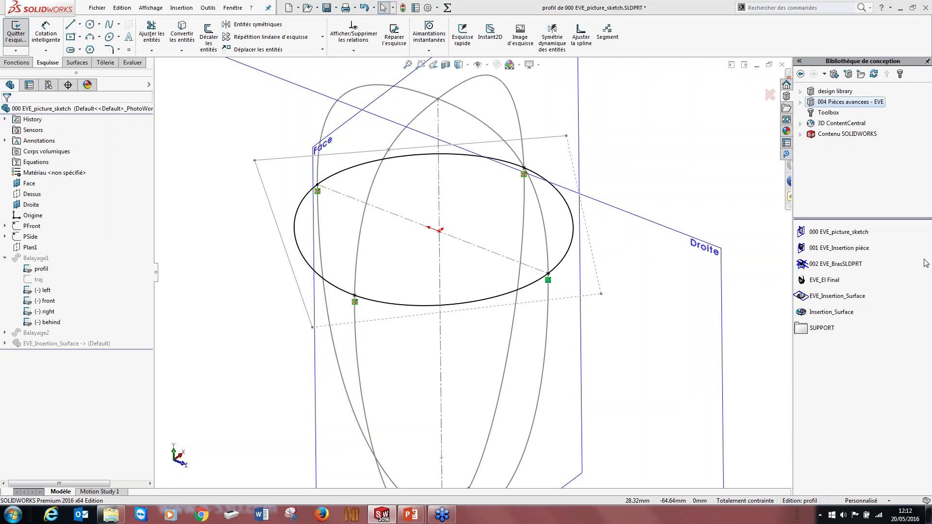
{"action": "key", "text": "f"}
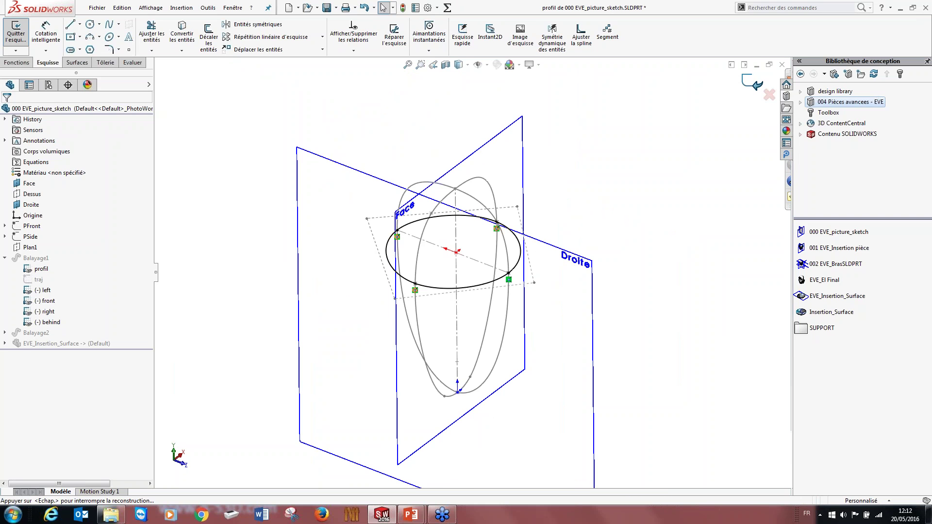
{"action": "key", "text": "ctrl+b"}
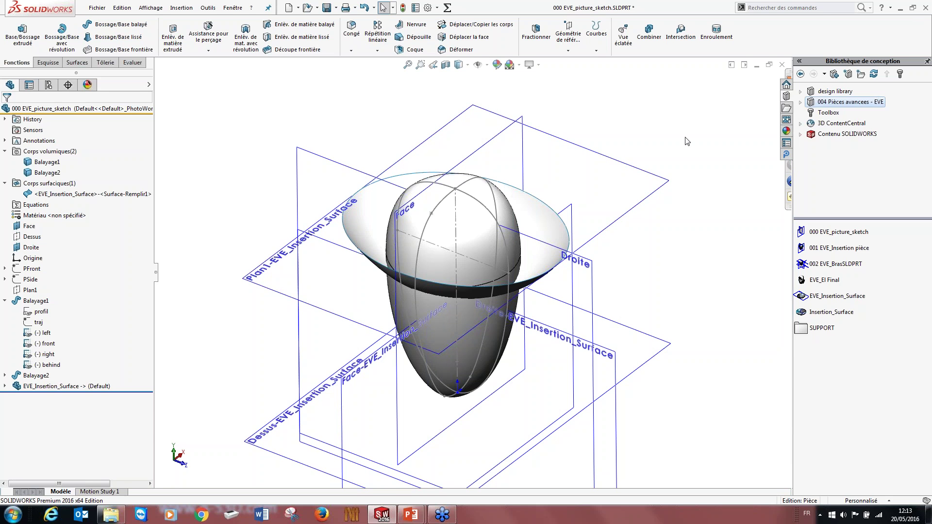
{"action": "left_click", "coordinate": [30, 301]}
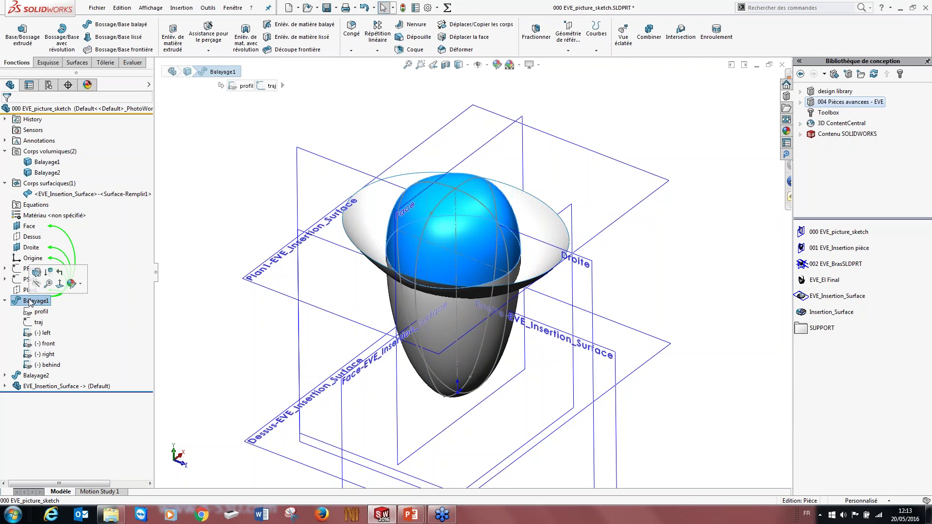
{"action": "right_click", "coordinate": [30, 302]}
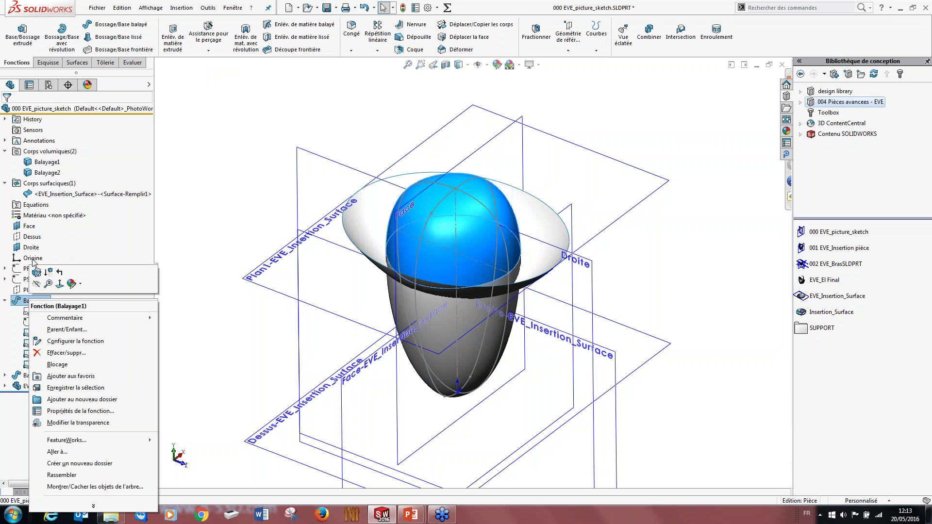
{"action": "left_click", "coordinate": [223, 181]}
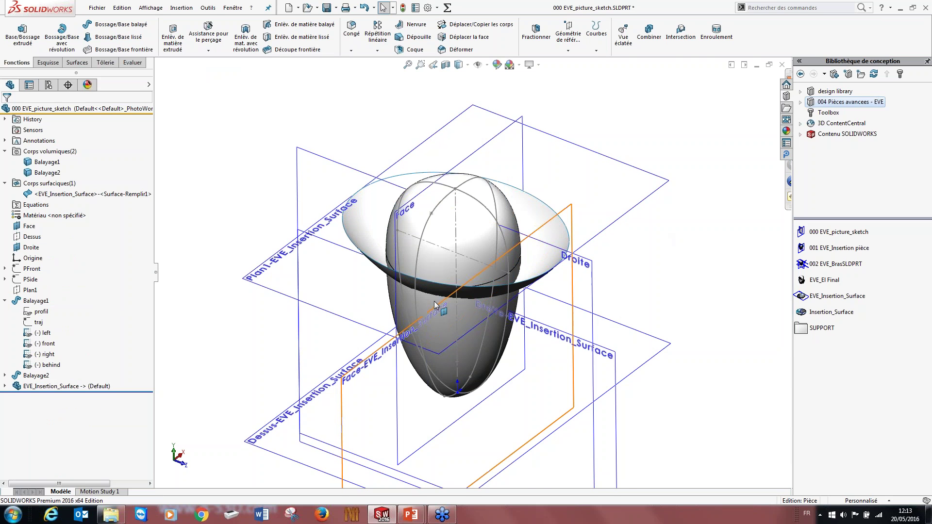
- Examine how the inserted surface body crosses the upper and lower solid bodies from several angles
{"action": "scroll", "coordinate": [439, 297], "scroll_direction": "down", "scroll_amount": 2}
{"action": "left_click", "coordinate": [573, 218]}
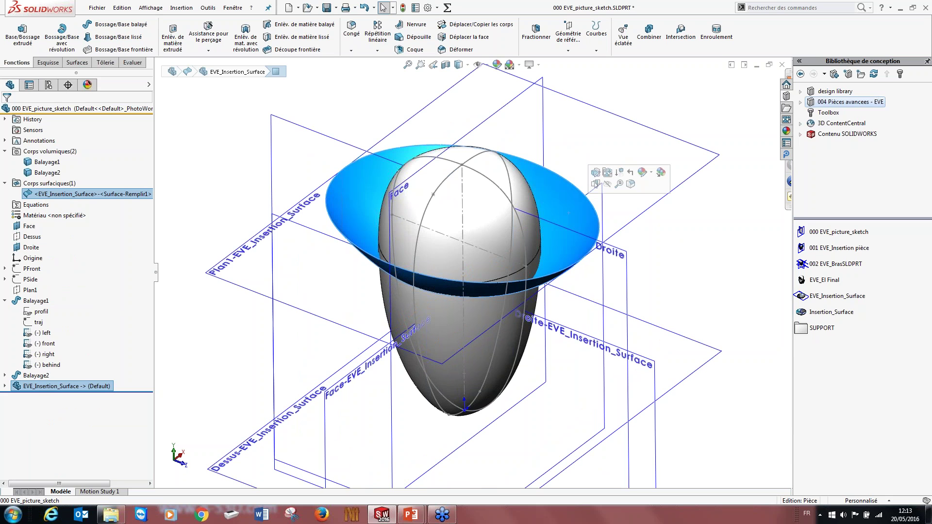
{"action": "middle_click_drag", "start_coordinate": [508, 315], "coordinate": [478, 345]}
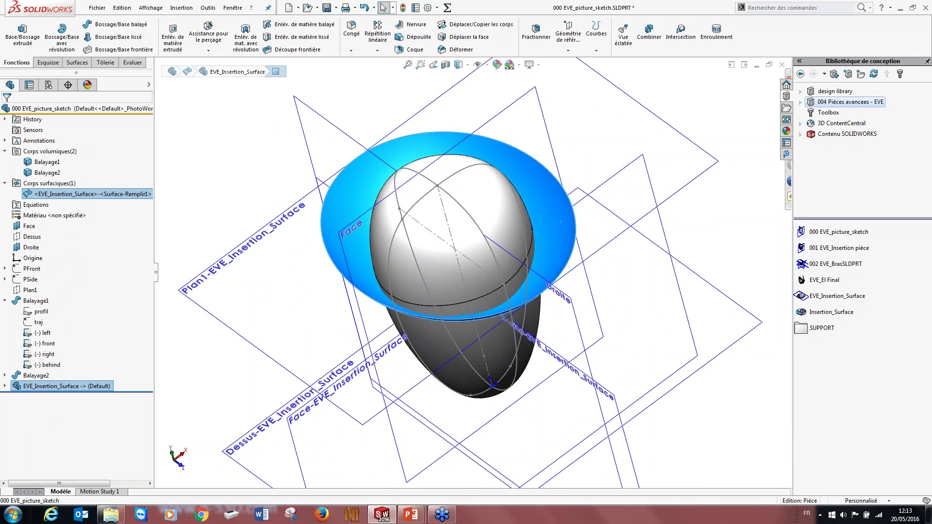
{"action": "left_click", "coordinate": [522, 272]}
{"action": "left_click", "coordinate": [676, 240]}
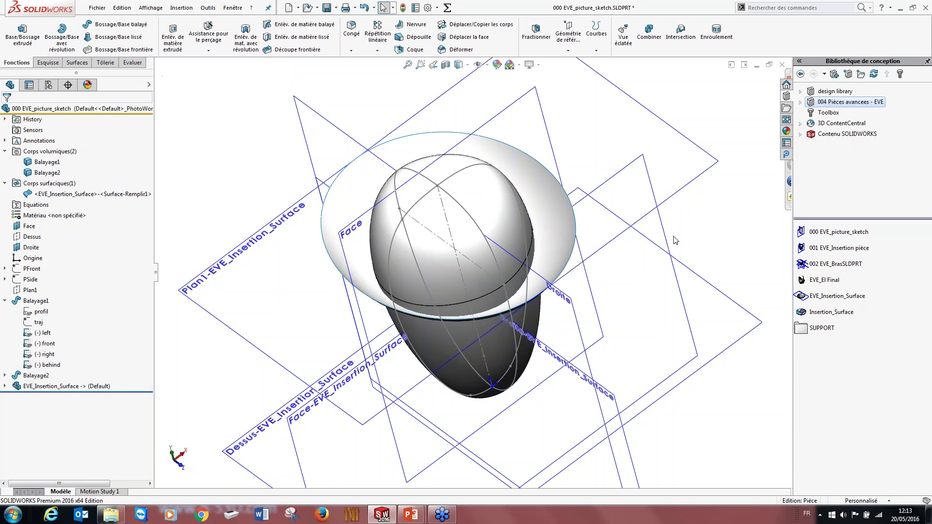
{"action": "middle_click_drag", "start_coordinate": [672, 240], "coordinate": [589, 243]}
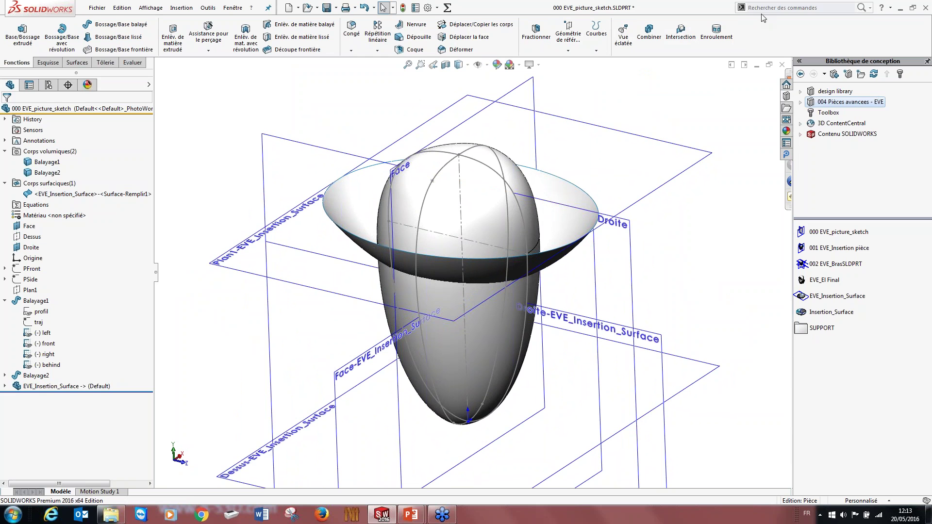
- Search the available commands for "inte" and locate the Intersection command
{"action": "type", "text": "in"}
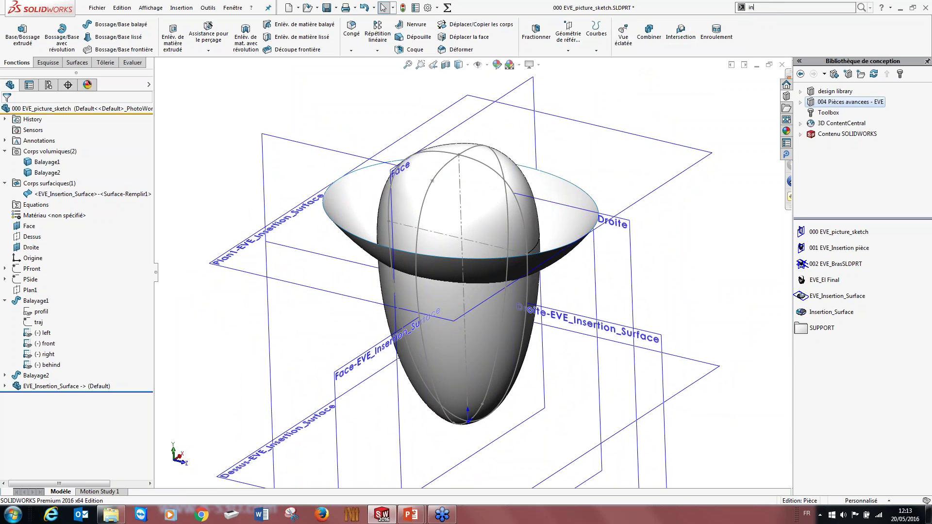
{"action": "type", "text": "s"}
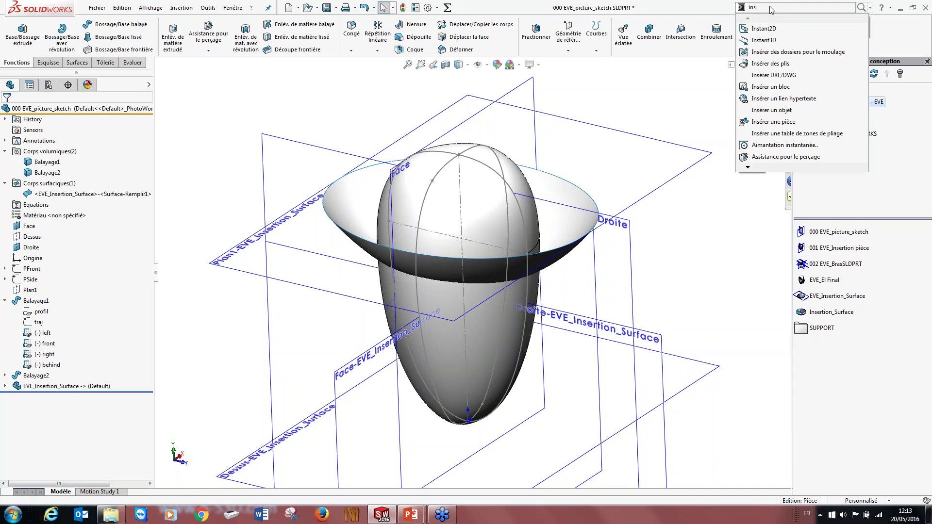
{"action": "type", "text": "te"}
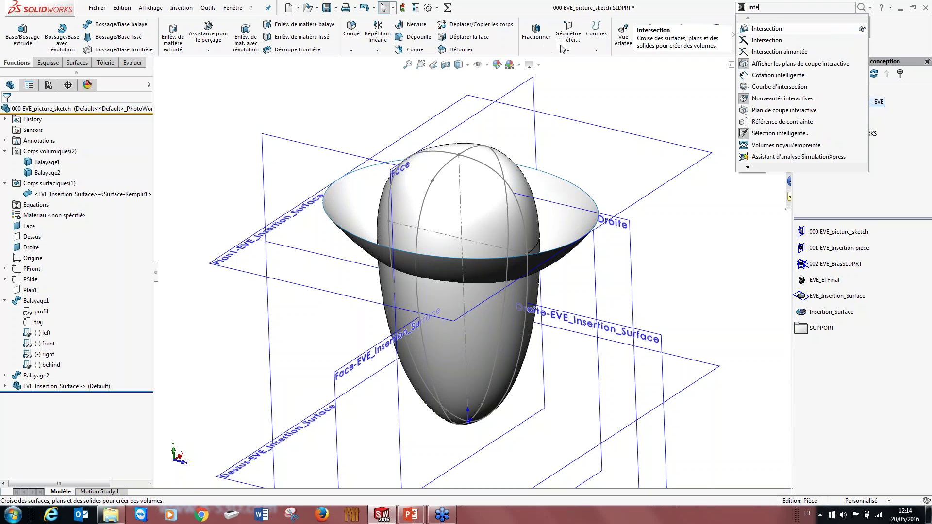
{"action": "left_click_drag", "start_coordinate": [555, 45], "coordinate": [619, 89]}
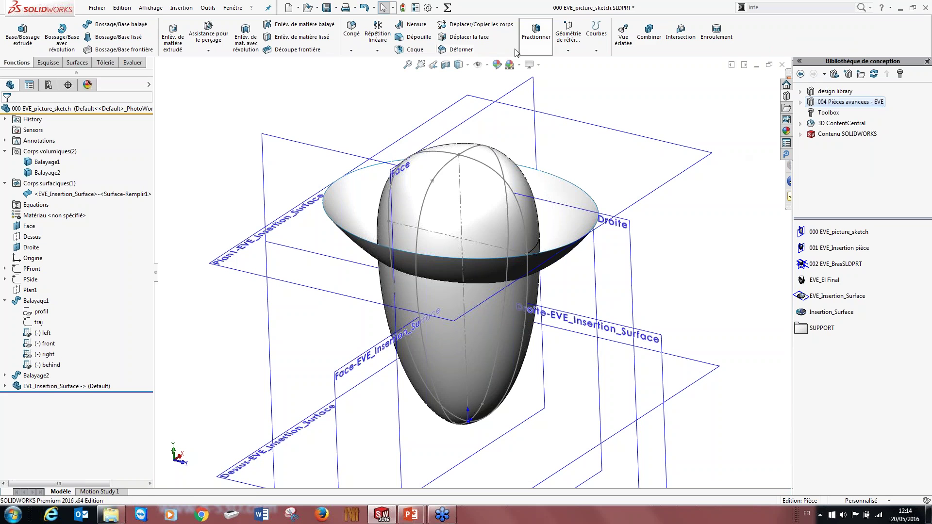
- Hide the four reference planes Face, Dessus, Droite and Plan1 belonging to the inserted EVE_Insertion_Surface part
{"action": "left_click", "coordinate": [4, 386]}
{"action": "left_click", "coordinate": [16, 407]}
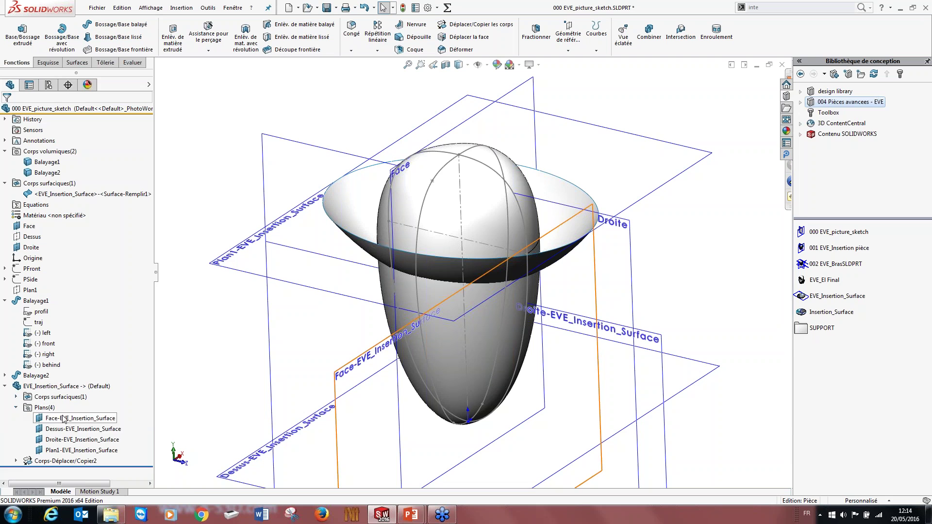
{"action": "left_click", "coordinate": [63, 418]}
{"action": "left_click", "coordinate": [63, 429], "text": "ctrl"}
{"action": "left_click", "coordinate": [63, 439], "text": "ctrl"}
{"action": "right_click", "coordinate": [63, 451]}
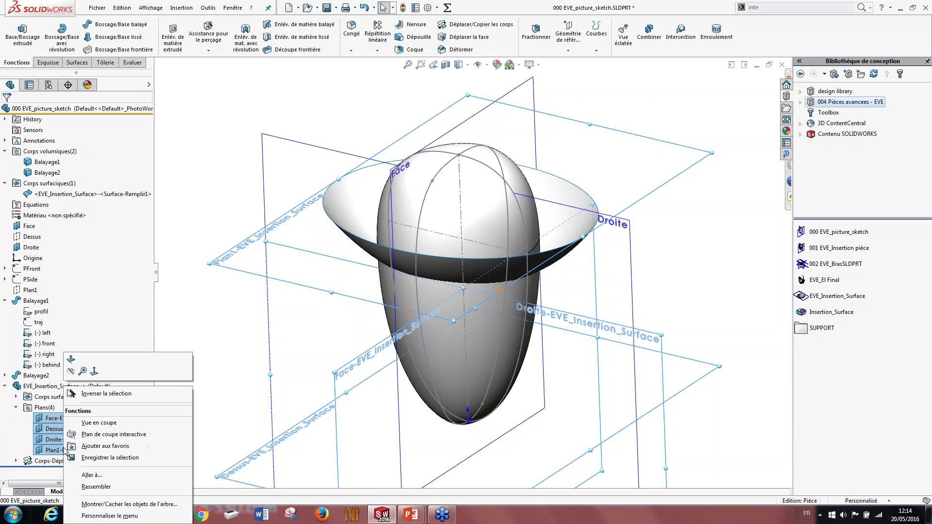
{"action": "left_click", "coordinate": [77, 378]}
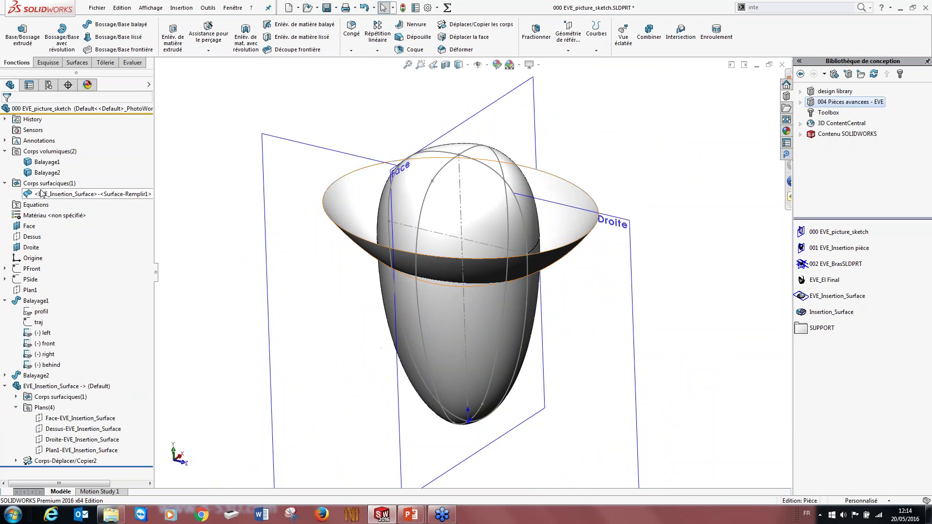
- Collapse the solid and surface body folders and hide the part's own Face and Droite planes
{"action": "left_click", "coordinate": [5, 151]}
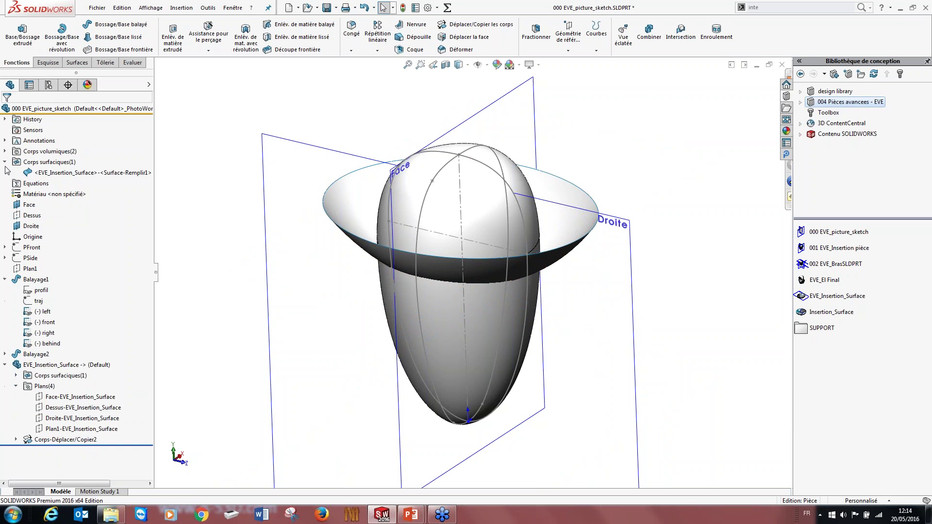
{"action": "left_click", "coordinate": [4, 162]}
{"action": "left_click", "coordinate": [29, 193]}
{"action": "left_click", "coordinate": [31, 215], "text": "ctrl"}
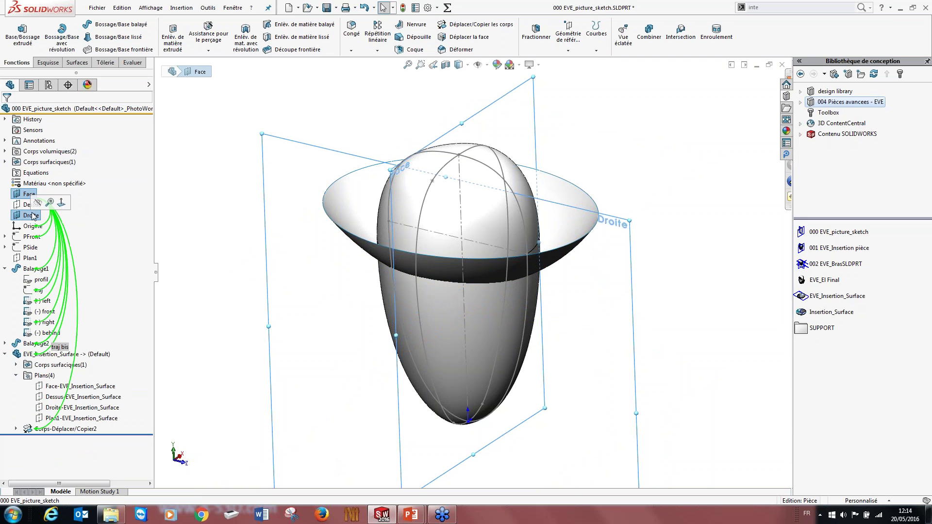
{"action": "left_click", "coordinate": [241, 191]}
{"action": "middle_click_drag", "start_coordinate": [642, 340], "coordinate": [610, 354]}
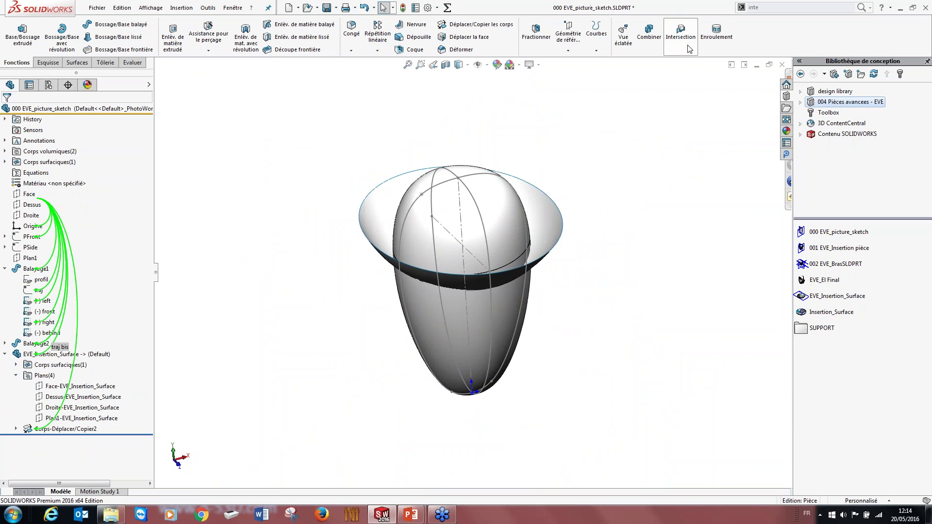
- Start an Intersection between the lower body Balayage2 and the EVE_Insertion_Surface surface body, set to create only intersecting regions (régions concourantes)
{"action": "left_click", "coordinate": [687, 49]}
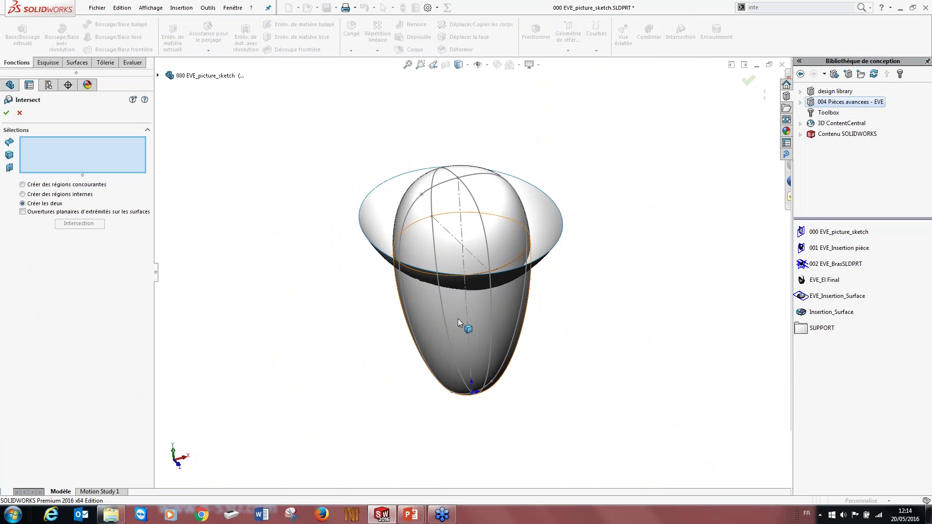
{"action": "scroll", "coordinate": [473, 319], "scroll_direction": "down", "scroll_amount": 4}
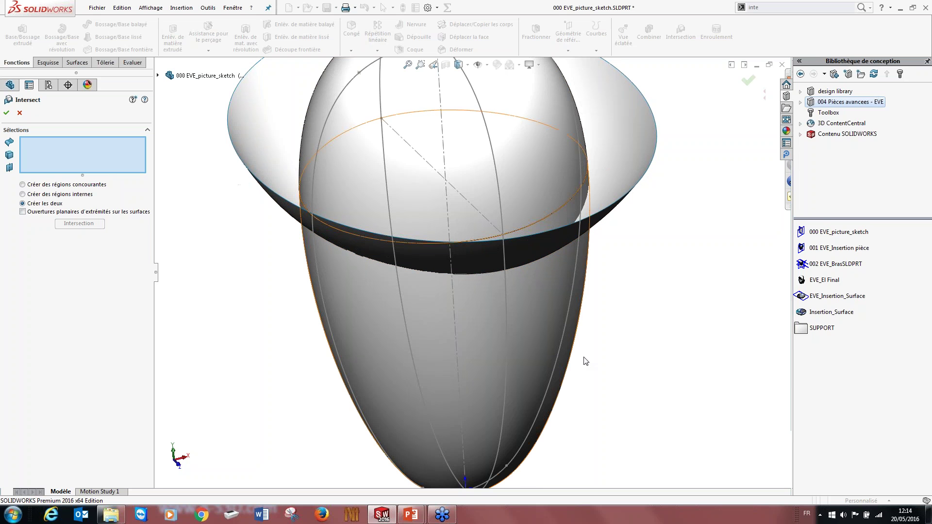
{"action": "left_click", "coordinate": [537, 325]}
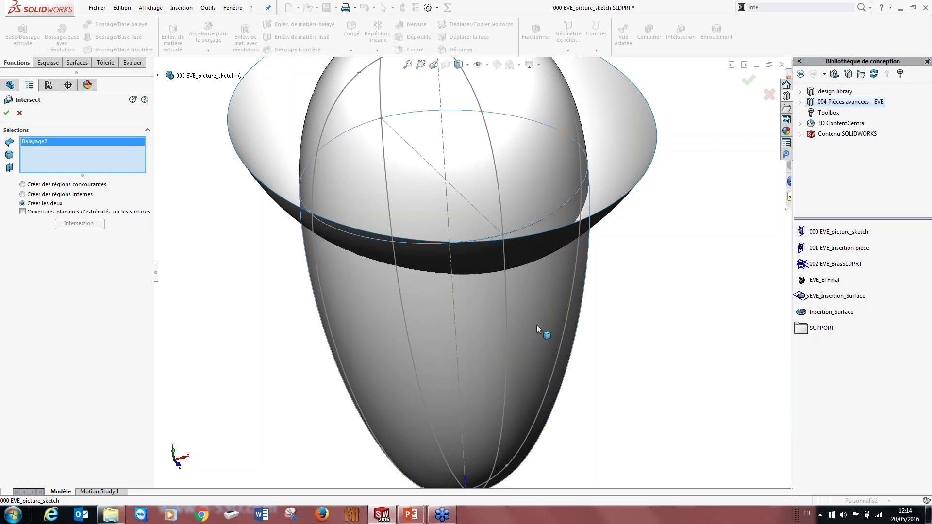
{"action": "left_click", "coordinate": [632, 125]}
{"action": "middle_click_drag", "start_coordinate": [632, 126], "coordinate": [568, 300]}
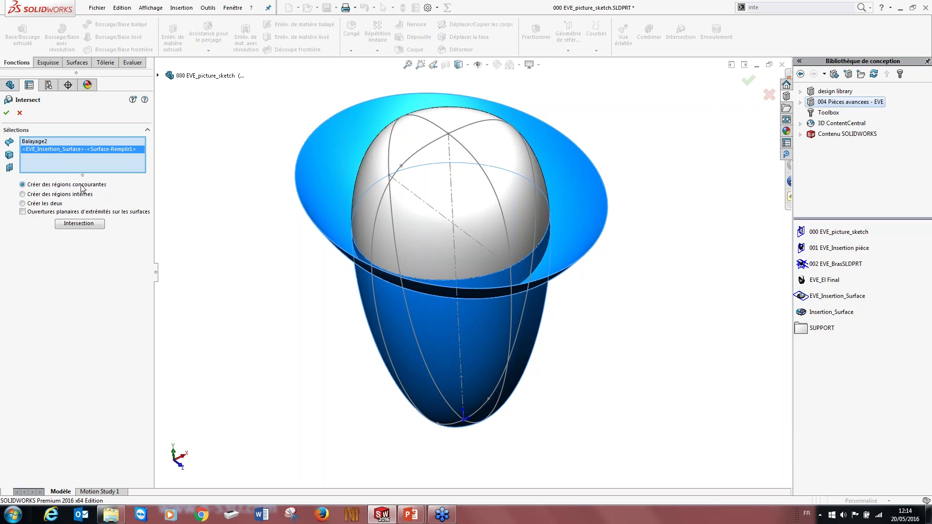
{"action": "mouse_move", "coordinate": [552, 317]}
{"action": "middle_mouse_down"}
{"action": "mouse_move", "coordinate": [547, 270]}
{"action": "mouse_move", "coordinate": [563, 330]}
{"action": "middle_mouse_up"}
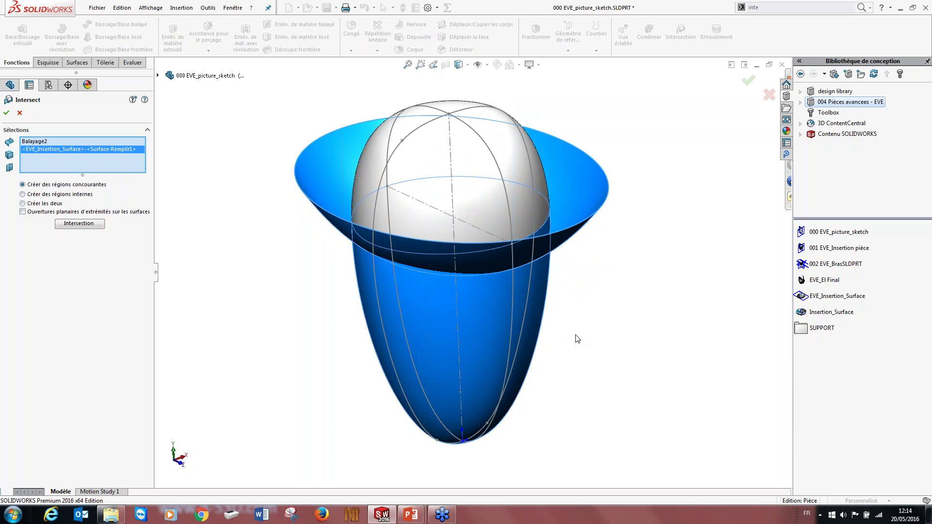
- Compute the intersection regions and check the preview of Région 1 on the lower body from several angles
{"action": "scroll", "coordinate": [470, 199], "scroll_direction": "down", "scroll_amount": 1}
{"action": "middle_click_drag", "start_coordinate": [470, 199], "coordinate": [475, 231]}
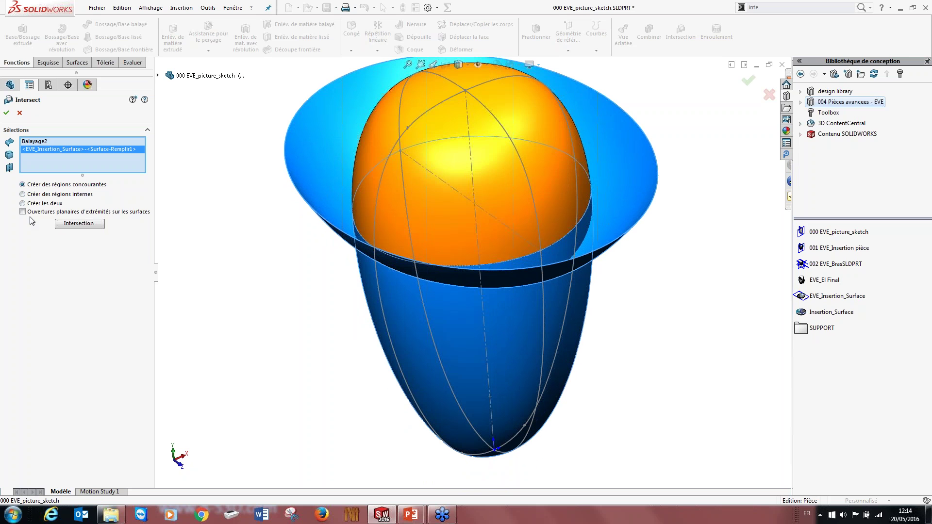
{"action": "left_click", "coordinate": [79, 223]}
{"action": "key", "text": "ctrl+1"}
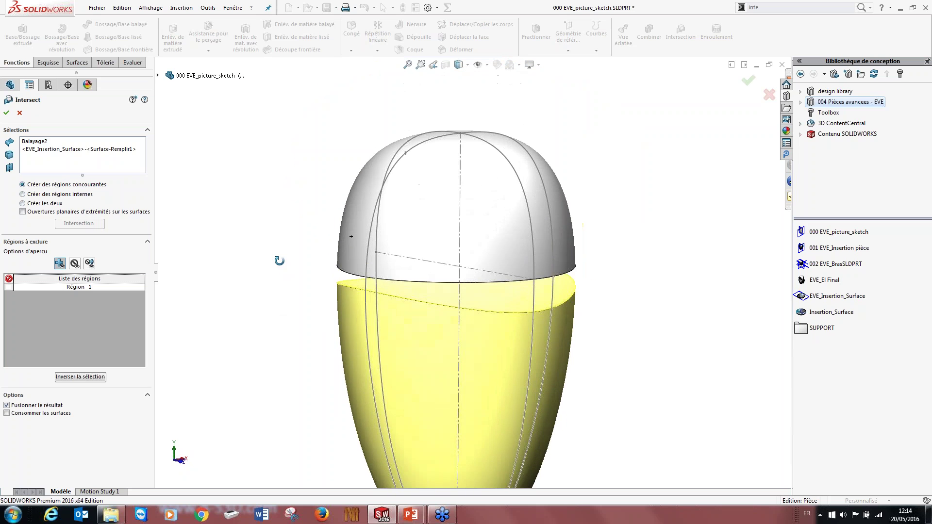
{"action": "middle_click_drag", "start_coordinate": [322, 316], "coordinate": [365, 345]}
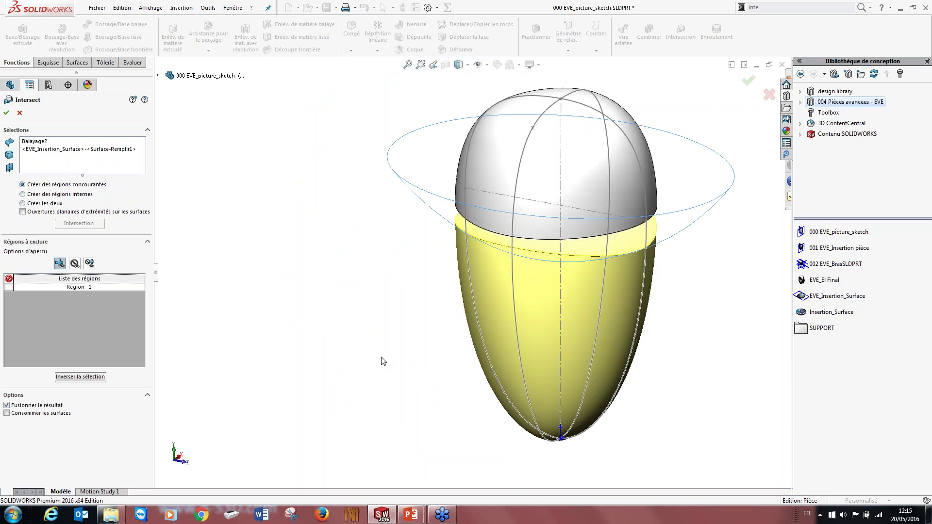
{"action": "key", "text": "ctrl+1"}
{"action": "middle_click_drag", "start_coordinate": [413, 317], "coordinate": [410, 335]}
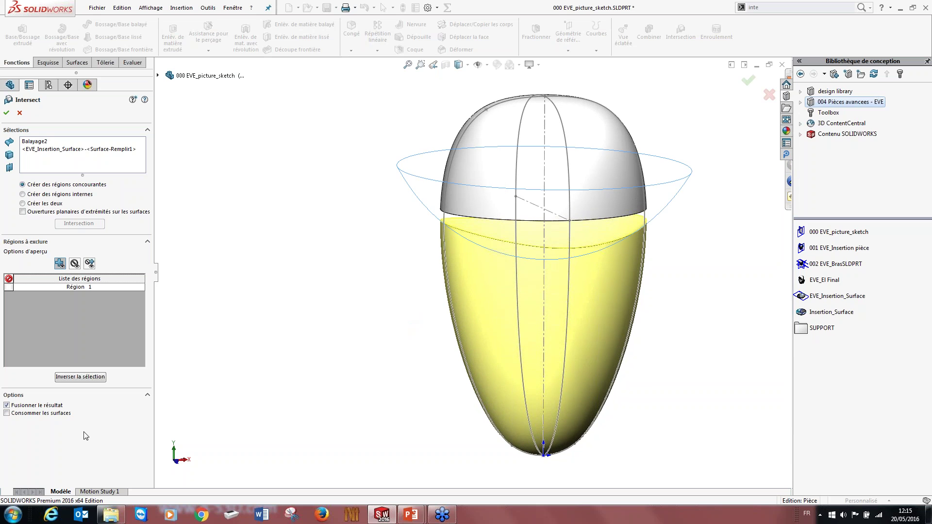
- Enable Consommer les surfaces with Fusionner le résultat kept on, and complete the Intersection without excluding Région 1
{"action": "left_click", "coordinate": [8, 414]}
{"action": "mouse_move", "coordinate": [352, 270]}
{"action": "middle_mouse_down"}
{"action": "mouse_move", "coordinate": [398, 256]}
{"action": "mouse_move", "coordinate": [323, 264]}
{"action": "middle_mouse_up"}
{"action": "scroll", "coordinate": [499, 227], "scroll_direction": "down", "scroll_amount": 3}
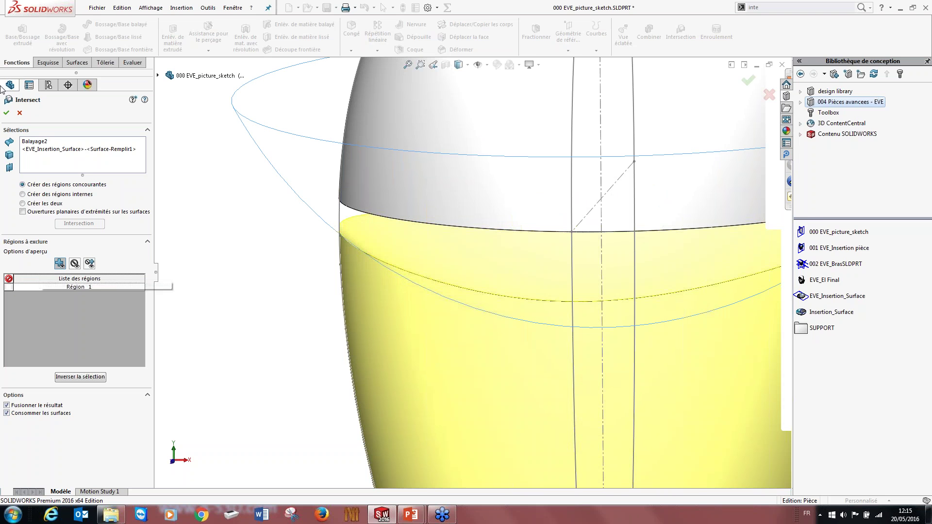
{"action": "left_click", "coordinate": [7, 113]}
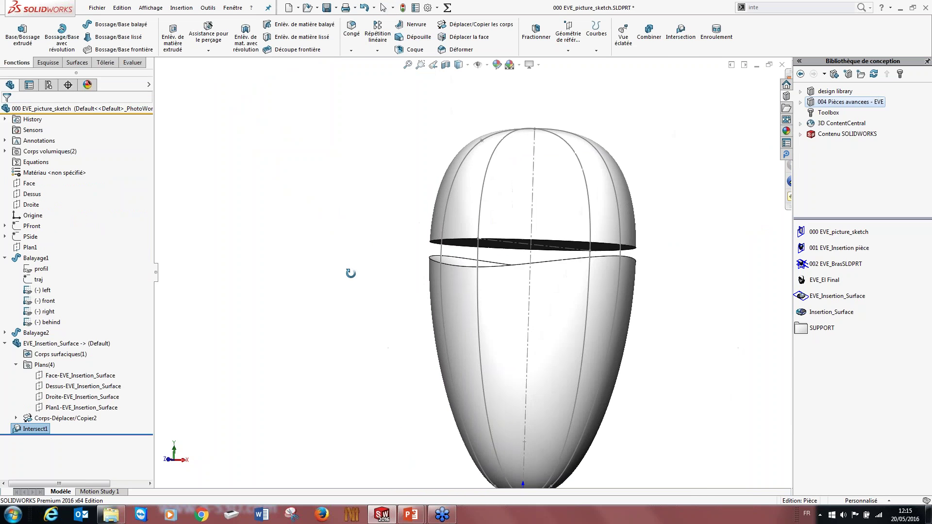
- Inspect the lower body's curved top face, and collapse the EVE_Insertion_Surface and Balayage1 features in the feature tree
{"action": "left_click", "coordinate": [480, 280]}
{"action": "middle_click_drag", "start_coordinate": [519, 288], "coordinate": [529, 304]}
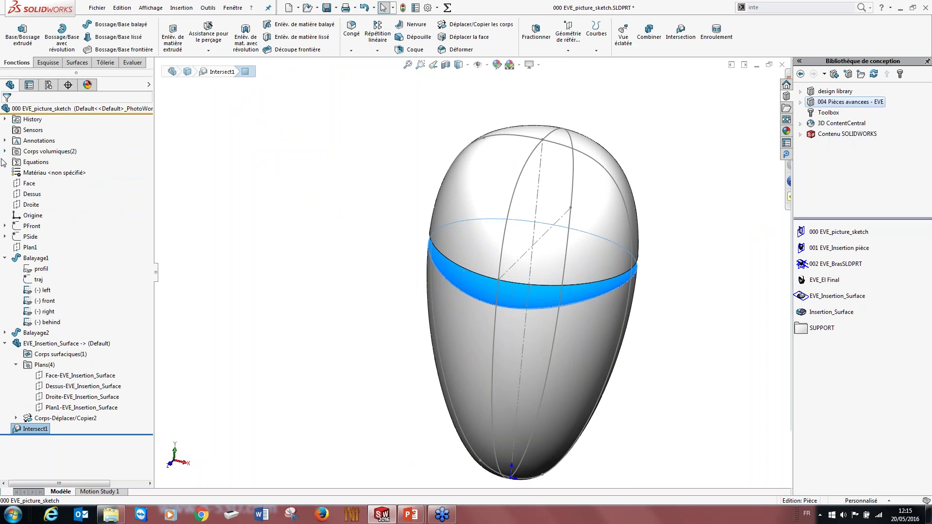
{"action": "left_click", "coordinate": [416, 323]}
{"action": "mouse_move", "coordinate": [417, 324]}
{"action": "middle_mouse_down"}
{"action": "mouse_move", "coordinate": [432, 299]}
{"action": "mouse_move", "coordinate": [450, 304]}
{"action": "middle_mouse_up"}
{"action": "scroll", "coordinate": [451, 304], "scroll_direction": "up", "scroll_amount": 3}
{"action": "middle_click_drag", "start_coordinate": [557, 344], "coordinate": [562, 314]}
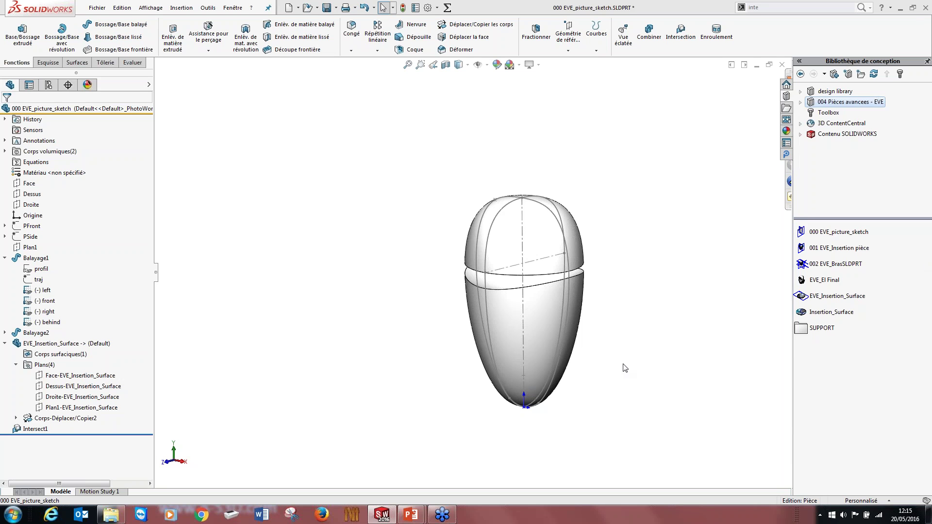
{"action": "left_click", "coordinate": [5, 343]}
{"action": "left_click", "coordinate": [5, 258]}
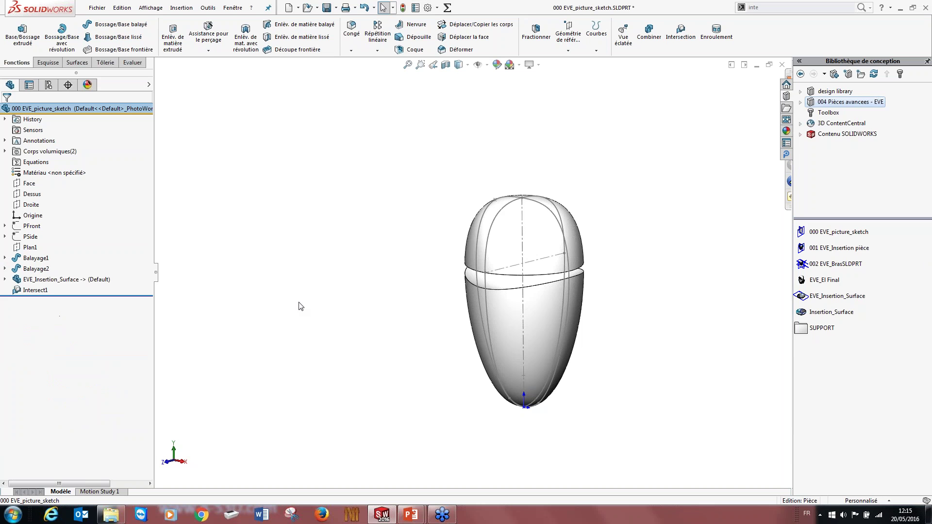
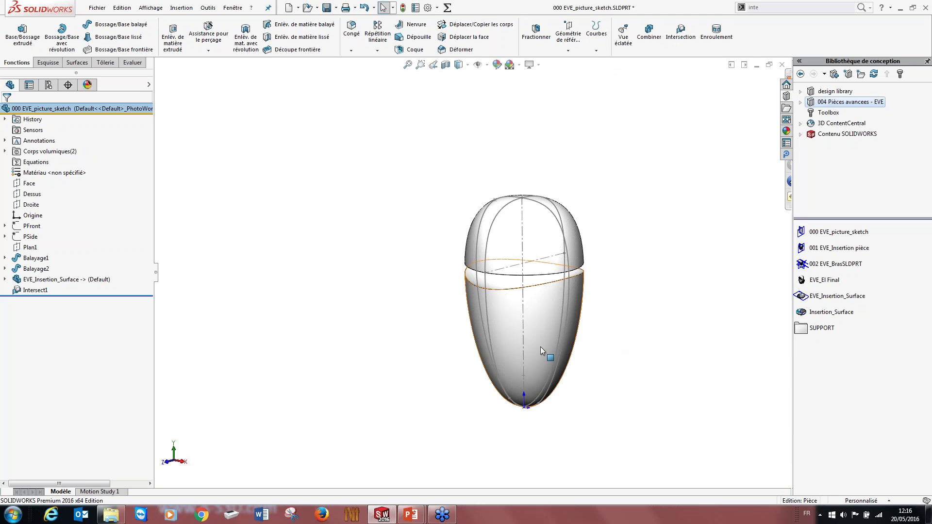
- Examine the gap between the upper and lower solid bodies from the front and from angled views
{"action": "scroll", "coordinate": [544, 346], "scroll_direction": "down", "scroll_amount": 3}
{"action": "middle_click_drag", "start_coordinate": [544, 345], "coordinate": [619, 227]}
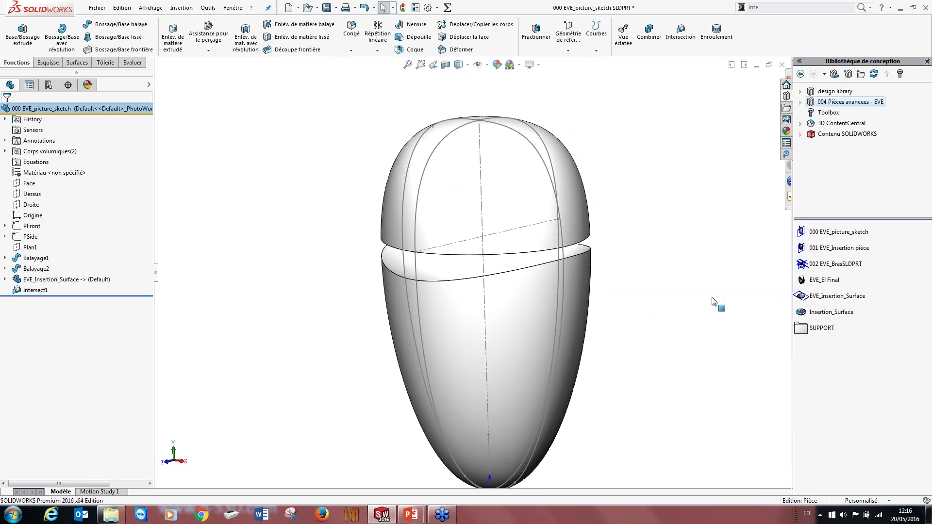
{"action": "middle_click_drag", "start_coordinate": [458, 226], "coordinate": [500, 217]}
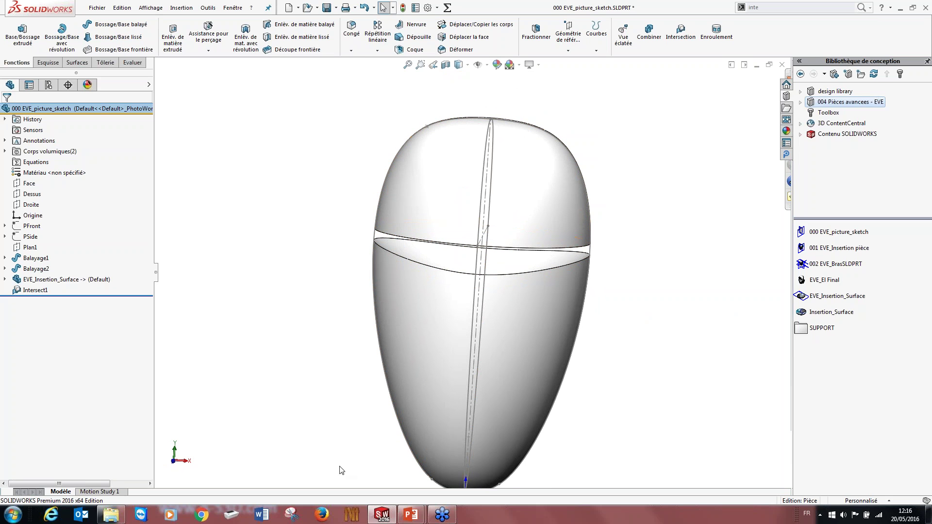
{"action": "key", "text": "ctrl+1"}
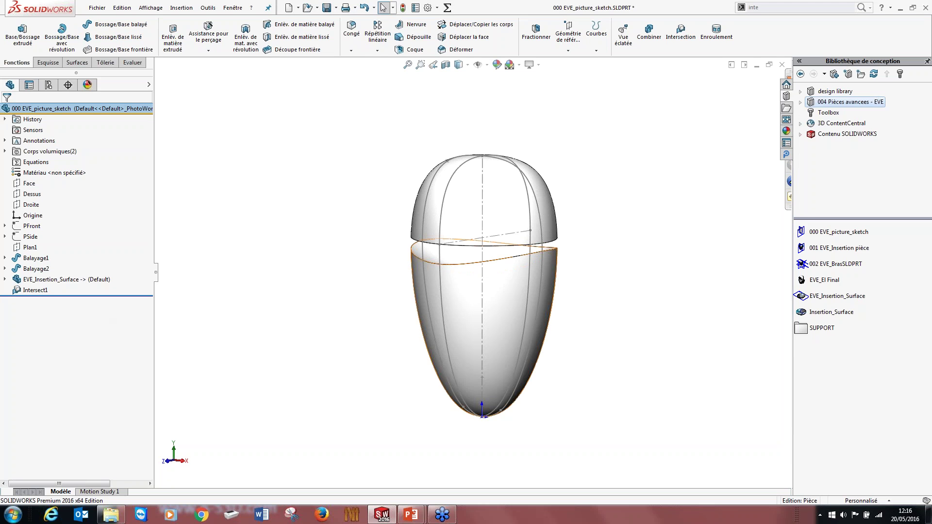
{"action": "left_click", "coordinate": [473, 278]}
{"action": "left_click", "coordinate": [370, 254]}
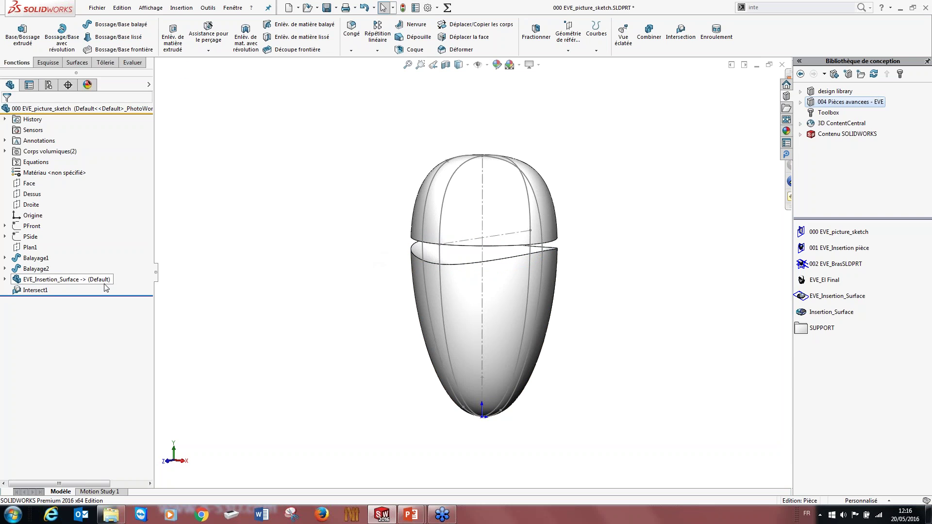
{"action": "left_click", "coordinate": [181, 7]}
{"action": "mouse_move", "coordinate": [202, 10]}
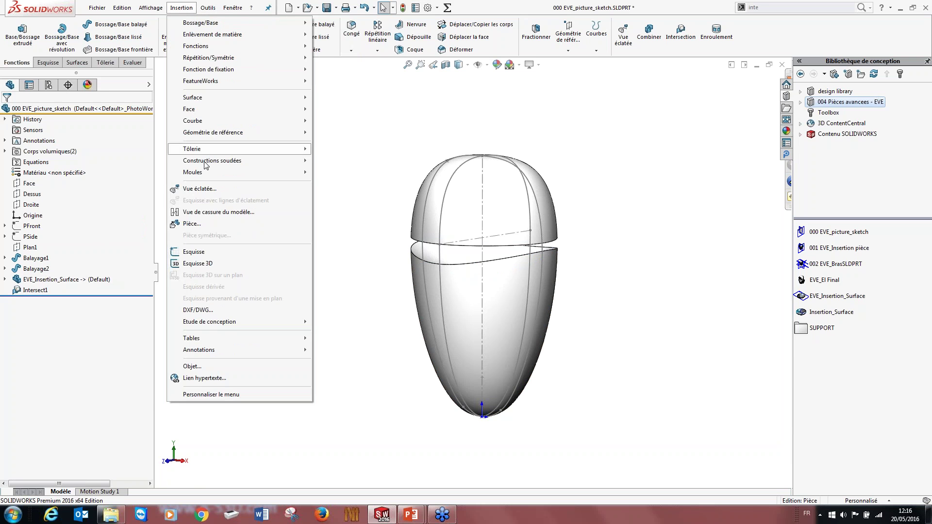
{"action": "left_click", "coordinate": [193, 223]}
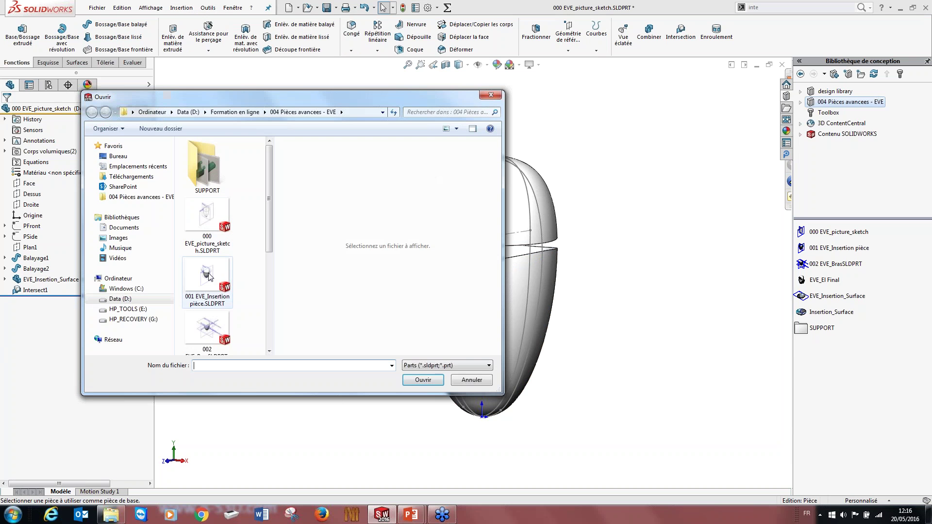
{"action": "left_click_drag", "start_coordinate": [269, 247], "coordinate": [269, 335]}
{"action": "left_click", "coordinate": [208, 272]}
{"action": "left_click", "coordinate": [413, 382]}
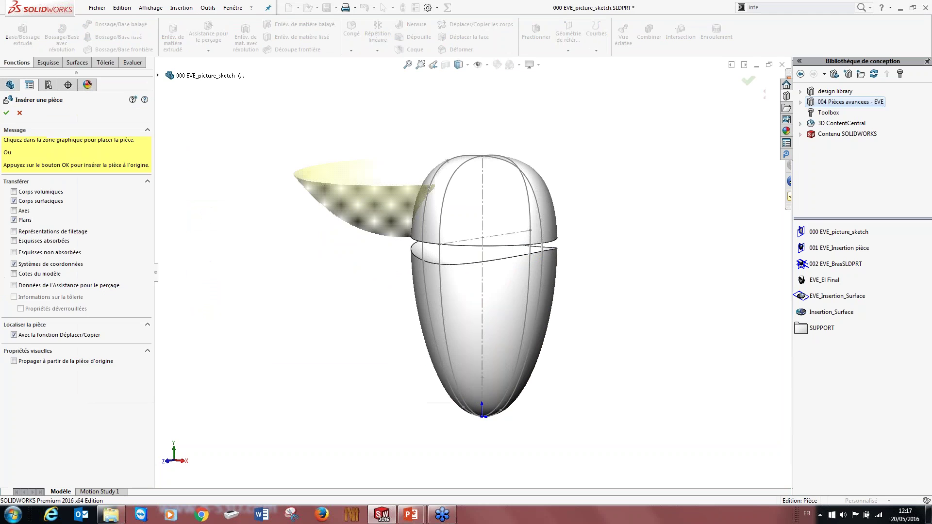
{"action": "left_click", "coordinate": [14, 335]}
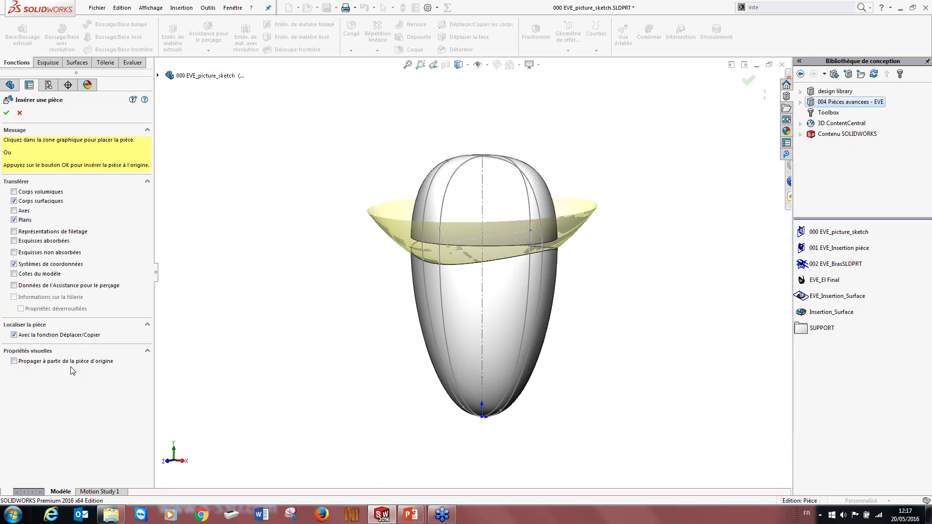
{"action": "left_click", "coordinate": [18, 113]}
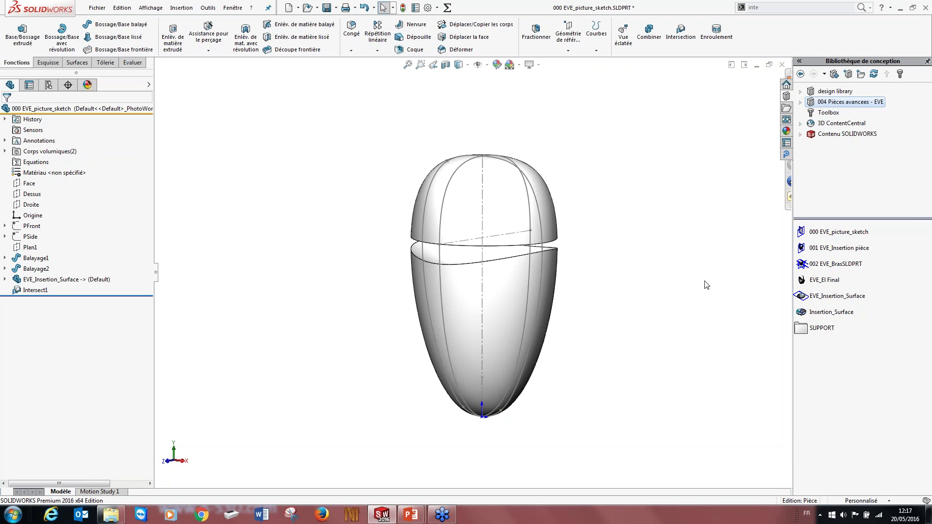
{"action": "left_click", "coordinate": [47, 281]}
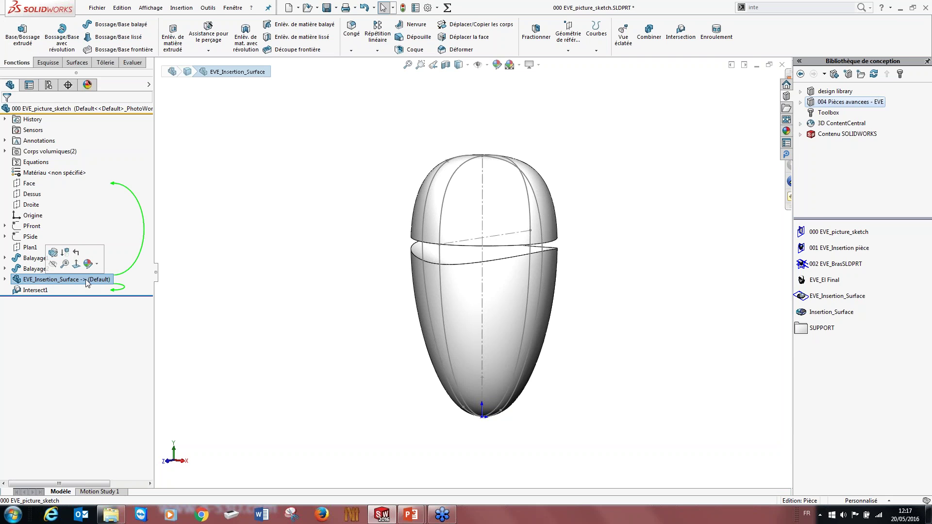
{"action": "left_click", "coordinate": [261, 308]}
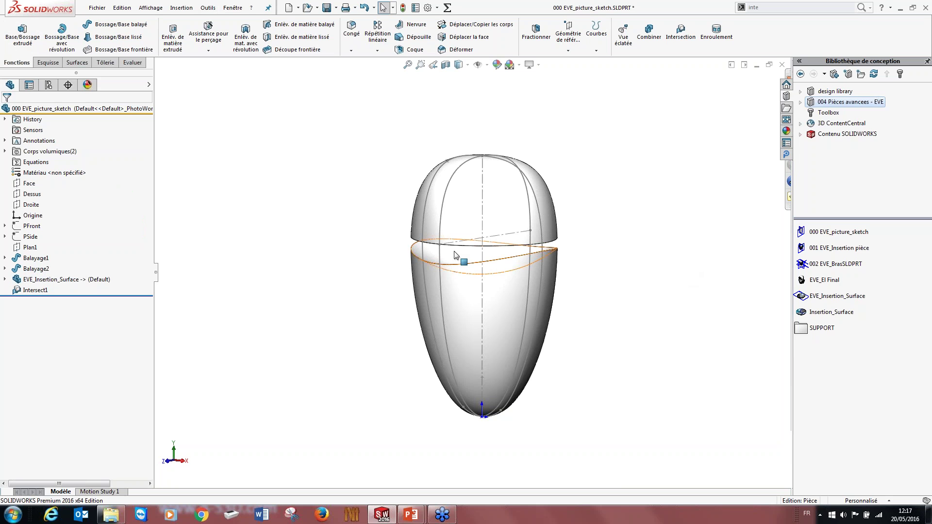
{"action": "left_click", "coordinate": [460, 272]}
{"action": "mouse_move", "coordinate": [460, 272]}
{"action": "middle_mouse_down"}
{"action": "mouse_move", "coordinate": [495, 270]}
{"action": "mouse_move", "coordinate": [476, 270]}
{"action": "mouse_move", "coordinate": [472, 258]}
{"action": "middle_mouse_up"}
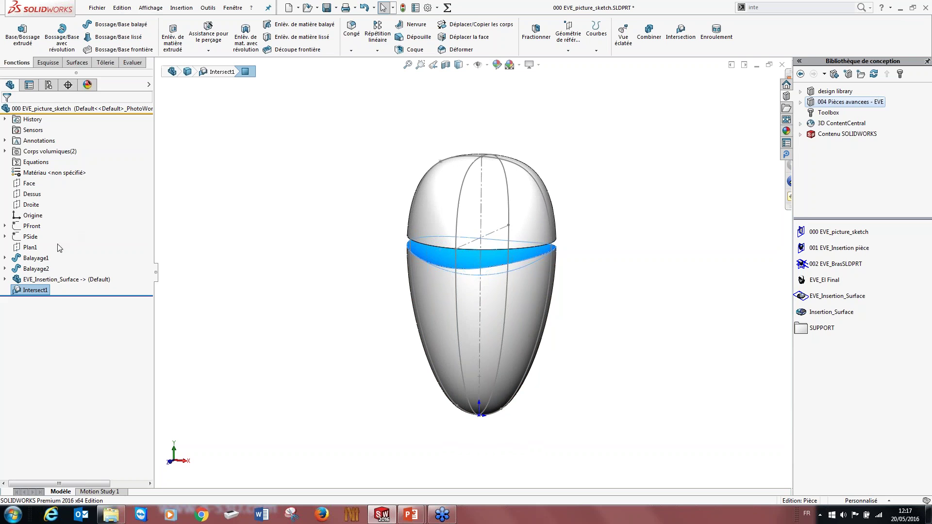
{"action": "left_click", "coordinate": [112, 515]}
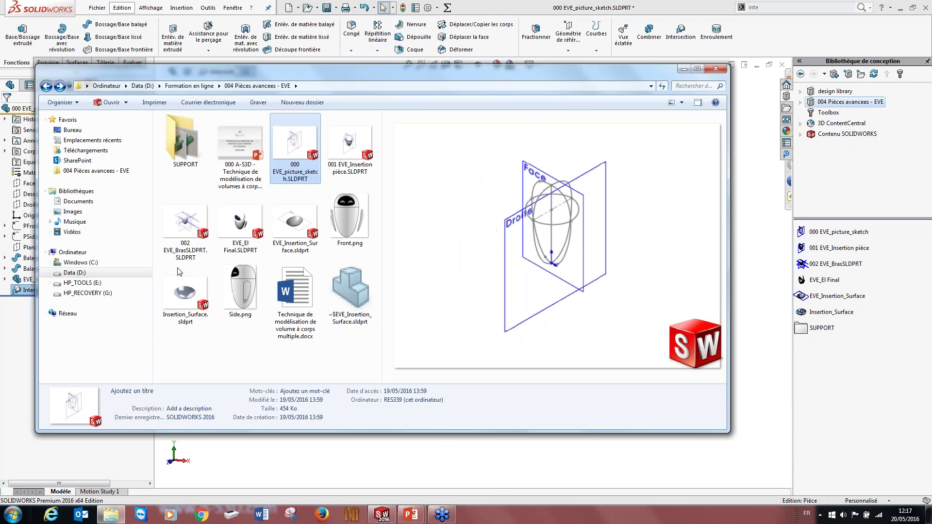
{"action": "double_click", "coordinate": [184, 305]}
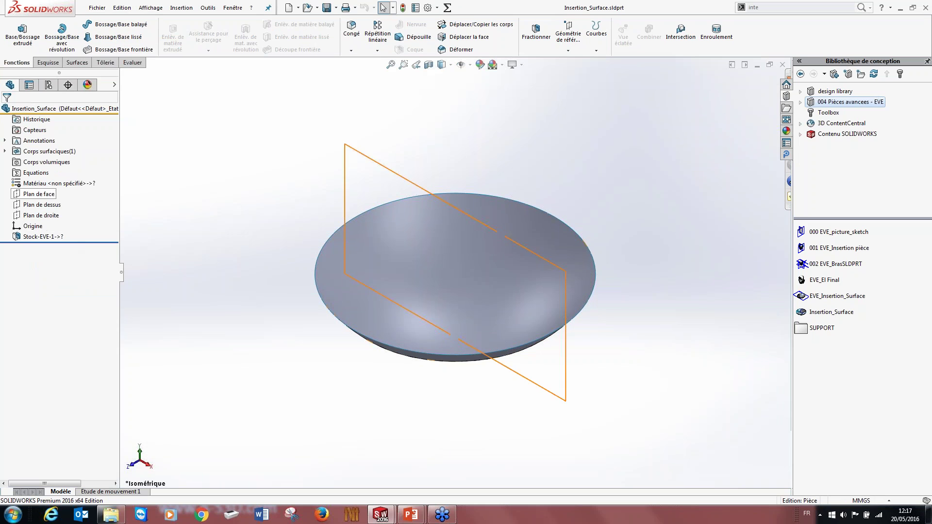
{"action": "left_click", "coordinate": [782, 65]}
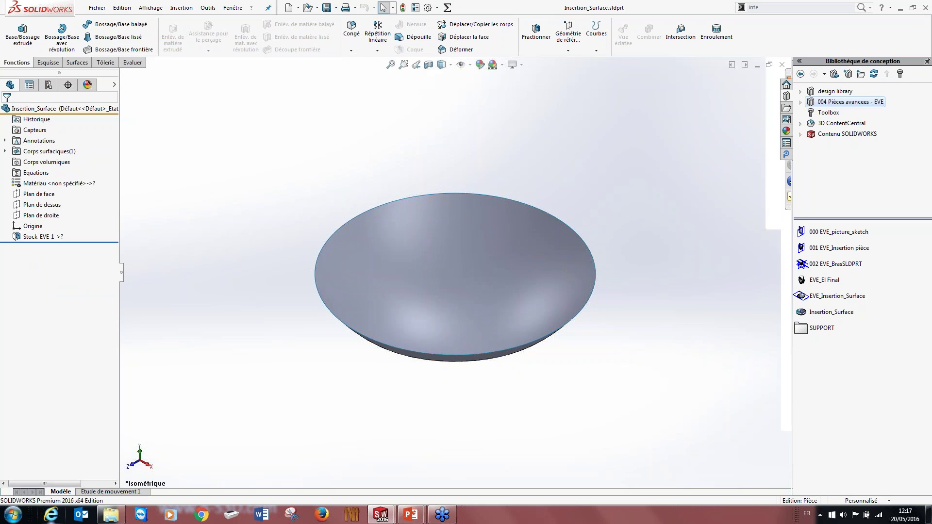
- Open the part EVE_Insertion_Surface.sldprt and examine its filled surface and the sketches behind it
{"action": "left_click", "coordinate": [110, 515]}
{"action": "double_click", "coordinate": [294, 222]}
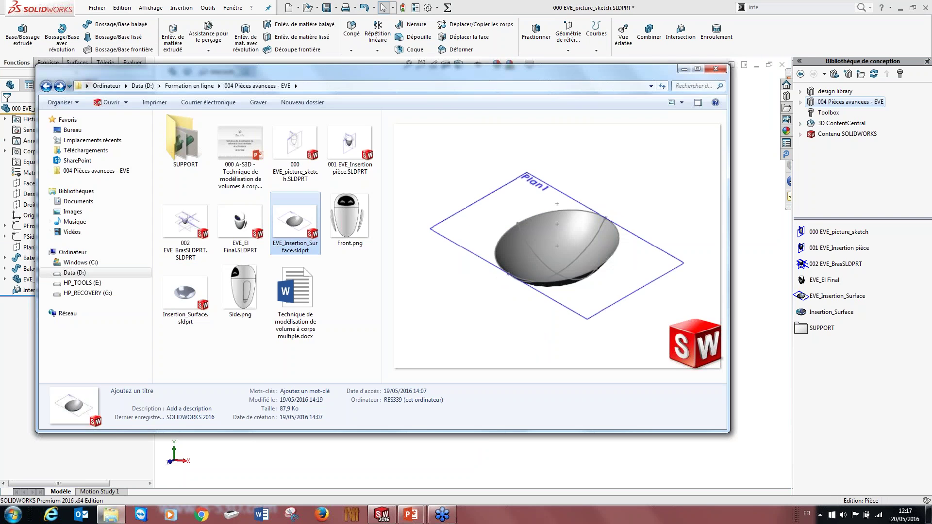
{"action": "left_click", "coordinate": [425, 265]}
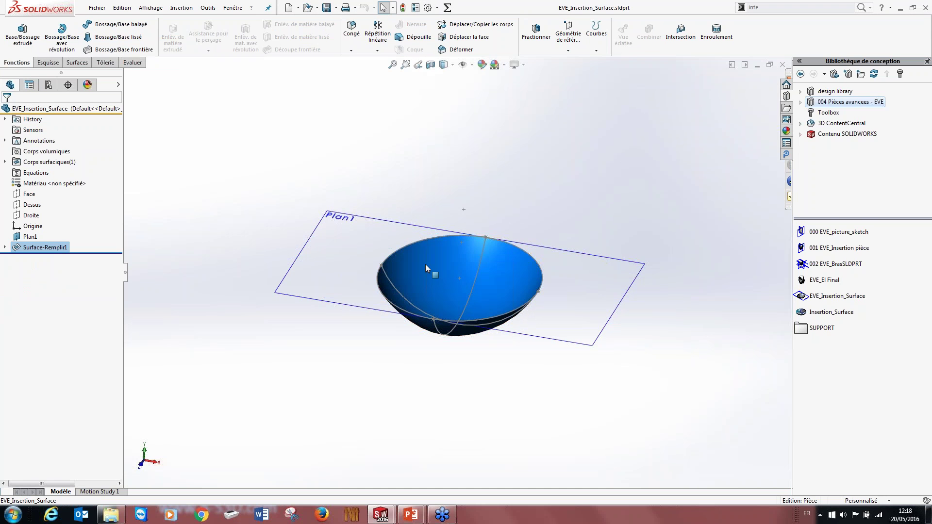
{"action": "middle_click_drag", "start_coordinate": [473, 283], "coordinate": [453, 380]}
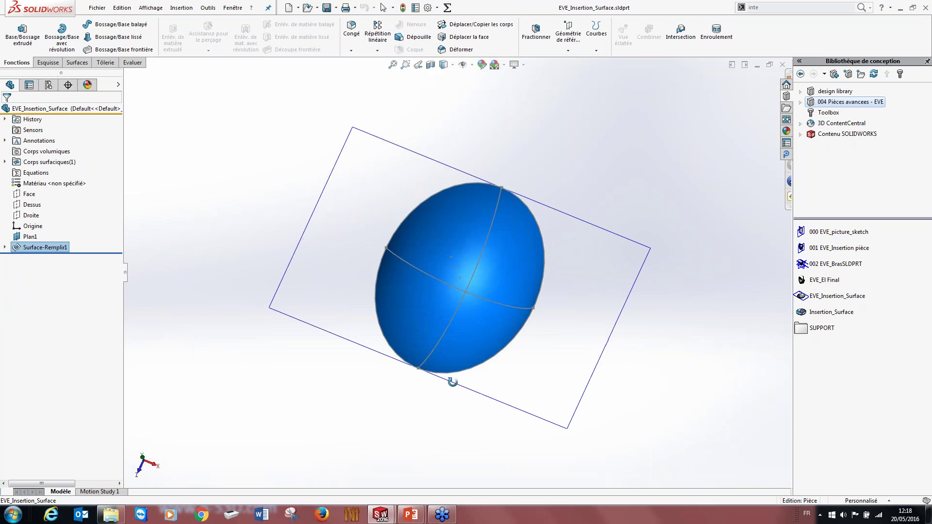
{"action": "left_click", "coordinate": [423, 274]}
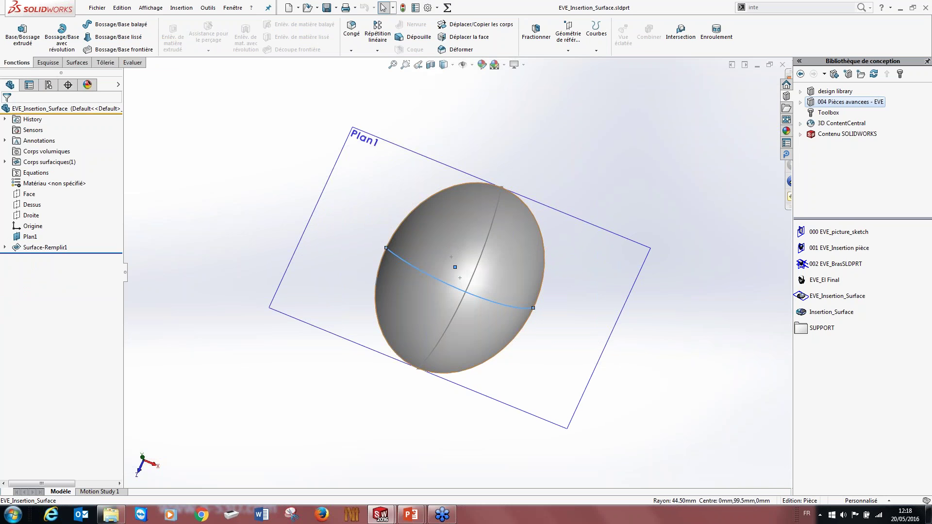
{"action": "left_click", "coordinate": [47, 269]}
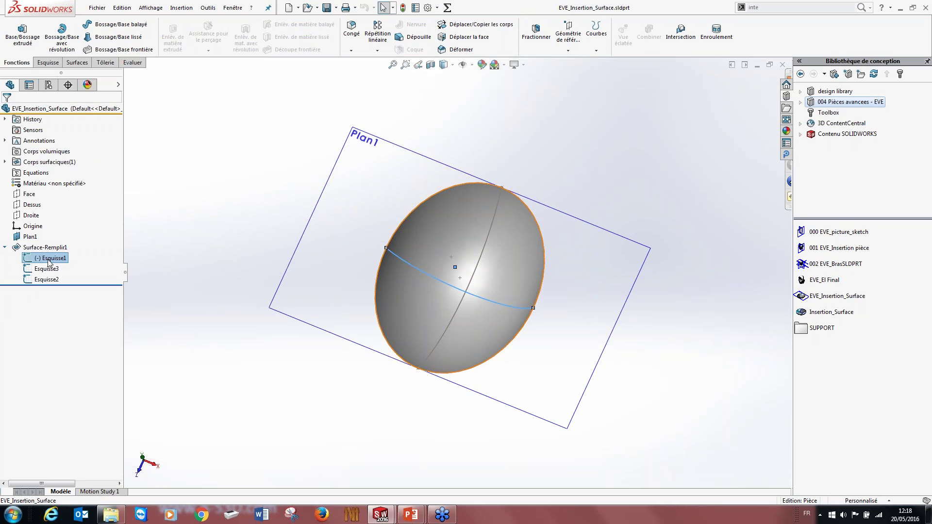
{"action": "left_click", "coordinate": [46, 280]}
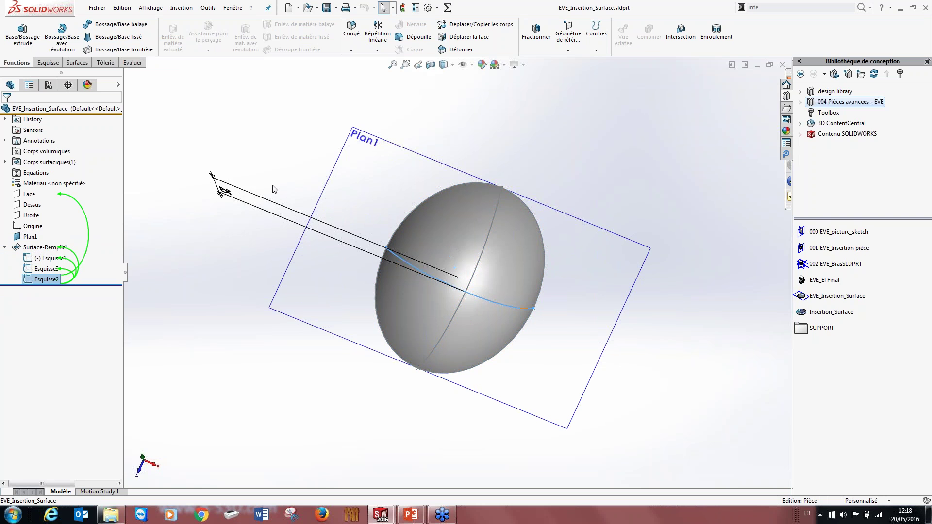
- Set the D2 dimension of Esquisse1 to 80 mm and rebuild the surface part
{"action": "left_click", "coordinate": [48, 259]}
{"action": "double_click", "coordinate": [675, 305]}
{"action": "type", "text": "80"}
{"action": "key", "text": "Return"}
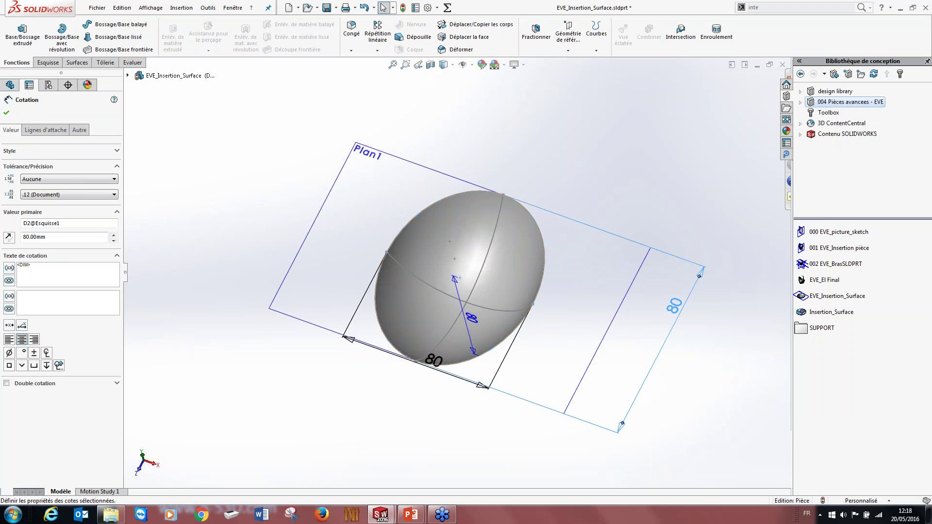
{"action": "left_click", "coordinate": [403, 8]}
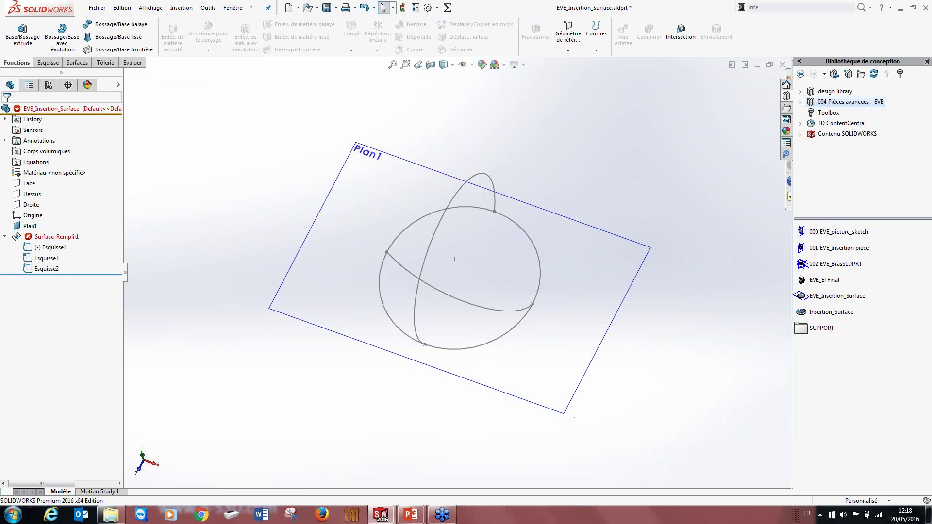
{"action": "middle_click_drag", "start_coordinate": [551, 194], "coordinate": [514, 196]}
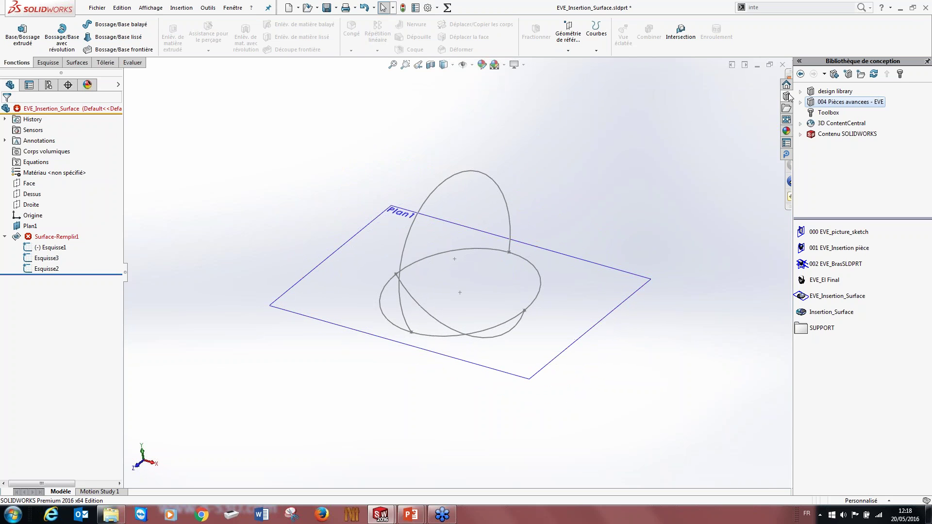
- Close the EVE_Insertion_Surface part without saving its modifications
{"action": "left_click", "coordinate": [782, 65]}
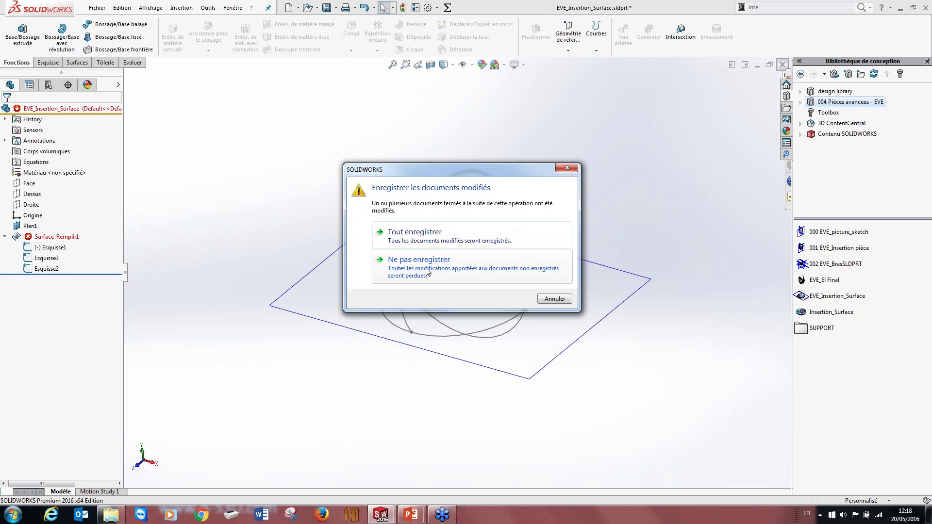
{"action": "left_click", "coordinate": [555, 299]}
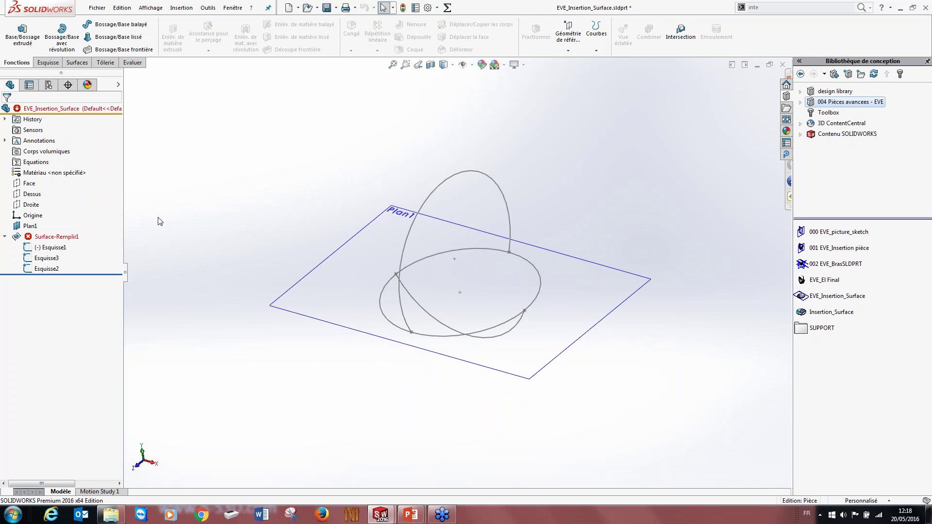
{"action": "left_click", "coordinate": [781, 67]}
{"action": "left_click", "coordinate": [469, 287]}
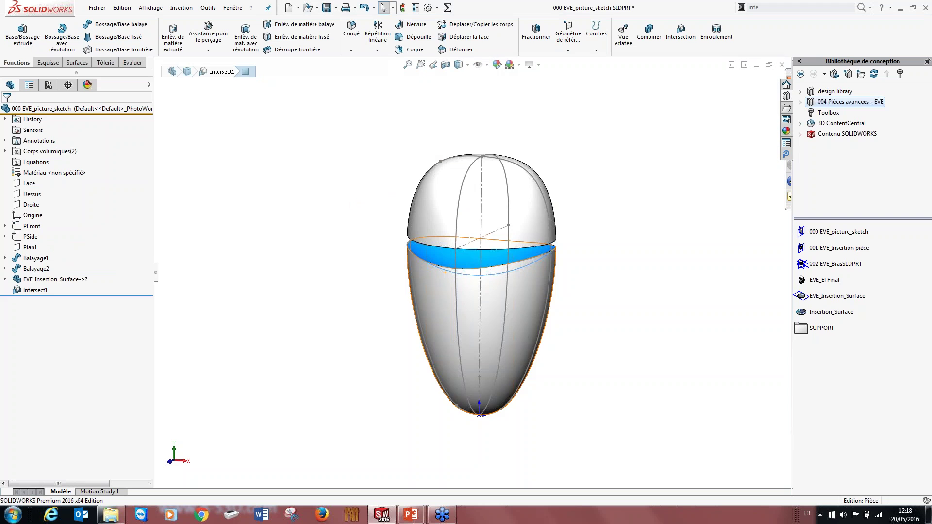
- Start a constant-size fillet on the EVE body and set its parameters to Asymétrique
{"action": "left_click", "coordinate": [662, 309]}
{"action": "key", "text": "ctrl+7"}
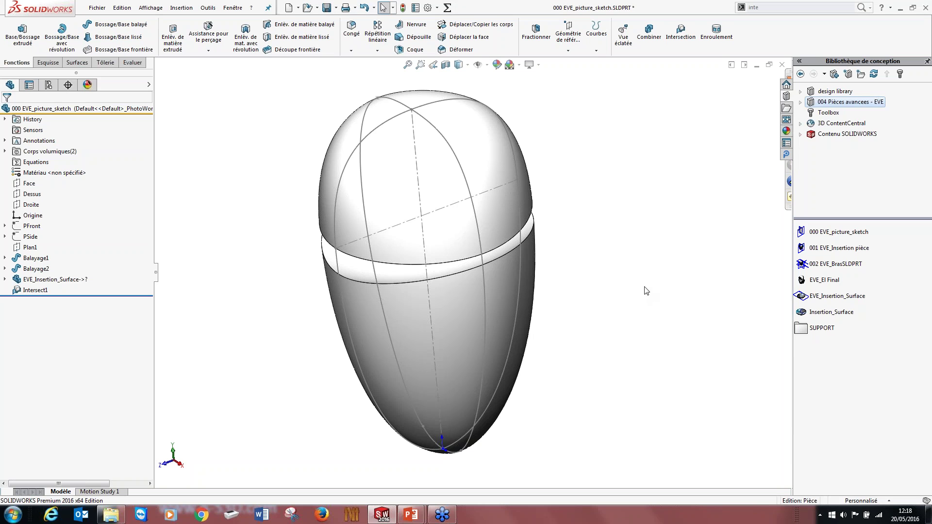
{"action": "scroll", "coordinate": [563, 313], "scroll_direction": "up", "scroll_amount": 2}
{"action": "middle_click_drag", "start_coordinate": [524, 301], "coordinate": [485, 272]}
{"action": "middle_click_drag", "start_coordinate": [737, 298], "coordinate": [418, 321]}
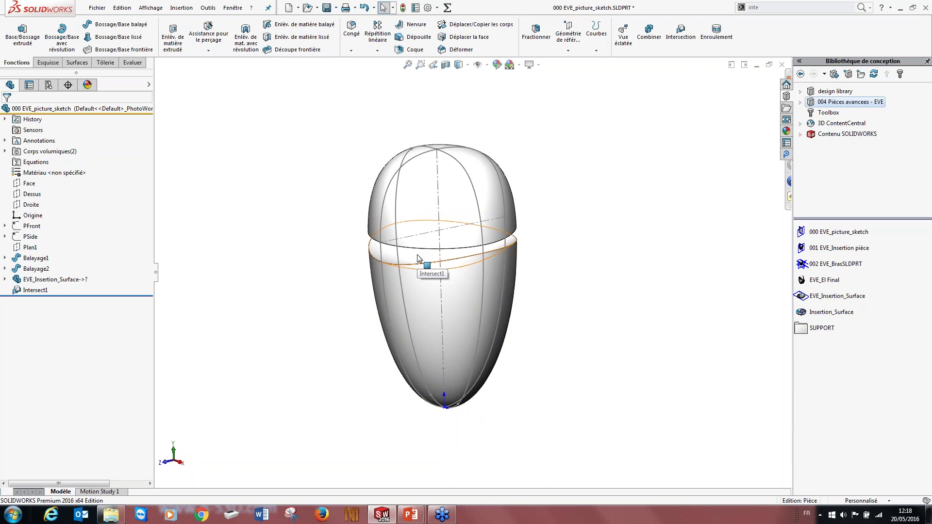
{"action": "scroll", "coordinate": [418, 258], "scroll_direction": "down", "scroll_amount": 3}
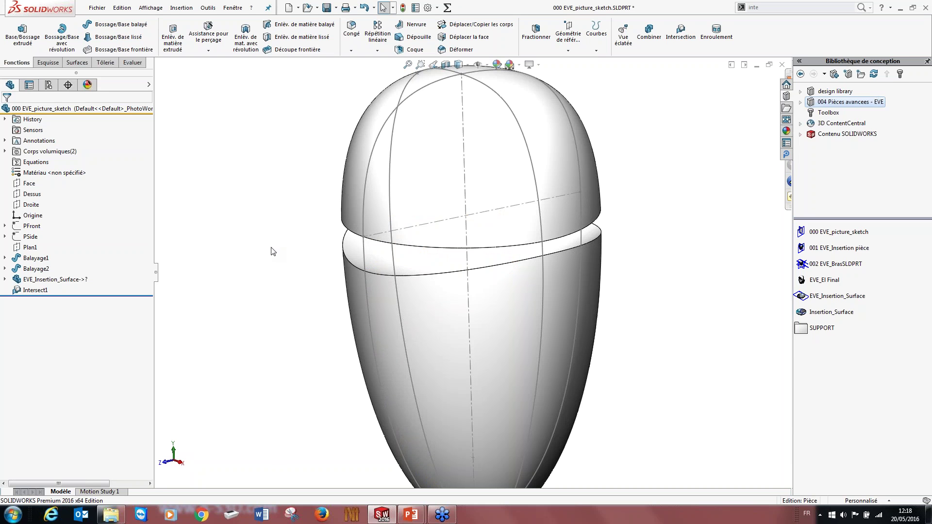
{"action": "left_click", "coordinate": [353, 37]}
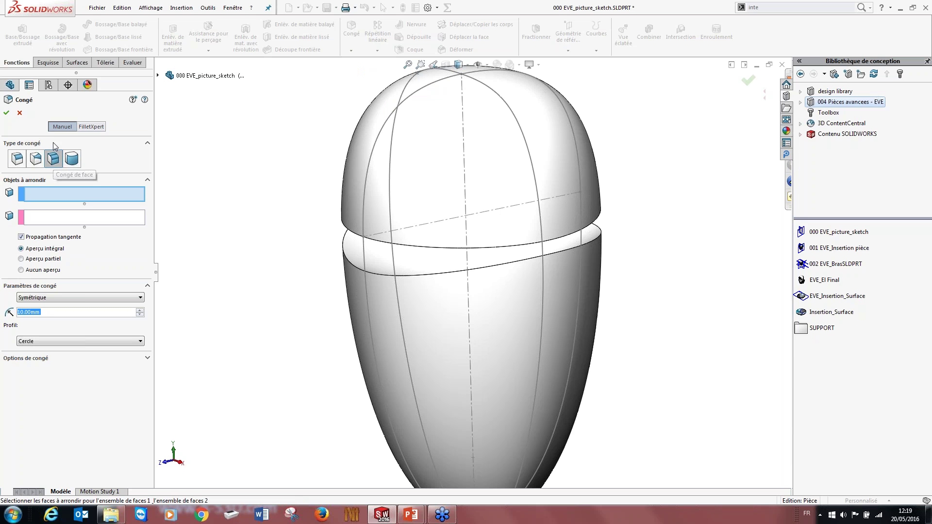
{"action": "left_click", "coordinate": [17, 162]}
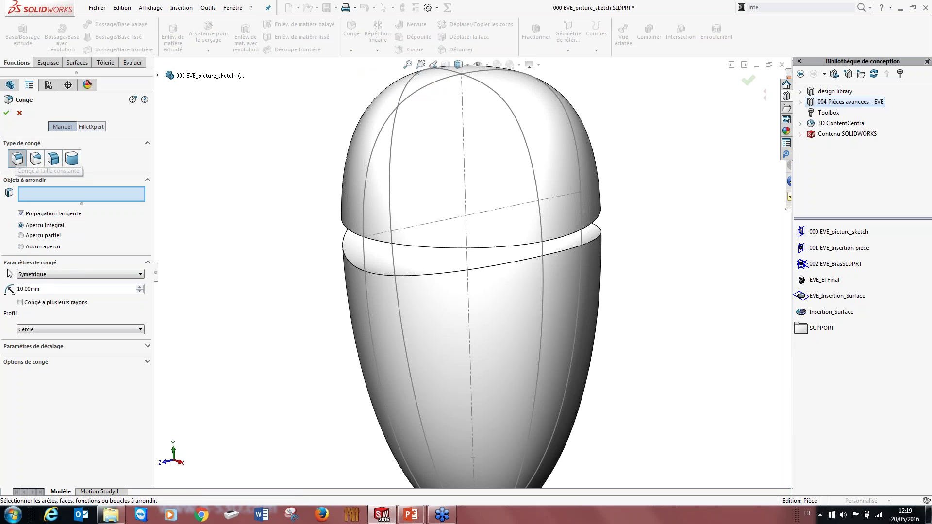
{"action": "left_click", "coordinate": [59, 276]}
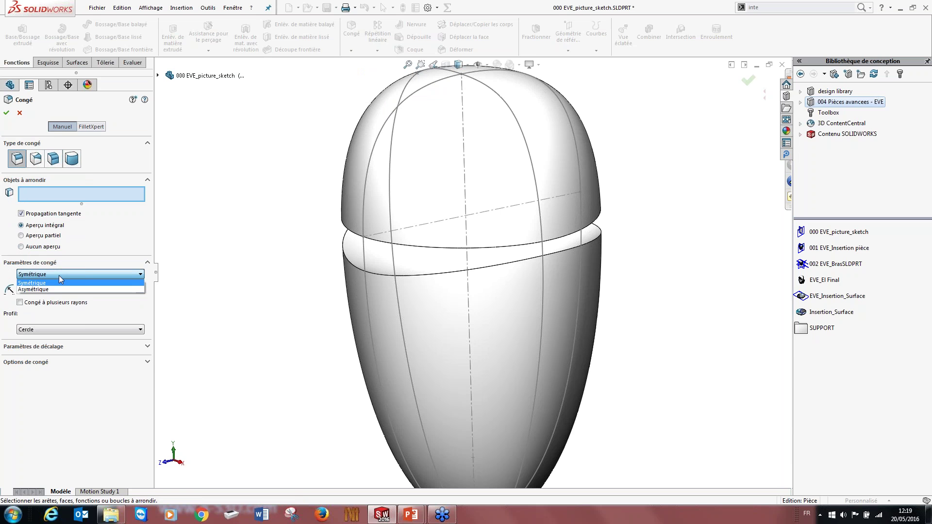
{"action": "left_click", "coordinate": [59, 289]}
{"action": "middle_click_drag", "start_coordinate": [558, 330], "coordinate": [612, 318]}
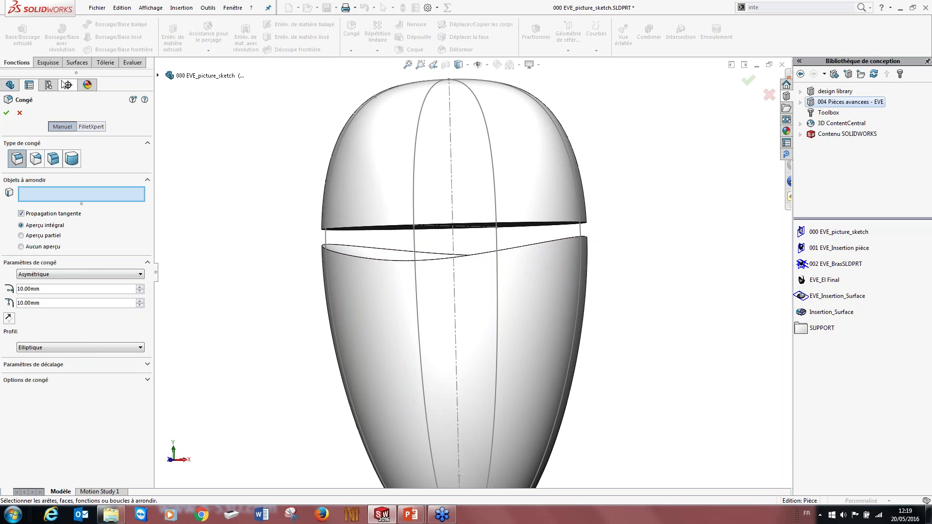
{"action": "left_click", "coordinate": [47, 291]}
{"action": "middle_click_drag", "start_coordinate": [557, 212], "coordinate": [553, 235]}
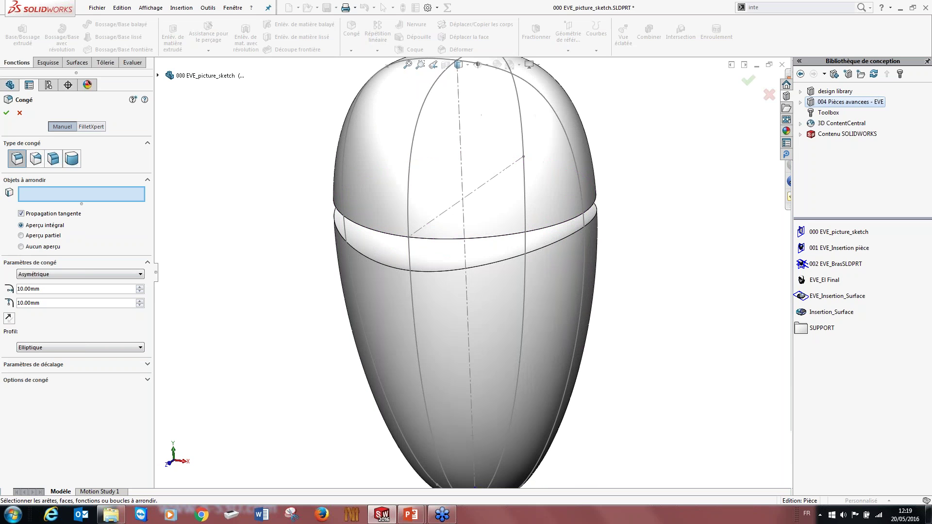
{"action": "left_click", "coordinate": [386, 183]}
{"action": "middle_click_drag", "start_coordinate": [485, 253], "coordinate": [437, 176]}
{"action": "scroll", "coordinate": [447, 229], "scroll_direction": "up", "scroll_amount": 5}
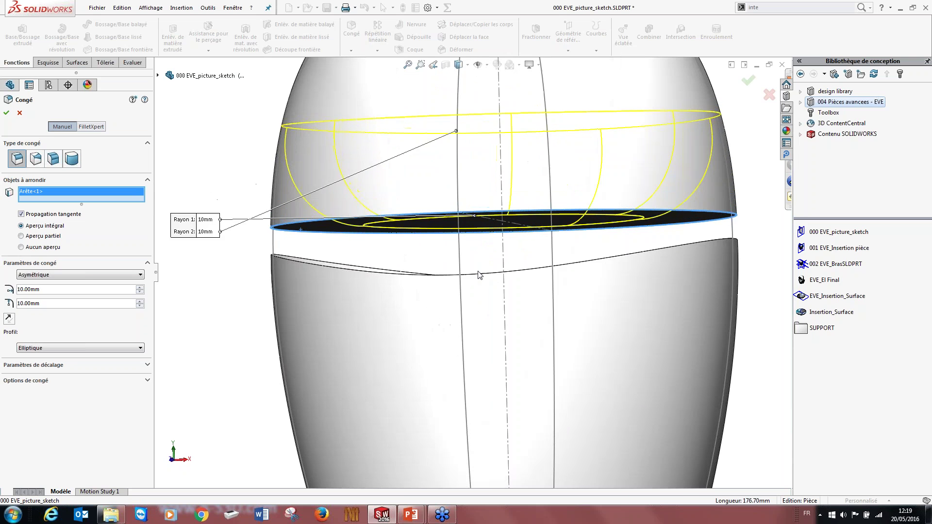
{"action": "middle_click_drag", "start_coordinate": [454, 280], "coordinate": [388, 190]}
{"action": "right_click", "coordinate": [44, 201]}
{"action": "left_click", "coordinate": [73, 214]}
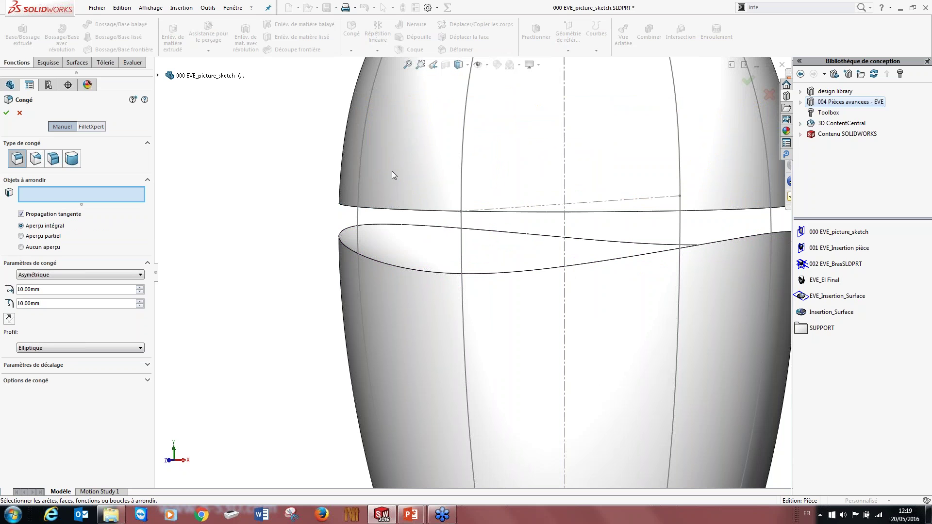
- Select the lower rim edge of the EVE head as the edge for the asymmetric fillet
{"action": "left_click", "coordinate": [389, 213]}
{"action": "middle_click_drag", "start_coordinate": [389, 216], "coordinate": [435, 238]}
{"action": "left_click_drag", "start_coordinate": [276, 259], "coordinate": [242, 235]}
{"action": "middle_click_drag", "start_coordinate": [573, 316], "coordinate": [426, 249]}
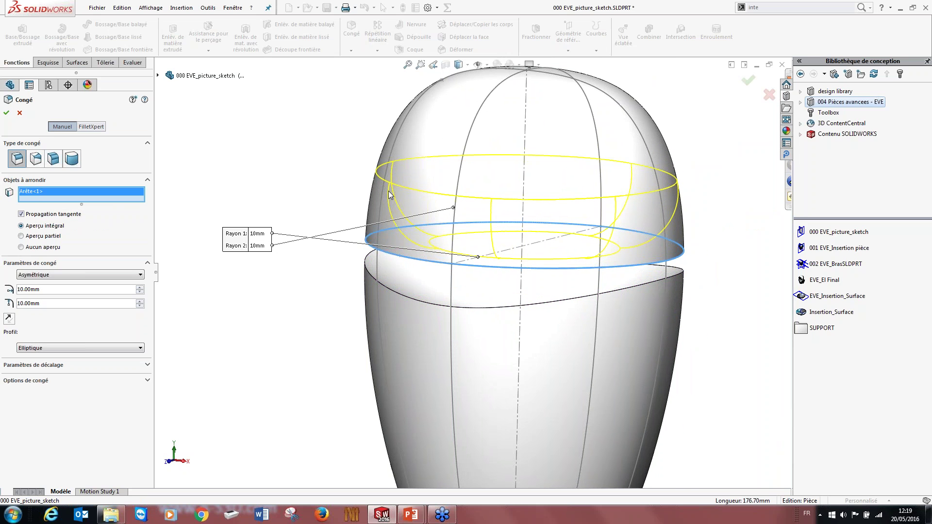
- Set the fillet's first radius to 8 mm and create the asymmetric fillet on the head's rim
{"action": "double_click", "coordinate": [54, 288]}
{"action": "double_click", "coordinate": [40, 303]}
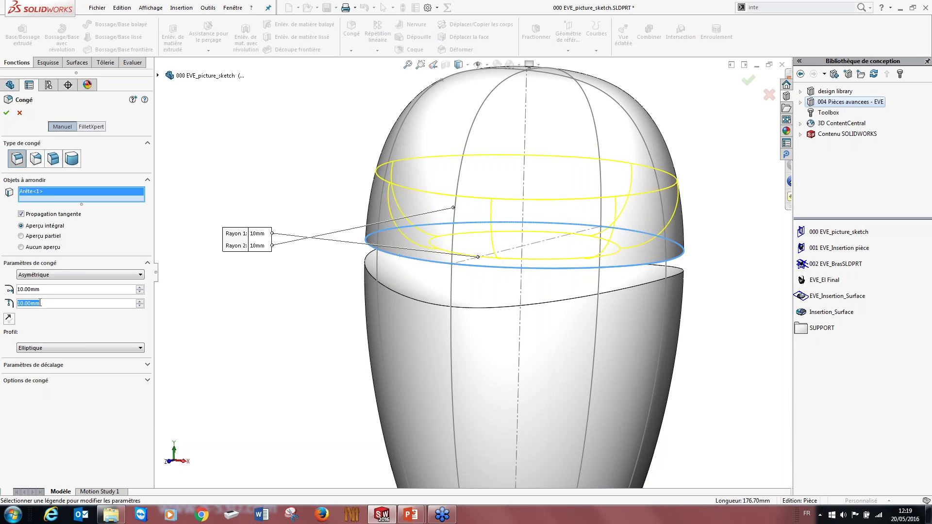
{"action": "double_click", "coordinate": [42, 290]}
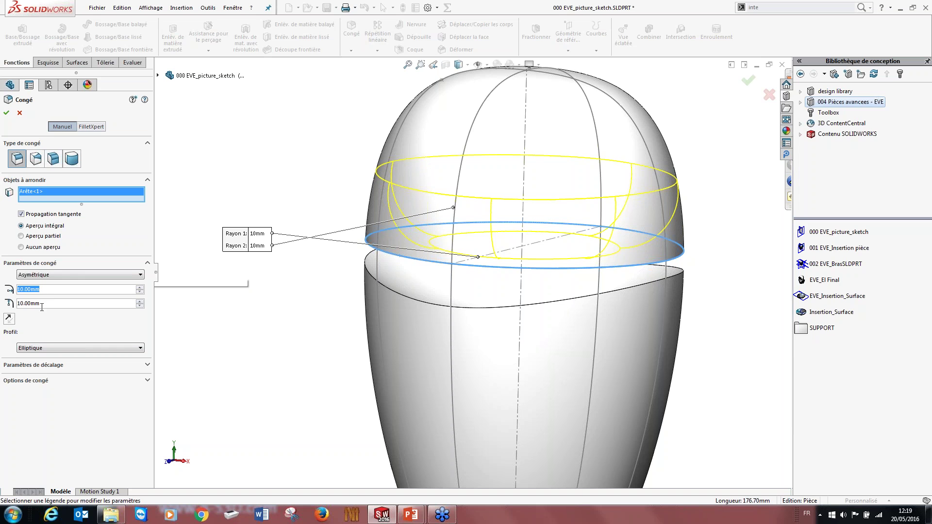
{"action": "double_click", "coordinate": [45, 306]}
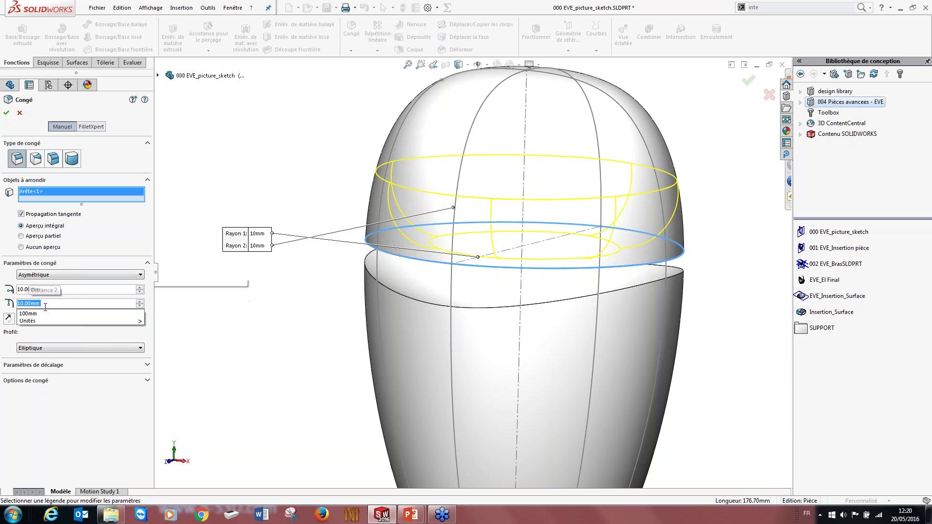
{"action": "left_click", "coordinate": [98, 290]}
{"action": "double_click", "coordinate": [98, 291]}
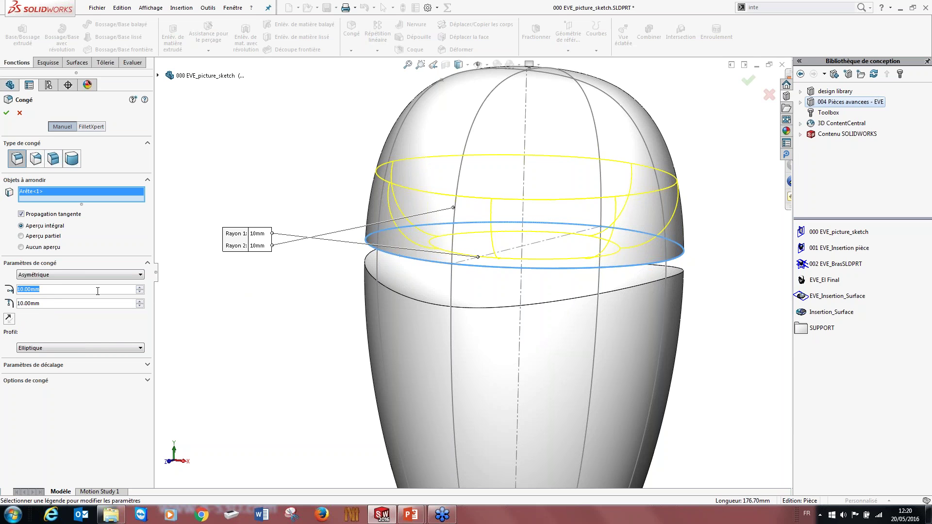
{"action": "type", "text": "8"}
{"action": "key", "text": "Return"}
{"action": "middle_click_drag", "start_coordinate": [346, 283], "coordinate": [384, 211]}
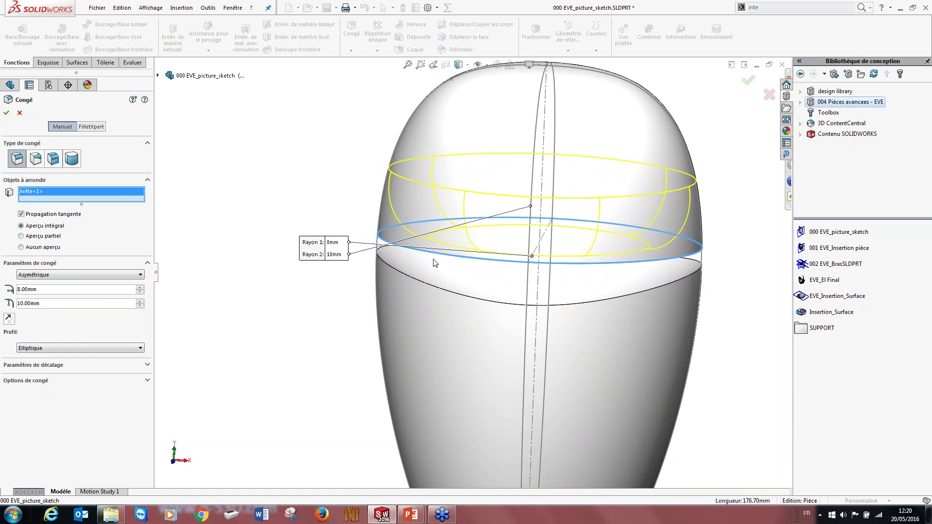
{"action": "middle_click_drag", "start_coordinate": [435, 262], "coordinate": [469, 265]}
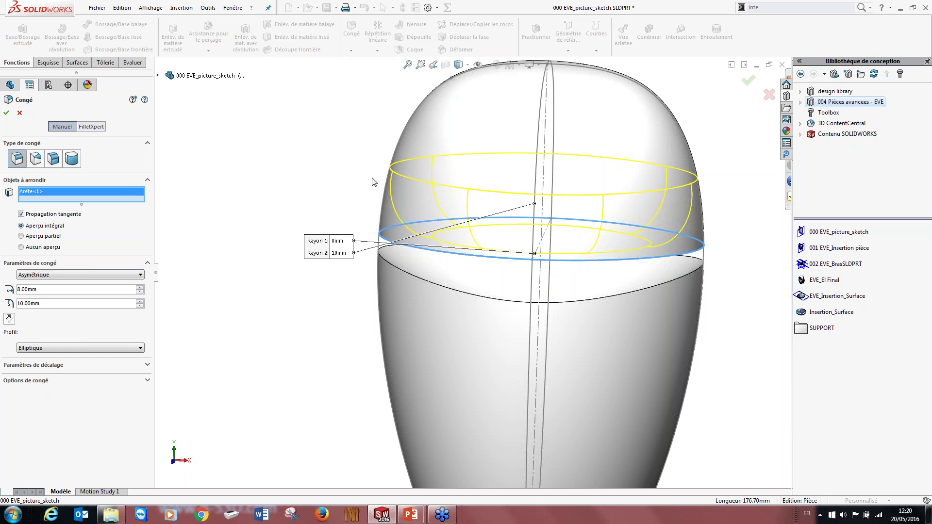
{"action": "middle_click_drag", "start_coordinate": [337, 316], "coordinate": [359, 315]}
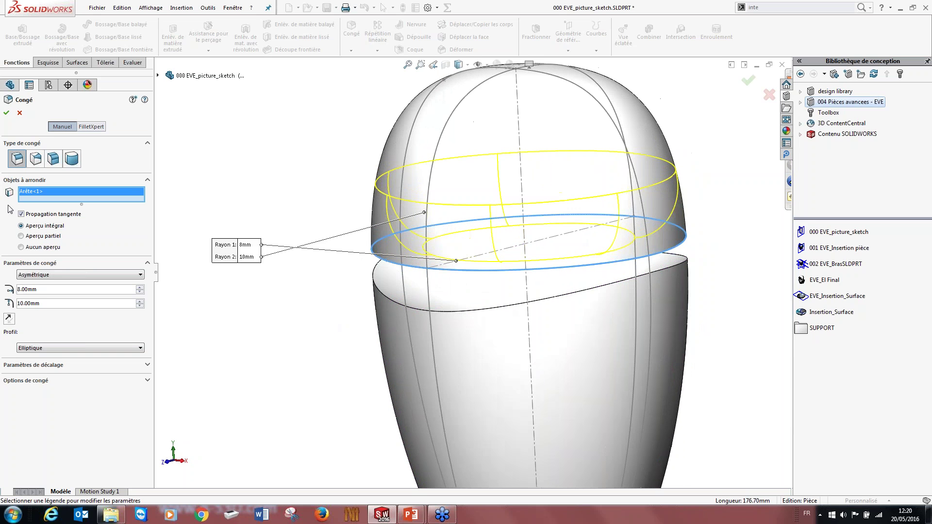
{"action": "left_click", "coordinate": [6, 112]}
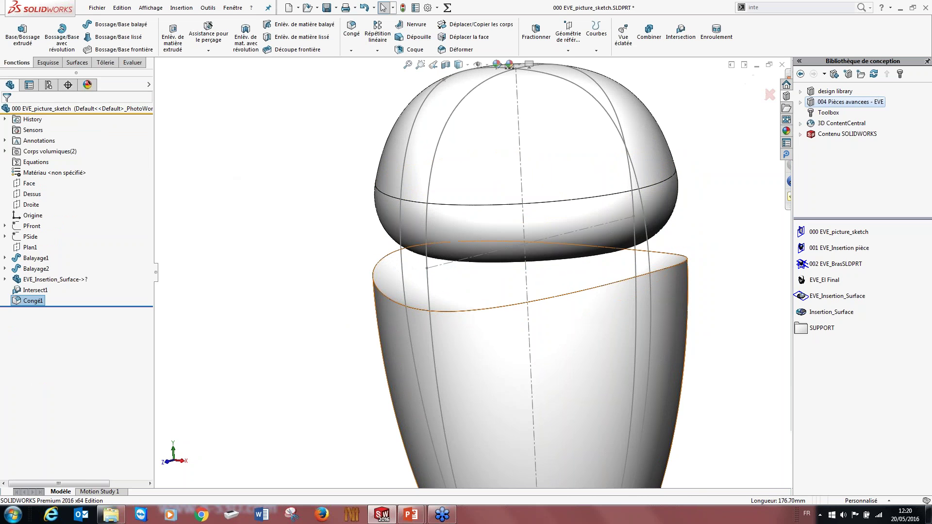
- Examine the filleted rim of the head and its gap to the body from several angles
{"action": "middle_click_drag", "start_coordinate": [582, 264], "coordinate": [559, 296]}
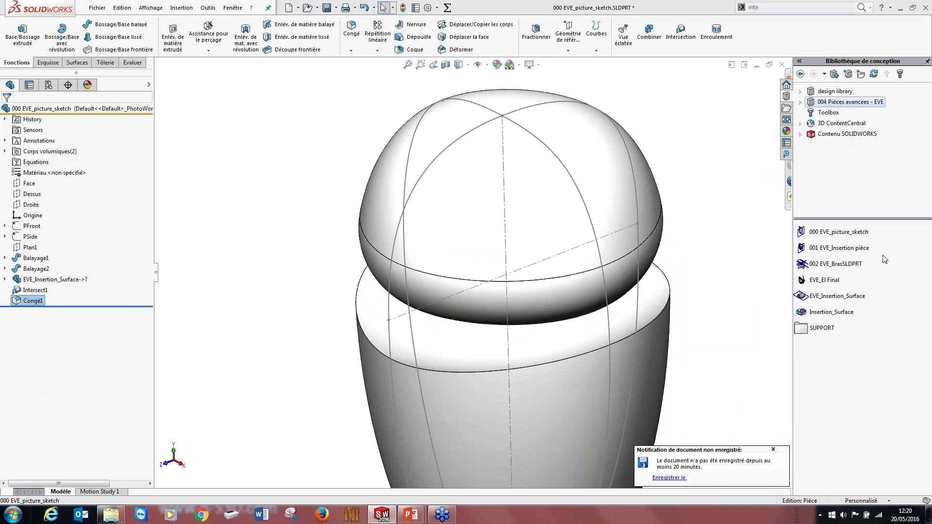
{"action": "middle_click_drag", "start_coordinate": [614, 323], "coordinate": [622, 184]}
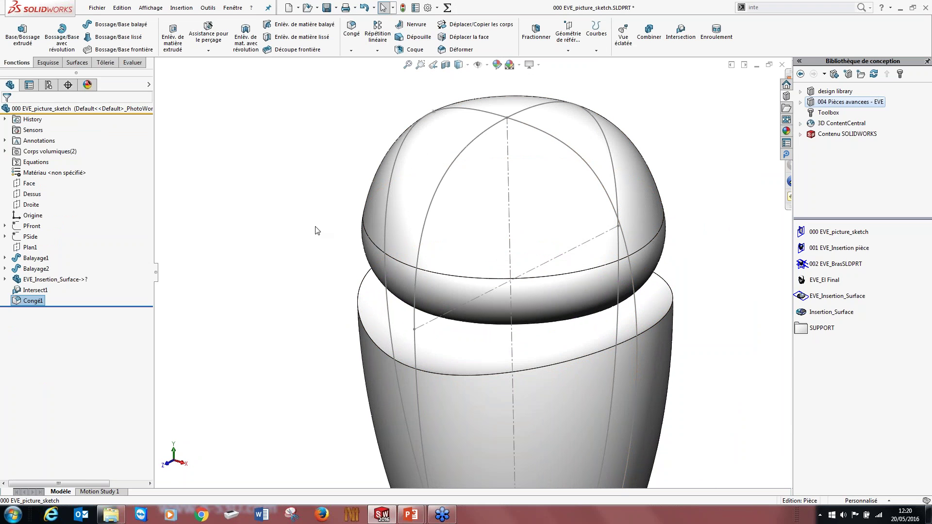
{"action": "left_click", "coordinate": [238, 232]}
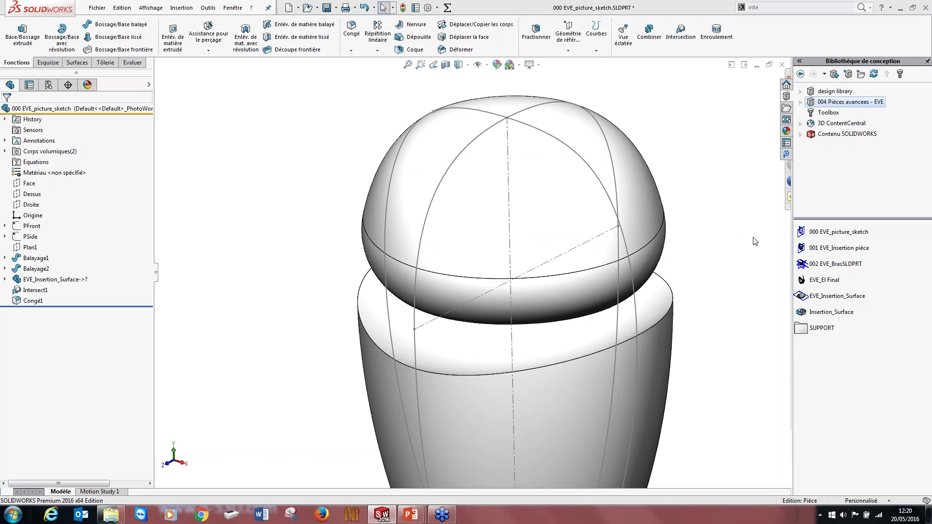
{"action": "scroll", "coordinate": [718, 164], "scroll_direction": "up", "scroll_amount": 5}
{"action": "scroll", "coordinate": [522, 175], "scroll_direction": "down", "scroll_amount": 3}
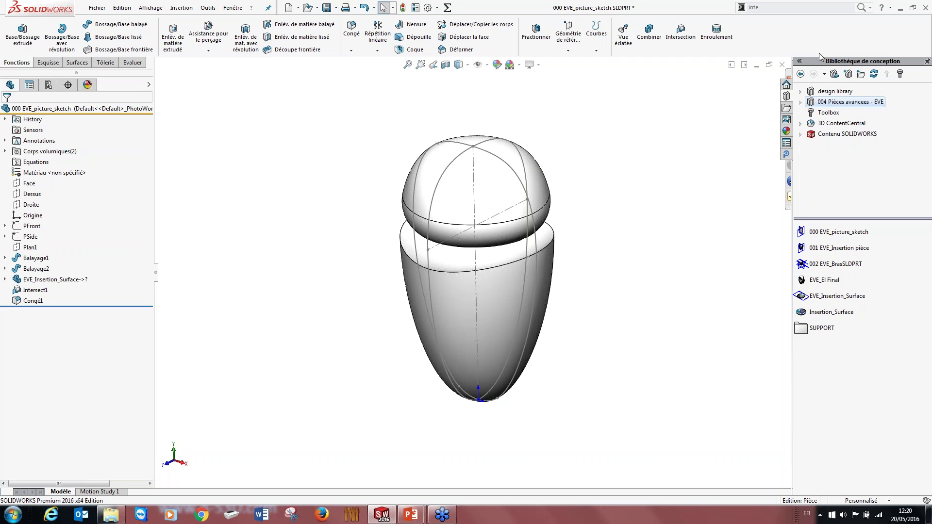
{"action": "left_click", "coordinate": [782, 66]}
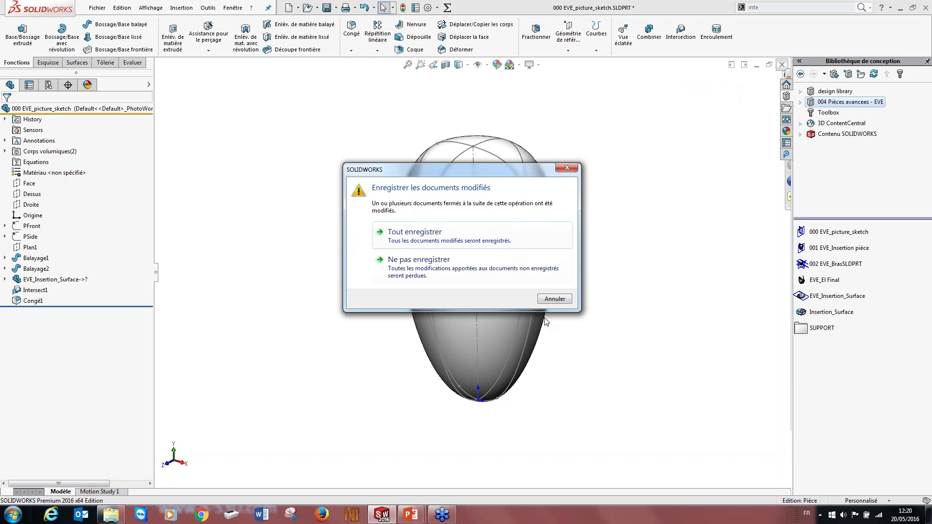
{"action": "left_click", "coordinate": [553, 299]}
{"action": "scroll", "coordinate": [469, 323], "scroll_direction": "up", "scroll_amount": 3}
{"action": "mouse_move", "coordinate": [469, 322]}
{"action": "middle_mouse_down"}
{"action": "mouse_move", "coordinate": [530, 287]}
{"action": "mouse_move", "coordinate": [420, 344]}
{"action": "mouse_move", "coordinate": [370, 337]}
{"action": "mouse_move", "coordinate": [425, 391]}
{"action": "mouse_move", "coordinate": [440, 338]}
{"action": "middle_mouse_up"}
{"action": "scroll", "coordinate": [419, 345], "scroll_direction": "down", "scroll_amount": 5}
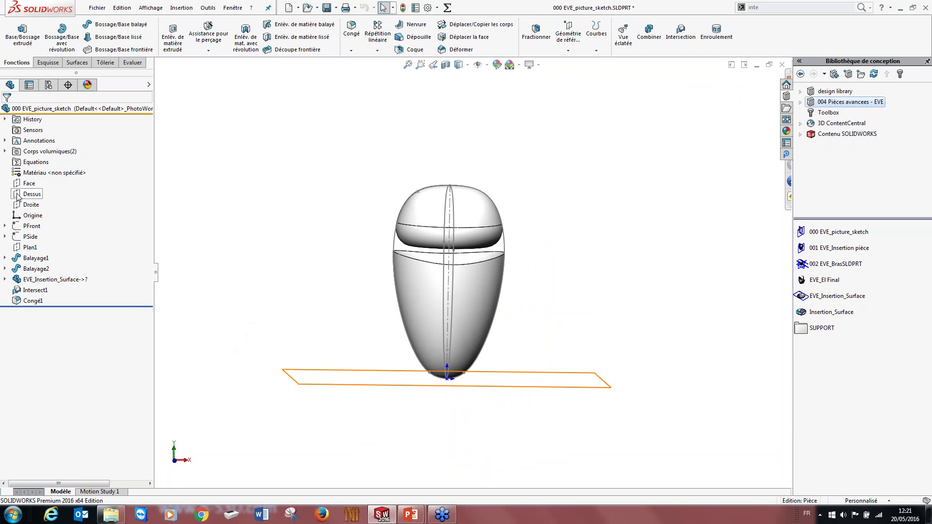
- Show the PFront and PSide sketches with their EVE reference pictures
{"action": "left_click", "coordinate": [27, 227]}
{"action": "left_click", "coordinate": [28, 237], "text": "ctrl"}
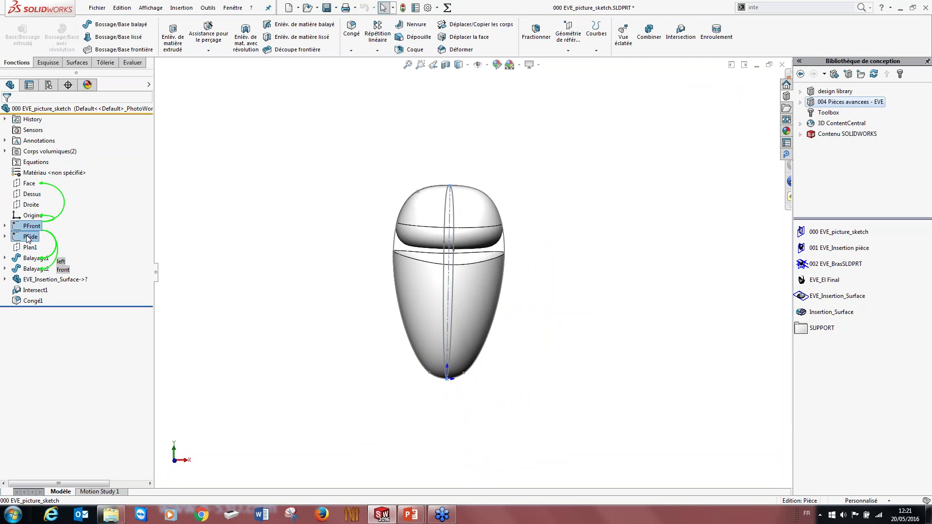
{"action": "right_click", "coordinate": [27, 237]}
{"action": "left_click", "coordinate": [22, 224]}
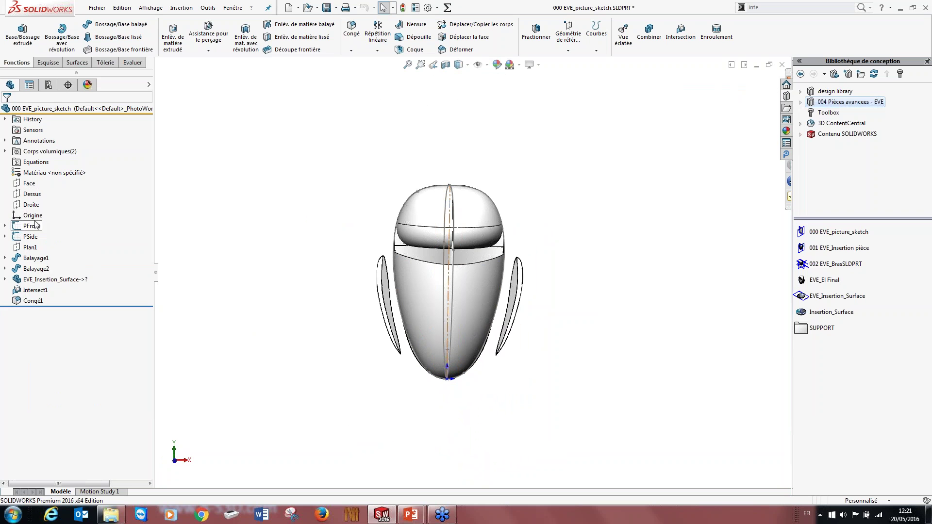
- Hide the solid bodies Intersect1 and Congé1 so that only the reference sketches are displayed
{"action": "middle_click_drag", "start_coordinate": [319, 306], "coordinate": [437, 300]}
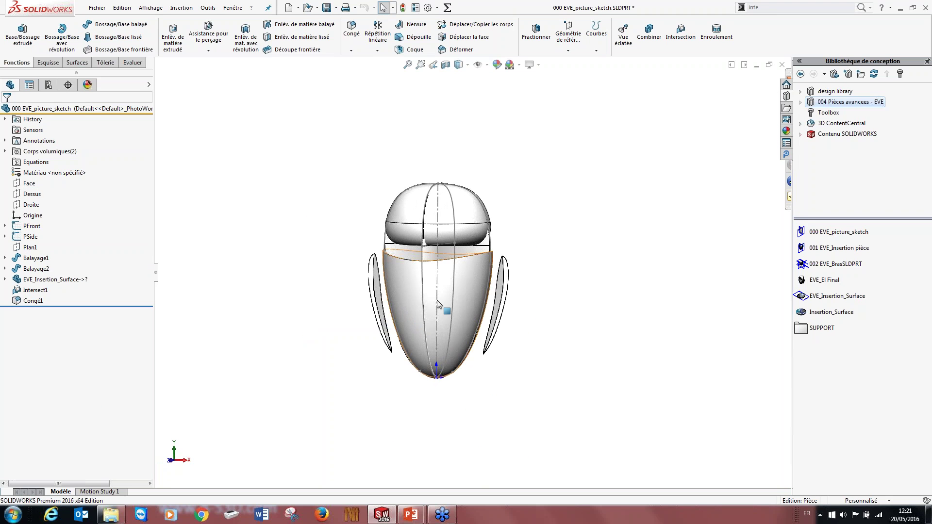
{"action": "left_click", "coordinate": [488, 309]}
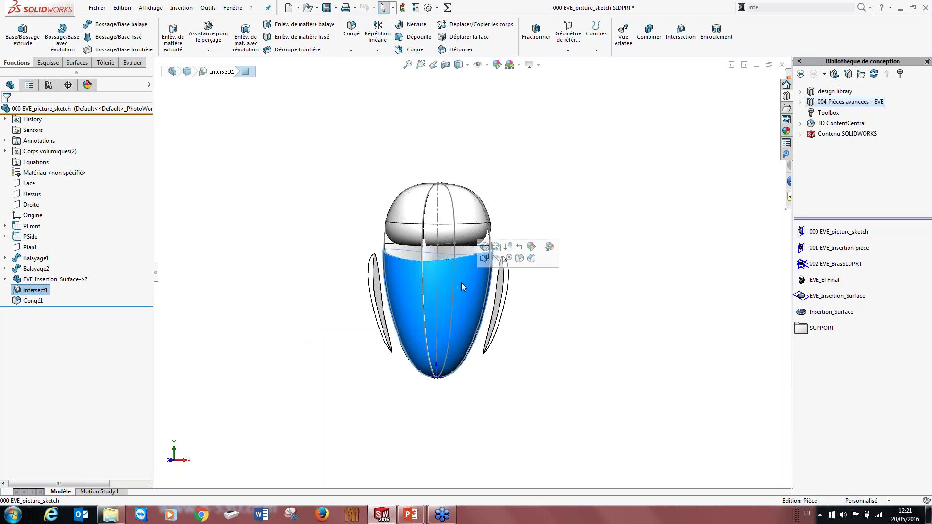
{"action": "middle_click_drag", "start_coordinate": [457, 315], "coordinate": [416, 327]}
{"action": "scroll", "coordinate": [416, 328], "scroll_direction": "up", "scroll_amount": 3}
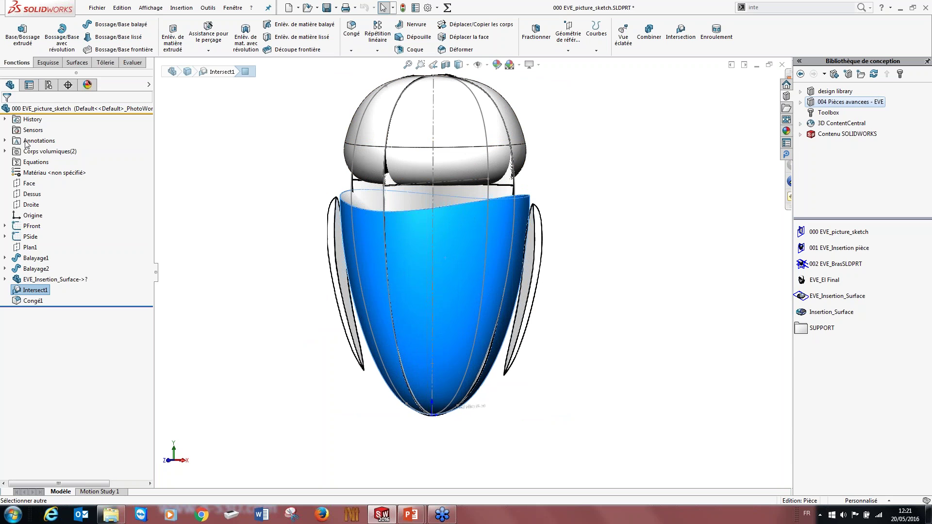
{"action": "left_click", "coordinate": [5, 151]}
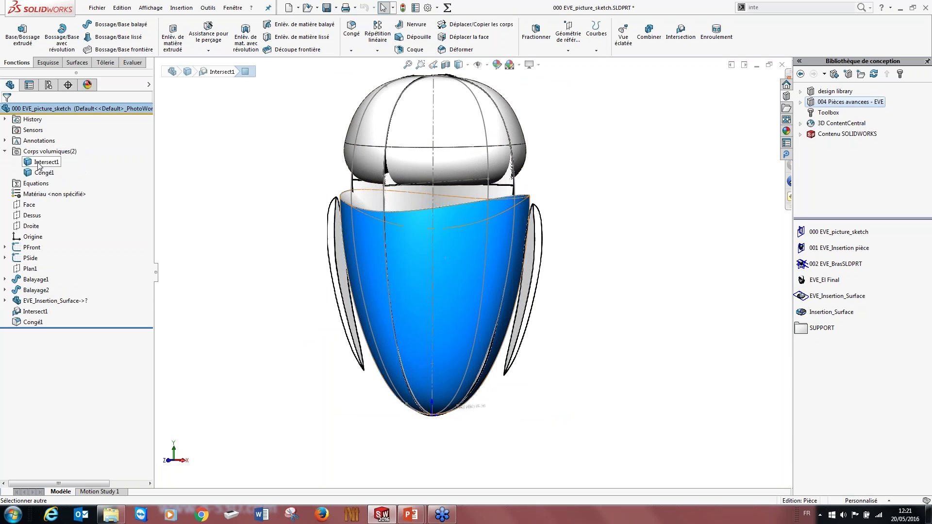
{"action": "left_click", "coordinate": [40, 163]}
{"action": "right_click", "coordinate": [39, 165]}
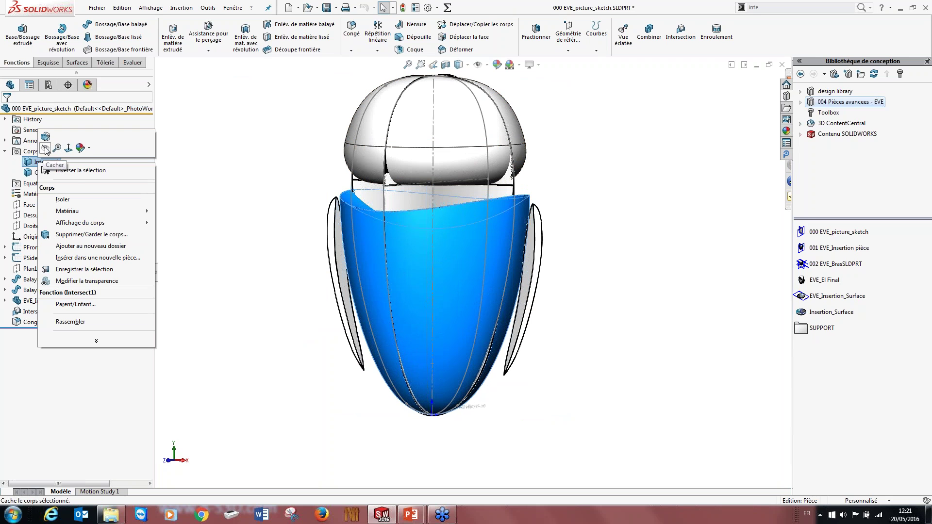
{"action": "left_click", "coordinate": [45, 149]}
{"action": "left_click", "coordinate": [43, 173]}
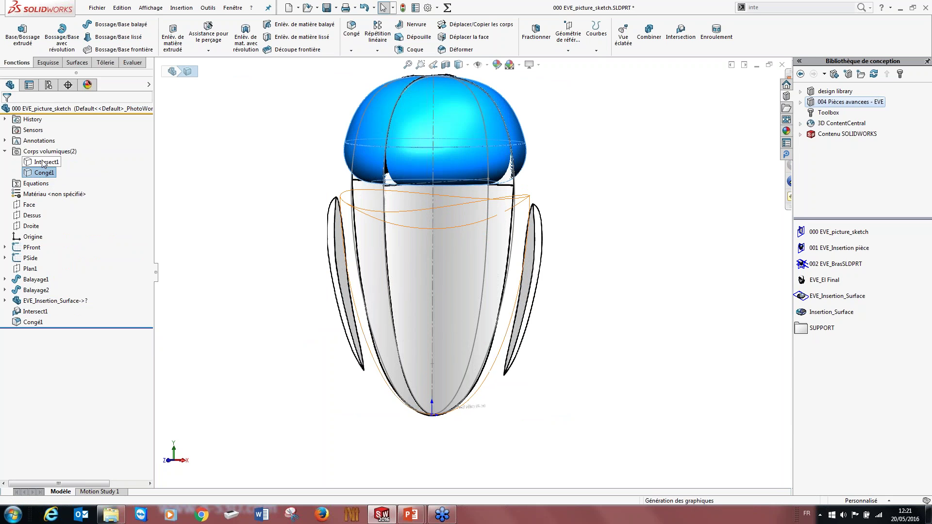
{"action": "key", "text": "Escape"}
- Check the arm in the front and side pictures and start a new sketch on the Face plane
{"action": "mouse_move", "coordinate": [450, 223]}
{"action": "middle_mouse_down"}
{"action": "mouse_move", "coordinate": [479, 214]}
{"action": "mouse_move", "coordinate": [382, 237]}
{"action": "mouse_move", "coordinate": [485, 222]}
{"action": "middle_mouse_up"}
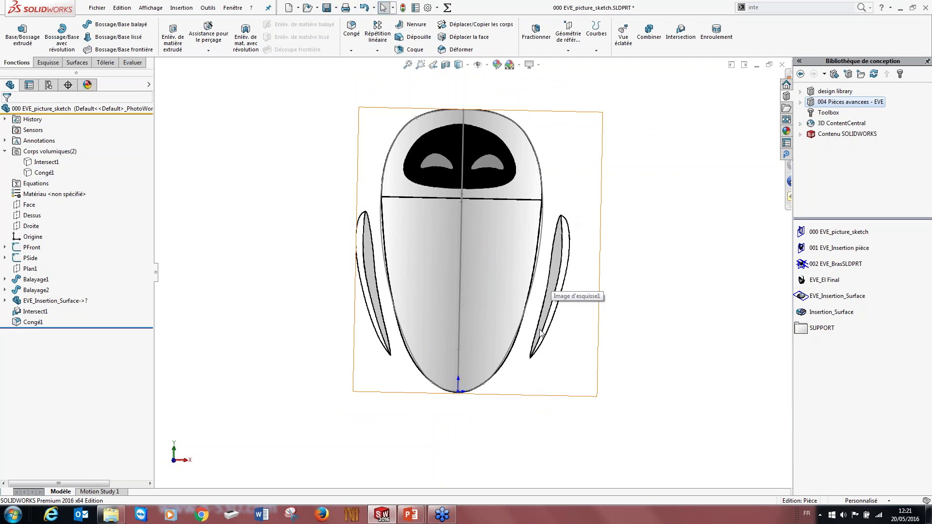
{"action": "middle_click_drag", "start_coordinate": [578, 216], "coordinate": [543, 248]}
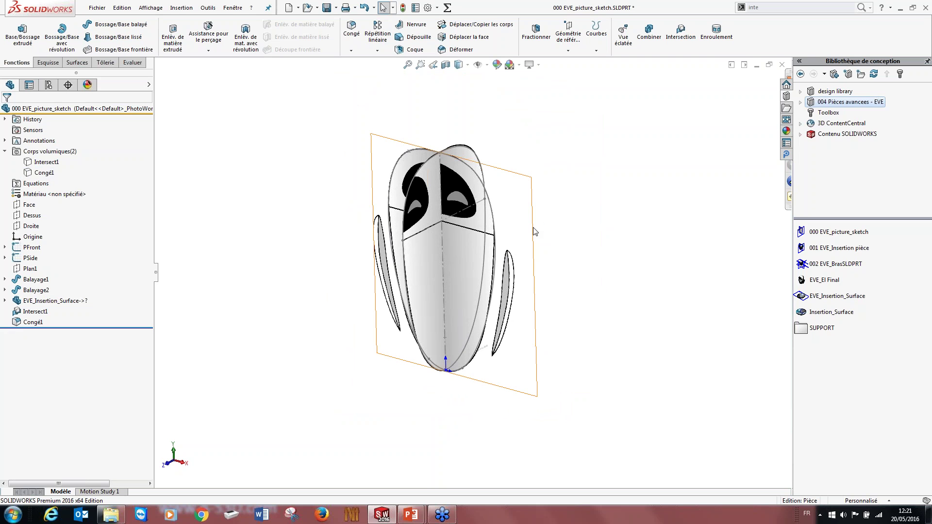
{"action": "key", "text": "ctrl+4"}
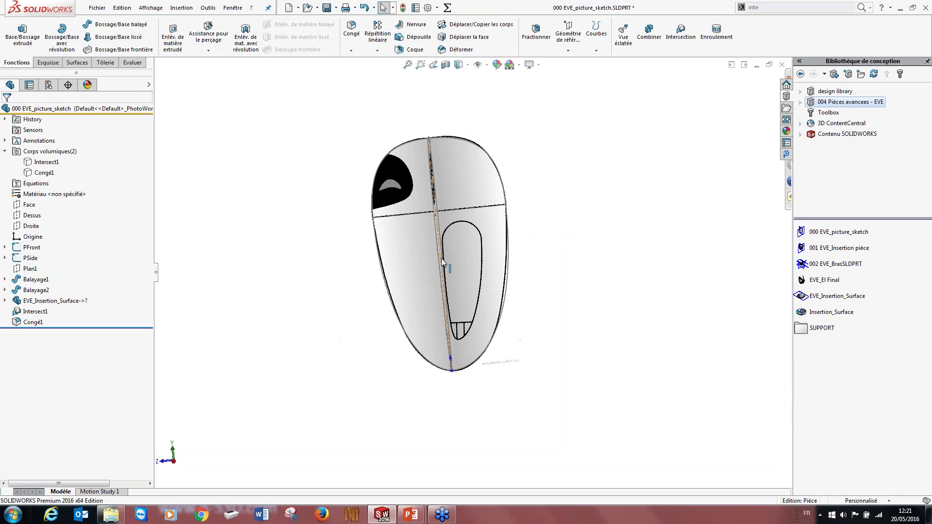
{"action": "middle_click_drag", "start_coordinate": [460, 339], "coordinate": [577, 264]}
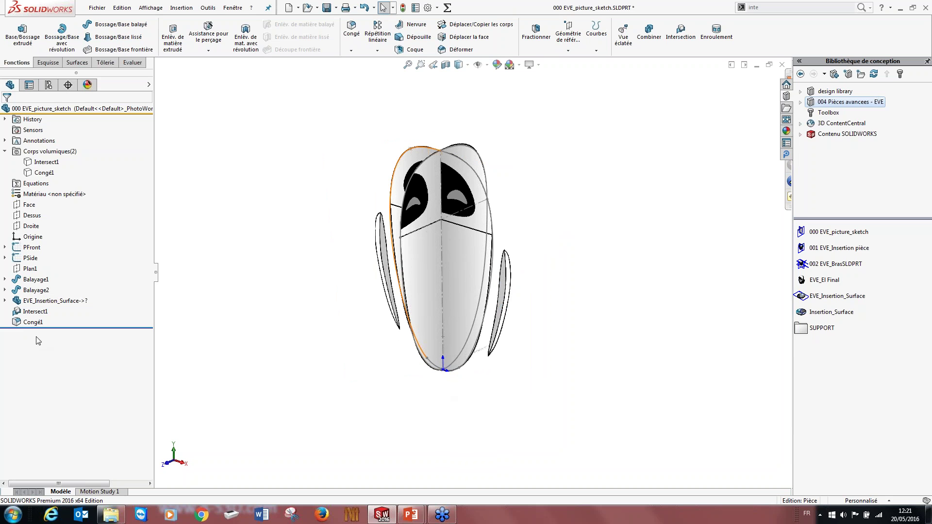
{"action": "left_click", "coordinate": [29, 227]}
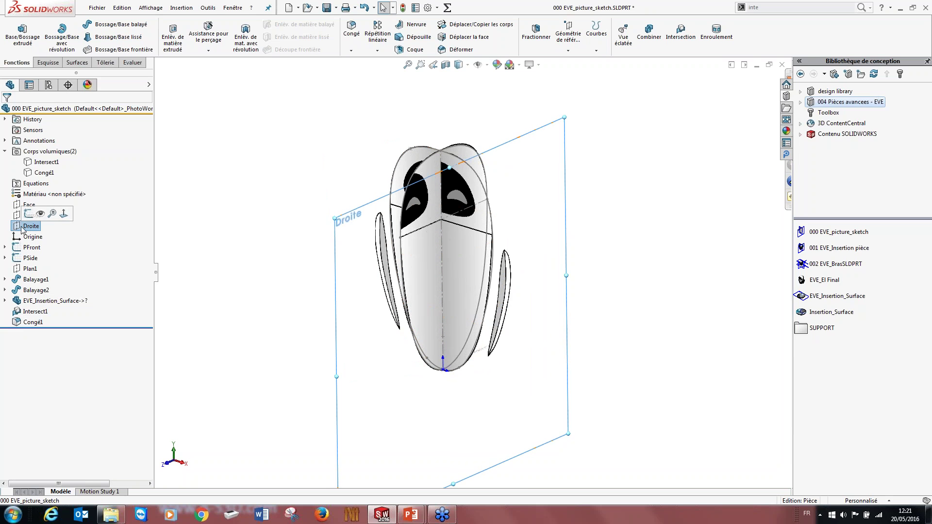
{"action": "left_click", "coordinate": [29, 205]}
{"action": "left_click", "coordinate": [29, 193]}
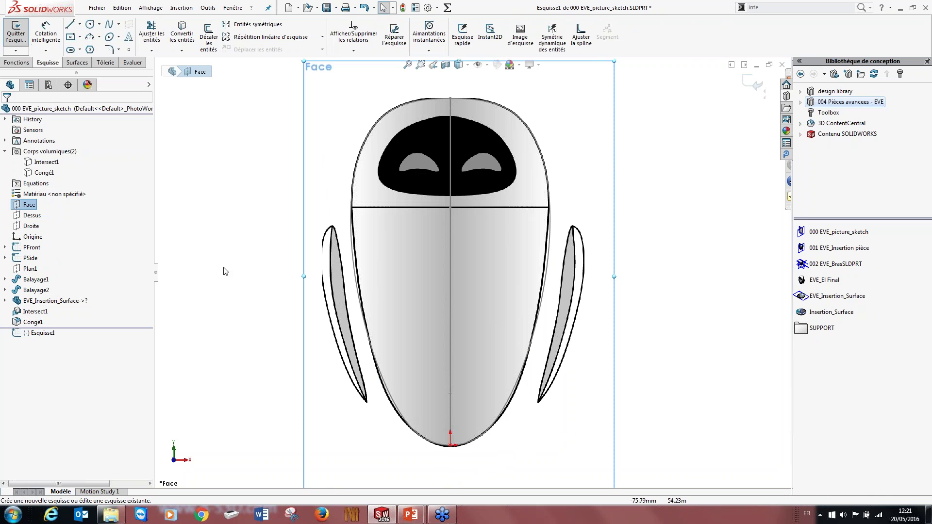
{"action": "left_click", "coordinate": [224, 271]}
- Draw a three-point spline along the inner edge of the right-hand arm in the front picture, from its upper tip to its lower tip
{"action": "left_click", "coordinate": [109, 23]}
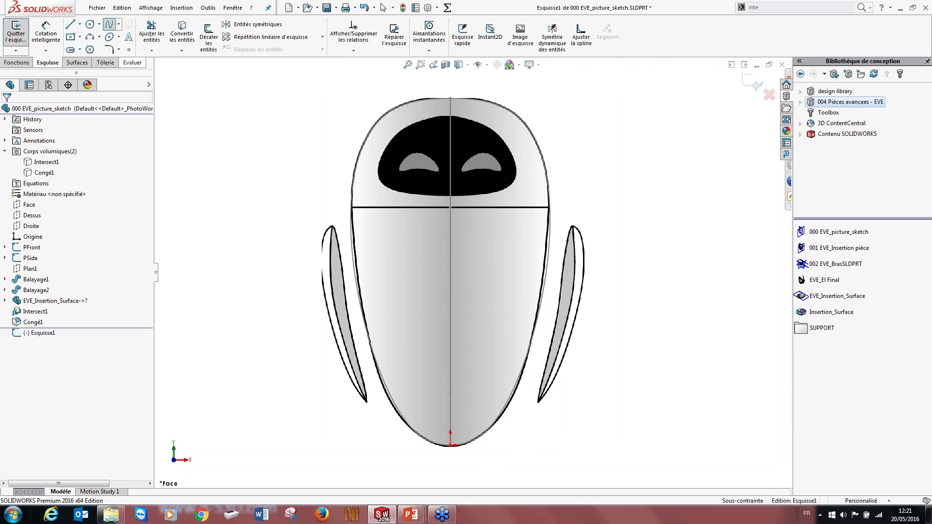
{"action": "left_click", "coordinate": [571, 226]}
{"action": "left_click", "coordinate": [550, 348]}
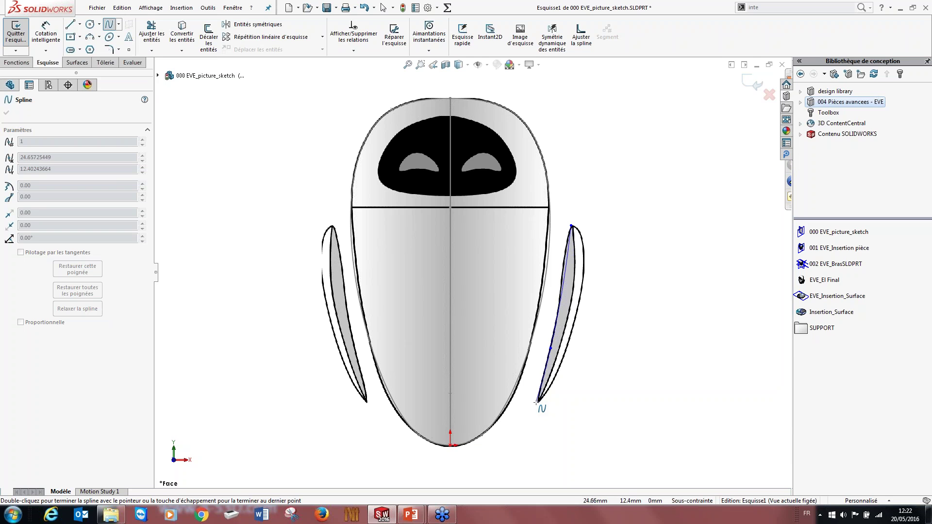
{"action": "double_click", "coordinate": [537, 403]}
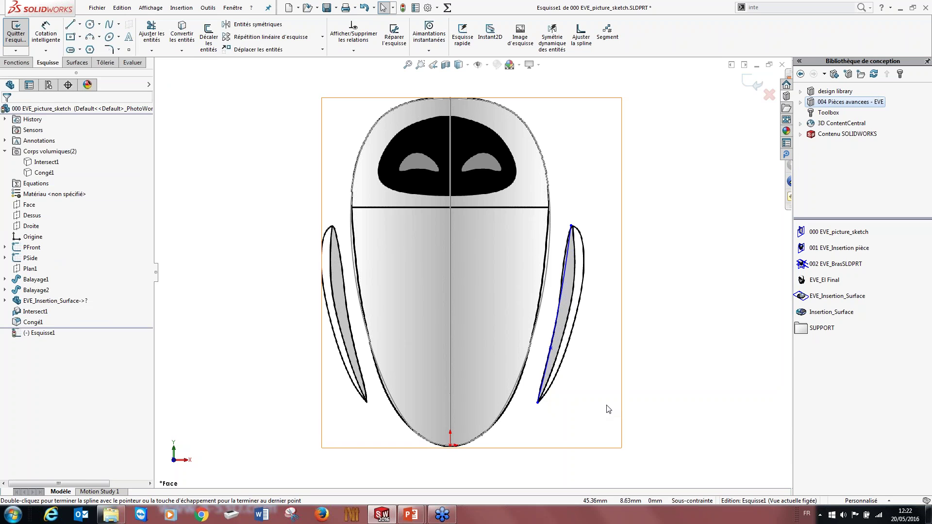
- Draw a second spline from the right-hand arm's lower tip through a point on its outer edge to the upper tip
{"action": "left_click", "coordinate": [110, 24]}
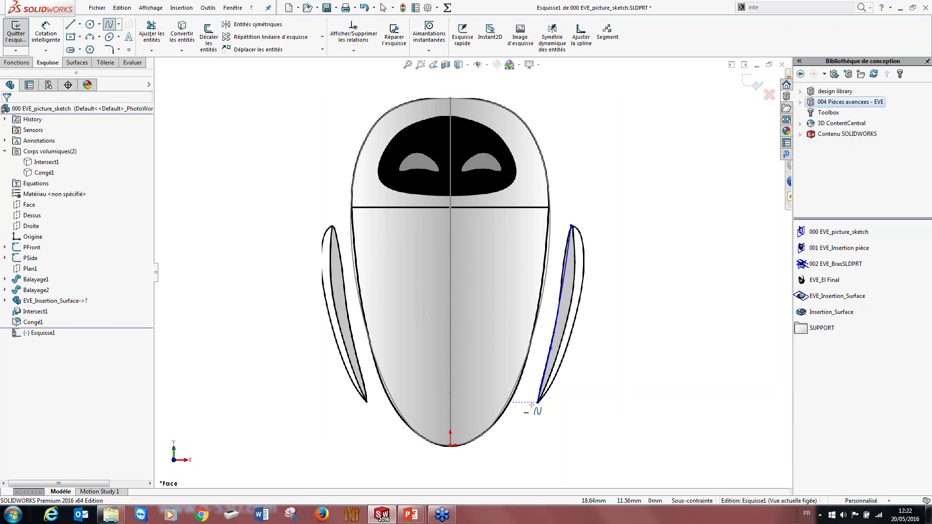
{"action": "scroll", "coordinate": [537, 408], "scroll_direction": "down", "scroll_amount": 5}
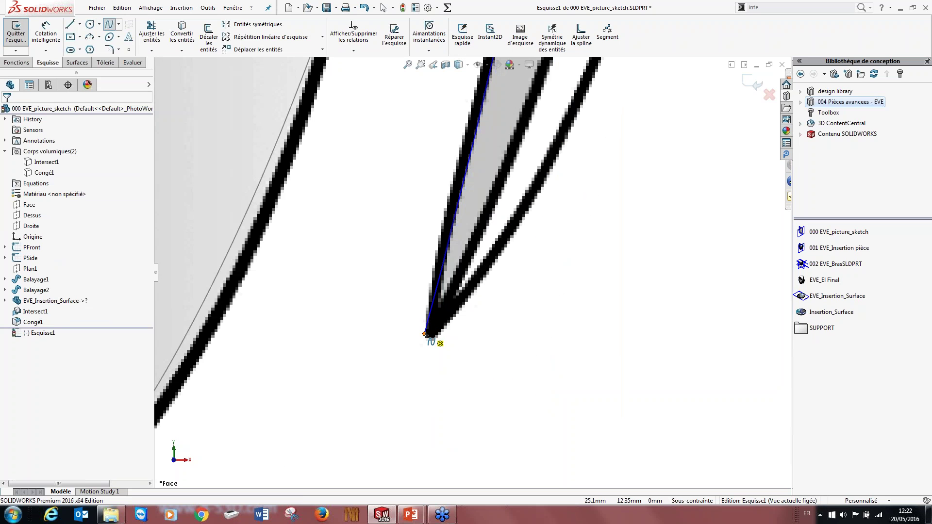
{"action": "left_click", "coordinate": [425, 334]}
{"action": "scroll", "coordinate": [604, 194], "scroll_direction": "up", "scroll_amount": 5}
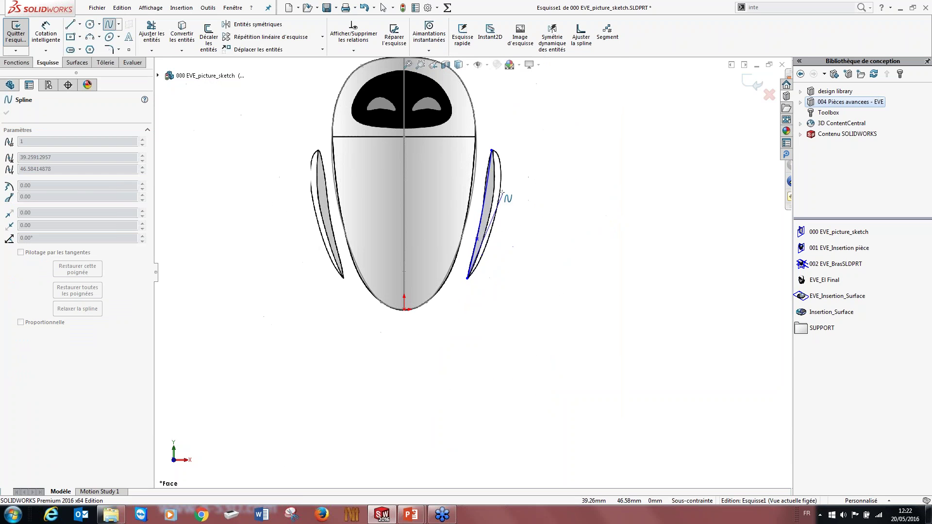
{"action": "double_click", "coordinate": [494, 150]}
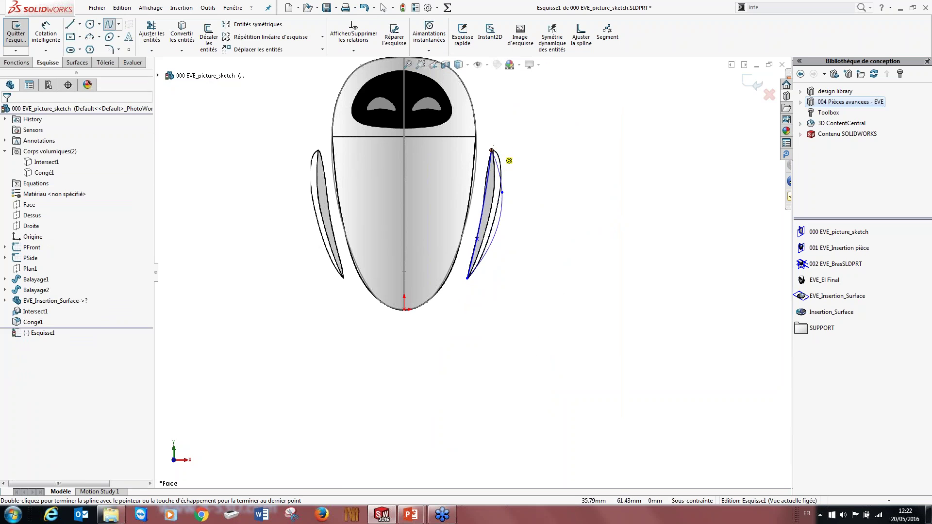
- Move the shared upper endpoint of the two splines onto the pointed tip of the arm in the front picture
{"action": "scroll", "coordinate": [494, 151], "scroll_direction": "down", "scroll_amount": 5}
{"action": "scroll", "coordinate": [483, 176], "scroll_direction": "down", "scroll_amount": 3}
{"action": "left_click", "coordinate": [454, 218]}
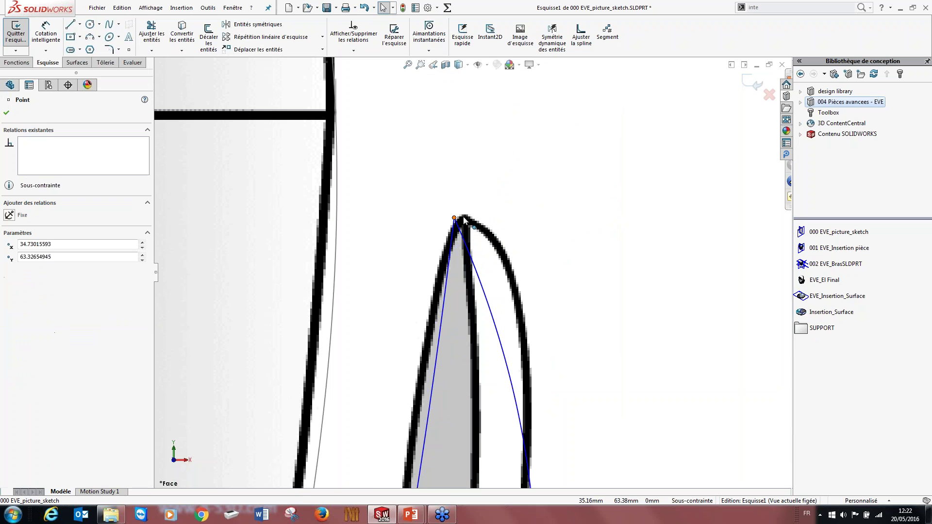
- Reshape the inner spline with its tangent handles so that it follows the inner edge of the arm
{"action": "scroll", "coordinate": [456, 262], "scroll_direction": "up", "scroll_amount": 3}
{"action": "scroll", "coordinate": [455, 262], "scroll_direction": "down", "scroll_amount": 3}
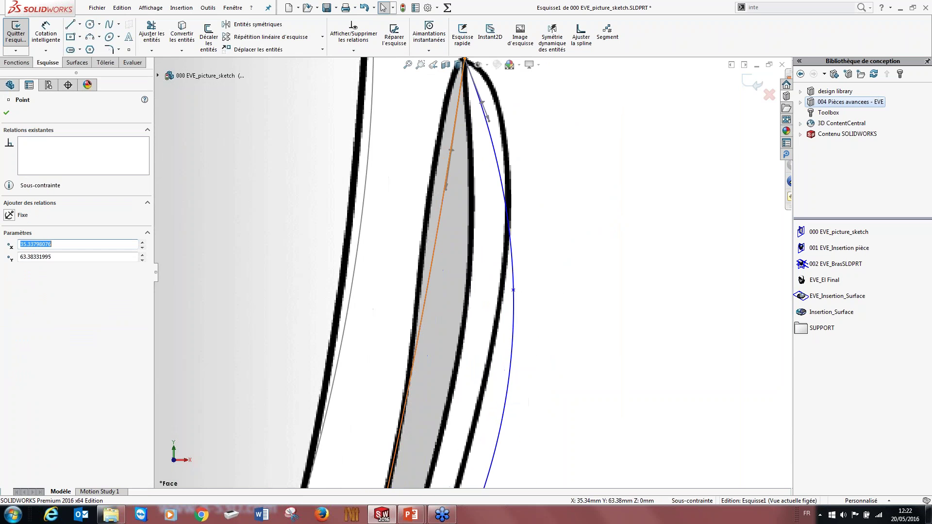
{"action": "left_click_drag", "start_coordinate": [447, 191], "coordinate": [441, 95]}
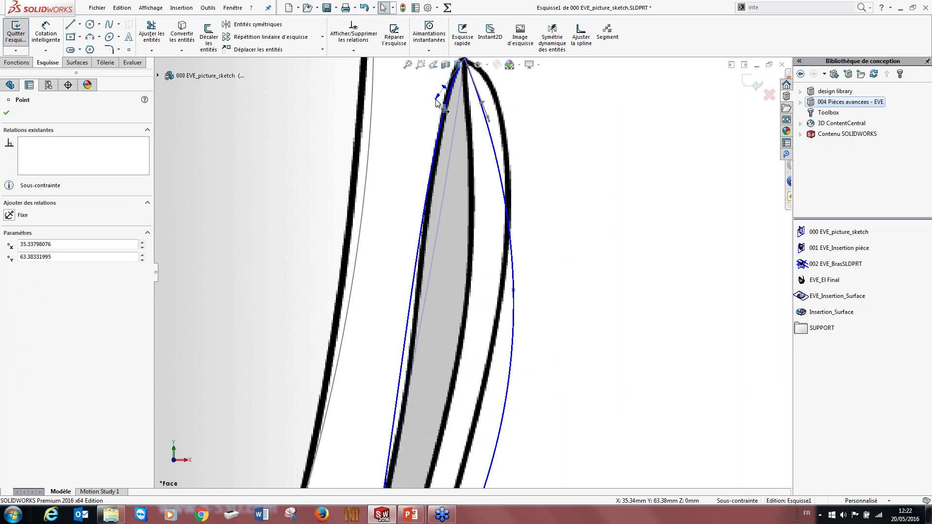
{"action": "scroll", "coordinate": [456, 252], "scroll_direction": "up", "scroll_amount": 3}
{"action": "scroll", "coordinate": [456, 252], "scroll_direction": "down", "scroll_amount": 3}
{"action": "left_click_drag", "start_coordinate": [457, 255], "coordinate": [468, 258]}
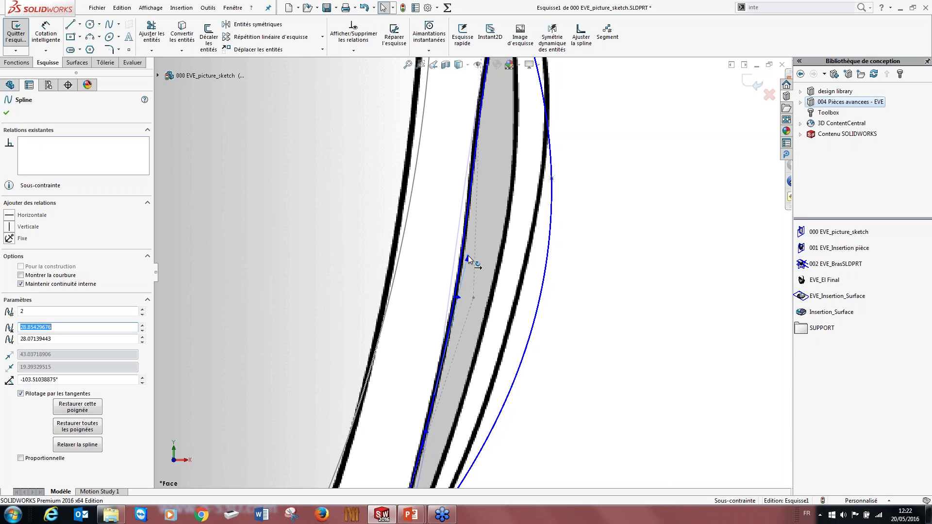
- Reshape the outer spline with its tangent handles and control polygon so that it follows the outer edge of the arm
{"action": "scroll", "coordinate": [473, 292], "scroll_direction": "up", "scroll_amount": 3}
{"action": "scroll", "coordinate": [478, 320], "scroll_direction": "down", "scroll_amount": 3}
{"action": "scroll", "coordinate": [525, 171], "scroll_direction": "up", "scroll_amount": 3}
{"action": "scroll", "coordinate": [515, 170], "scroll_direction": "down", "scroll_amount": 3}
{"action": "left_click", "coordinate": [507, 167]}
{"action": "mouse_move", "coordinate": [507, 167]}
{"action": "left_mouse_down"}
{"action": "mouse_move", "coordinate": [565, 199]}
{"action": "mouse_move", "coordinate": [581, 222]}
{"action": "mouse_move", "coordinate": [525, 170]}
{"action": "left_mouse_up"}
{"action": "scroll", "coordinate": [522, 175], "scroll_direction": "up", "scroll_amount": 5}
{"action": "scroll", "coordinate": [458, 311], "scroll_direction": "down", "scroll_amount": 4}
{"action": "left_click_drag", "start_coordinate": [465, 320], "coordinate": [469, 455]}
{"action": "scroll", "coordinate": [491, 249], "scroll_direction": "up", "scroll_amount": 3}
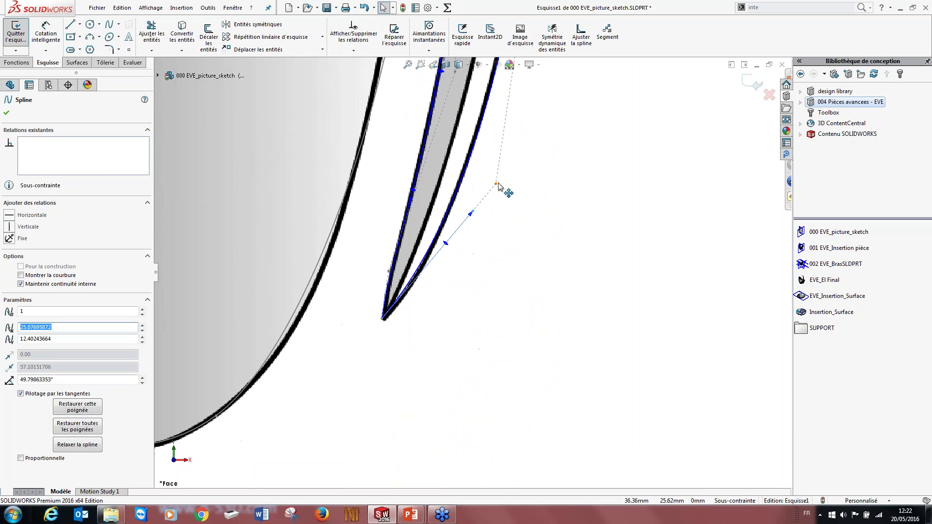
{"action": "left_click_drag", "start_coordinate": [496, 187], "coordinate": [484, 220]}
{"action": "scroll", "coordinate": [504, 199], "scroll_direction": "up", "scroll_amount": 3}
{"action": "scroll", "coordinate": [526, 170], "scroll_direction": "down", "scroll_amount": 3}
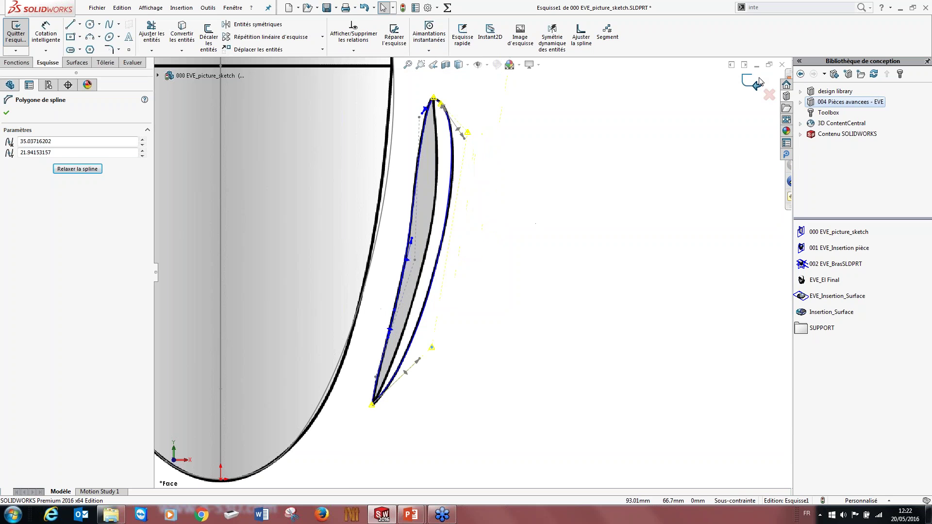
- Draw a vertical construction line 100 mm long from the top of the head down to the origin
{"action": "left_click", "coordinate": [80, 23]}
{"action": "left_click", "coordinate": [98, 48]}
{"action": "scroll", "coordinate": [277, 248], "scroll_direction": "up", "scroll_amount": 5}
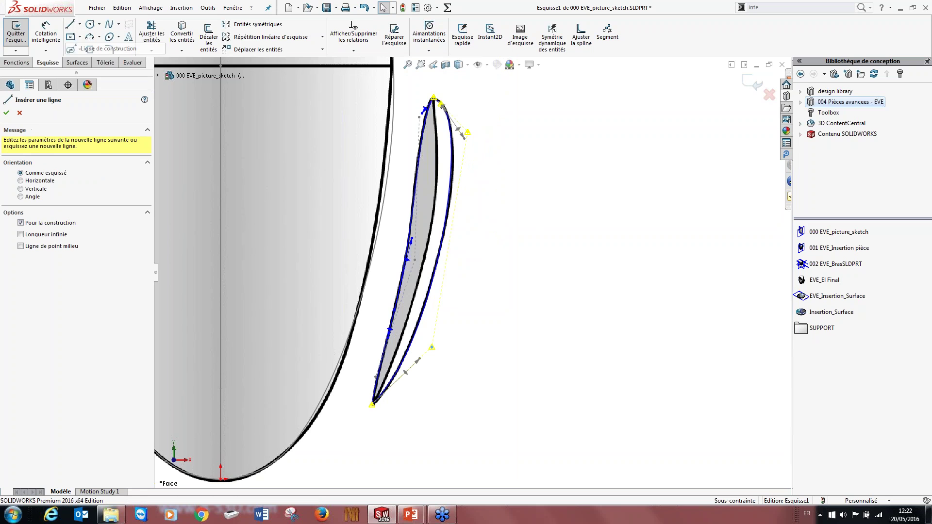
{"action": "left_click", "coordinate": [371, 113]}
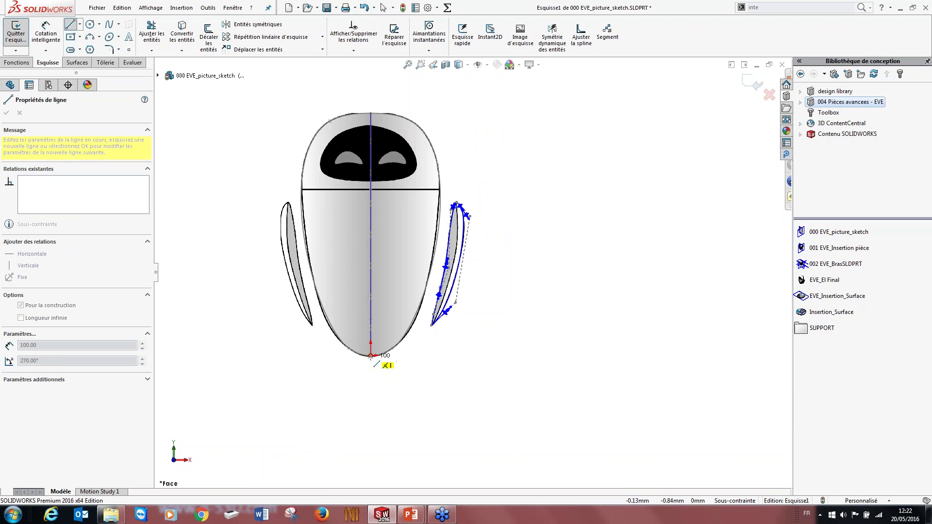
{"action": "left_click", "coordinate": [370, 356]}
{"action": "key", "text": "Escape"}
- Start a revolved boss of the arm profile about the vertical construction line, with a 90° angle and reversed direction
{"action": "scroll", "coordinate": [511, 331], "scroll_direction": "up", "scroll_amount": 3}
{"action": "middle_click_drag", "start_coordinate": [501, 331], "coordinate": [471, 344]}
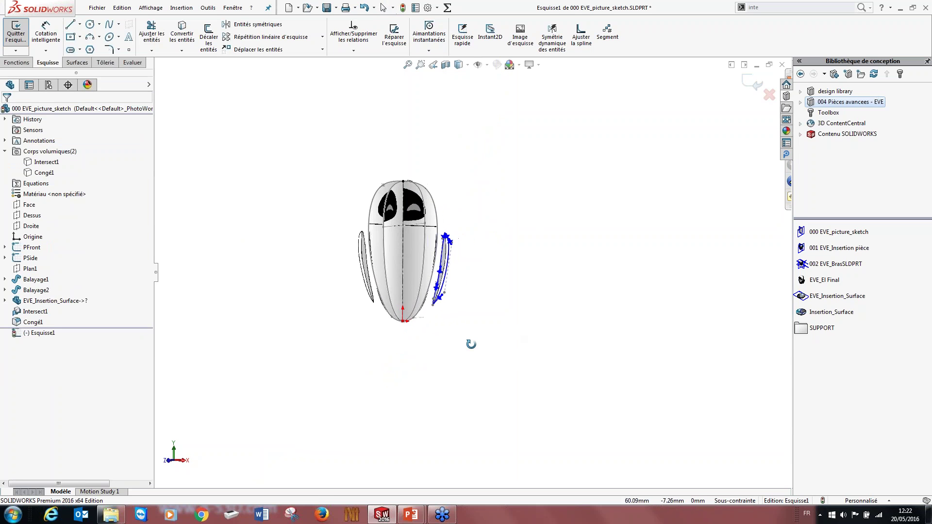
{"action": "left_click", "coordinate": [17, 62]}
{"action": "left_click", "coordinate": [53, 44]}
{"action": "scroll", "coordinate": [429, 311], "scroll_direction": "down", "scroll_amount": 4}
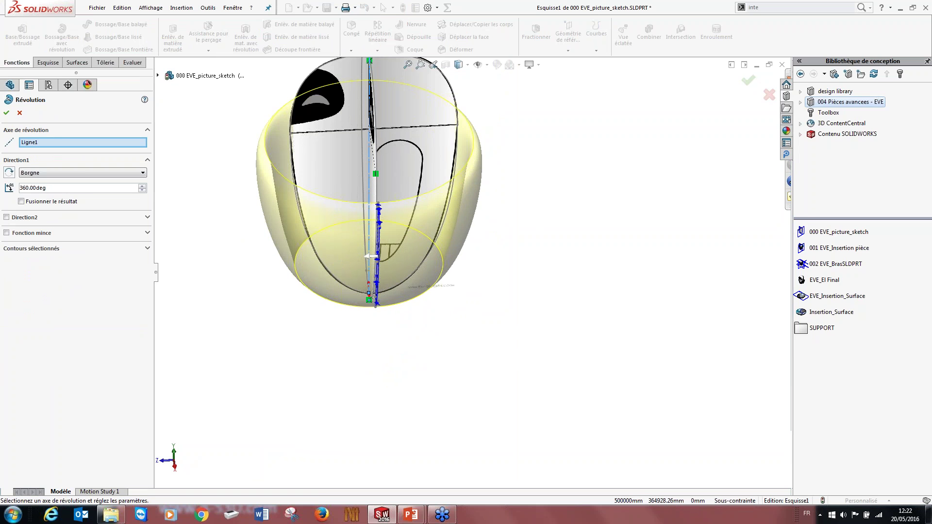
{"action": "double_click", "coordinate": [66, 188]}
{"action": "type", "text": "90"}
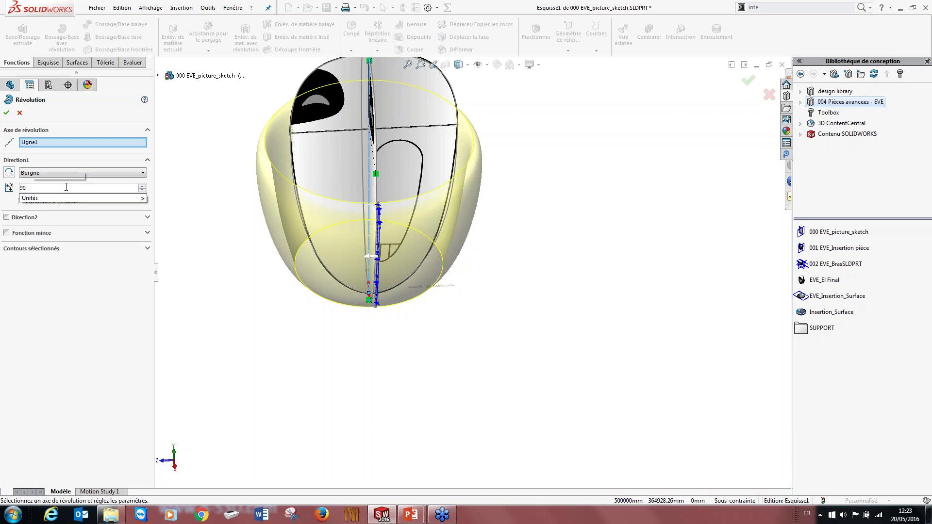
{"action": "key", "text": "Return"}
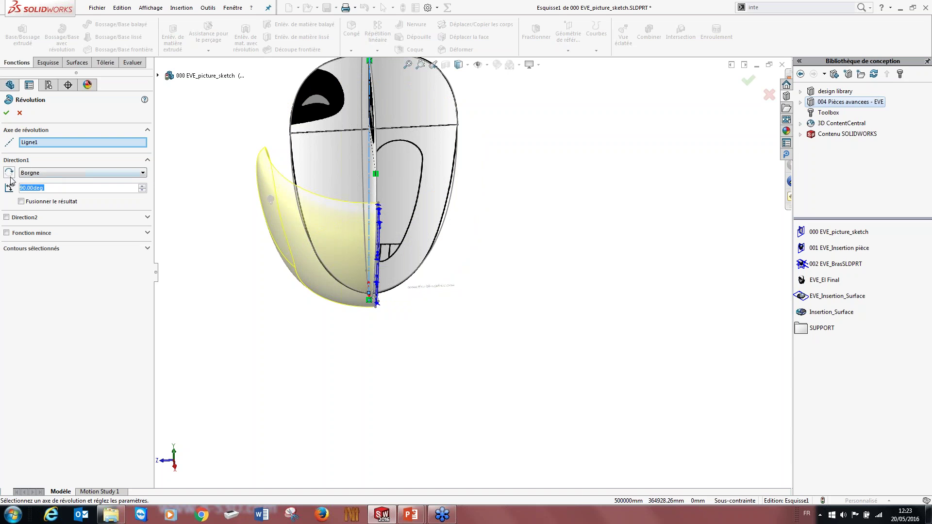
{"action": "left_click", "coordinate": [8, 173]}
- Set the arm revolve to mid plane with a 55° angle and create it as a separate, unmerged body
{"action": "left_click", "coordinate": [39, 187]}
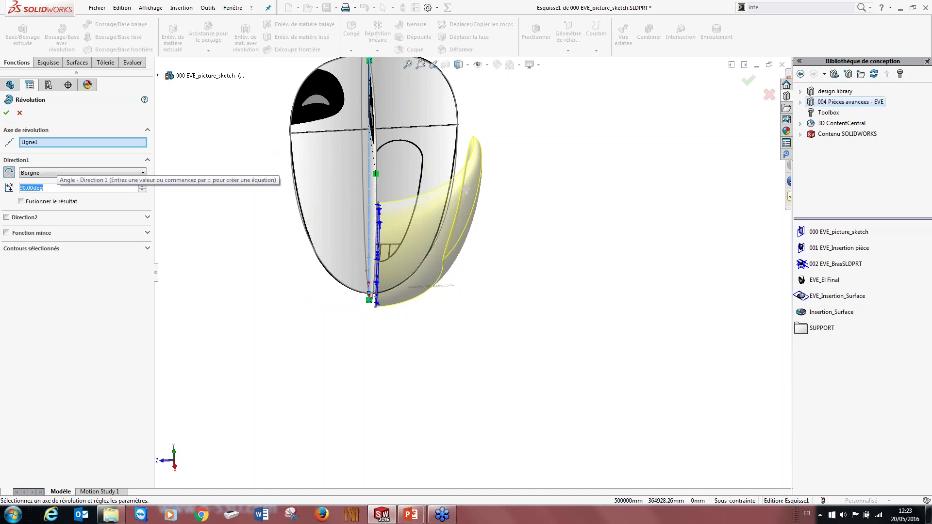
{"action": "left_click", "coordinate": [29, 173]}
{"action": "left_click", "coordinate": [29, 180]}
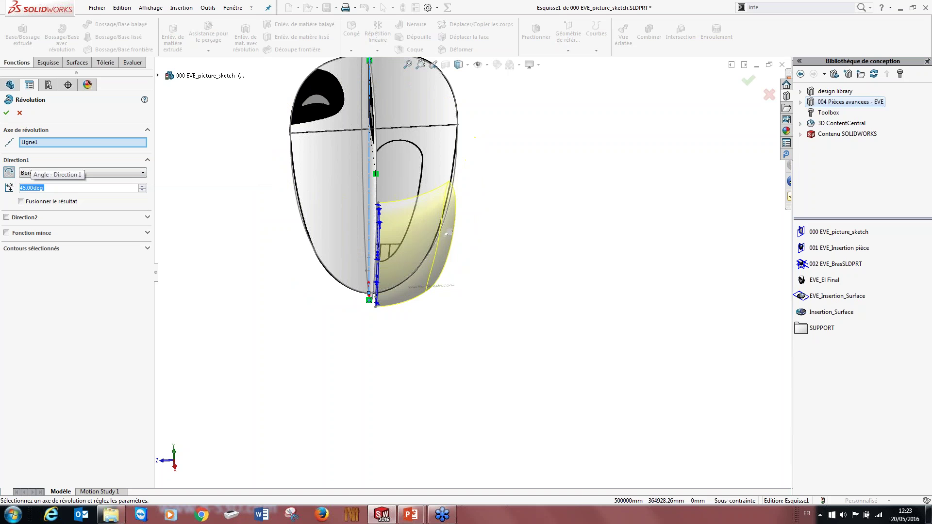
{"action": "left_click", "coordinate": [27, 173]}
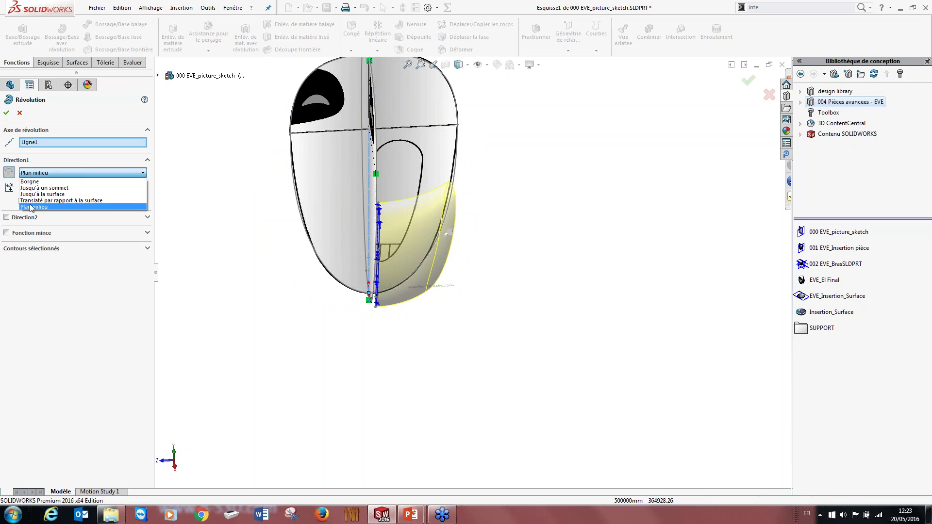
{"action": "left_click", "coordinate": [29, 208]}
{"action": "middle_click_drag", "start_coordinate": [291, 214], "coordinate": [298, 141]}
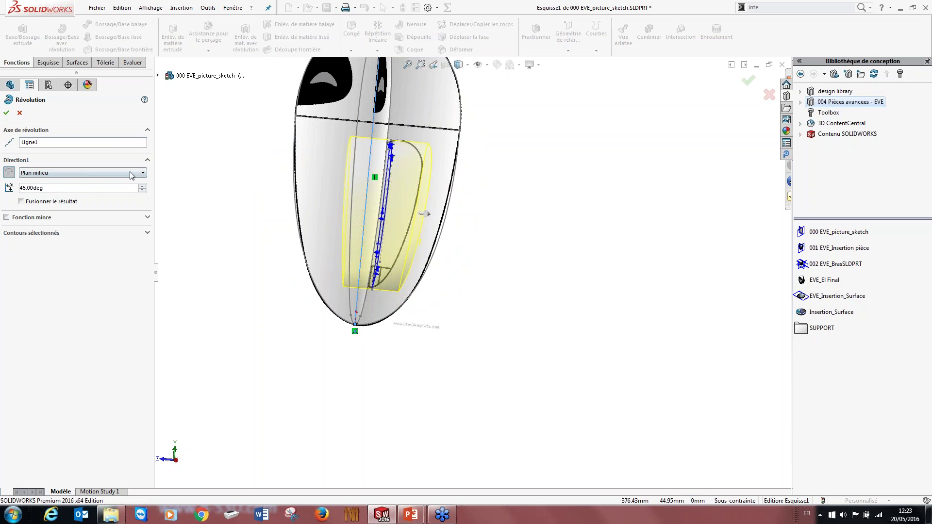
{"action": "type", "text": "55"}
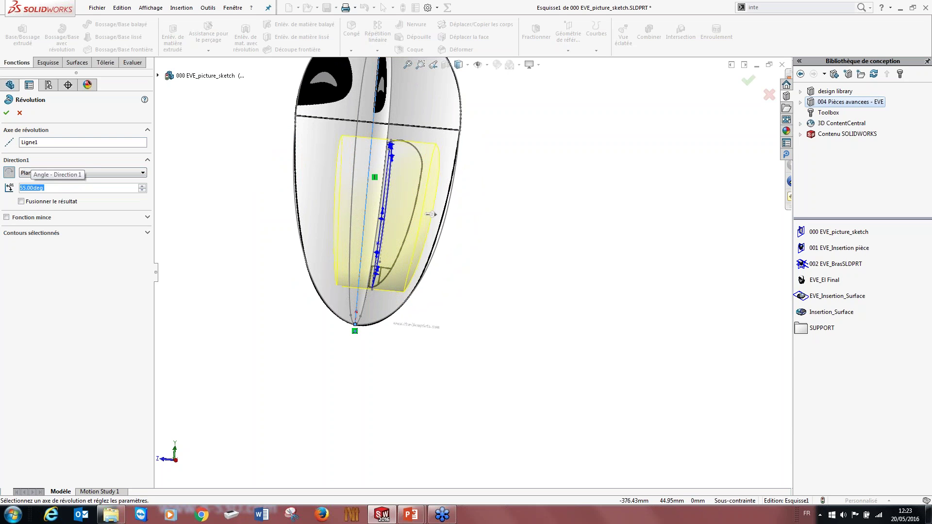
{"action": "key", "text": "Return"}
{"action": "middle_click_drag", "start_coordinate": [274, 184], "coordinate": [437, 225]}
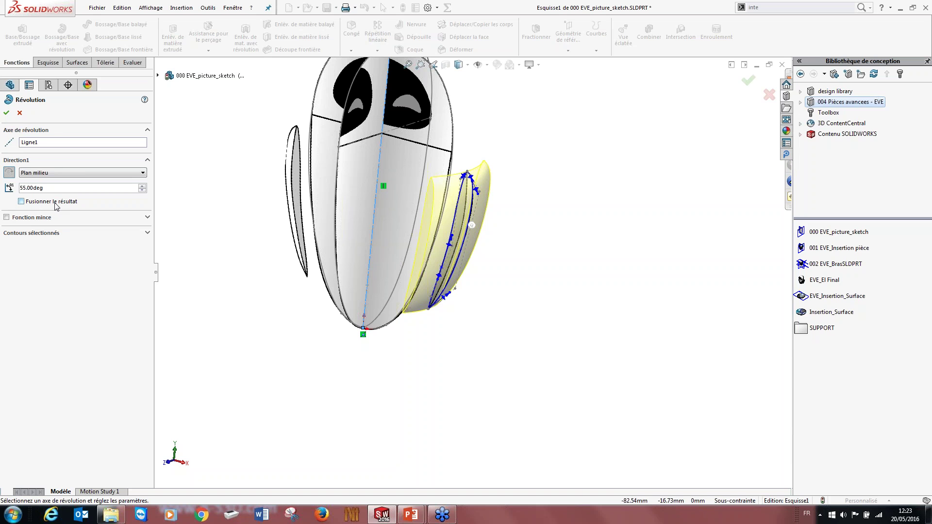
{"action": "middle_click_drag", "start_coordinate": [509, 243], "coordinate": [539, 318]}
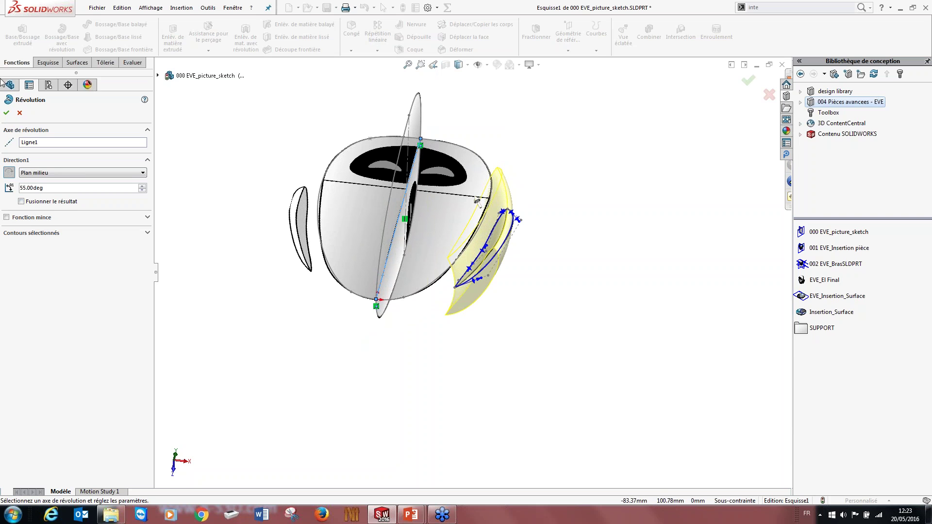
{"action": "left_click", "coordinate": [7, 113]}
{"action": "middle_click_drag", "start_coordinate": [657, 388], "coordinate": [583, 291]}
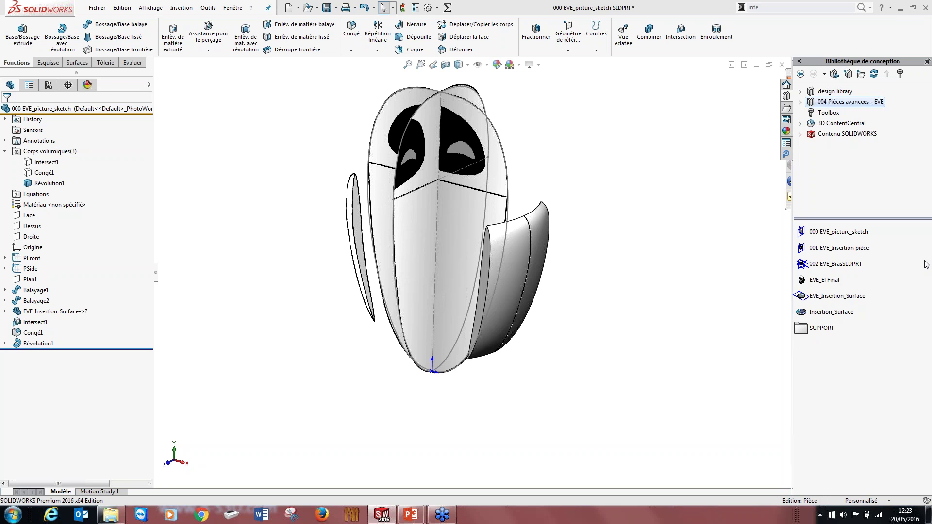
- Edit the head fillet Congé1, switch it to Symmetric for comparison, and restore the Asymmetric type with radii 8 and 10 mm
{"action": "right_click", "coordinate": [20, 330]}
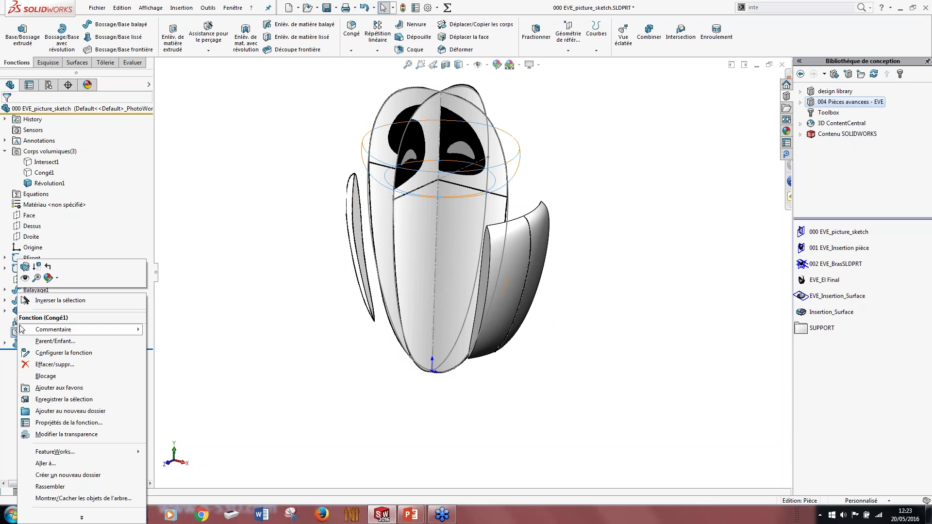
{"action": "left_click", "coordinate": [25, 267]}
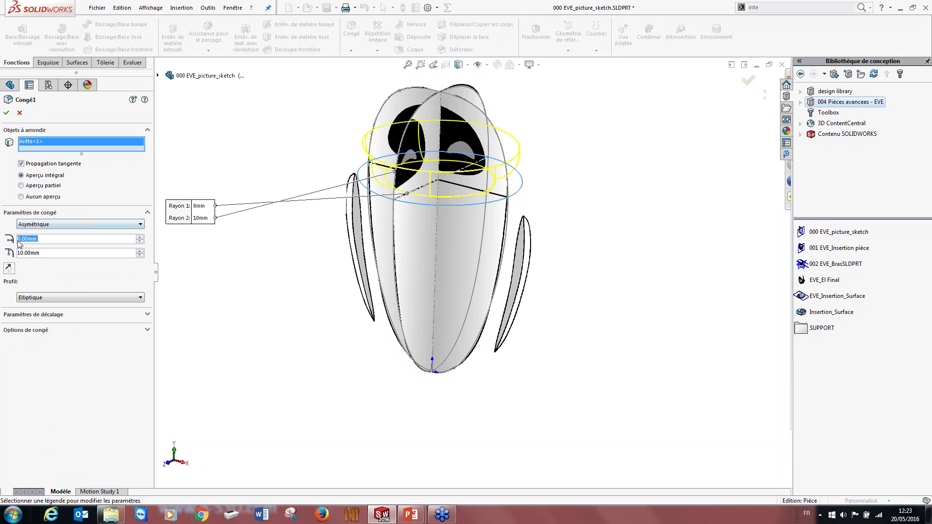
{"action": "left_click", "coordinate": [34, 224]}
{"action": "left_click", "coordinate": [32, 232]}
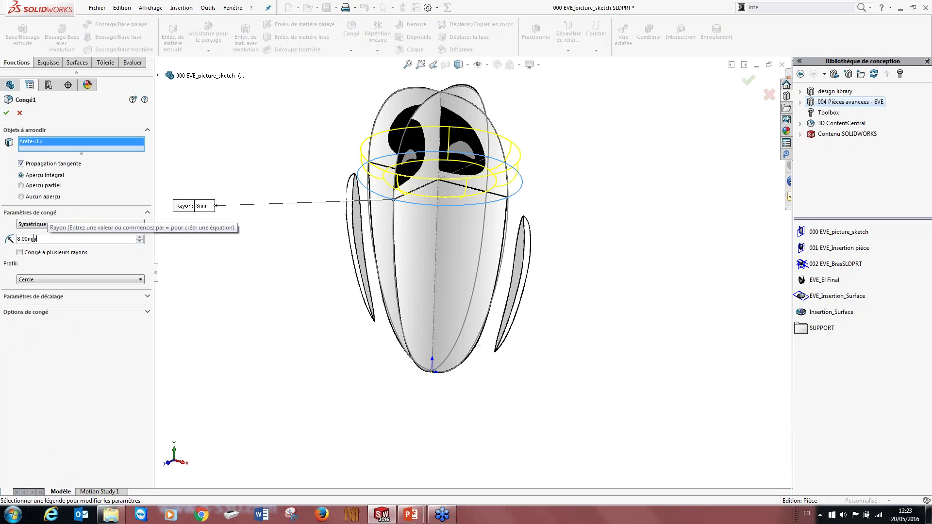
{"action": "left_click", "coordinate": [47, 240]}
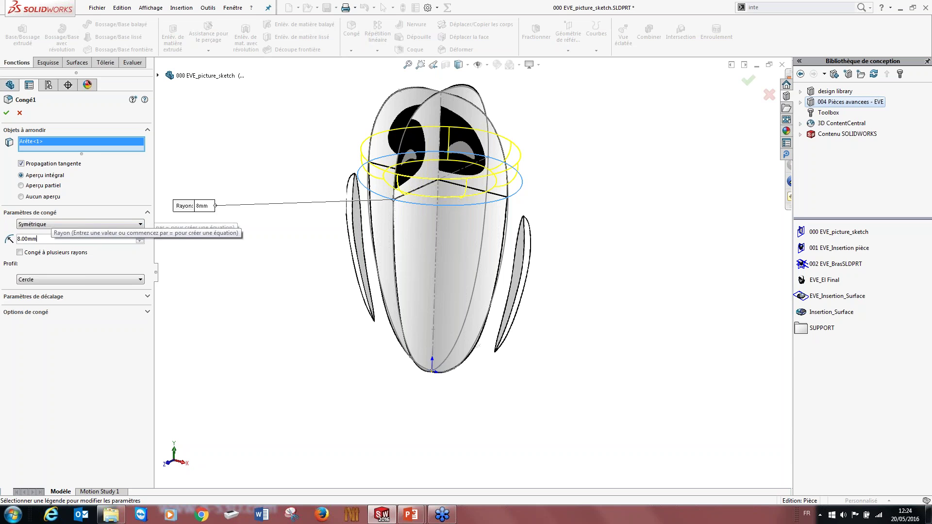
{"action": "left_click", "coordinate": [57, 226]}
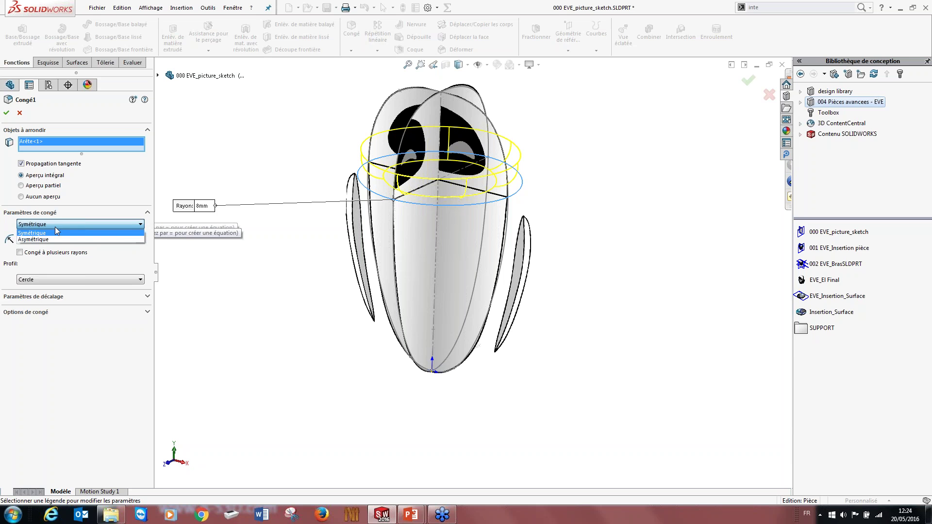
{"action": "left_click", "coordinate": [57, 241]}
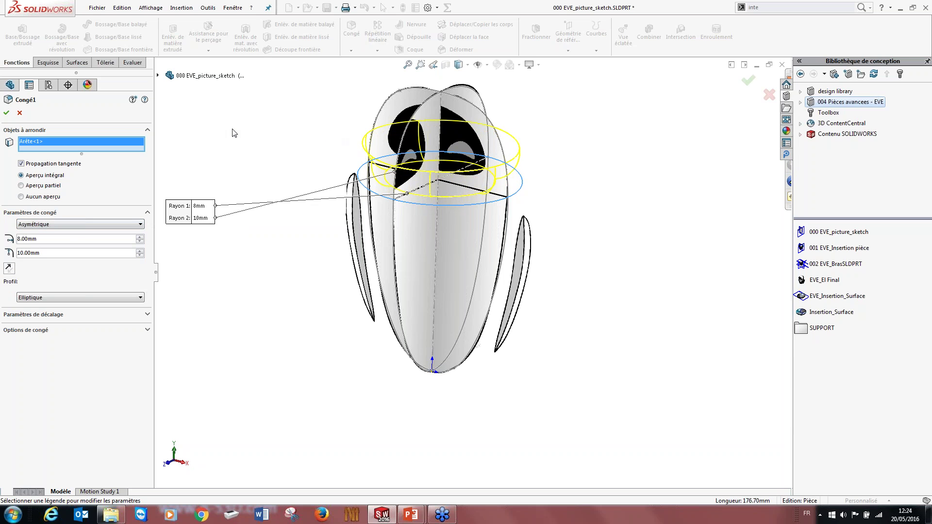
{"action": "left_click", "coordinate": [7, 114]}
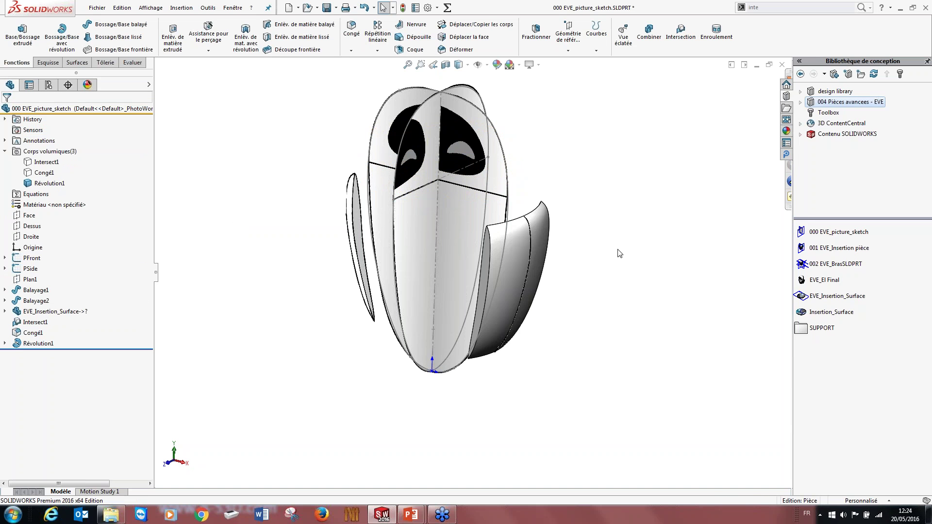
- Examine the bodies, planes and move/copy operation contained in the inserted part EVE_Insertion_Surface
{"action": "middle_click_drag", "start_coordinate": [546, 293], "coordinate": [581, 293]}
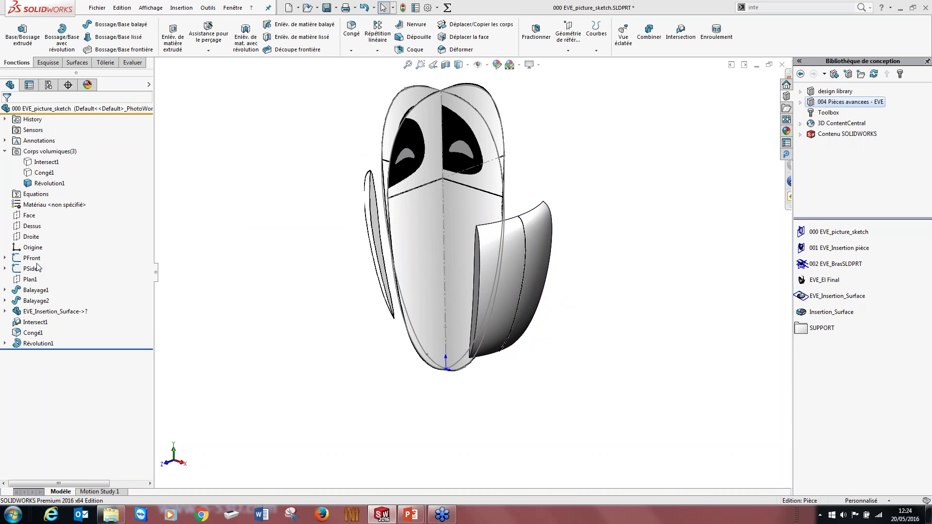
{"action": "left_click", "coordinate": [5, 311]}
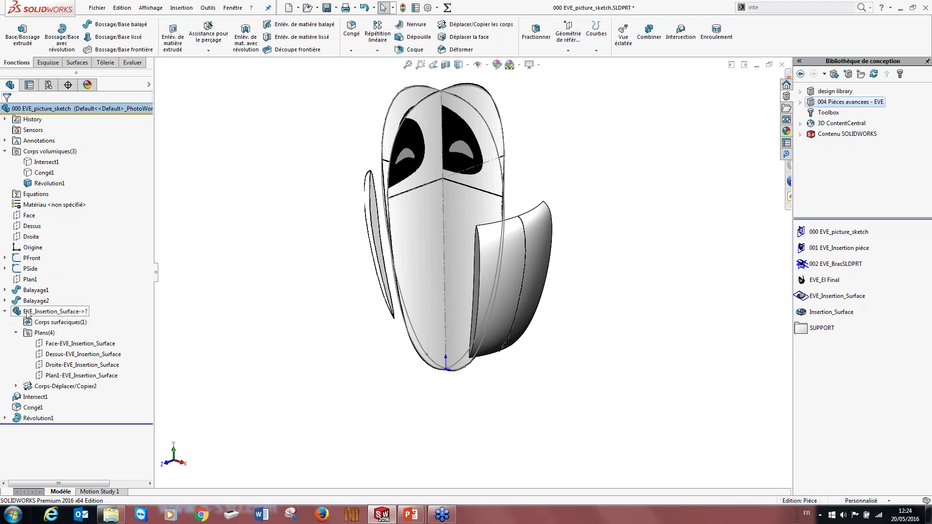
{"action": "left_click", "coordinate": [48, 311]}
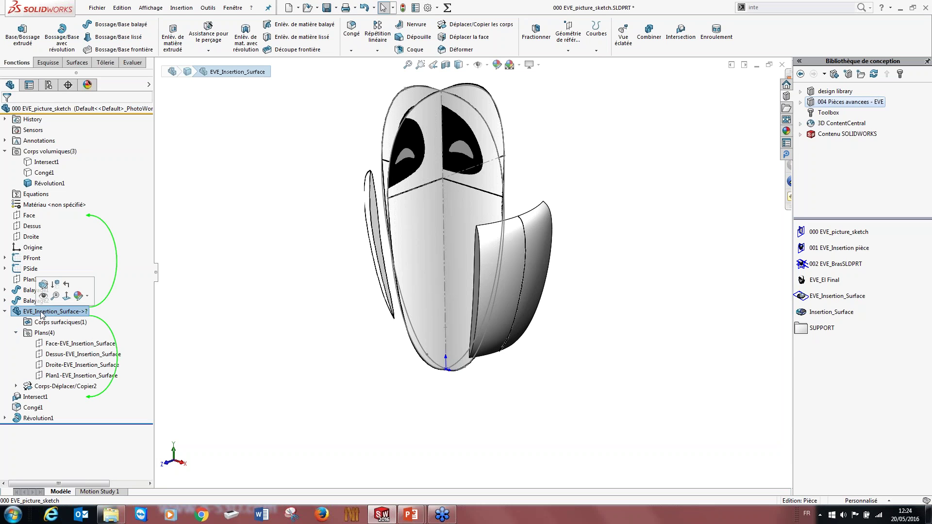
{"action": "left_click", "coordinate": [5, 311]}
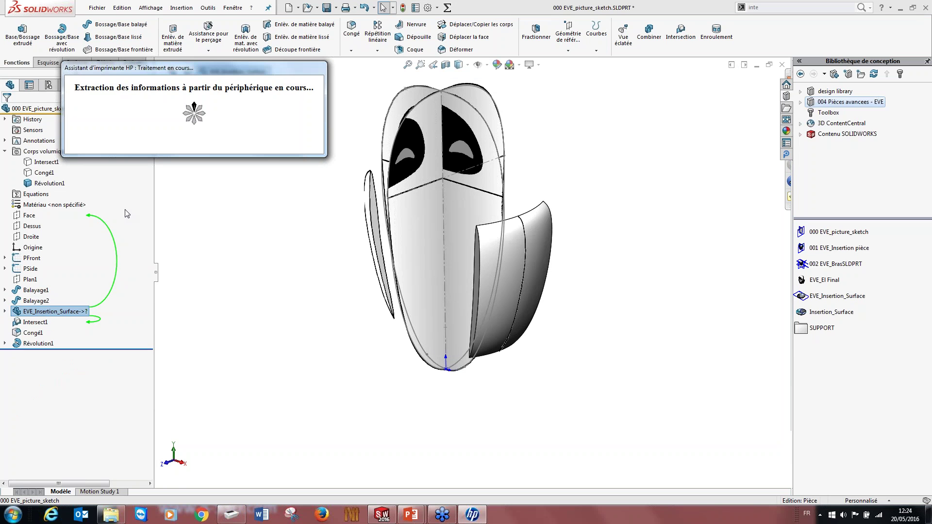
- Clear the HP printer assistant window away from the feature tree and model
{"action": "left_click_drag", "start_coordinate": [127, 73], "coordinate": [286, 301]}
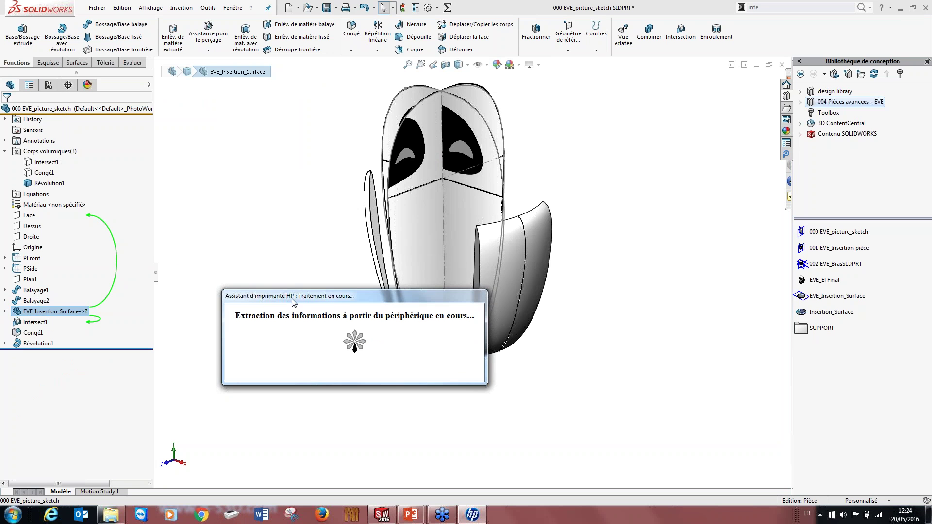
{"action": "left_click_drag", "start_coordinate": [293, 302], "coordinate": [207, 379]}
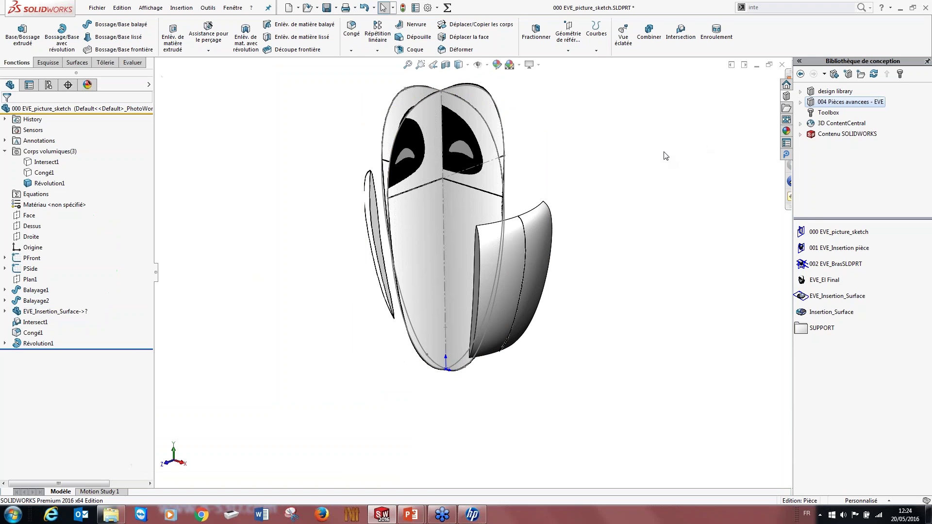
{"action": "mouse_move", "coordinate": [471, 517]}
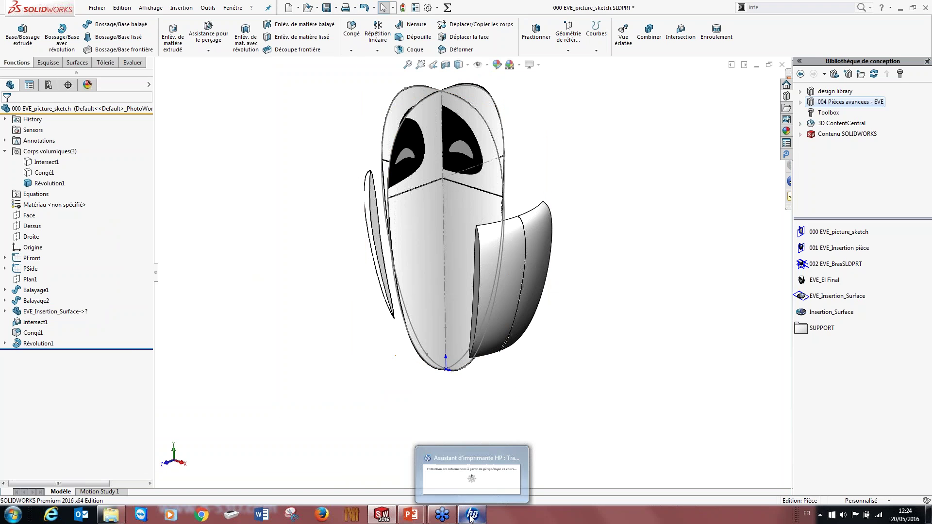
{"action": "left_click", "coordinate": [471, 518]}
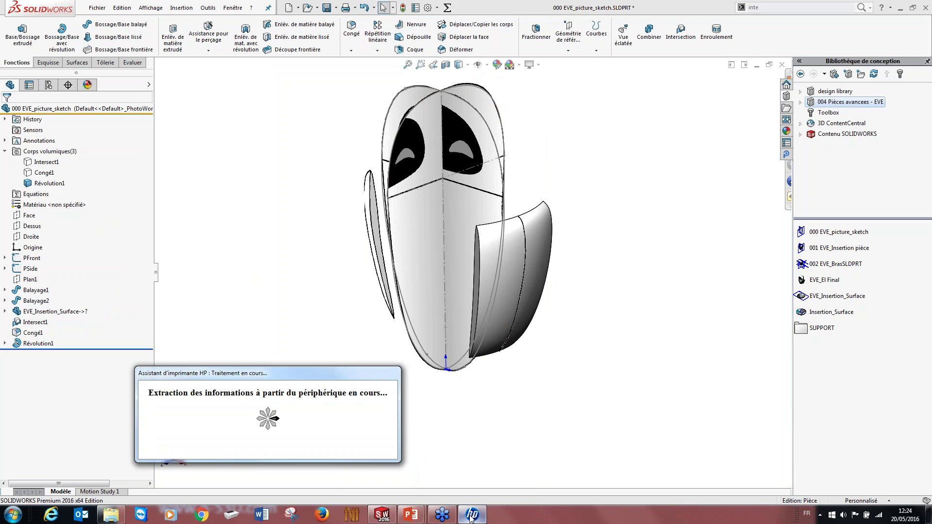
{"action": "left_click", "coordinate": [914, 8]}
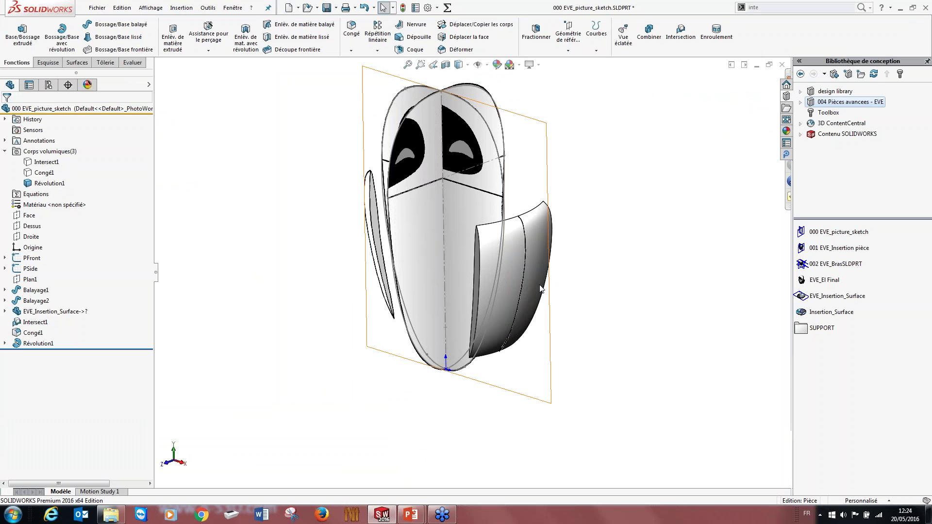
- Close the part 000 EVE_picture_sketch
{"action": "key", "text": "ctrl+4"}
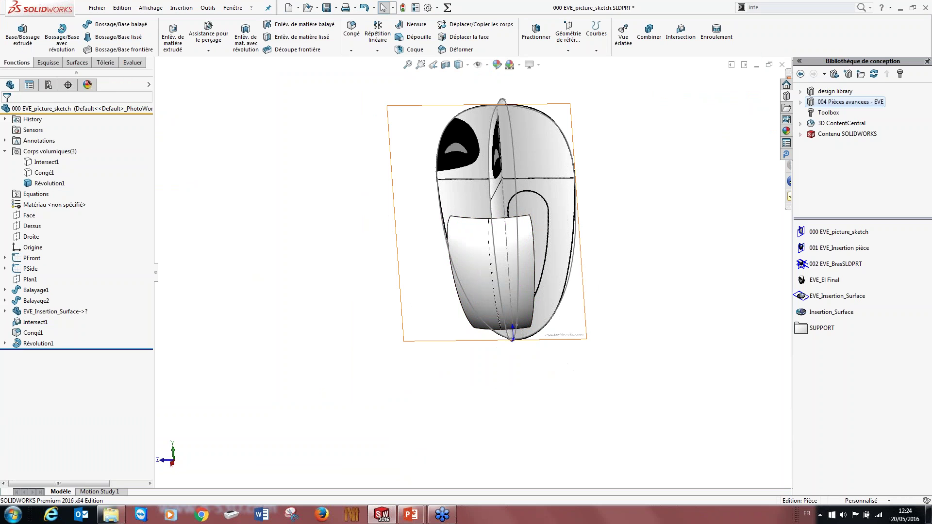
{"action": "left_click", "coordinate": [780, 65]}
{"action": "left_click", "coordinate": [419, 260]}
- Compare the previews of 002 EVE_BrasSLDPRT and EVE_EI Final in the 004 Pièces avancées - EVE folder, and open EVE_EI Final.SLDPRT
{"action": "left_click", "coordinate": [111, 515]}
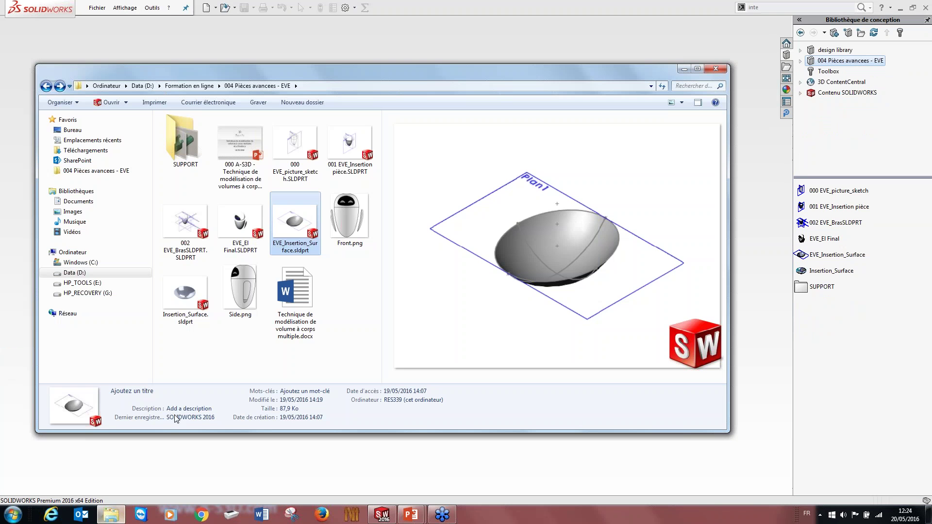
{"action": "left_click", "coordinate": [240, 217]}
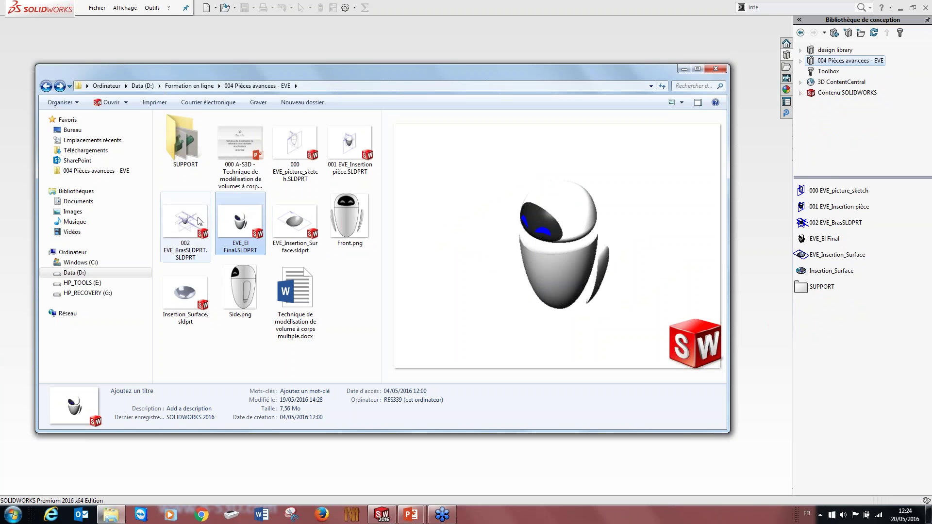
{"action": "left_click", "coordinate": [194, 221]}
{"action": "left_click", "coordinate": [242, 221]}
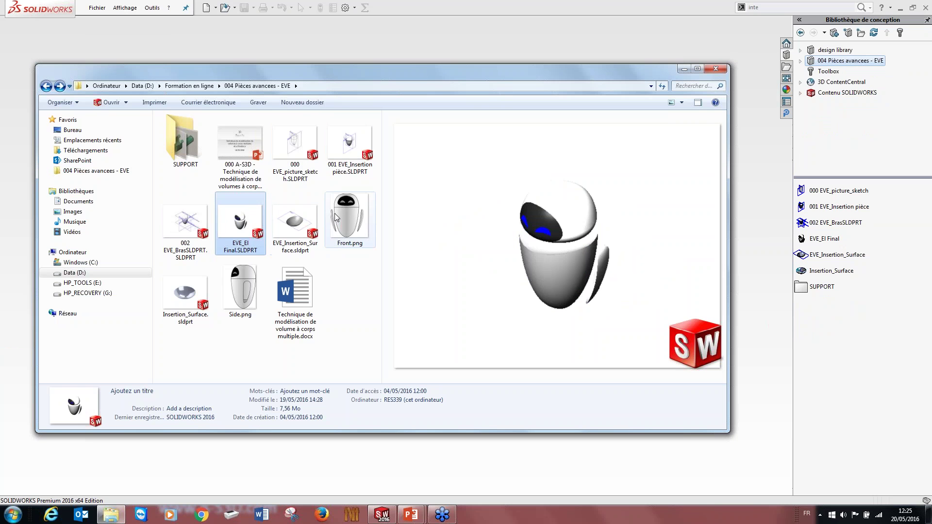
{"action": "left_click", "coordinate": [175, 220]}
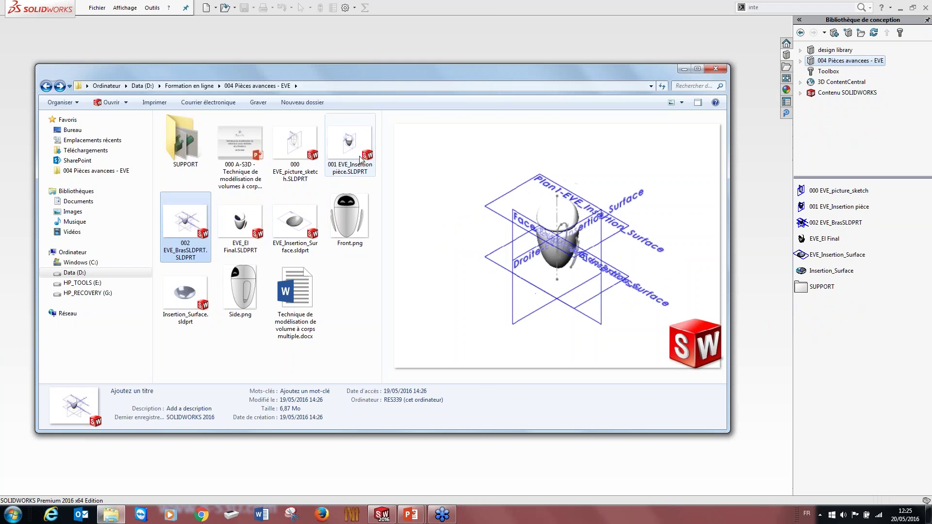
{"action": "left_click", "coordinate": [245, 224]}
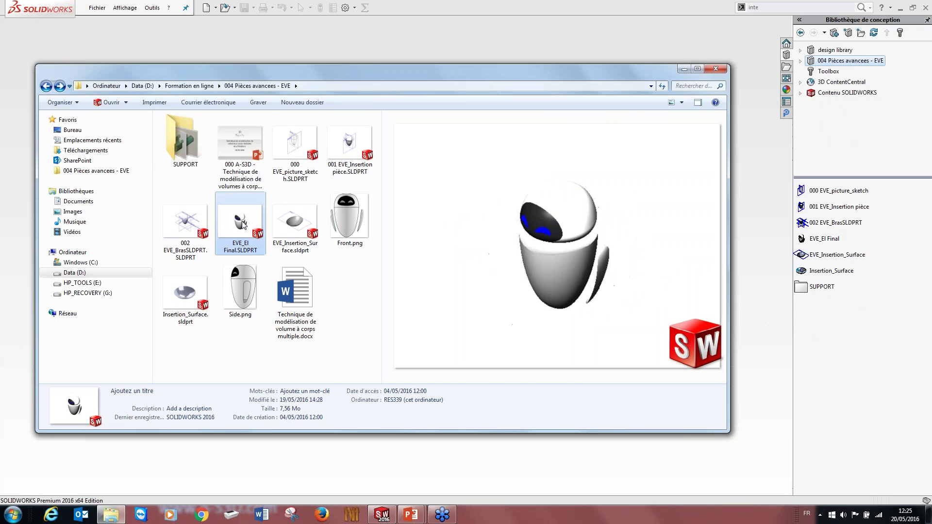
{"action": "double_click", "coordinate": [243, 223]}
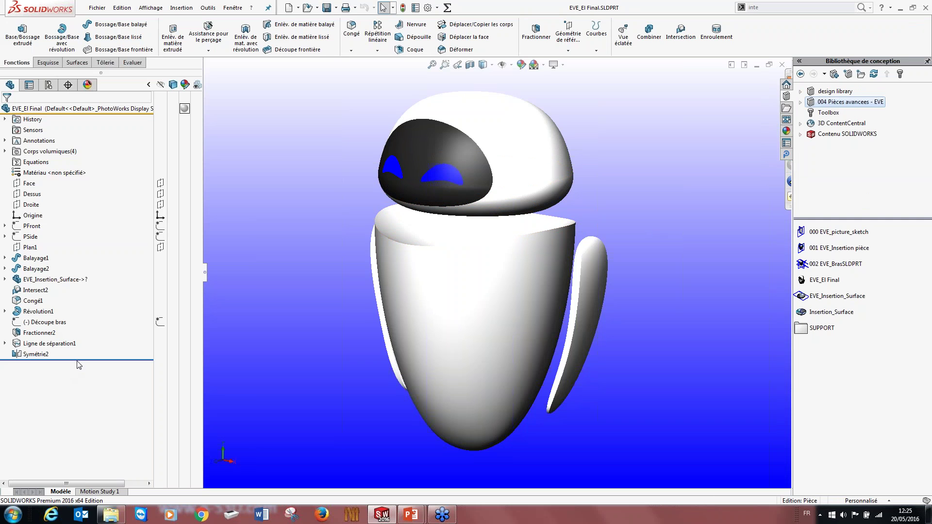
- Roll the feature history back so that it ends just after the Découpe bras sketch
{"action": "left_click_drag", "start_coordinate": [75, 360], "coordinate": [82, 321]}
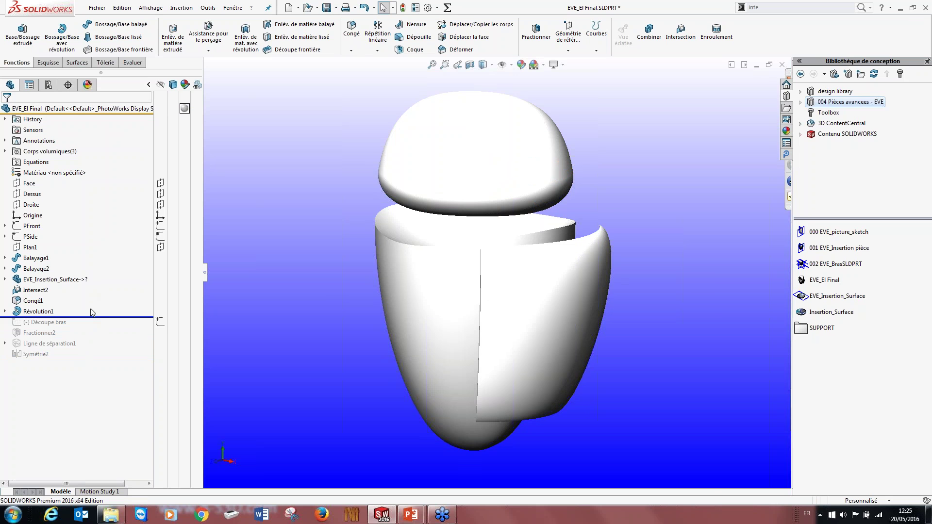
{"action": "scroll", "coordinate": [534, 395], "scroll_direction": "up", "scroll_amount": 3}
{"action": "middle_click_drag", "start_coordinate": [534, 395], "coordinate": [482, 277]}
{"action": "scroll", "coordinate": [516, 311], "scroll_direction": "down", "scroll_amount": 3}
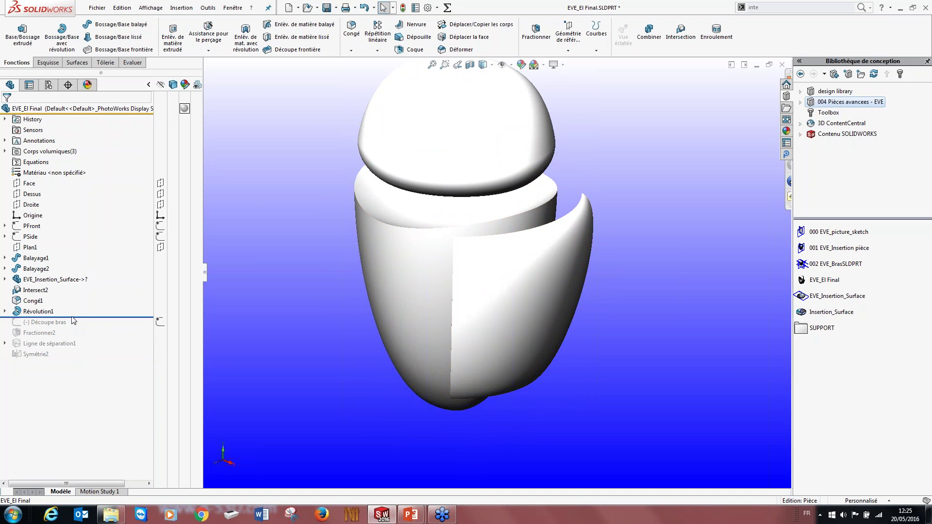
{"action": "left_click_drag", "start_coordinate": [72, 318], "coordinate": [44, 328]}
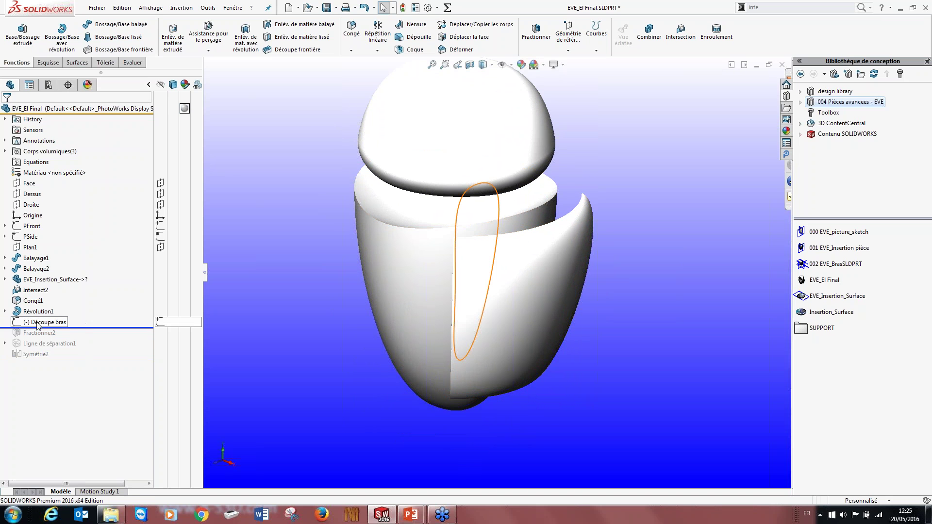
- Open the Découpe bras sketch to review its arm outline, exit it, and show the sketch in the model
{"action": "left_click", "coordinate": [39, 322]}
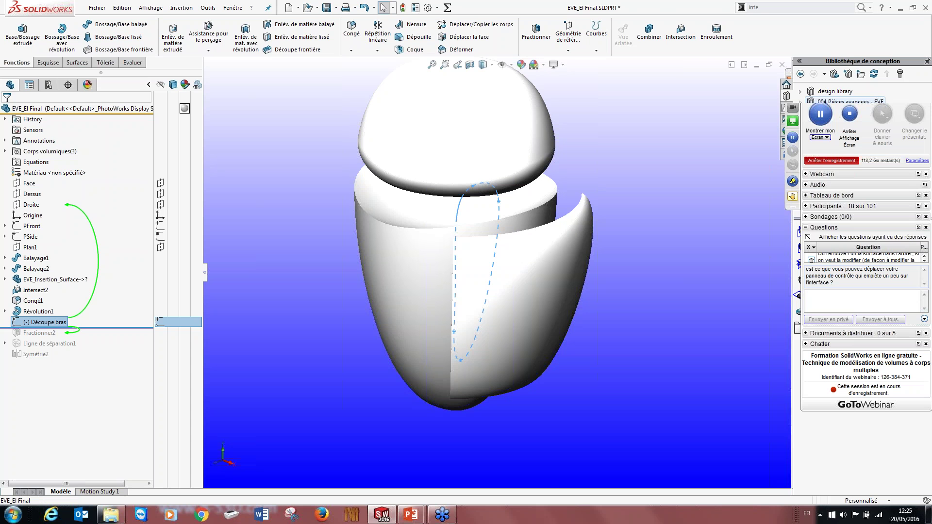
{"action": "mouse_move", "coordinate": [532, 325]}
{"action": "middle_mouse_down"}
{"action": "mouse_move", "coordinate": [510, 284]}
{"action": "mouse_move", "coordinate": [500, 290]}
{"action": "middle_mouse_up"}
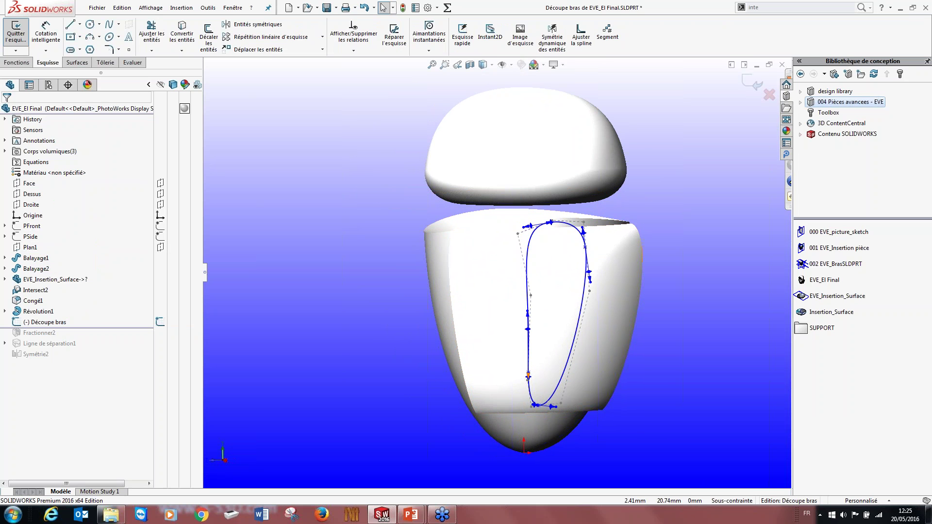
{"action": "left_click", "coordinate": [753, 84]}
{"action": "middle_click_drag", "start_coordinate": [558, 258], "coordinate": [577, 287]}
{"action": "left_click", "coordinate": [44, 322]}
{"action": "left_click", "coordinate": [44, 305]}
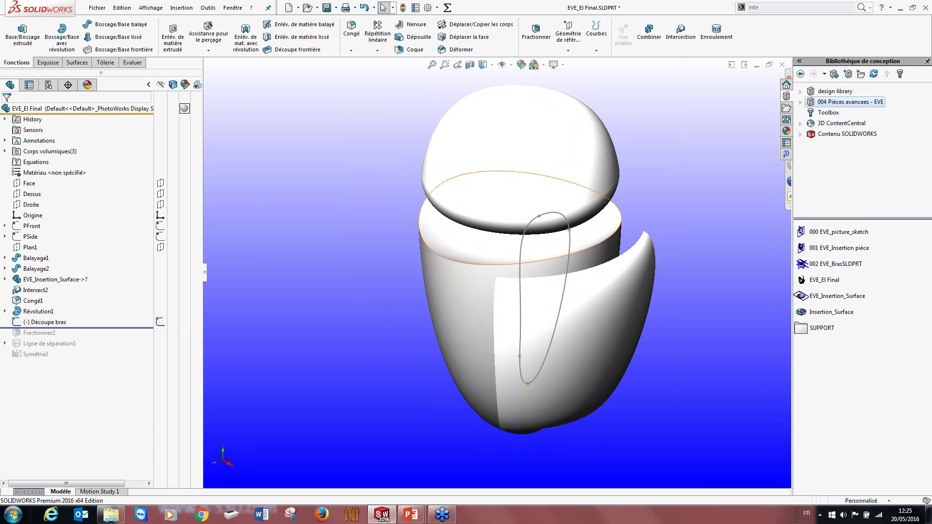
- Start a Split with the Découpe bras sketch as trim tool, accepting the proposed new-document template
{"action": "left_click", "coordinate": [522, 250]}
{"action": "middle_click_drag", "start_coordinate": [522, 250], "coordinate": [529, 213]}
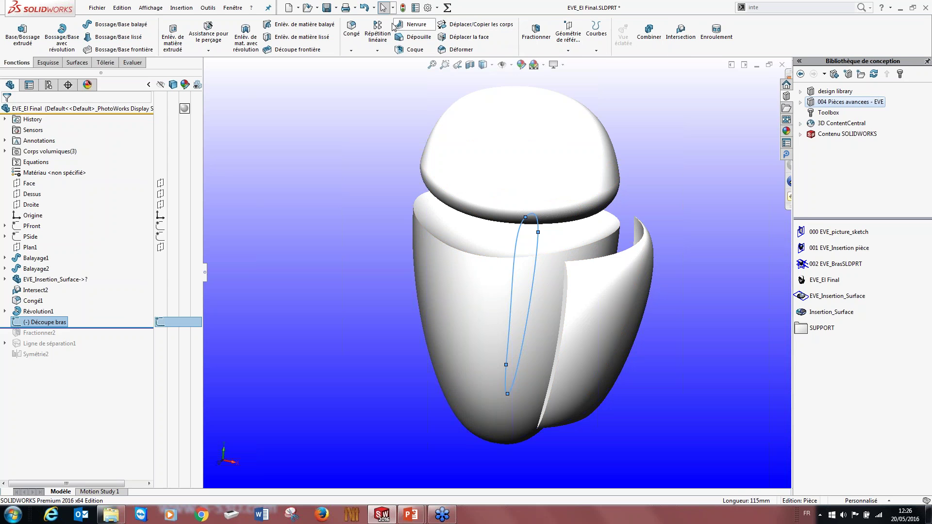
{"action": "left_click", "coordinate": [537, 34]}
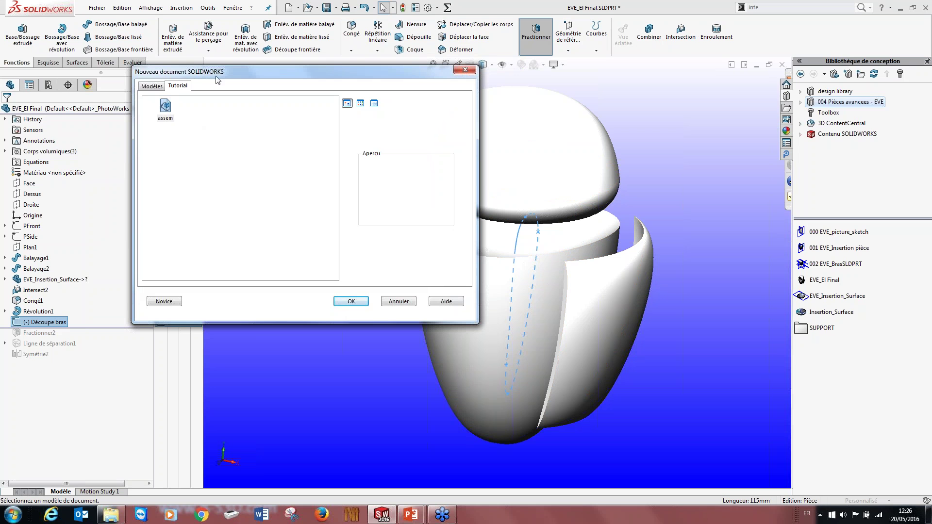
{"action": "left_click", "coordinate": [360, 304]}
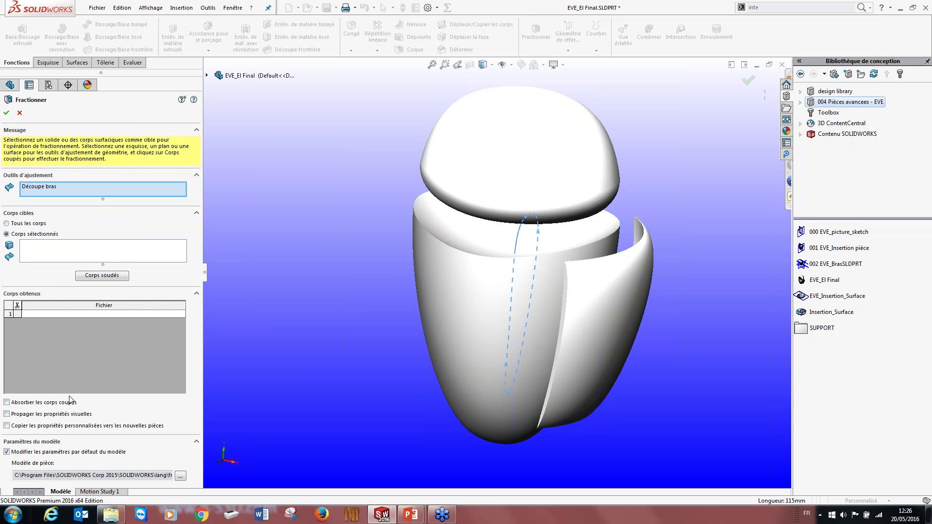
{"action": "mouse_move", "coordinate": [200, 275]}
{"action": "left_mouse_down"}
{"action": "mouse_move", "coordinate": [222, 273]}
{"action": "mouse_move", "coordinate": [184, 274]}
{"action": "left_mouse_up"}
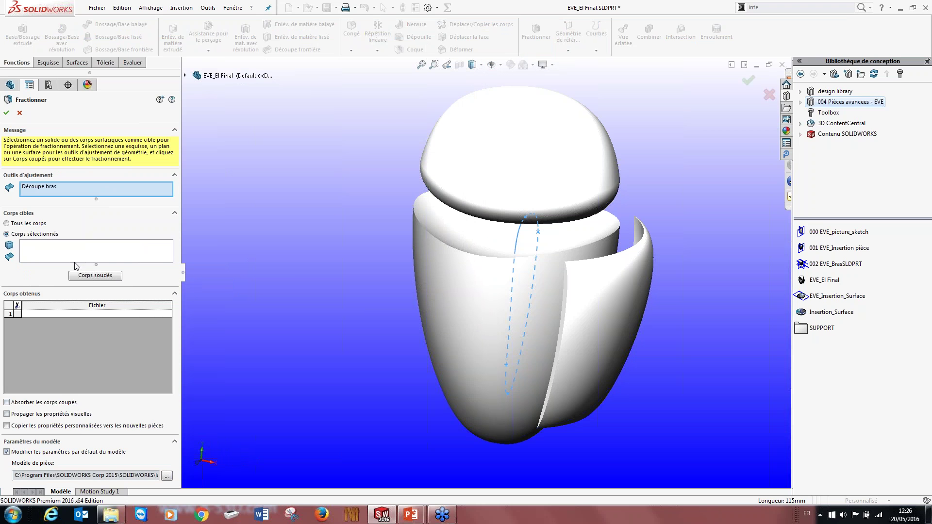
- Remove Découpe bras from the split's trim tools and select it again from the feature tree
{"action": "left_click", "coordinate": [54, 188]}
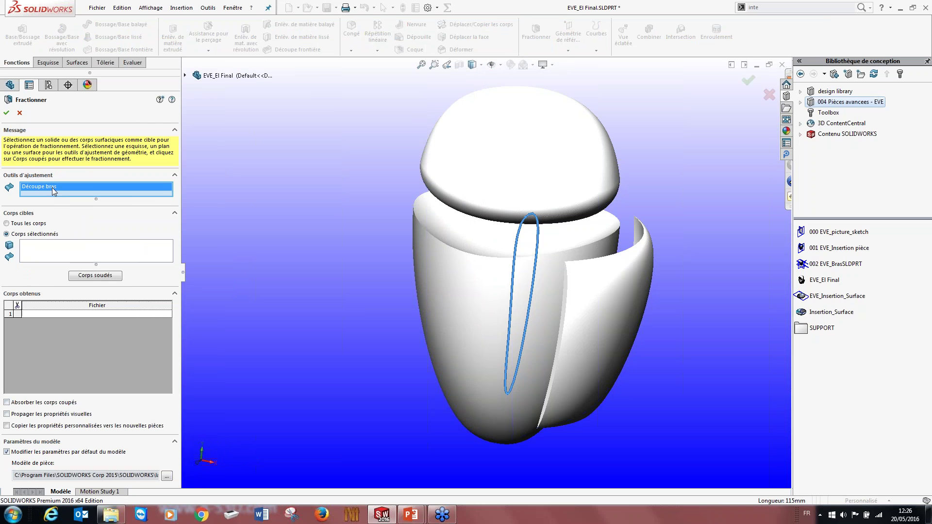
{"action": "right_click", "coordinate": [52, 184]}
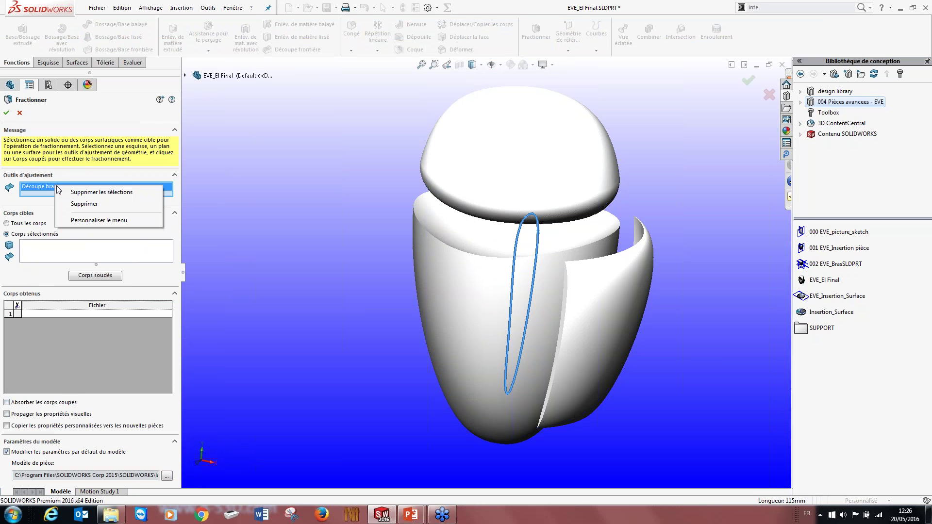
{"action": "left_click", "coordinate": [78, 202]}
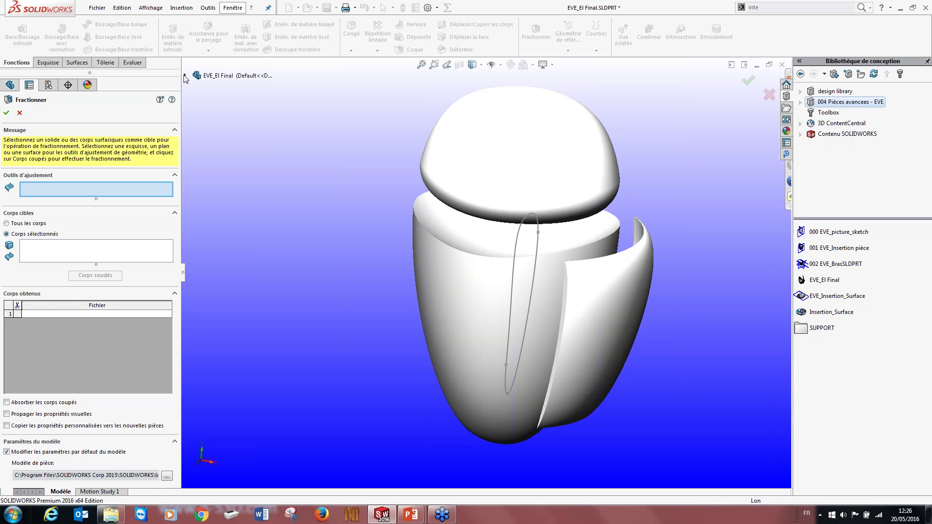
{"action": "left_click", "coordinate": [185, 75]}
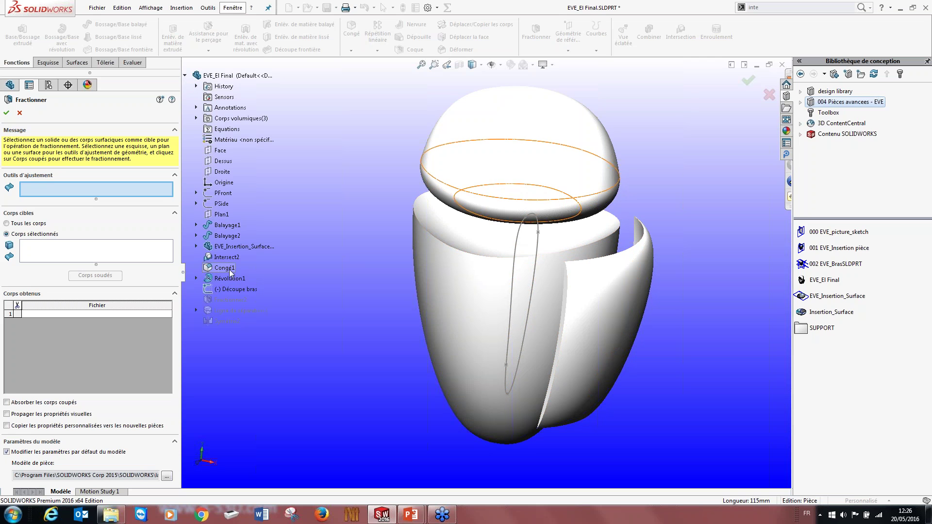
{"action": "left_click", "coordinate": [228, 289]}
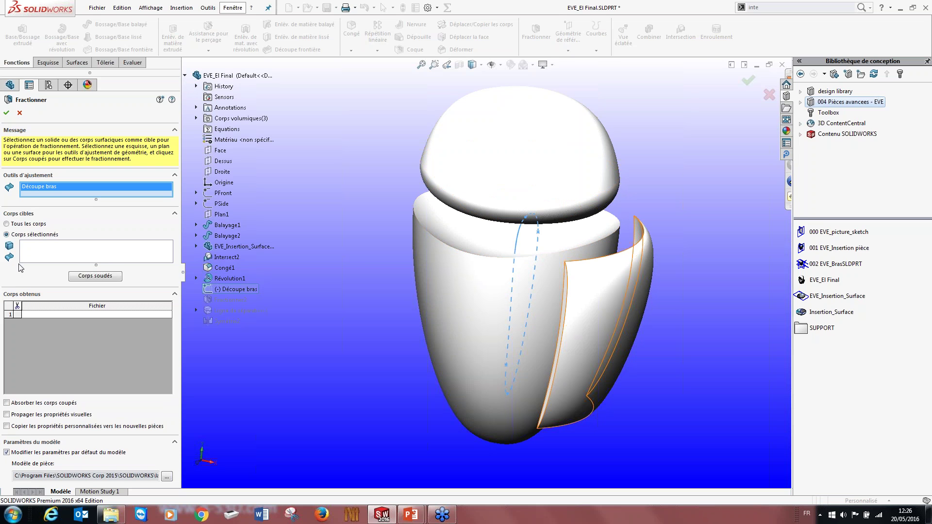
- Set the Révolution1 arm body as the only target of the split and compute the cut bodies
{"action": "left_click", "coordinate": [76, 251]}
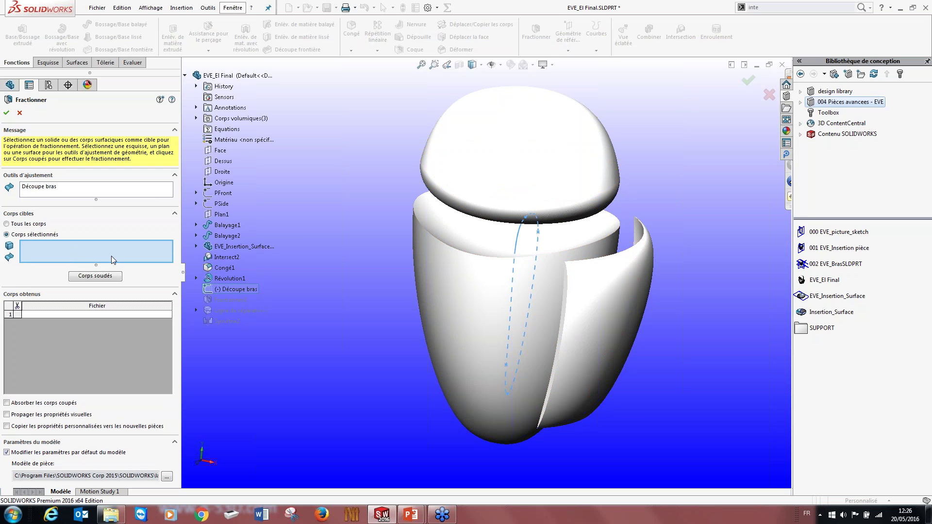
{"action": "key", "text": "ctrl+1"}
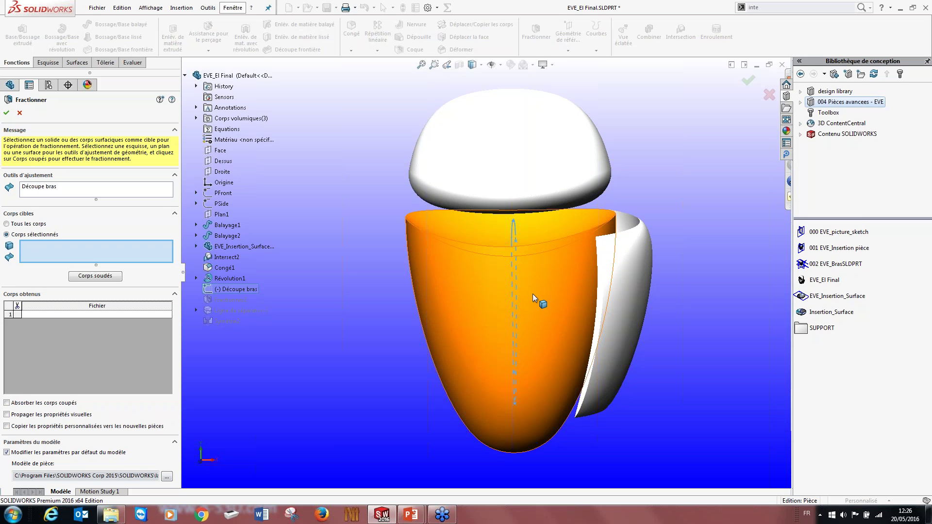
{"action": "middle_click_drag", "start_coordinate": [537, 281], "coordinate": [427, 315]}
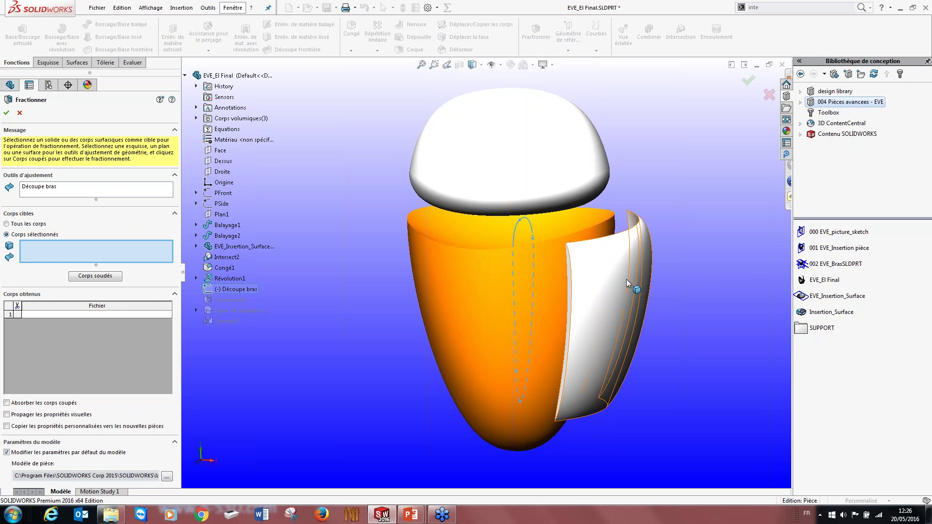
{"action": "left_click", "coordinate": [454, 307]}
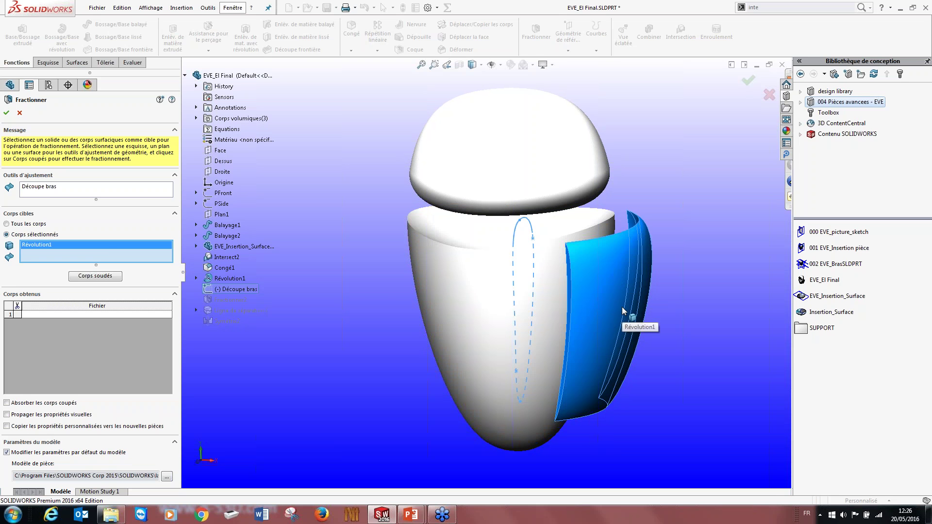
{"action": "left_click", "coordinate": [84, 276]}
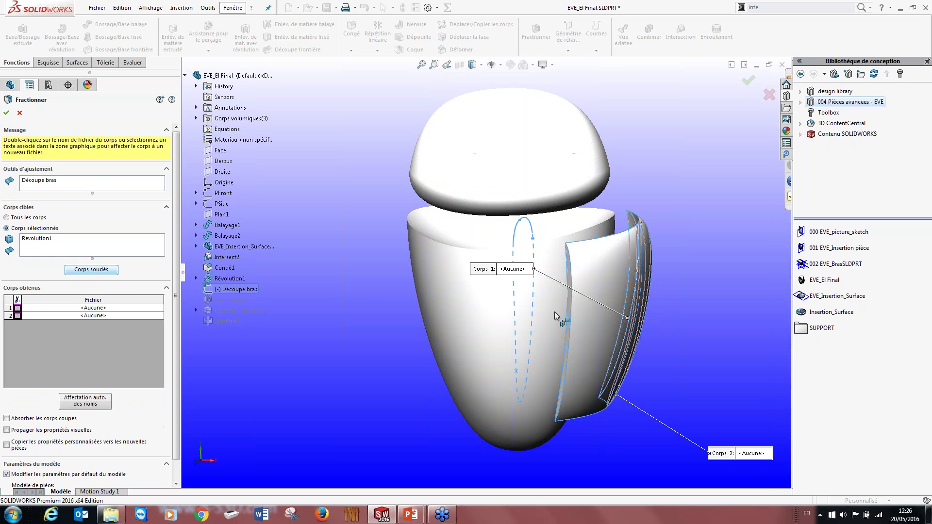
- Mark body 2, the arm-shaped piece inside the sketched outline, as the resulting body and accept the split
{"action": "middle_click_drag", "start_coordinate": [763, 350], "coordinate": [715, 367]}
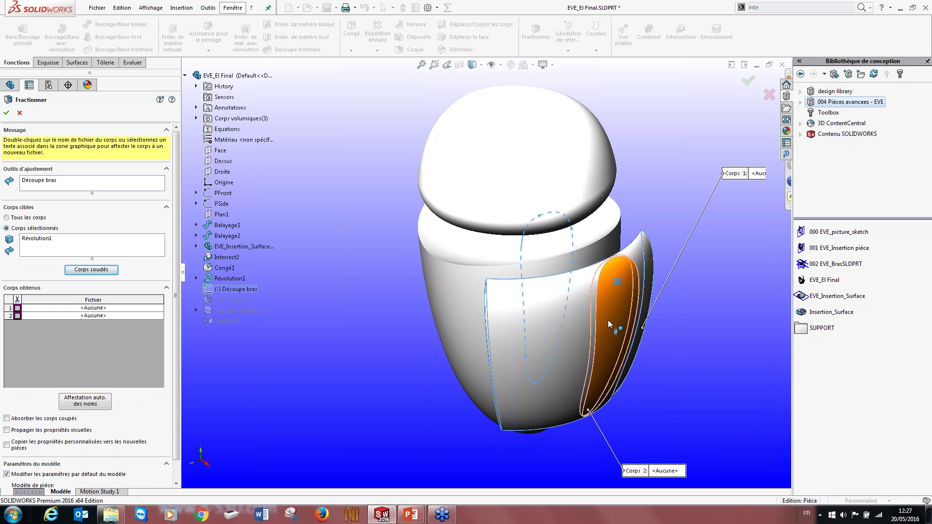
{"action": "middle_click_drag", "start_coordinate": [567, 333], "coordinate": [612, 335]}
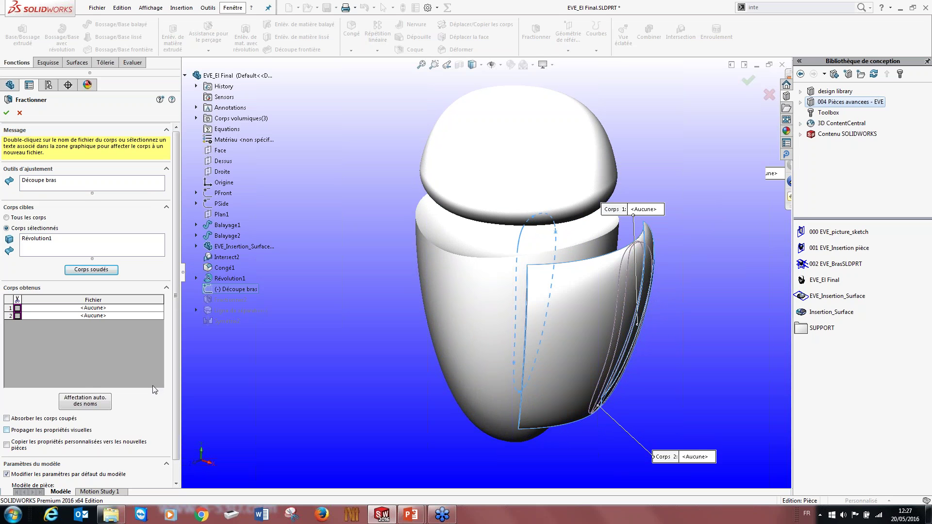
{"action": "left_click", "coordinate": [631, 291]}
{"action": "middle_click_drag", "start_coordinate": [631, 291], "coordinate": [582, 292]}
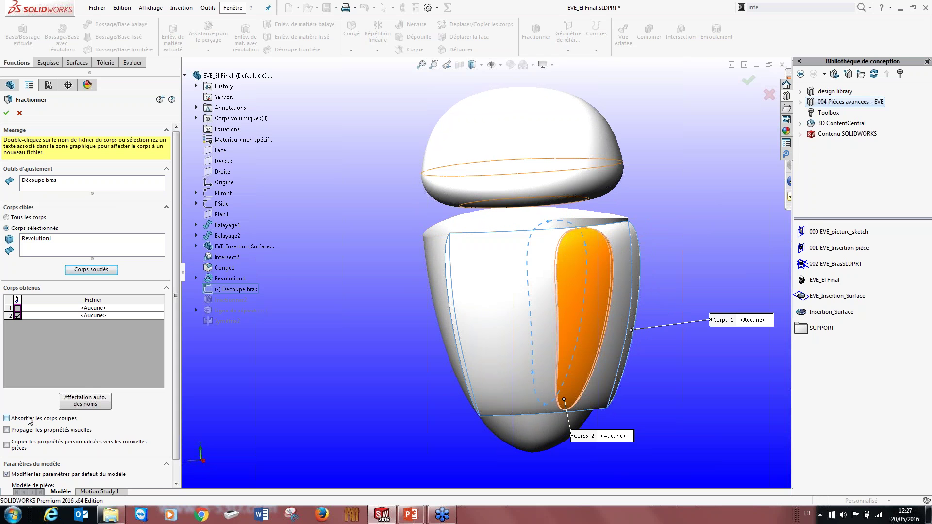
{"action": "scroll", "coordinate": [179, 411], "scroll_direction": "down", "scroll_amount": 1}
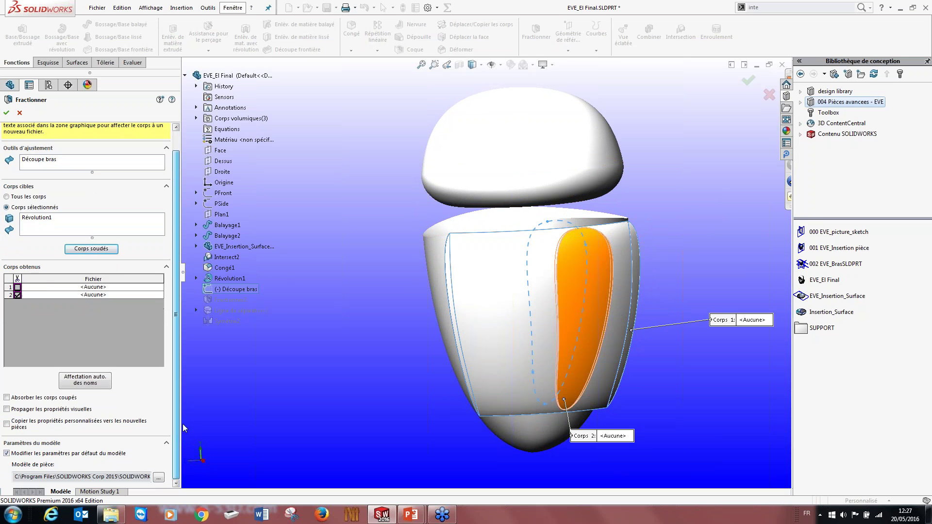
{"action": "scroll", "coordinate": [180, 422], "scroll_direction": "up", "scroll_amount": 1}
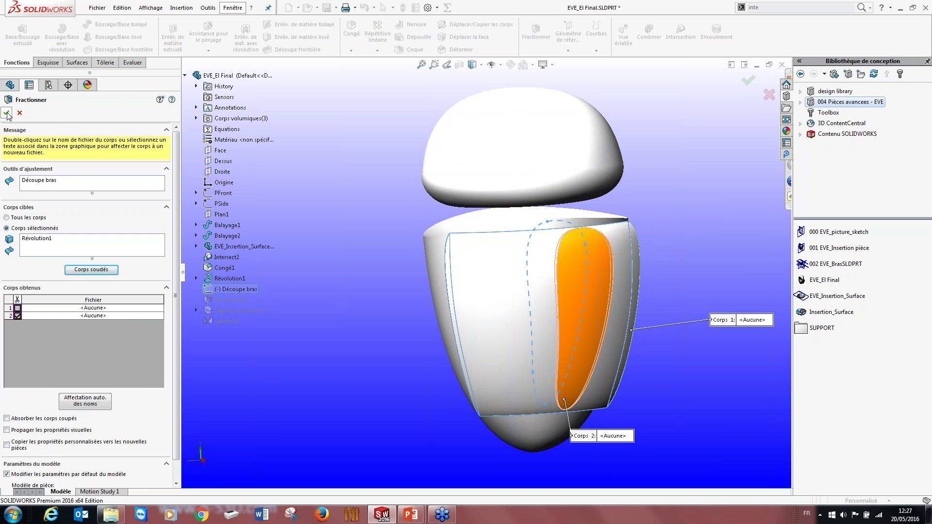
{"action": "left_click", "coordinate": [7, 113]}
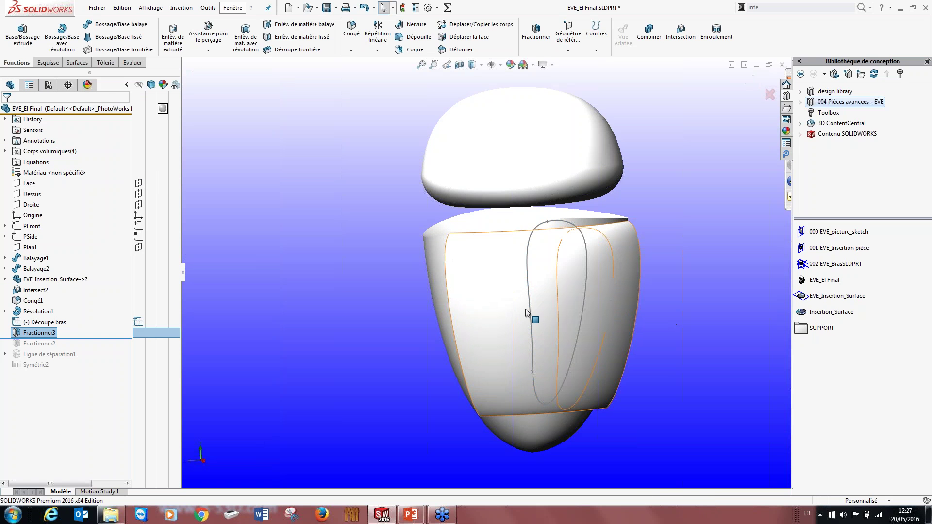
- Edit the Fractionner3 split to select the surrounding body 1 instead of body 2 and absorb the cut bodies
{"action": "mouse_move", "coordinate": [532, 318]}
{"action": "middle_mouse_down"}
{"action": "mouse_move", "coordinate": [599, 349]}
{"action": "mouse_move", "coordinate": [599, 327]}
{"action": "mouse_move", "coordinate": [558, 335]}
{"action": "middle_mouse_up"}
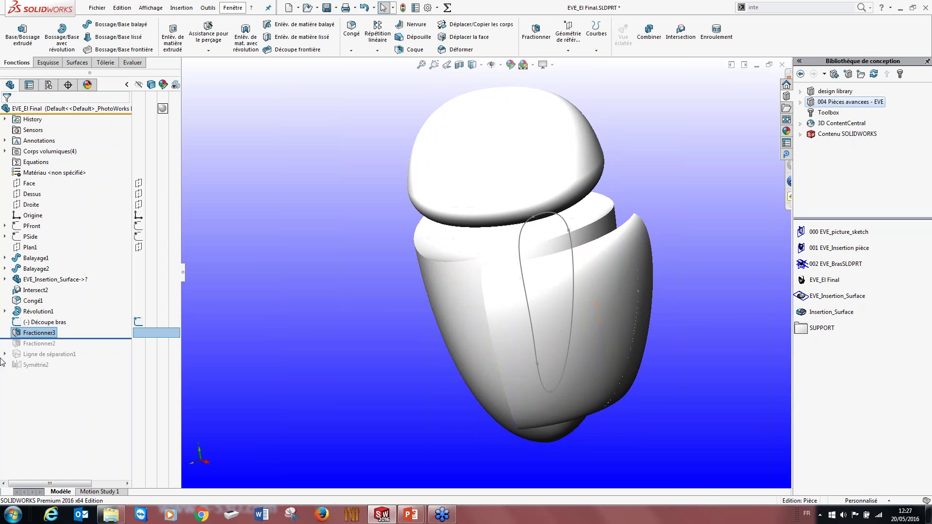
{"action": "right_click", "coordinate": [29, 322]}
{"action": "right_click", "coordinate": [29, 334]}
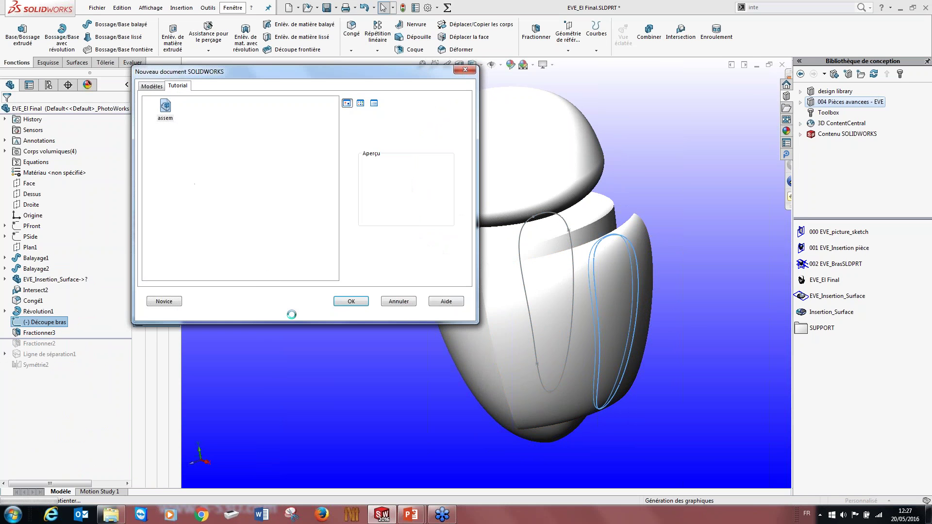
{"action": "left_click", "coordinate": [349, 302]}
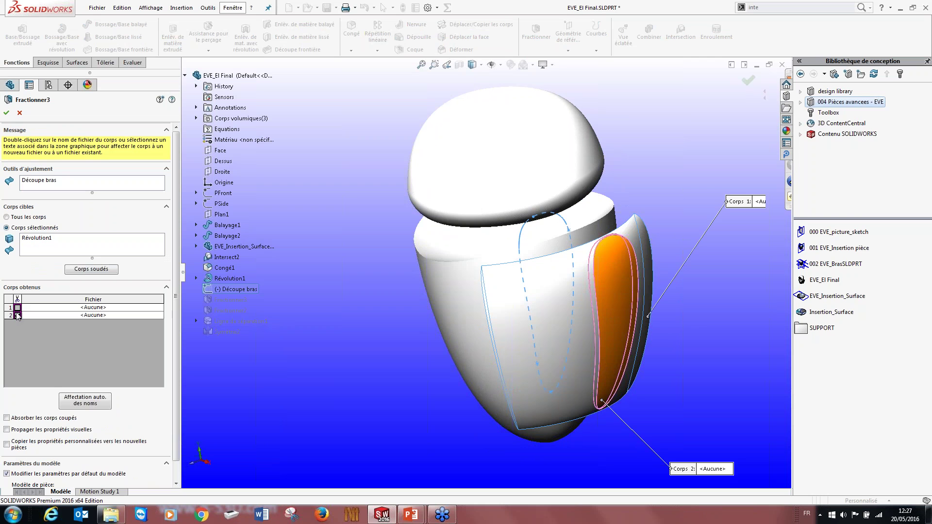
{"action": "left_click", "coordinate": [17, 316]}
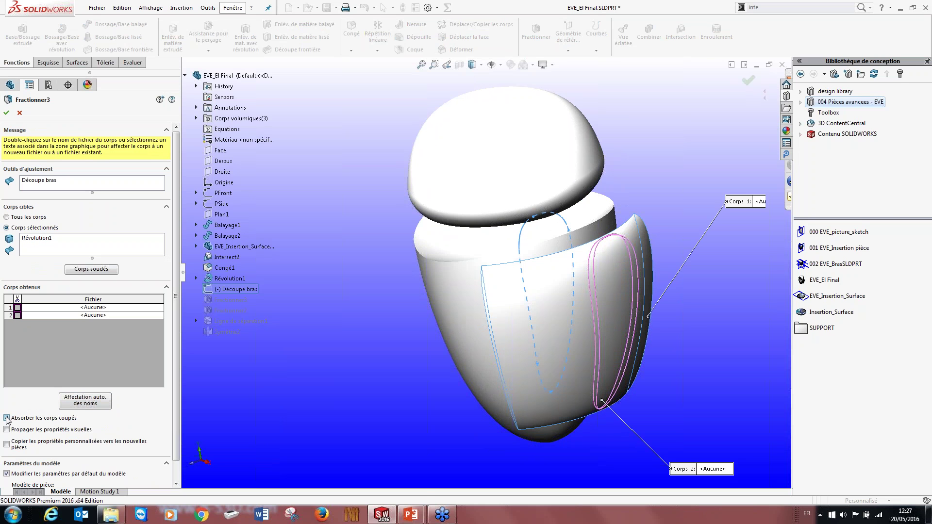
{"action": "left_click", "coordinate": [551, 290]}
{"action": "middle_click_drag", "start_coordinate": [551, 290], "coordinate": [324, 232]}
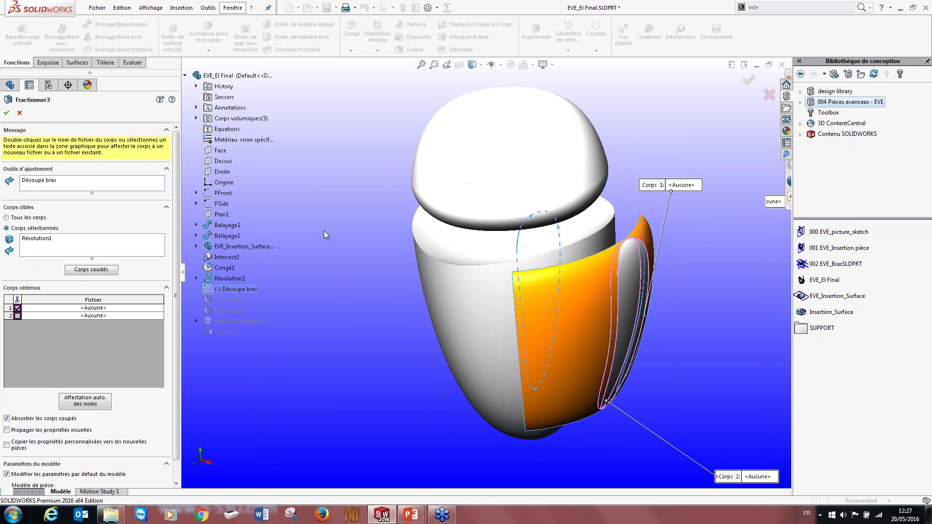
{"action": "key", "text": "Return"}
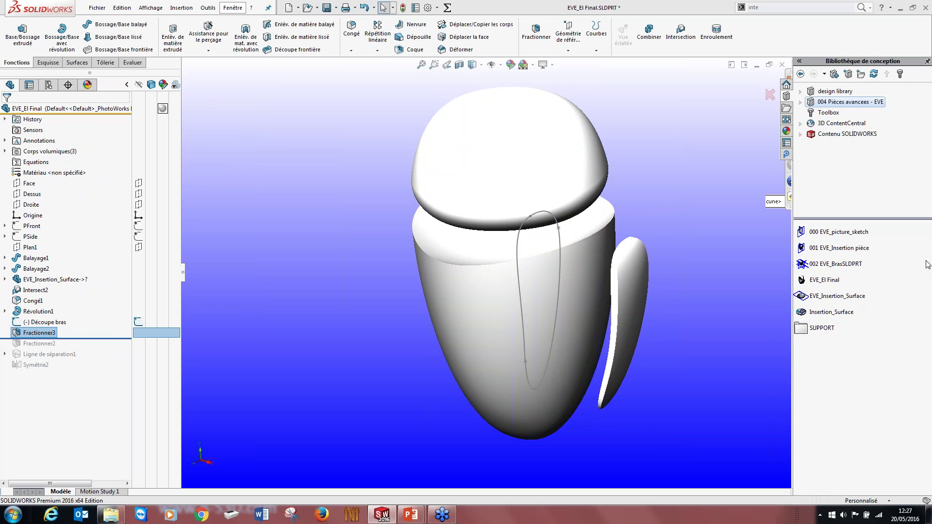
- Delete the Fractionner3 split and roll the feature history forward to include Fractionner2
{"action": "middle_click_drag", "start_coordinate": [571, 335], "coordinate": [506, 377]}
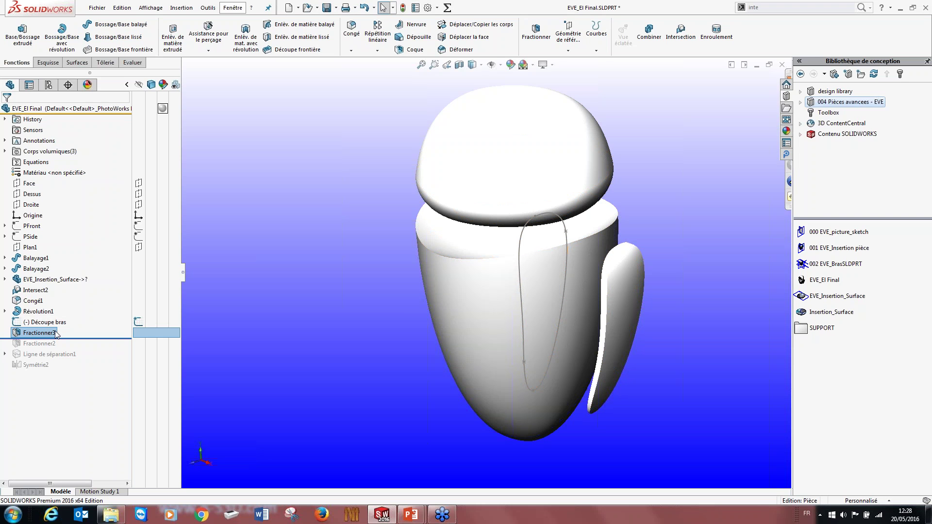
{"action": "key", "text": "Delete"}
{"action": "key", "text": "Return"}
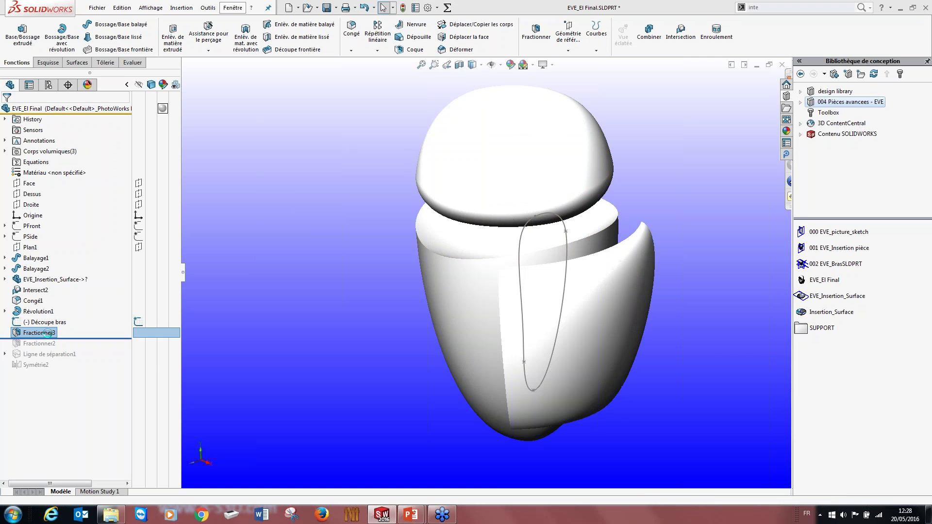
{"action": "left_click_drag", "start_coordinate": [95, 336], "coordinate": [96, 338]}
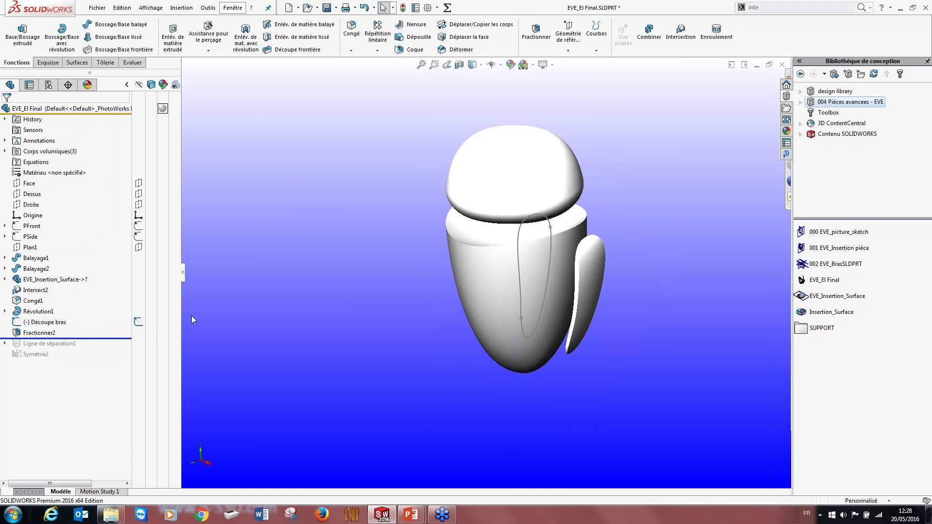
- Show the PFront picture sketch and hide the Balayage1 head body
{"action": "right_click", "coordinate": [518, 267]}
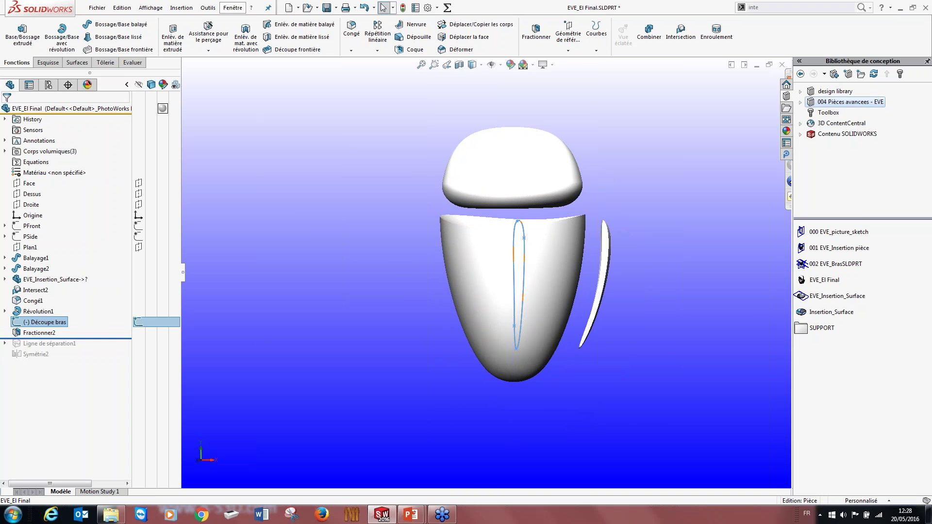
{"action": "left_click", "coordinate": [423, 309]}
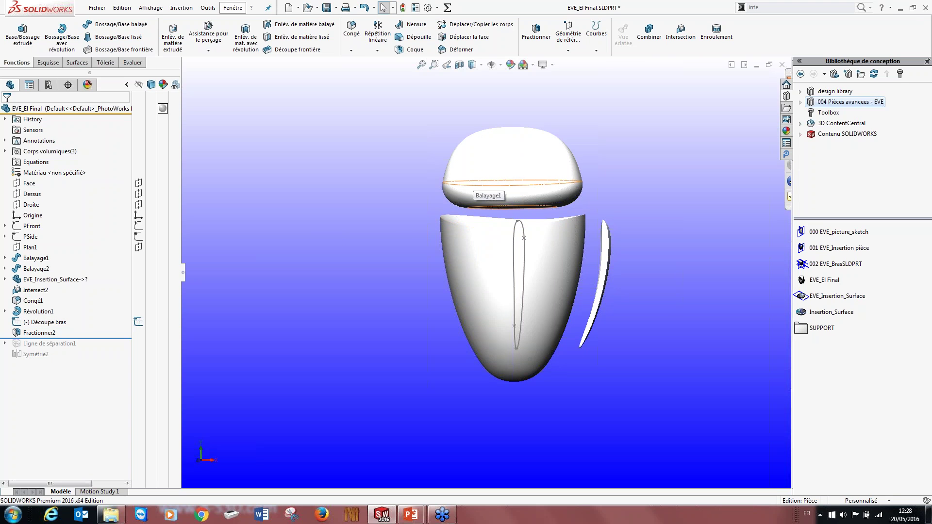
{"action": "middle_click_drag", "start_coordinate": [543, 150], "coordinate": [483, 187]}
{"action": "scroll", "coordinate": [535, 204], "scroll_direction": "down", "scroll_amount": 5}
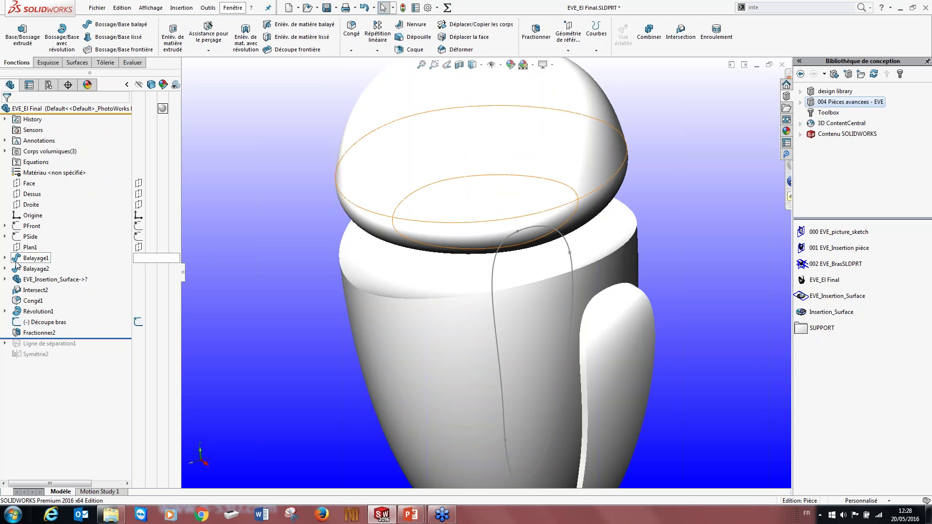
{"action": "left_click", "coordinate": [22, 226]}
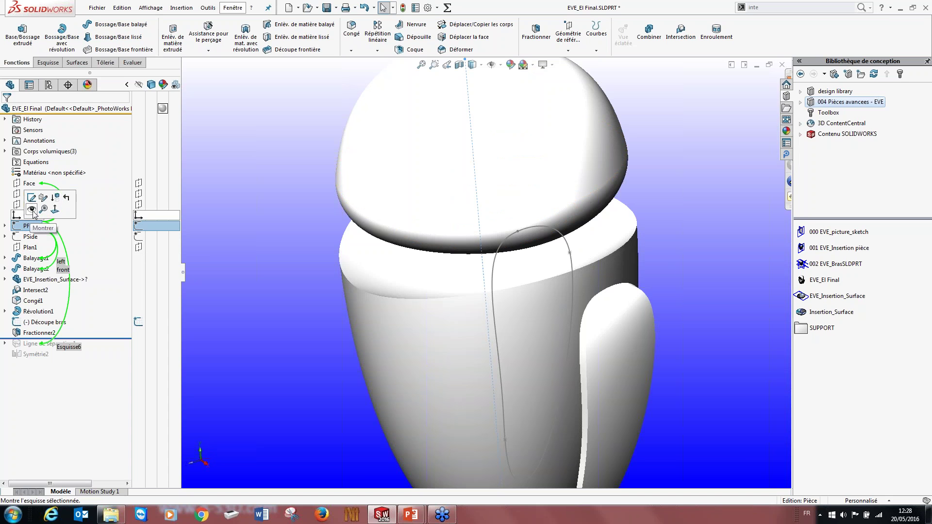
{"action": "left_click", "coordinate": [32, 209]}
{"action": "left_click", "coordinate": [447, 152]}
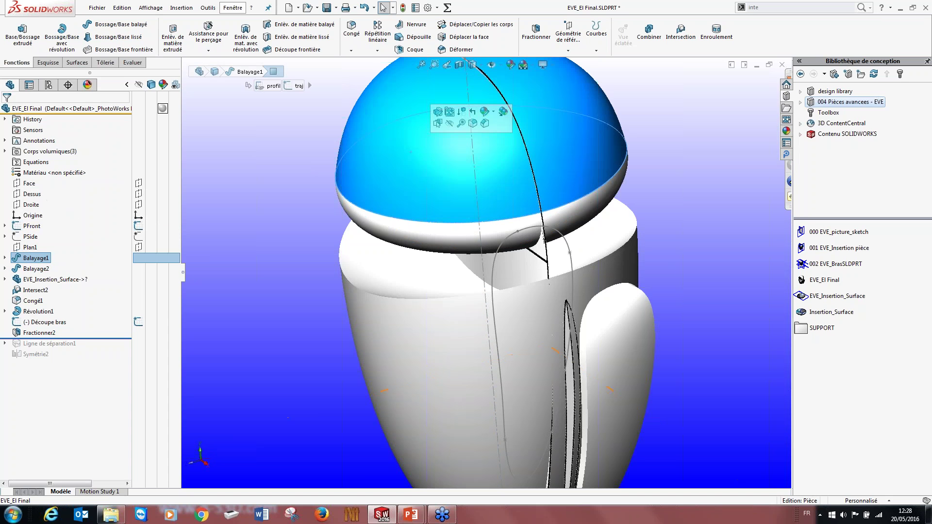
{"action": "left_click", "coordinate": [450, 124]}
{"action": "key", "text": "f"}
{"action": "middle_click_drag", "start_coordinate": [540, 190], "coordinate": [523, 234]}
{"action": "scroll", "coordinate": [478, 262], "scroll_direction": "down", "scroll_amount": 4}
{"action": "left_click", "coordinate": [30, 183]}
{"action": "left_click", "coordinate": [31, 168]}
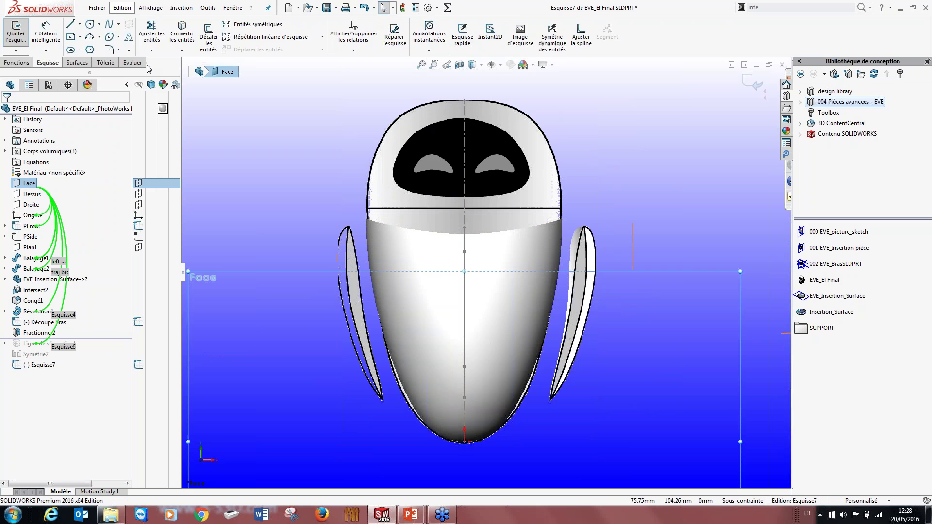
{"action": "left_click", "coordinate": [17, 62]}
{"action": "left_click", "coordinate": [595, 51]}
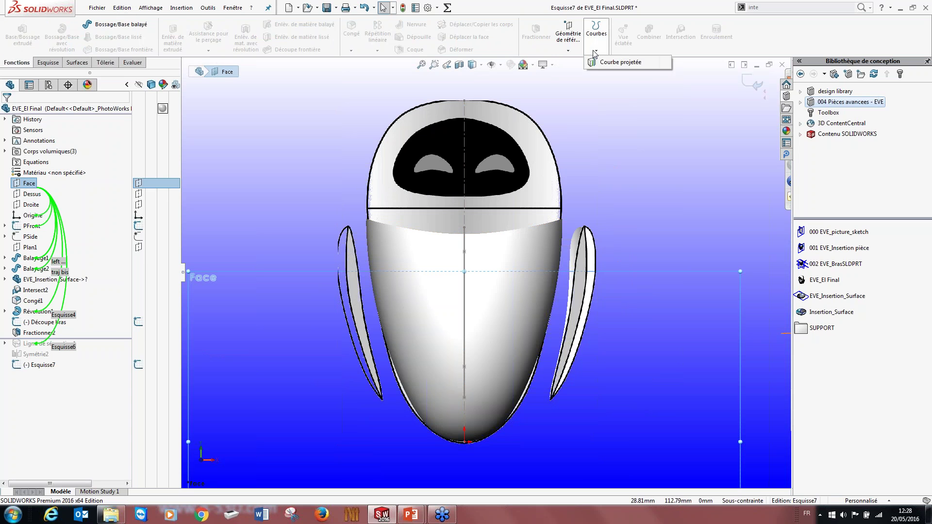
{"action": "left_click", "coordinate": [770, 114]}
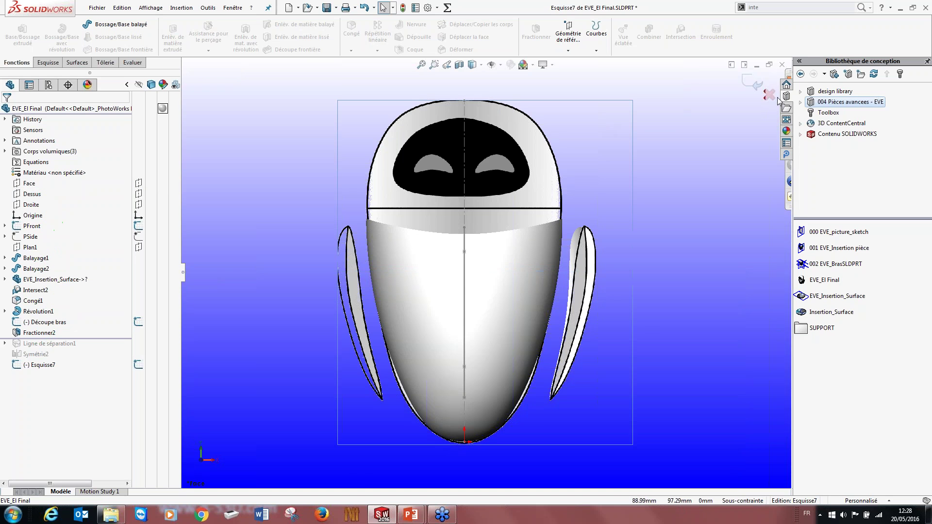
{"action": "left_click", "coordinate": [769, 95]}
{"action": "left_click", "coordinate": [475, 261]}
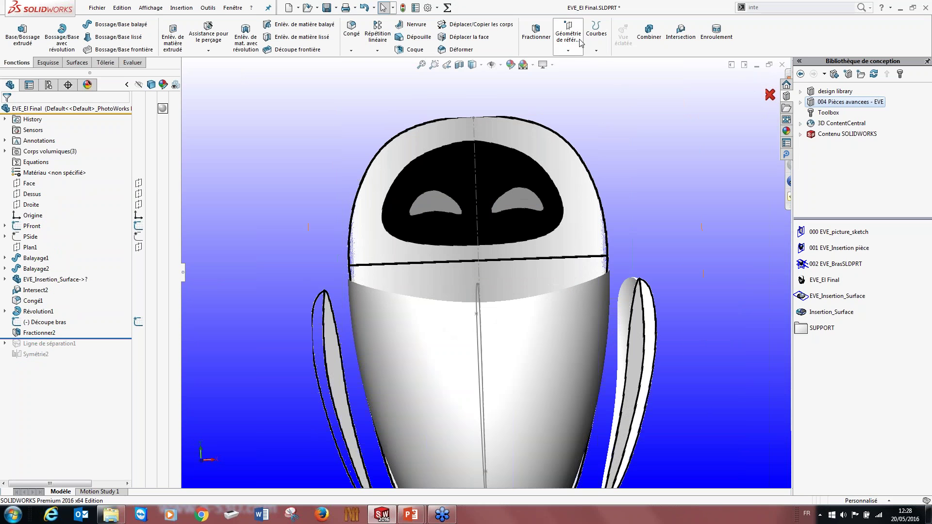
{"action": "left_click", "coordinate": [596, 51]}
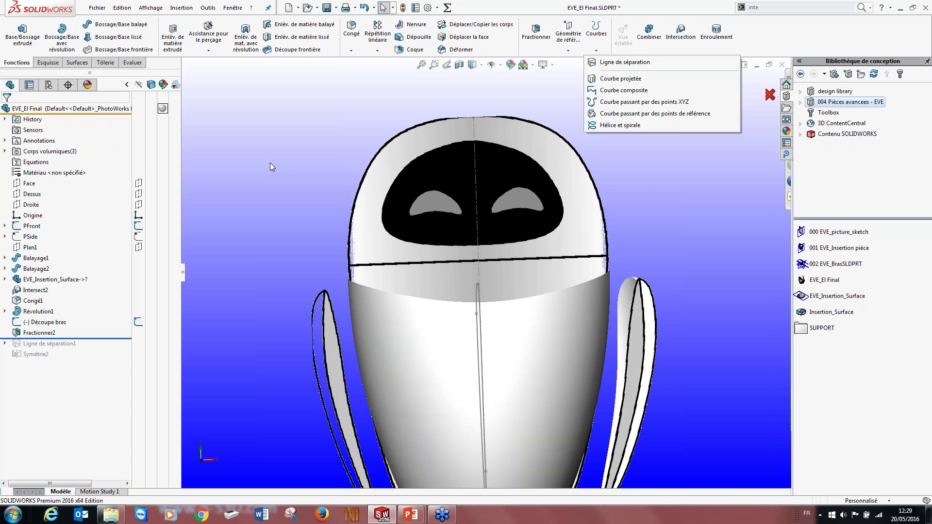
- Start a sketch on the Face plane and draw a vertical construction line from the top of the head to just below the black visor
{"action": "left_click", "coordinate": [29, 183]}
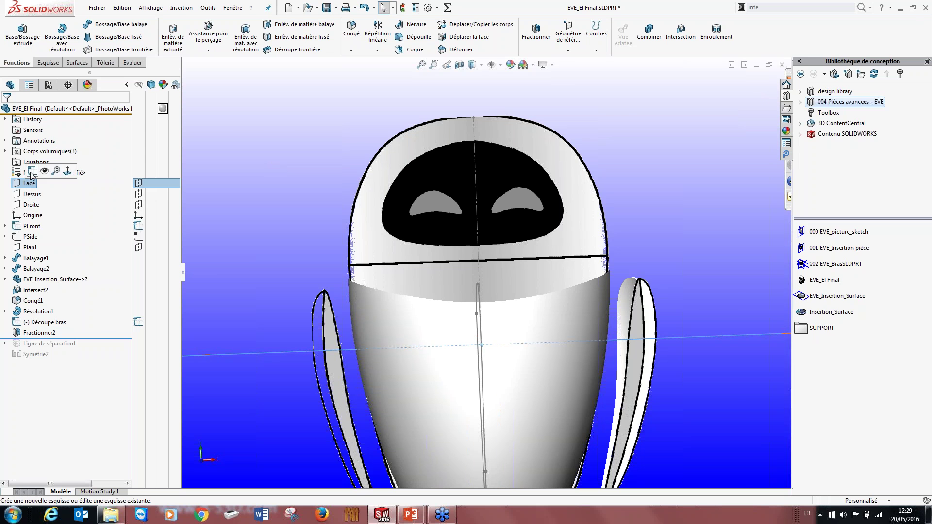
{"action": "left_click", "coordinate": [31, 171]}
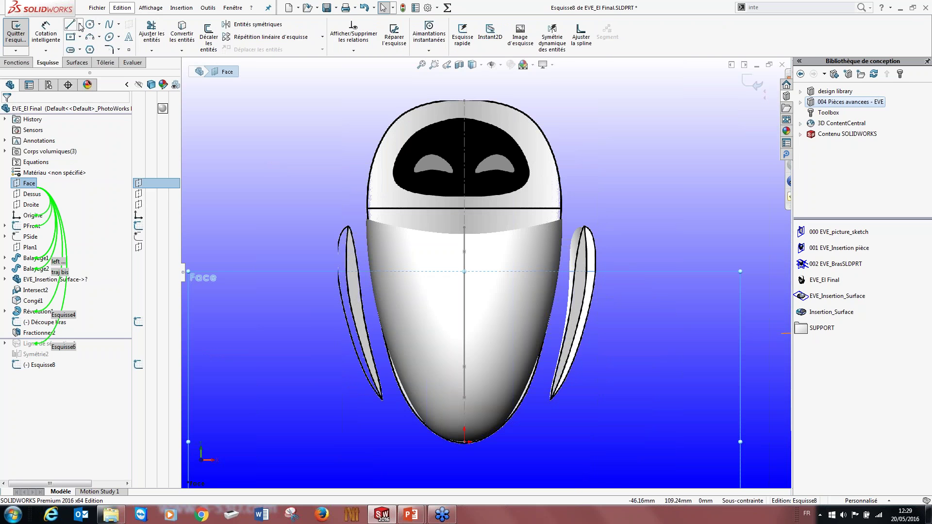
{"action": "left_click", "coordinate": [80, 25]}
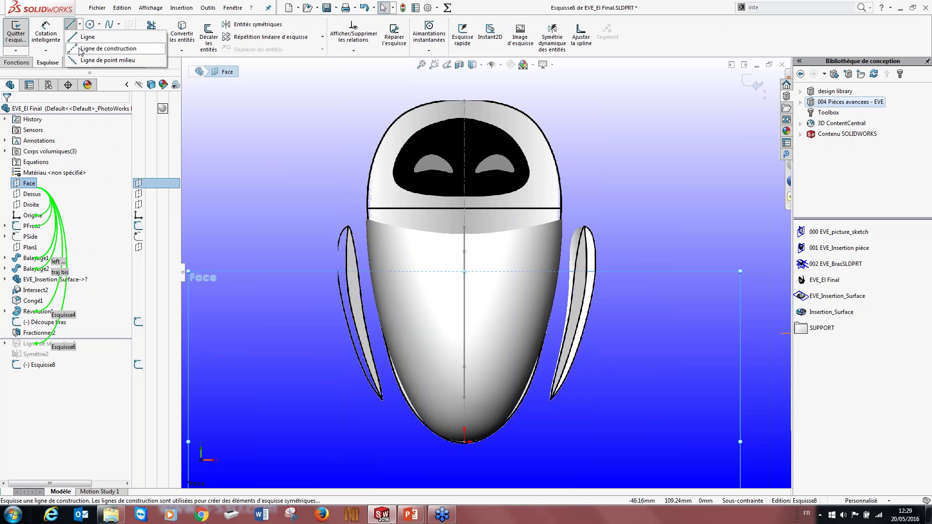
{"action": "left_click", "coordinate": [102, 48]}
{"action": "left_click", "coordinate": [465, 101]}
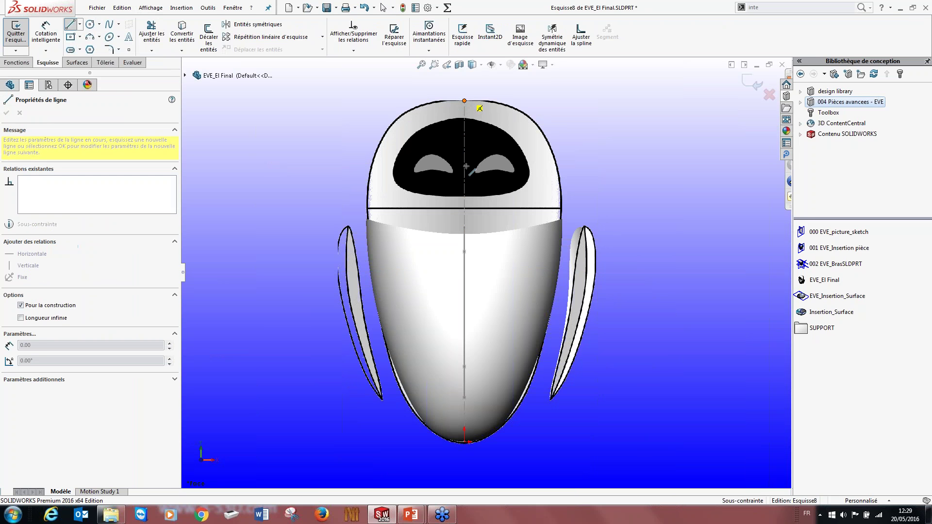
{"action": "left_click", "coordinate": [465, 200]}
{"action": "key", "text": "Escape"}
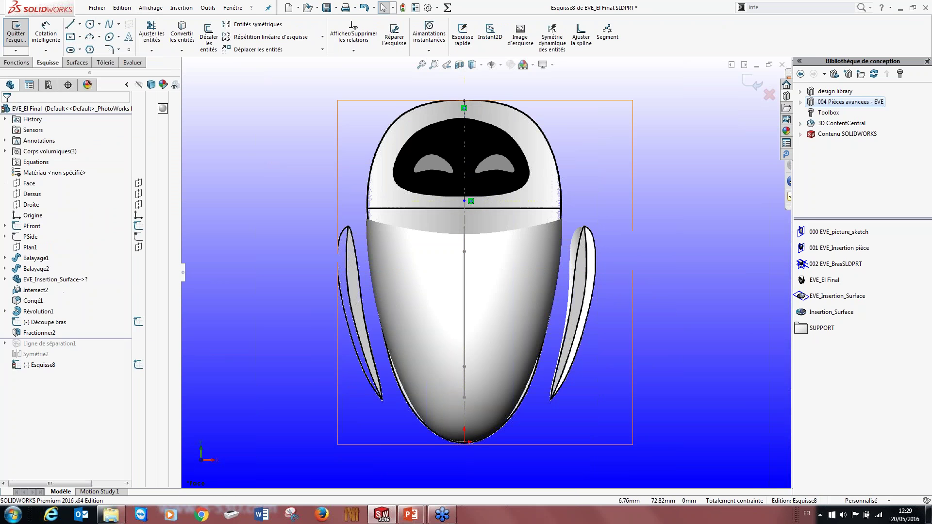
- Draw a three-point spline about 51 mm long around the left half of the black visor, with both ends on the construction line
{"action": "left_click", "coordinate": [118, 26]}
{"action": "left_click", "coordinate": [121, 34]}
{"action": "scroll", "coordinate": [388, 124], "scroll_direction": "down", "scroll_amount": 4}
{"action": "left_click", "coordinate": [556, 112]}
{"action": "left_click", "coordinate": [401, 213]}
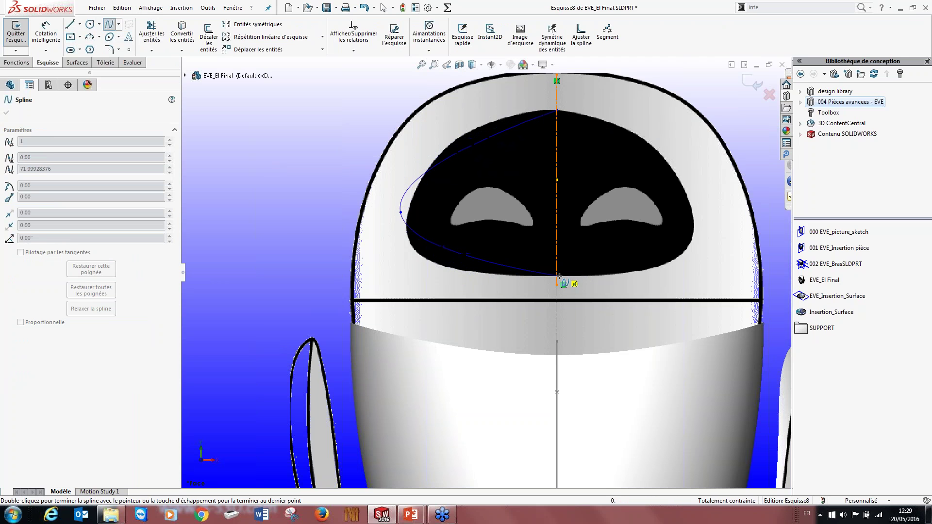
{"action": "double_click", "coordinate": [557, 275]}
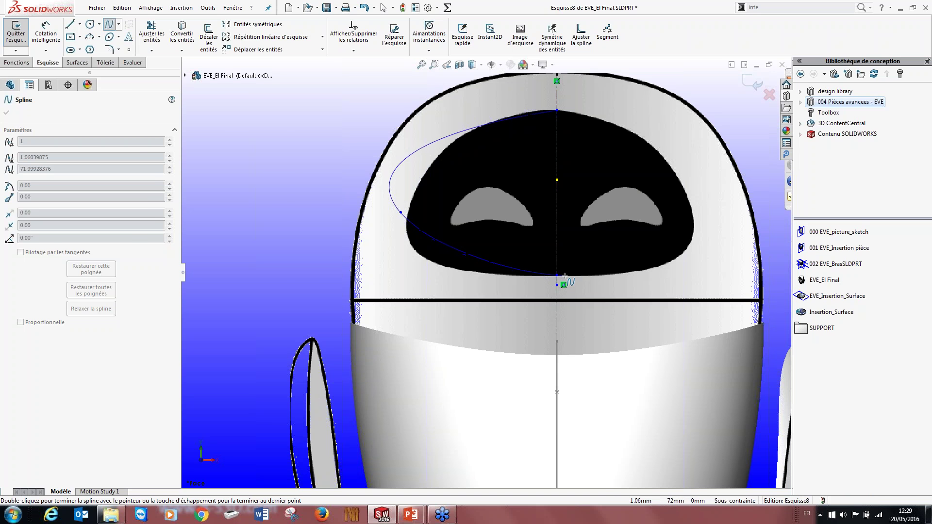
- Add a horizontal relation to the tangent handle at the spline's upper end
{"action": "left_click", "coordinate": [433, 165]}
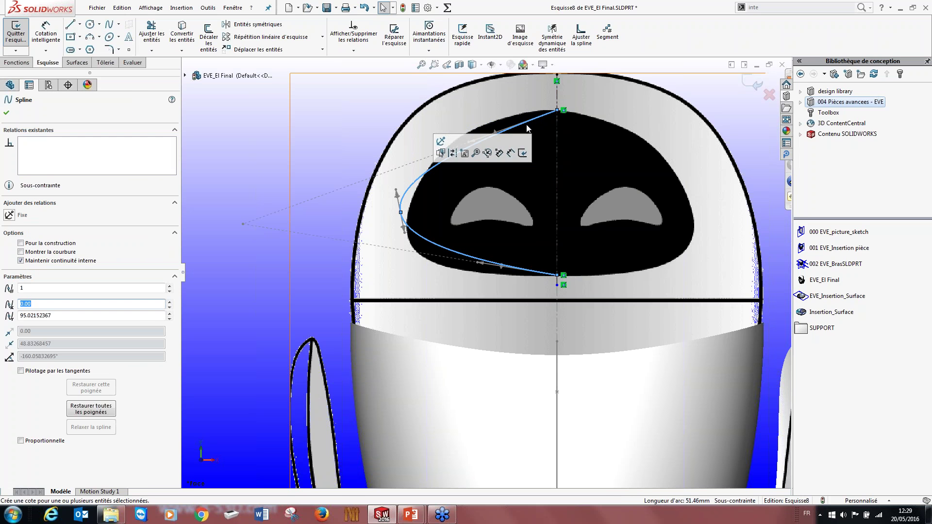
{"action": "left_click", "coordinate": [488, 137]}
{"action": "left_click", "coordinate": [485, 137]}
{"action": "left_click", "coordinate": [486, 135]}
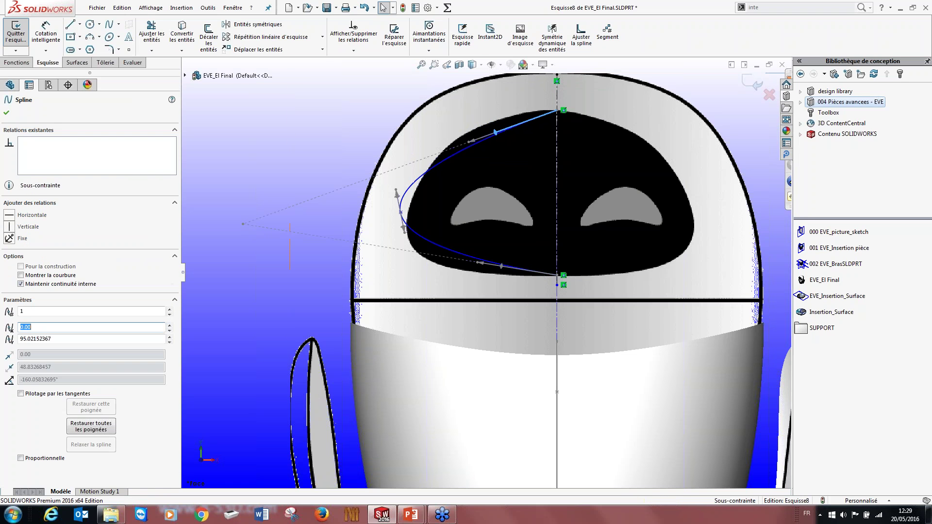
{"action": "left_click", "coordinate": [10, 215]}
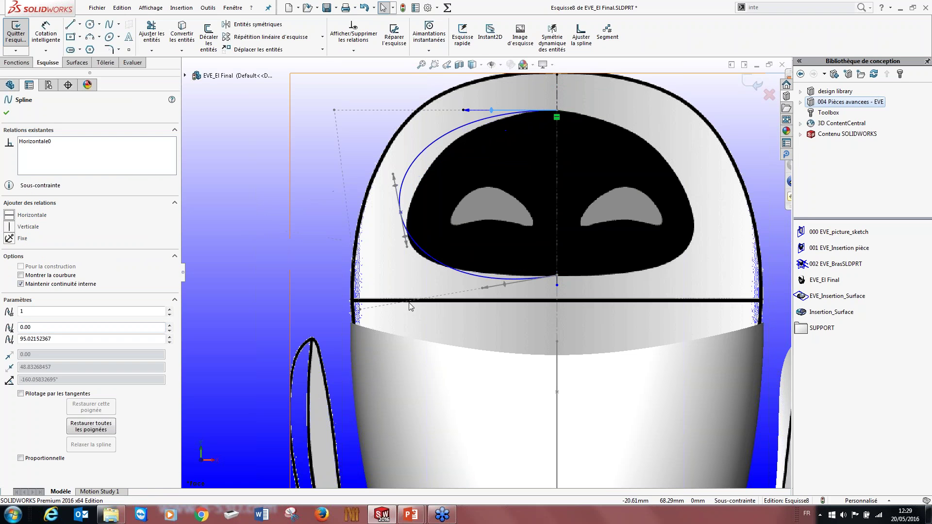
- Make the visor spline's lower end tangent horizontal and adjust its middle point, handles and control polygon to follow the visor's left outline
{"action": "left_click", "coordinate": [504, 284]}
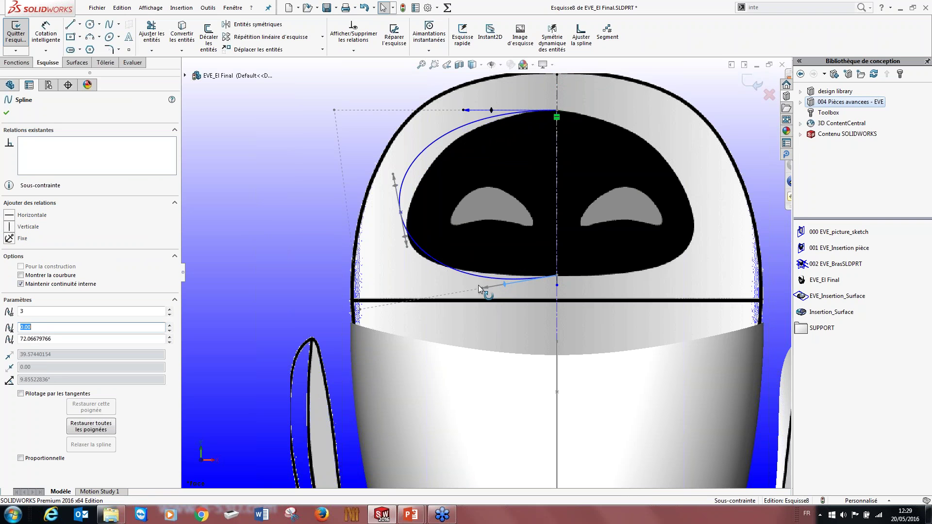
{"action": "left_click", "coordinate": [13, 215]}
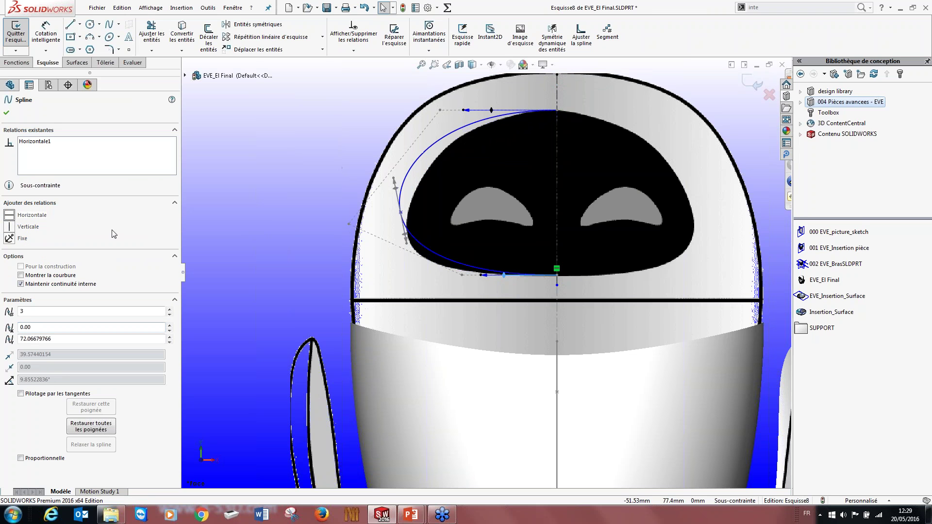
{"action": "scroll", "coordinate": [497, 249], "scroll_direction": "down", "scroll_amount": 3}
{"action": "left_click_drag", "start_coordinate": [293, 169], "coordinate": [312, 229]}
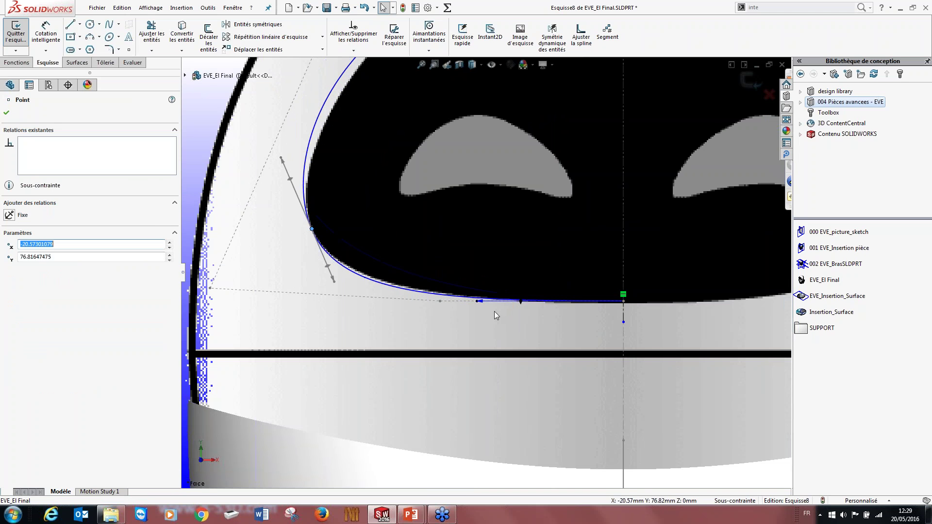
{"action": "left_click", "coordinate": [491, 300]}
{"action": "scroll", "coordinate": [450, 119], "scroll_direction": "up", "scroll_amount": 2}
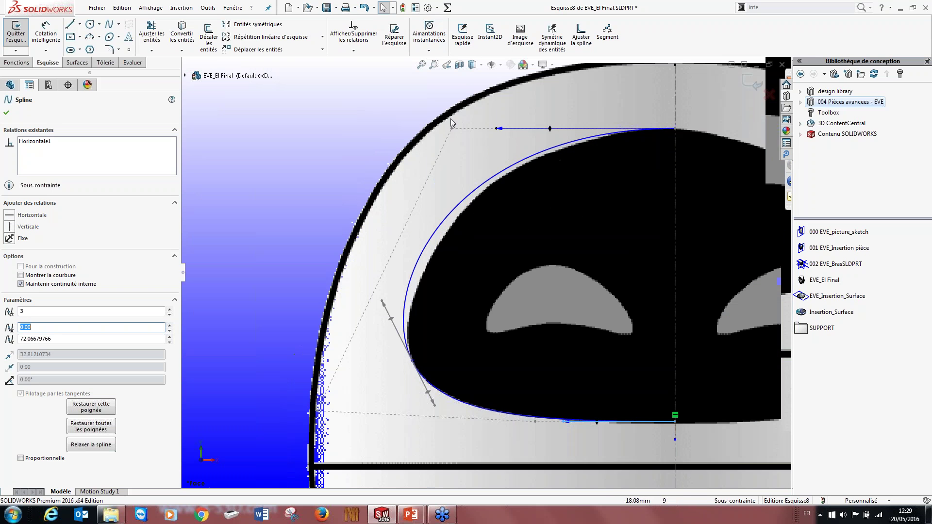
{"action": "left_click_drag", "start_coordinate": [497, 127], "coordinate": [520, 129]}
{"action": "left_click", "coordinate": [477, 129]}
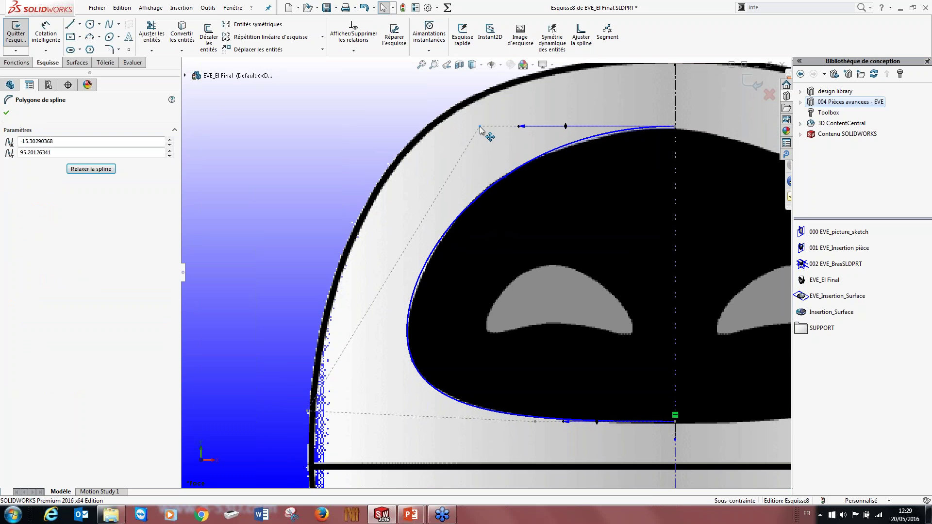
{"action": "left_click_drag", "start_coordinate": [307, 411], "coordinate": [312, 413]}
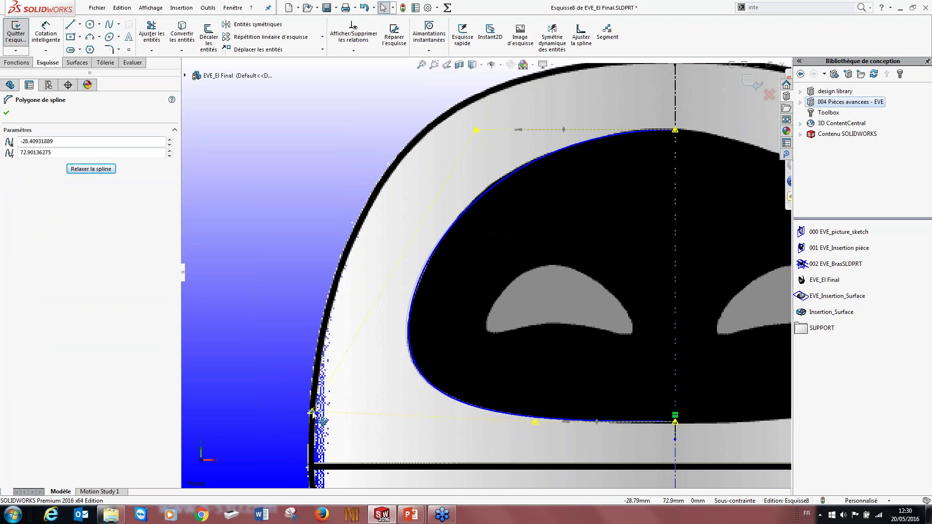
- Draw a closed spline around the left eye, with points at its outer corner, upper edge, inner corner and lower edge
{"action": "left_click", "coordinate": [108, 24]}
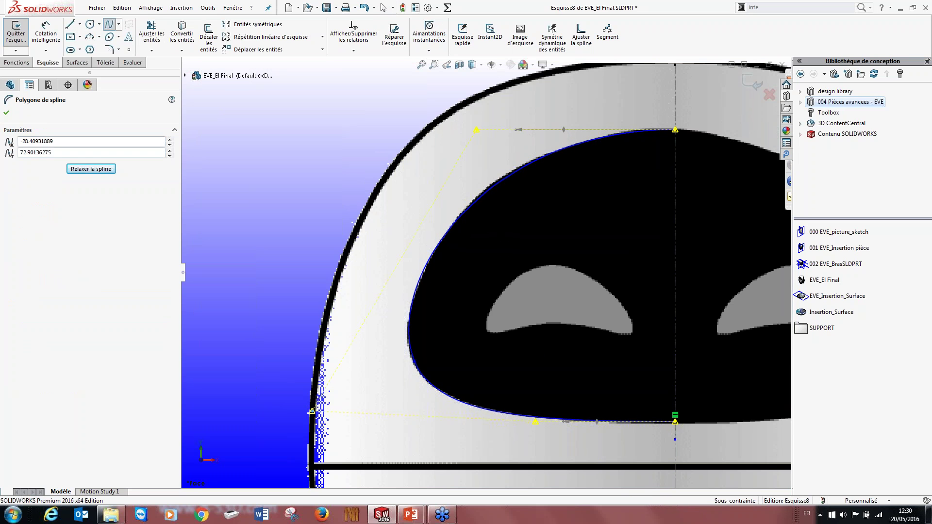
{"action": "left_click", "coordinate": [486, 319]}
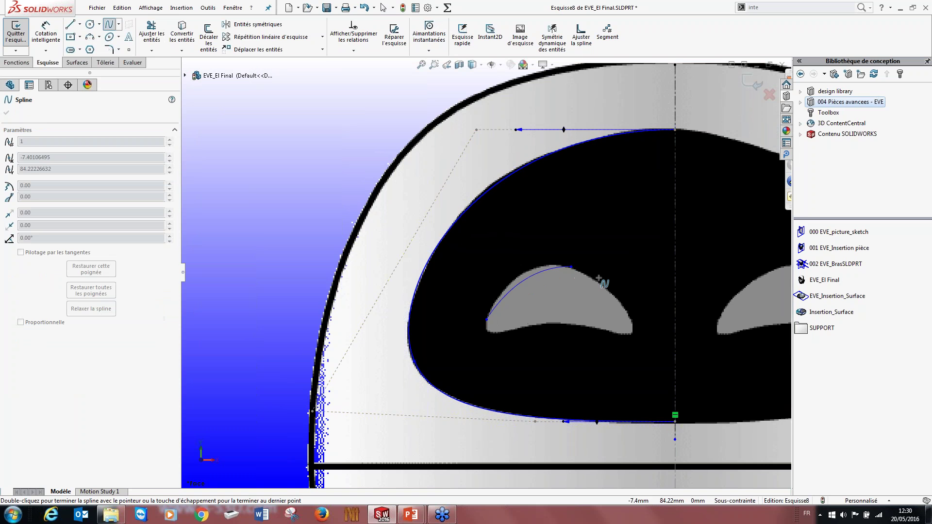
{"action": "left_click", "coordinate": [630, 336]}
{"action": "left_click", "coordinate": [487, 319]}
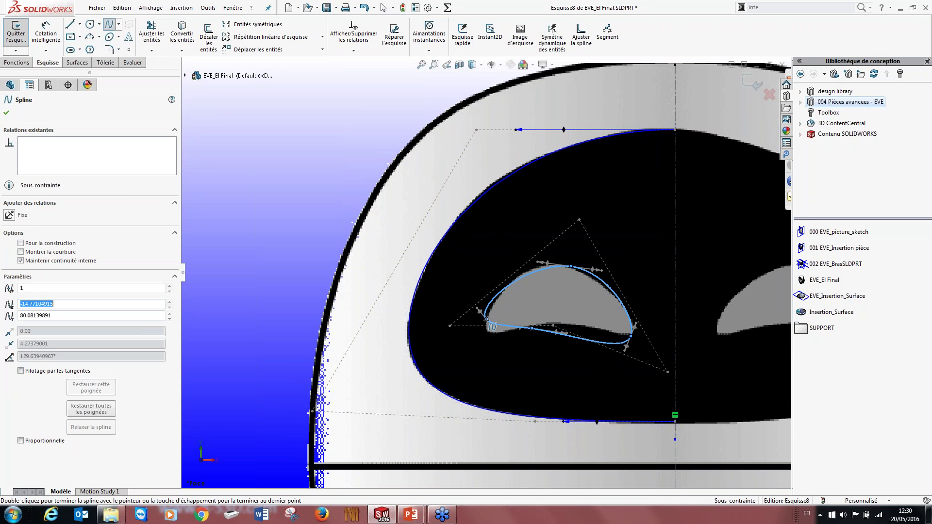
{"action": "key", "text": "Escape"}
- Adjust the eye spline's points and control polygon vertices until the curve follows the grey outline of the left eye
{"action": "left_click_drag", "start_coordinate": [553, 263], "coordinate": [549, 264]}
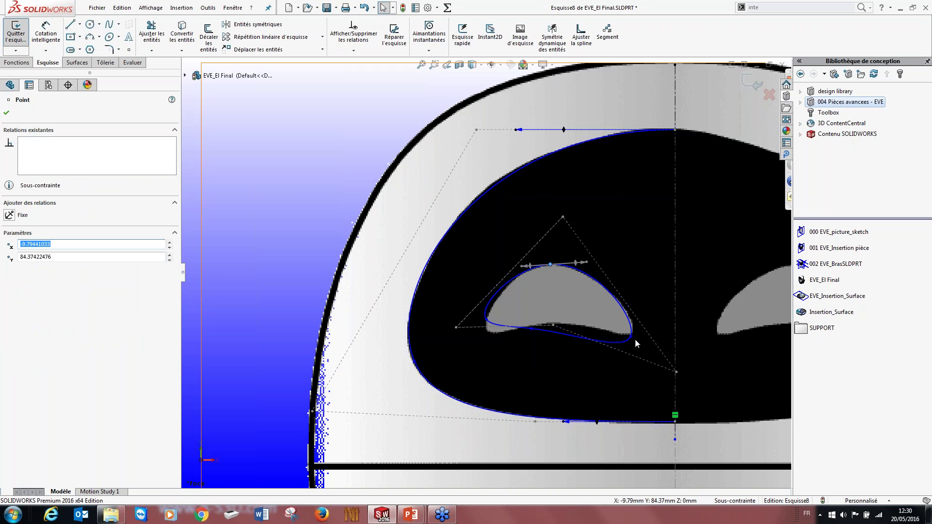
{"action": "left_click_drag", "start_coordinate": [633, 331], "coordinate": [630, 333]}
{"action": "left_click_drag", "start_coordinate": [489, 325], "coordinate": [488, 333]}
{"action": "left_click", "coordinate": [556, 325]}
{"action": "left_click_drag", "start_coordinate": [559, 325], "coordinate": [559, 323]}
{"action": "left_click", "coordinate": [550, 210]}
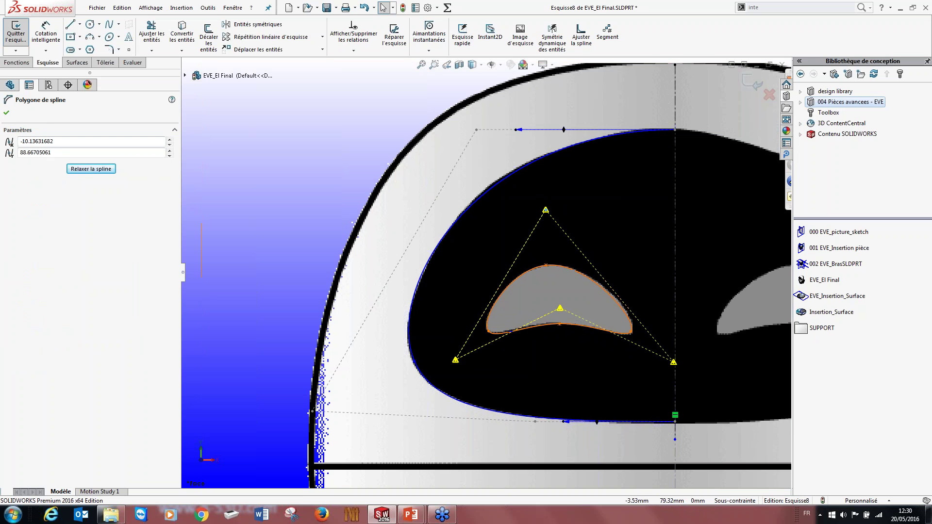
{"action": "left_click_drag", "start_coordinate": [673, 362], "coordinate": [675, 366]}
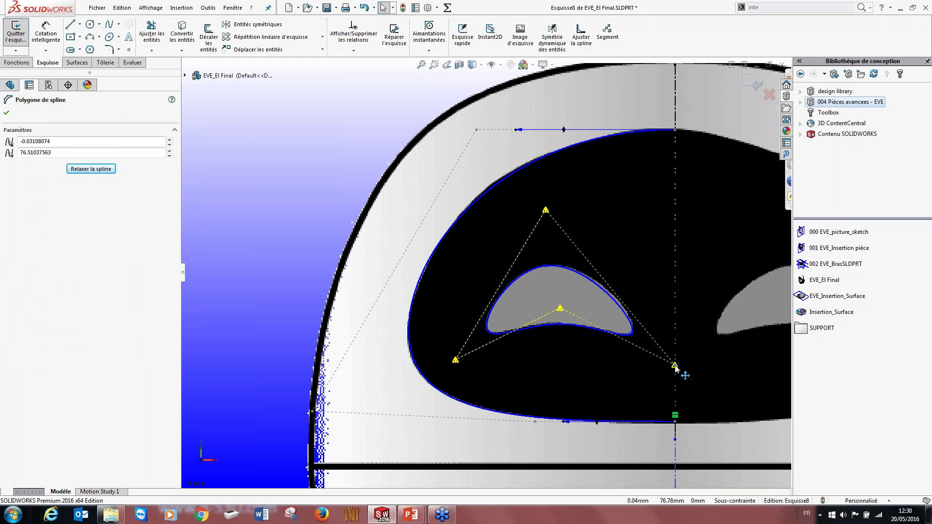
- Mirror the visor and eye splines about the vertical construction line and exit the sketch
{"action": "scroll", "coordinate": [377, 204], "scroll_direction": "up", "scroll_amount": 3}
{"action": "left_click", "coordinate": [335, 194]}
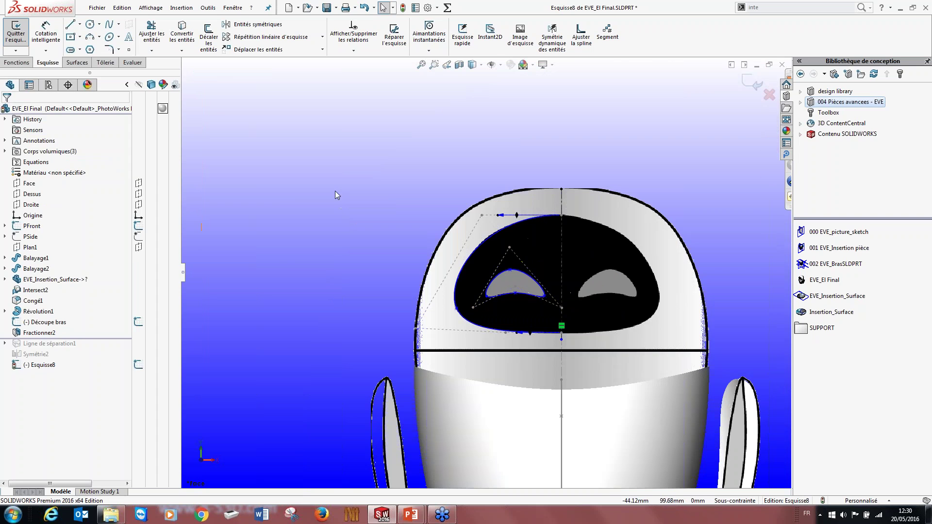
{"action": "mouse_move", "coordinate": [284, 99]}
{"action": "left_mouse_down"}
{"action": "mouse_move", "coordinate": [622, 360]}
{"action": "mouse_move", "coordinate": [427, 208]}
{"action": "mouse_move", "coordinate": [640, 360]}
{"action": "left_mouse_up"}
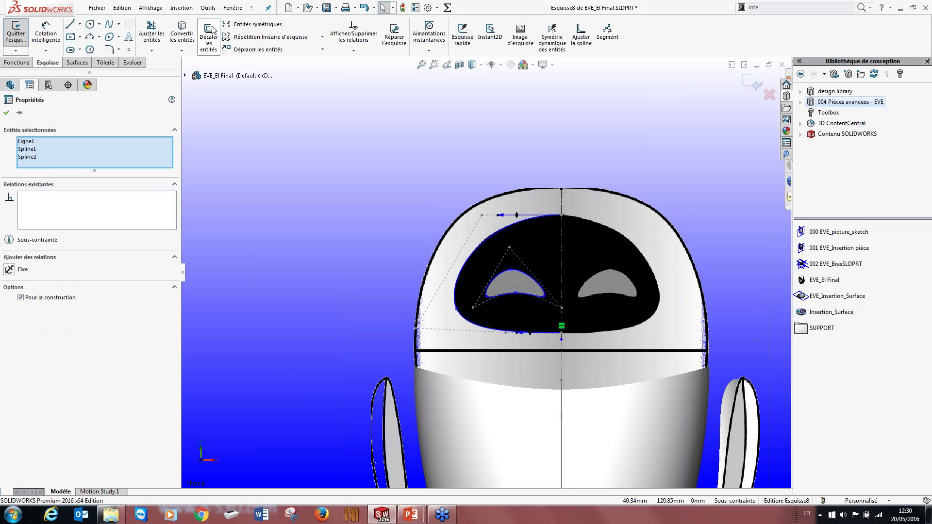
{"action": "left_click", "coordinate": [227, 24]}
{"action": "scroll", "coordinate": [601, 261], "scroll_direction": "down", "scroll_amount": 2}
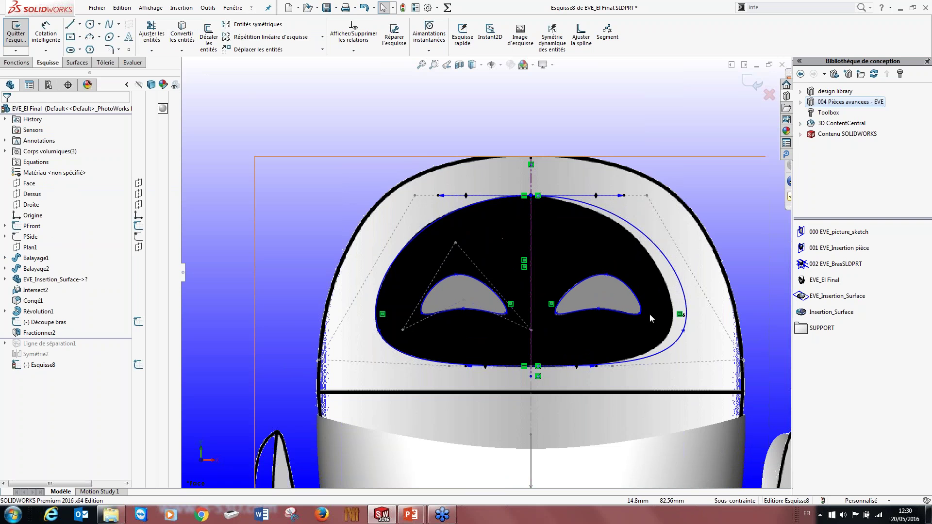
{"action": "scroll", "coordinate": [577, 361], "scroll_direction": "up", "scroll_amount": 3}
{"action": "mouse_move", "coordinate": [578, 360]}
{"action": "middle_mouse_down"}
{"action": "mouse_move", "coordinate": [535, 305]}
{"action": "mouse_move", "coordinate": [581, 309]}
{"action": "middle_mouse_up"}
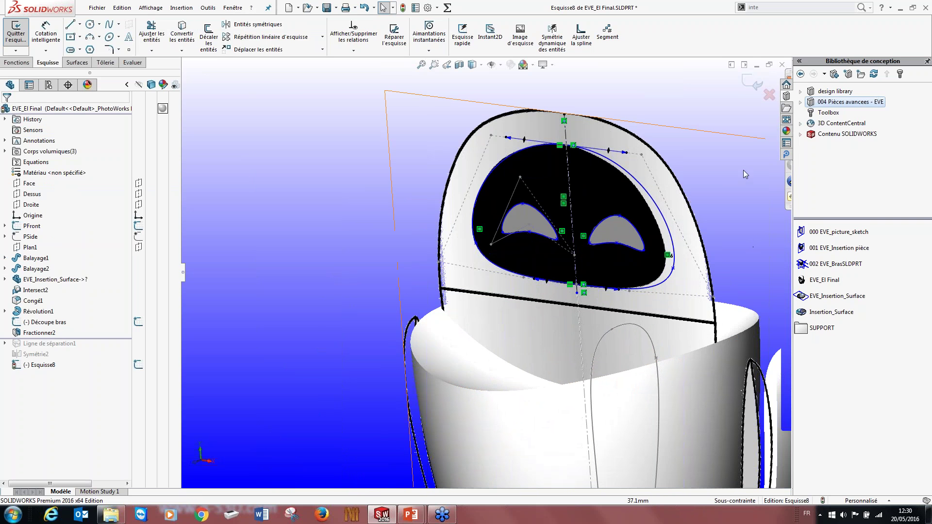
{"action": "left_click", "coordinate": [743, 78]}
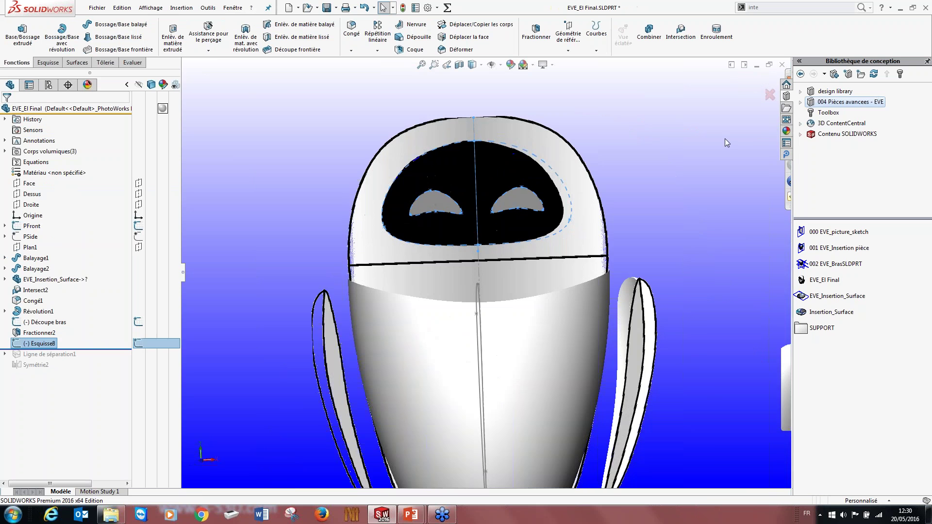
- Isolate the Congé1 head body from the solid bodies
{"action": "mouse_move", "coordinate": [687, 240]}
{"action": "middle_mouse_down"}
{"action": "mouse_move", "coordinate": [526, 287]}
{"action": "mouse_move", "coordinate": [517, 335]}
{"action": "mouse_move", "coordinate": [528, 341]}
{"action": "middle_mouse_up"}
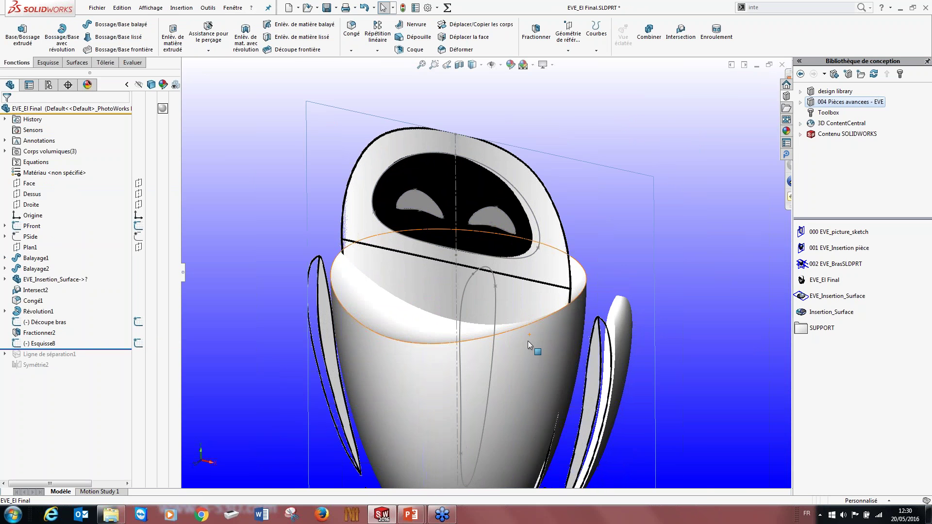
{"action": "scroll", "coordinate": [528, 341], "scroll_direction": "up", "scroll_amount": 3}
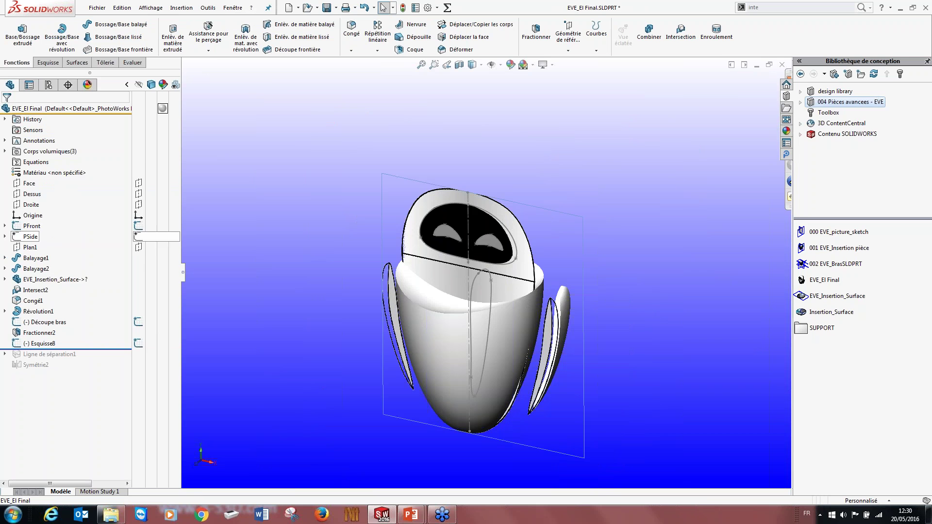
{"action": "left_click", "coordinate": [5, 152]}
{"action": "left_click", "coordinate": [44, 164]}
{"action": "left_click", "coordinate": [32, 174]}
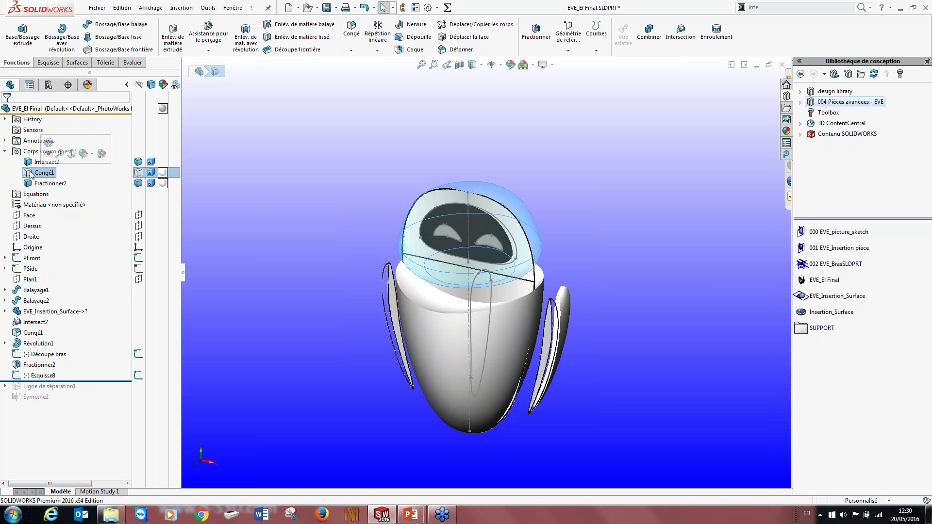
{"action": "right_click", "coordinate": [28, 175]}
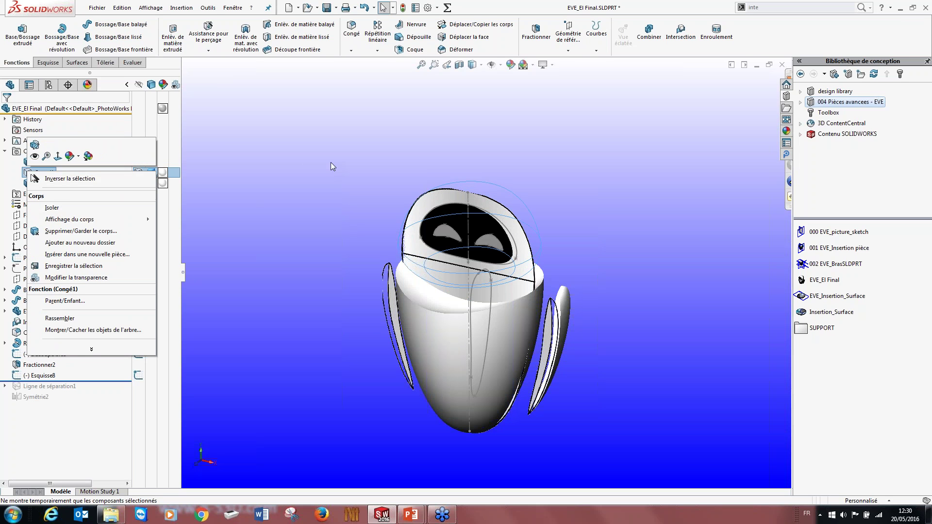
{"action": "key", "text": "Escape"}
{"action": "right_click", "coordinate": [48, 173]}
{"action": "left_click", "coordinate": [56, 213]}
- Hide the PFront picture sketch and the Découpe bras arm sketch so only the face sketch remains over the head
{"action": "middle_click_drag", "start_coordinate": [514, 311], "coordinate": [533, 343]}
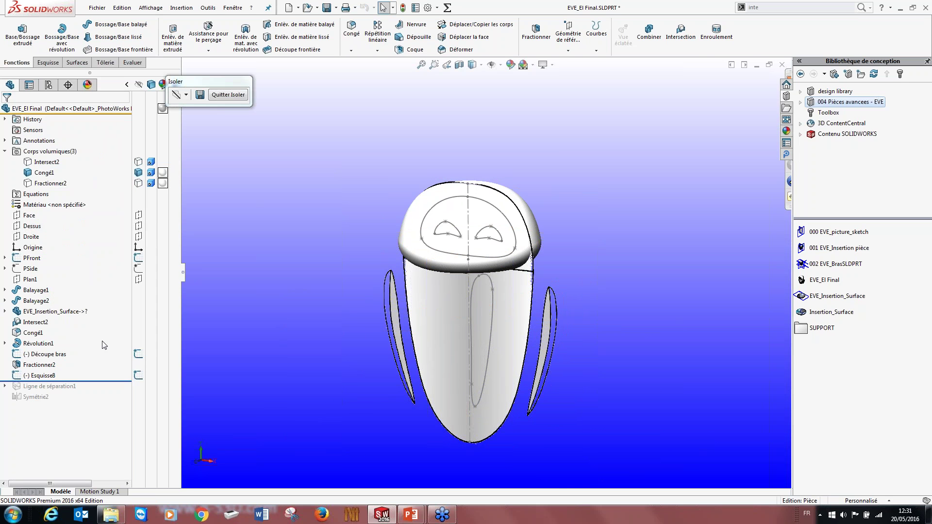
{"action": "scroll", "coordinate": [466, 291], "scroll_direction": "down", "scroll_amount": 2}
{"action": "middle_click_drag", "start_coordinate": [466, 292], "coordinate": [449, 190]}
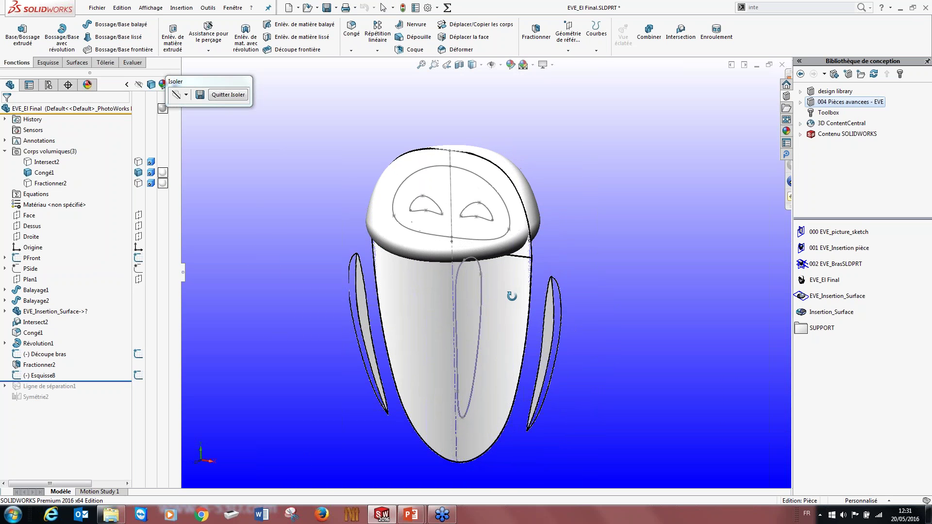
{"action": "scroll", "coordinate": [450, 184], "scroll_direction": "down", "scroll_amount": 2}
{"action": "left_click", "coordinate": [31, 260]}
{"action": "right_click", "coordinate": [31, 263]}
{"action": "left_click", "coordinate": [38, 254]}
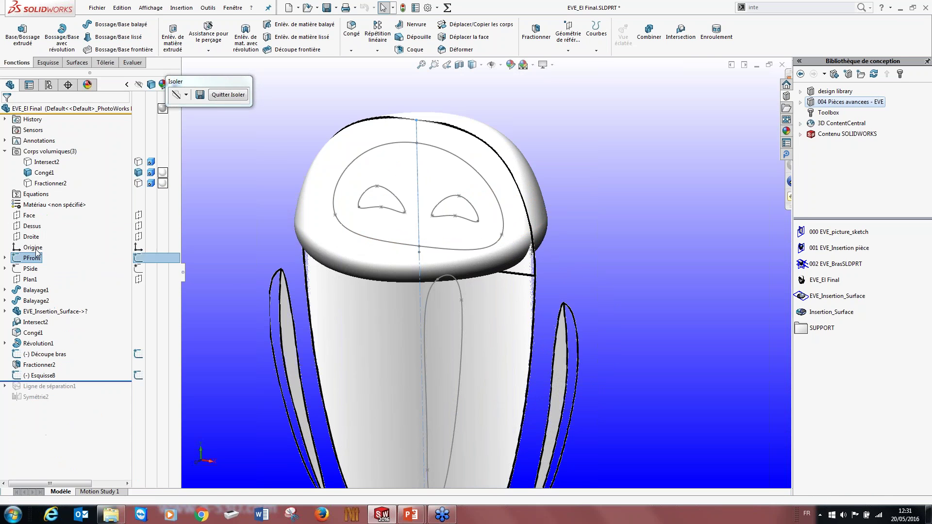
{"action": "middle_click_drag", "start_coordinate": [418, 338], "coordinate": [441, 311]}
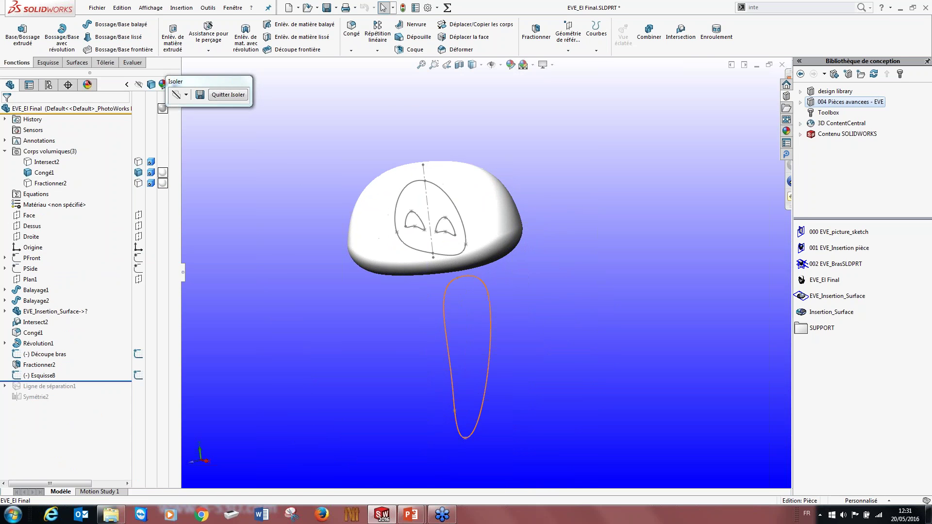
{"action": "left_click", "coordinate": [454, 287]}
{"action": "left_click", "coordinate": [482, 289]}
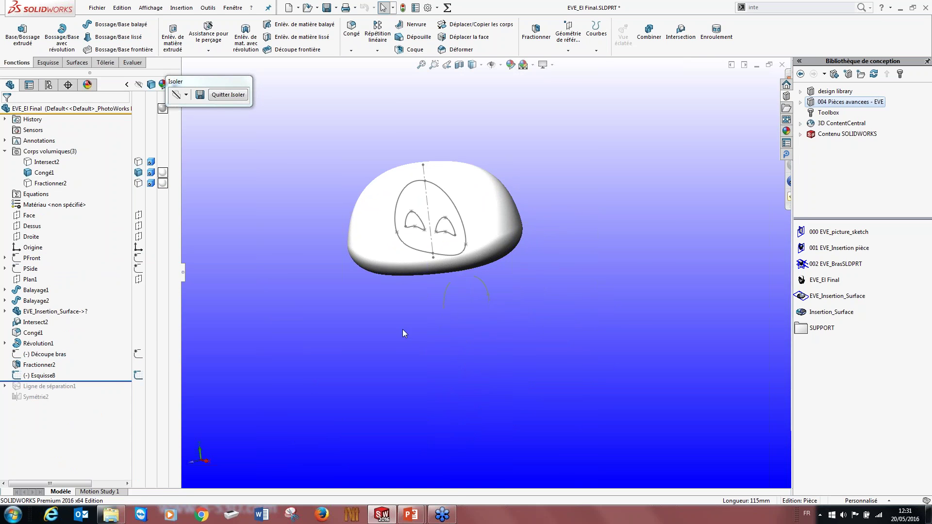
- Set up a projection split line with sketch Esquisse8 on the head's upper face and its lower rounded face
{"action": "scroll", "coordinate": [437, 291], "scroll_direction": "down", "scroll_amount": 2}
{"action": "middle_click_drag", "start_coordinate": [449, 280], "coordinate": [485, 242]}
{"action": "scroll", "coordinate": [510, 223], "scroll_direction": "down", "scroll_amount": 5}
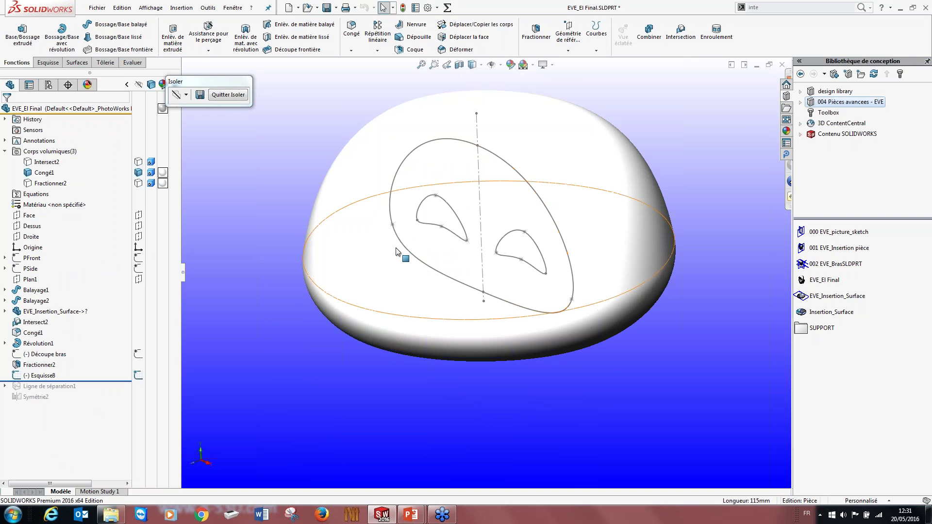
{"action": "left_click", "coordinate": [605, 52]}
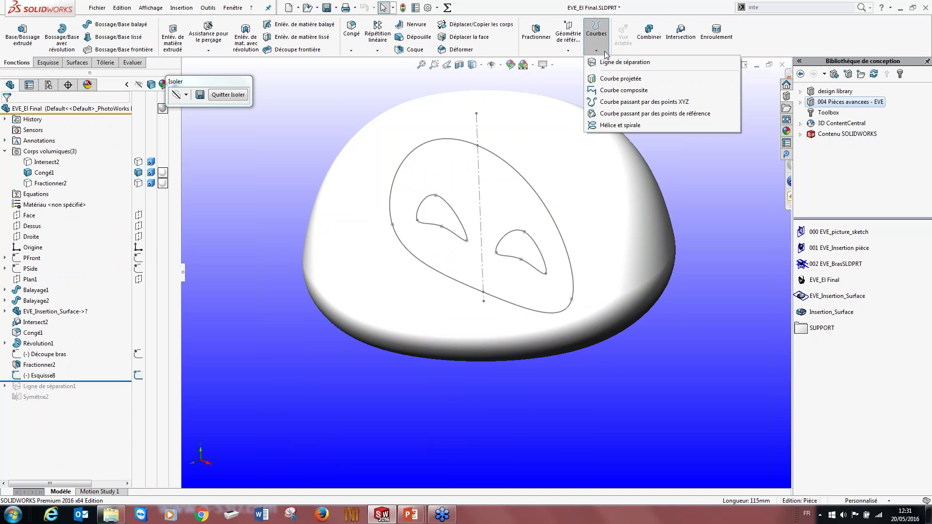
{"action": "left_click", "coordinate": [614, 65]}
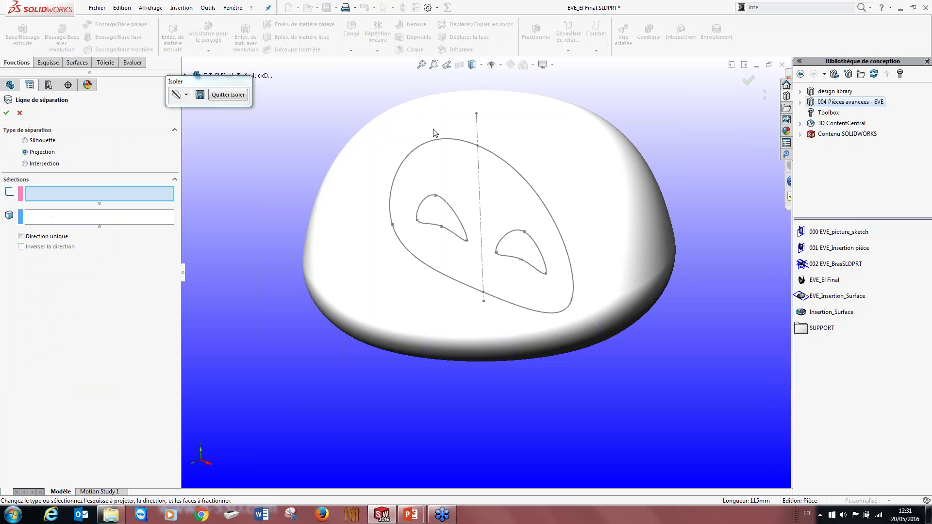
{"action": "left_click", "coordinate": [453, 141]}
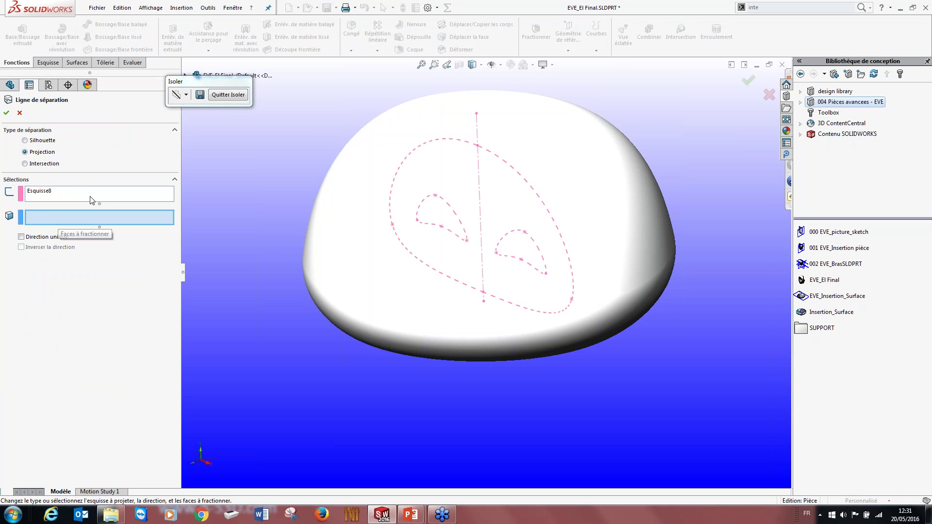
{"action": "left_click", "coordinate": [566, 152]}
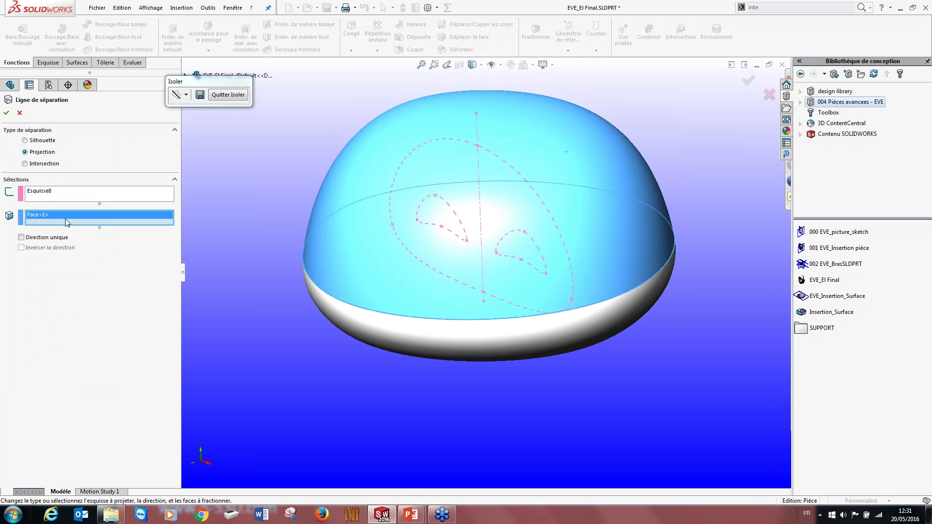
{"action": "middle_click_drag", "start_coordinate": [370, 327], "coordinate": [384, 268]}
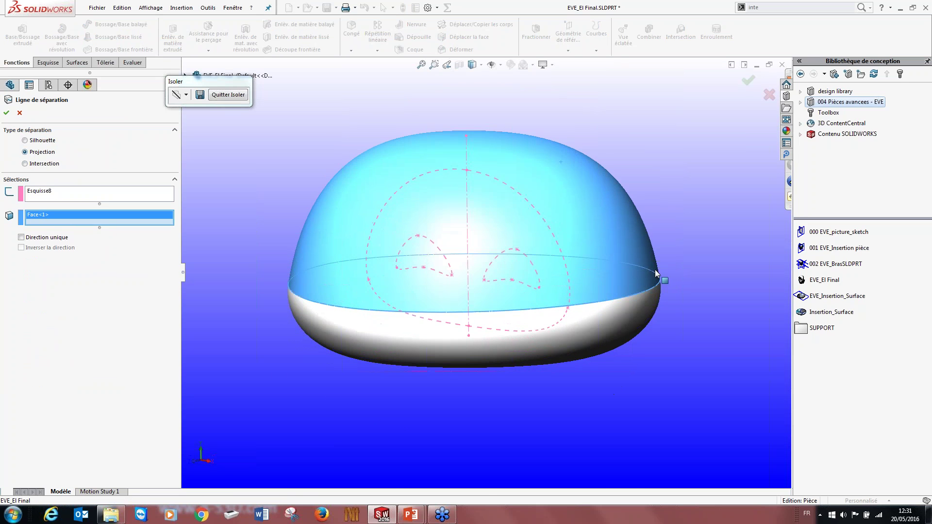
{"action": "left_click", "coordinate": [594, 320]}
{"action": "middle_click_drag", "start_coordinate": [393, 309], "coordinate": [386, 257]}
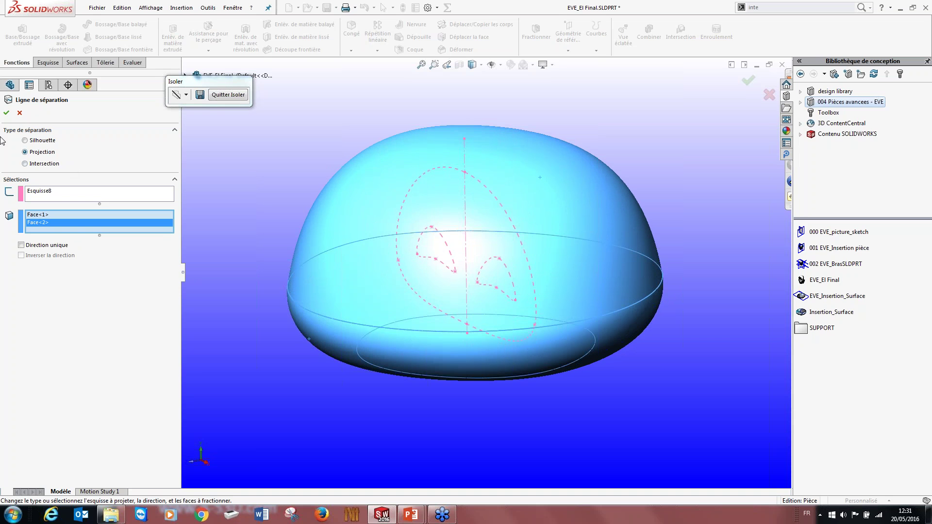
- Complete the projection split line on the head using a single, reversed direction
{"action": "middle_click_drag", "start_coordinate": [258, 214], "coordinate": [309, 231]}
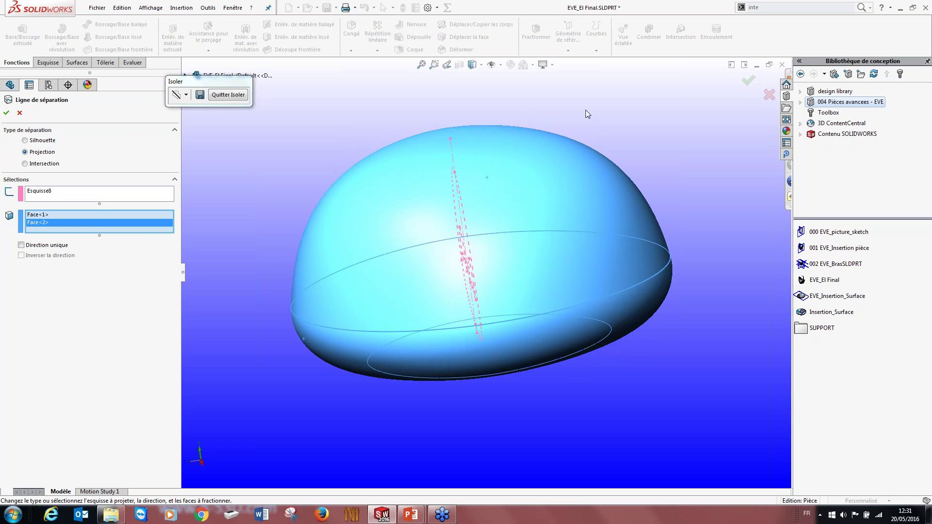
{"action": "left_click", "coordinate": [21, 245]}
{"action": "key", "text": "ctrl+1"}
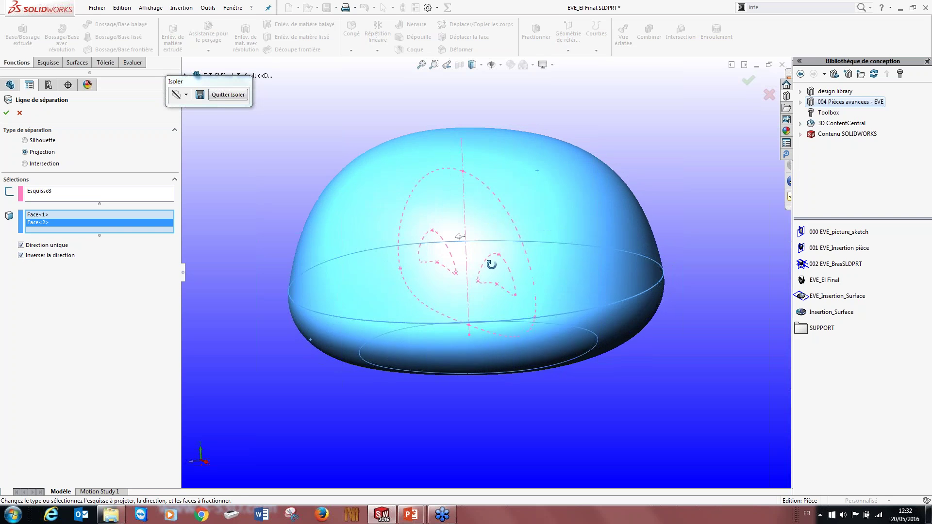
{"action": "left_click", "coordinate": [10, 112]}
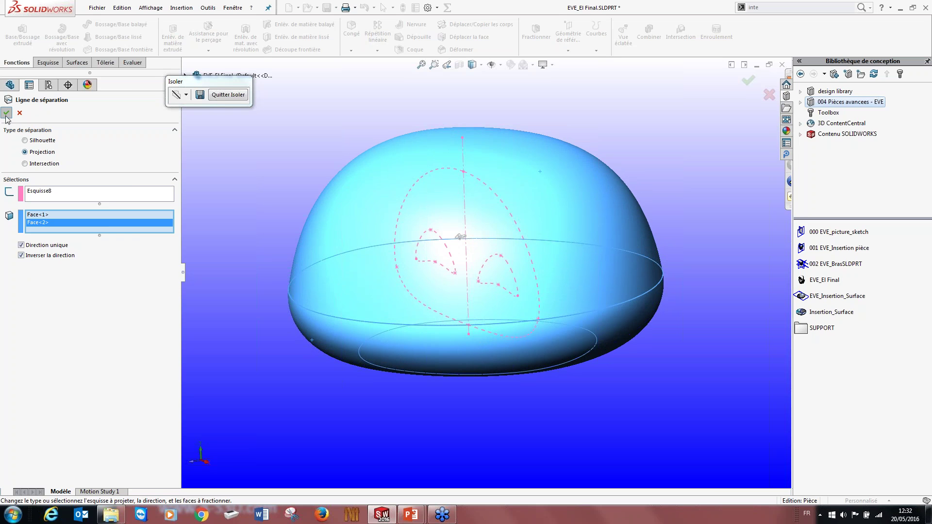
{"action": "middle_click_drag", "start_coordinate": [371, 284], "coordinate": [439, 299]}
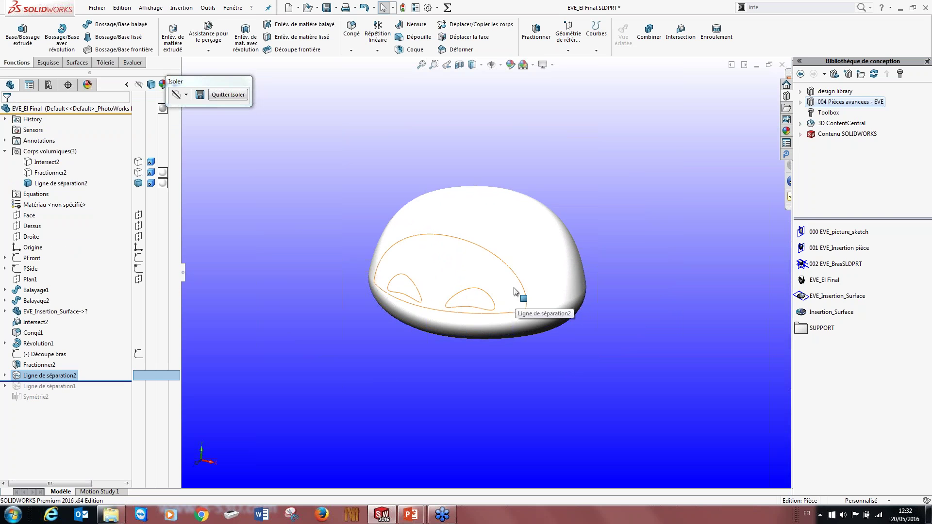
- Display the head shaded with edges and inspect the projected visor and eye outlines
{"action": "left_click", "coordinate": [480, 67]}
{"action": "left_click", "coordinate": [478, 79]}
{"action": "scroll", "coordinate": [563, 299], "scroll_direction": "up", "scroll_amount": 3}
{"action": "middle_click_drag", "start_coordinate": [563, 299], "coordinate": [483, 248]}
{"action": "scroll", "coordinate": [481, 277], "scroll_direction": "down", "scroll_amount": 5}
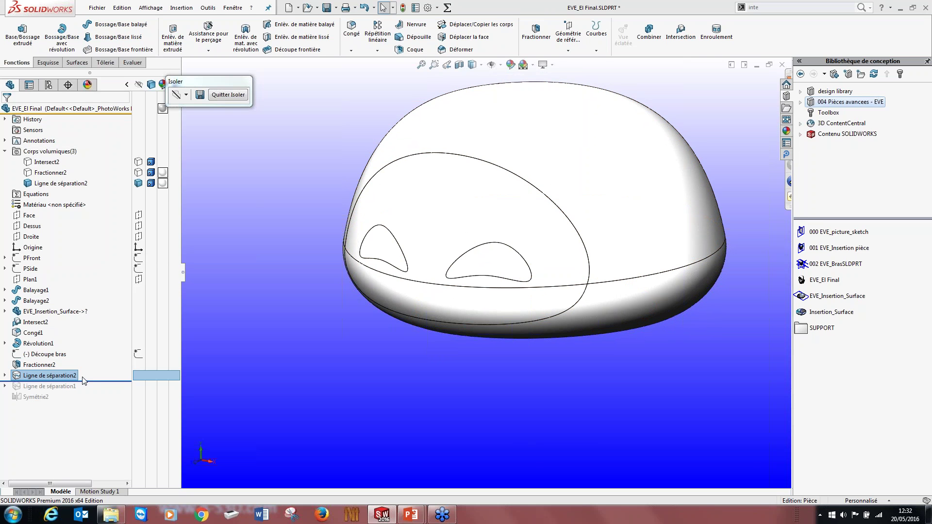
- Delete the Ligne de séparation2 feature and roll the feature history forward to the end, after Symétrie2
{"action": "right_click", "coordinate": [48, 375]}
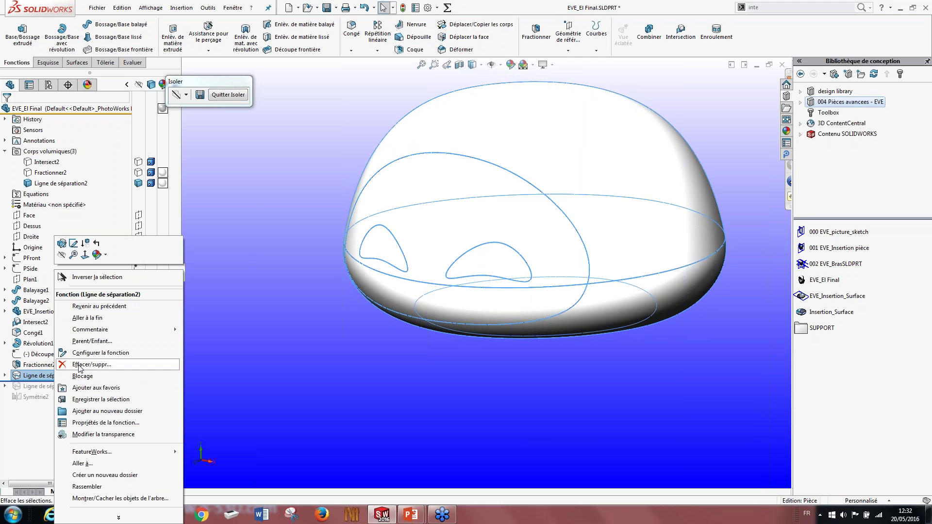
{"action": "left_click", "coordinate": [80, 365]}
{"action": "key", "text": "Return"}
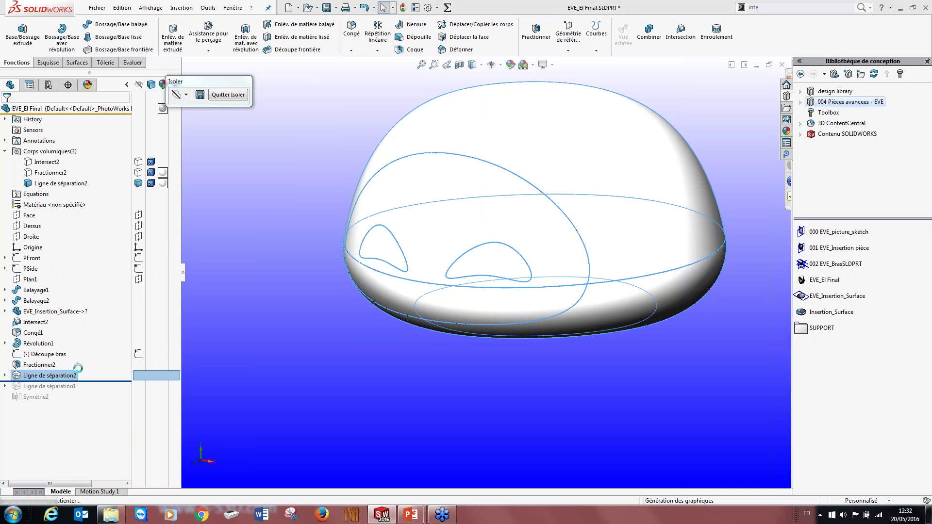
{"action": "left_click", "coordinate": [49, 376]}
{"action": "key", "text": "Delete"}
{"action": "key", "text": "Return"}
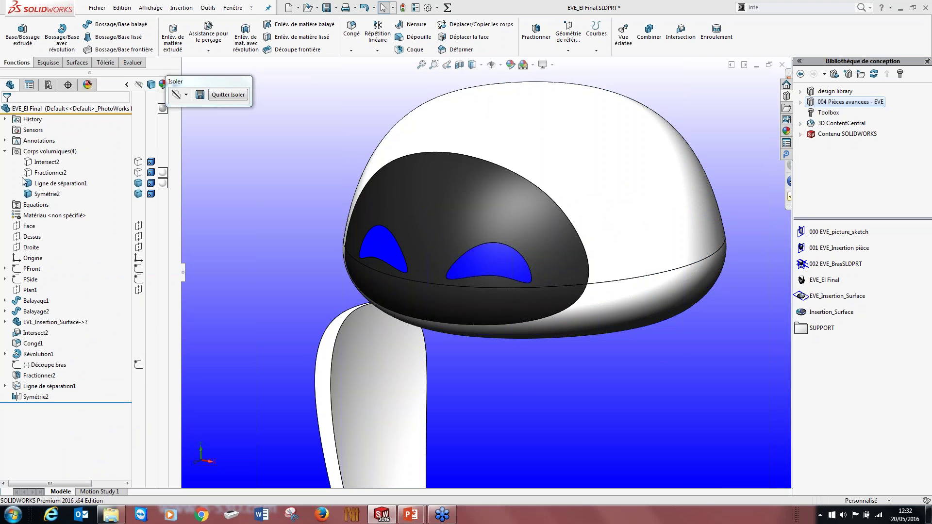
- Show the hidden Intersect2 torso and Fractionner2 arm bodies, fitting the whole robot in view
{"action": "left_click", "coordinate": [39, 162]}
{"action": "left_click", "coordinate": [41, 172], "text": "ctrl"}
{"action": "right_click", "coordinate": [41, 174]}
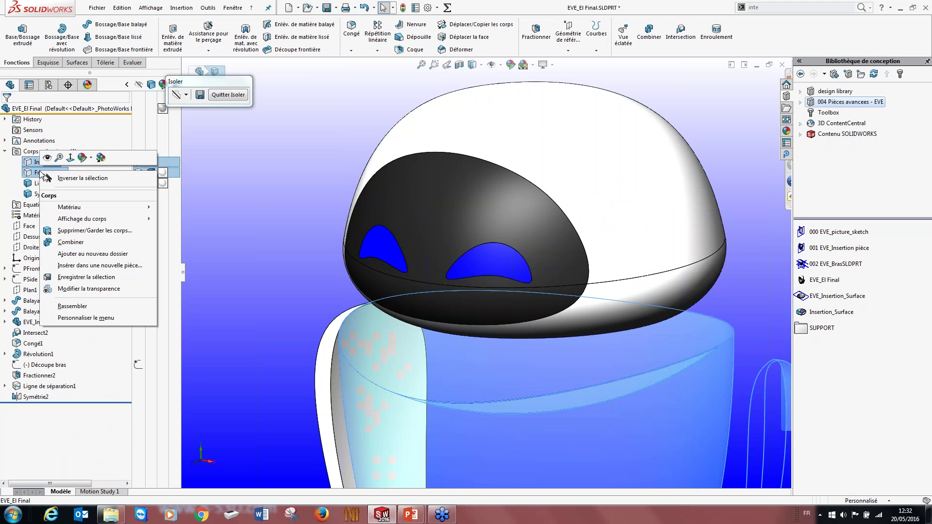
{"action": "left_click", "coordinate": [89, 288]}
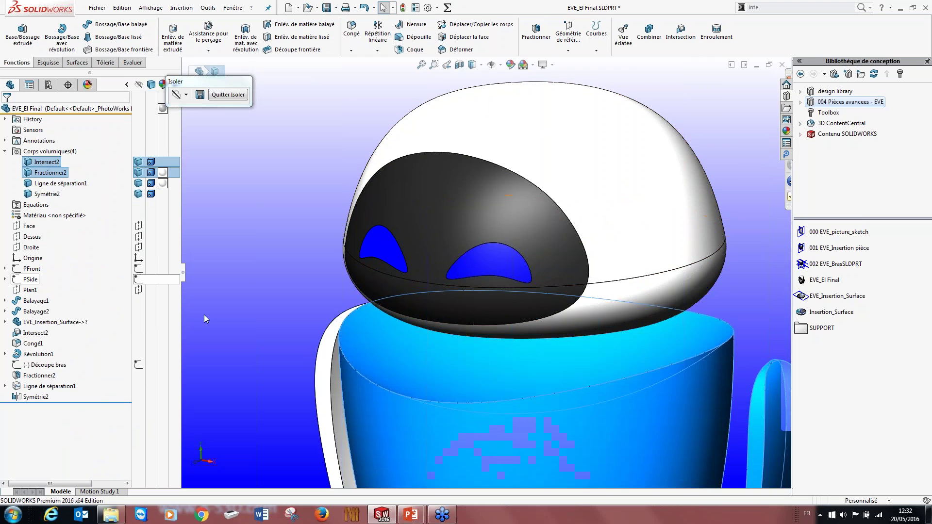
{"action": "key", "text": "f"}
{"action": "key", "text": "Escape"}
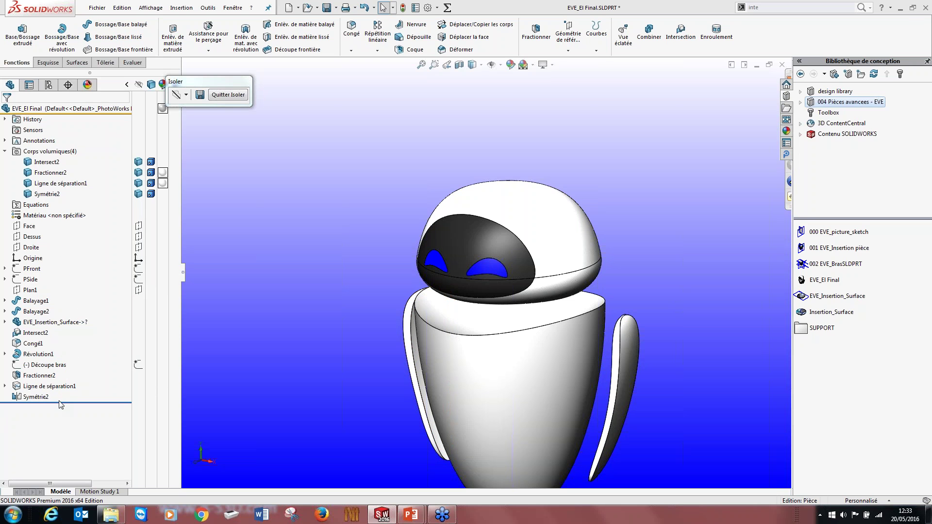
- Delete the Symétrie2 arm mirror and start a new Mirror feature set to mirror bodies
{"action": "left_click", "coordinate": [38, 397]}
{"action": "key", "text": "Delete"}
{"action": "key", "text": "Return"}
{"action": "middle_click_drag", "start_coordinate": [335, 351], "coordinate": [522, 124]}
{"action": "left_click", "coordinate": [377, 50]}
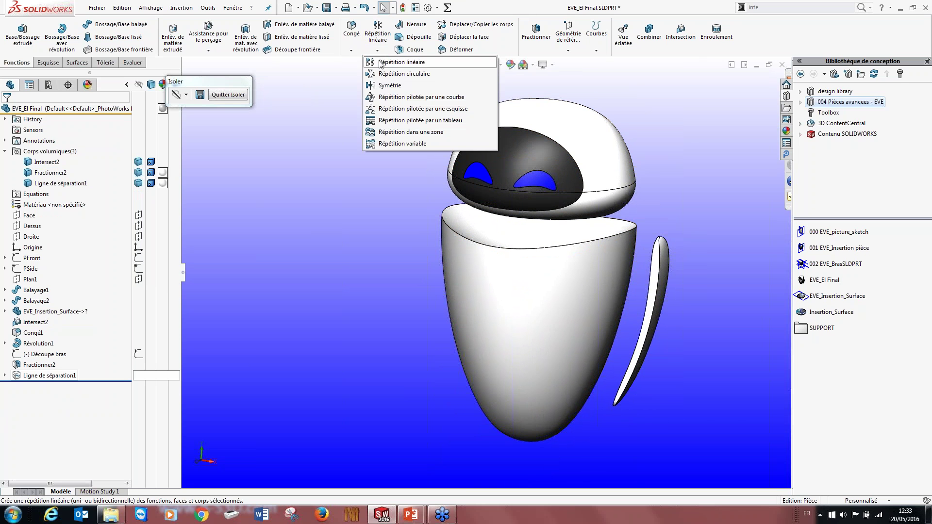
{"action": "left_click", "coordinate": [412, 88]}
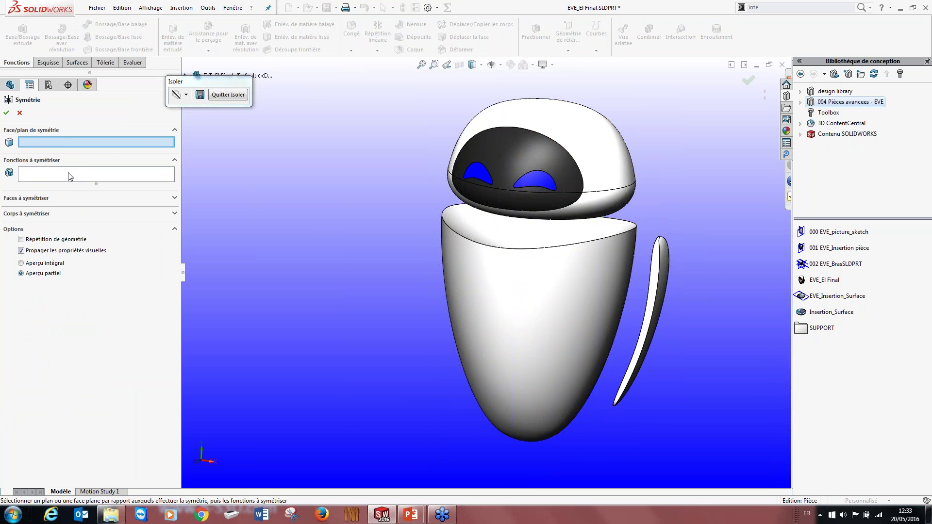
{"action": "left_click", "coordinate": [15, 214]}
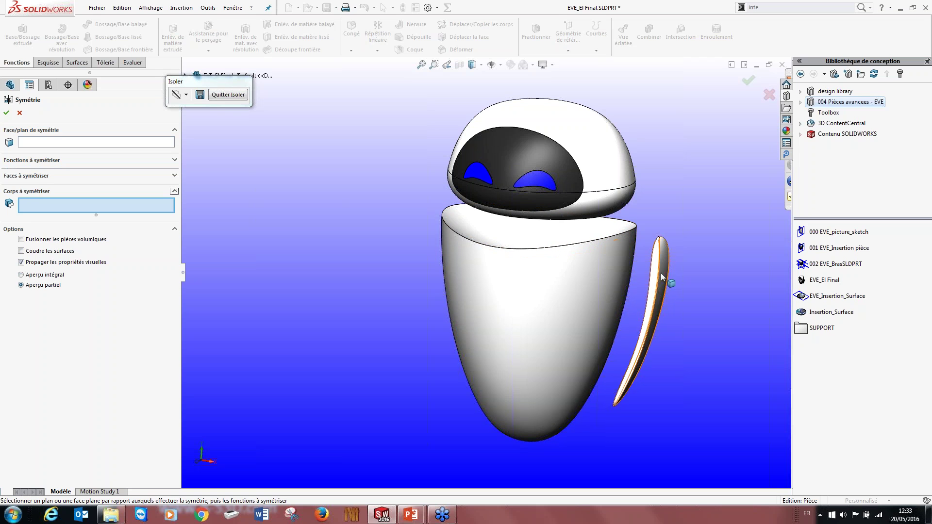
{"action": "left_click", "coordinate": [52, 160]}
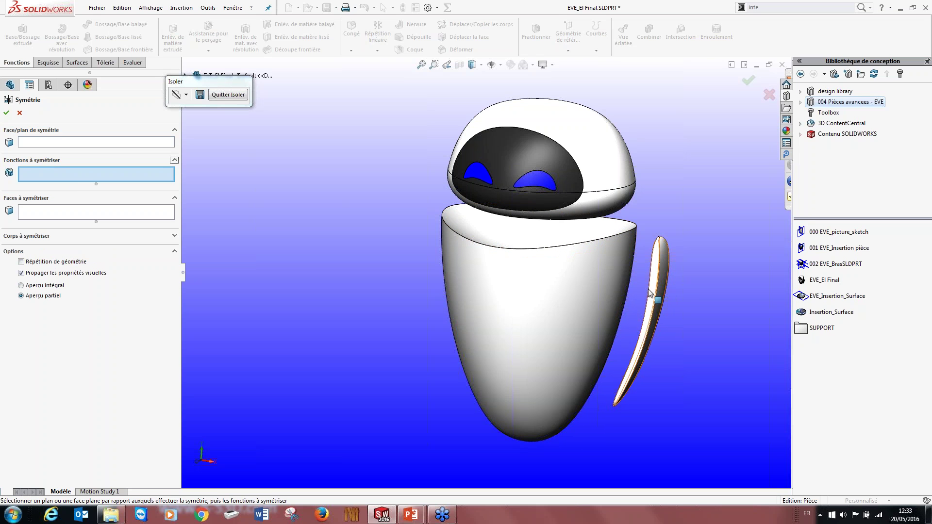
{"action": "left_click", "coordinate": [662, 279]}
{"action": "middle_click_drag", "start_coordinate": [592, 314], "coordinate": [570, 329]}
{"action": "left_click", "coordinate": [586, 314]}
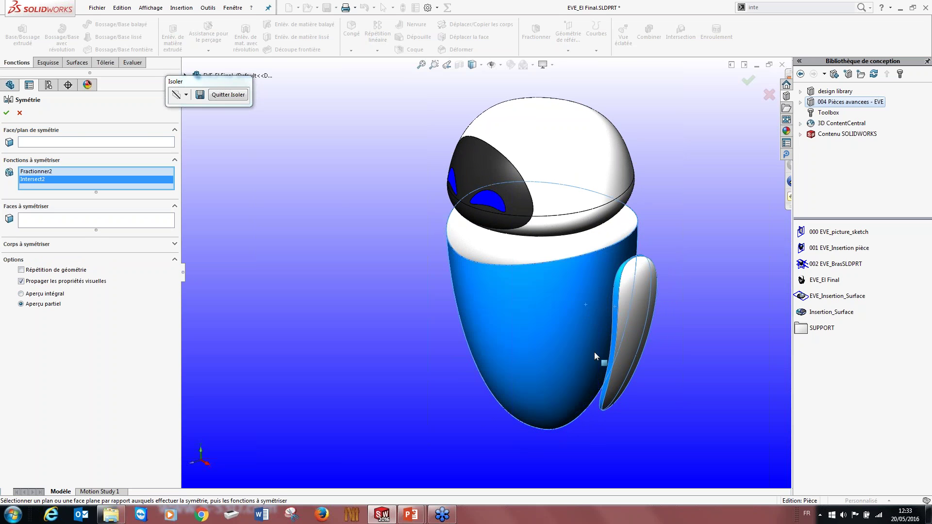
{"action": "left_click", "coordinate": [540, 336]}
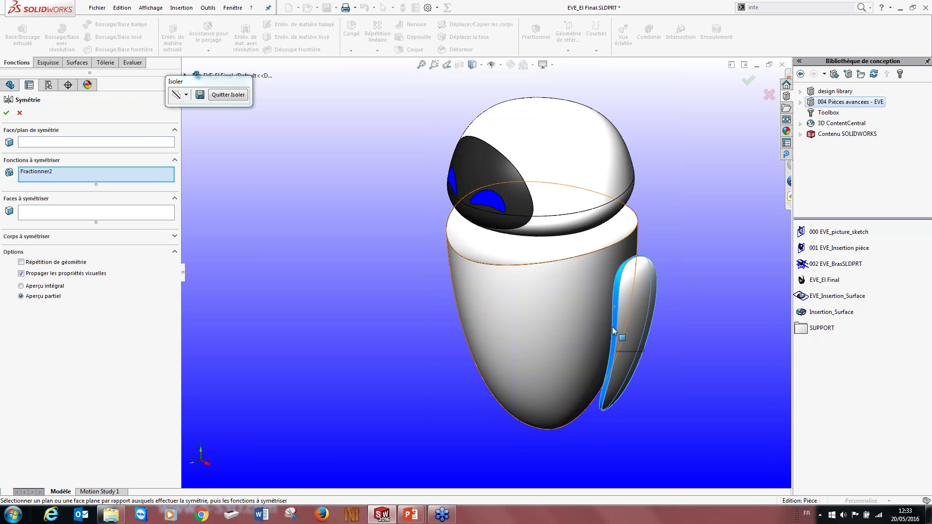
{"action": "left_click", "coordinate": [532, 302]}
{"action": "right_click", "coordinate": [35, 173]}
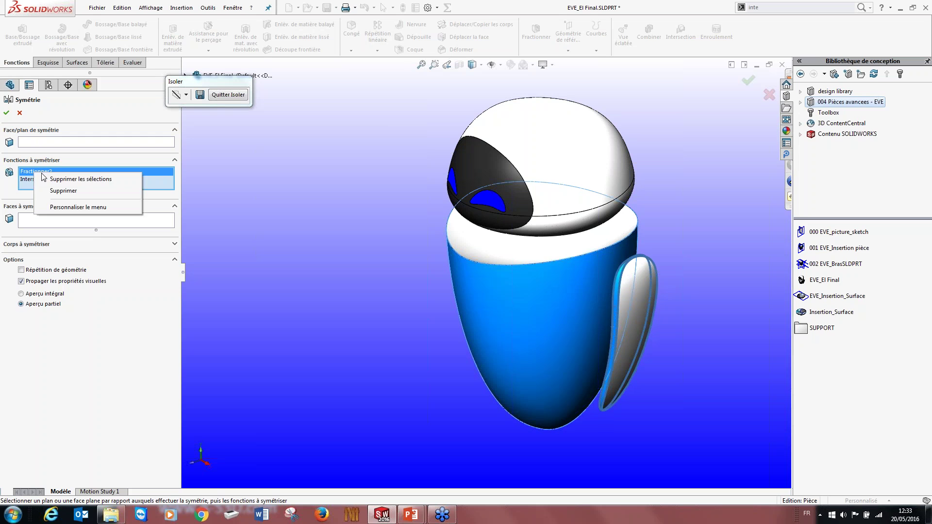
{"action": "left_click", "coordinate": [59, 179]}
- Mirror the Fractionner2 arm body about the Droite plane, without merging solids
{"action": "left_click", "coordinate": [43, 236]}
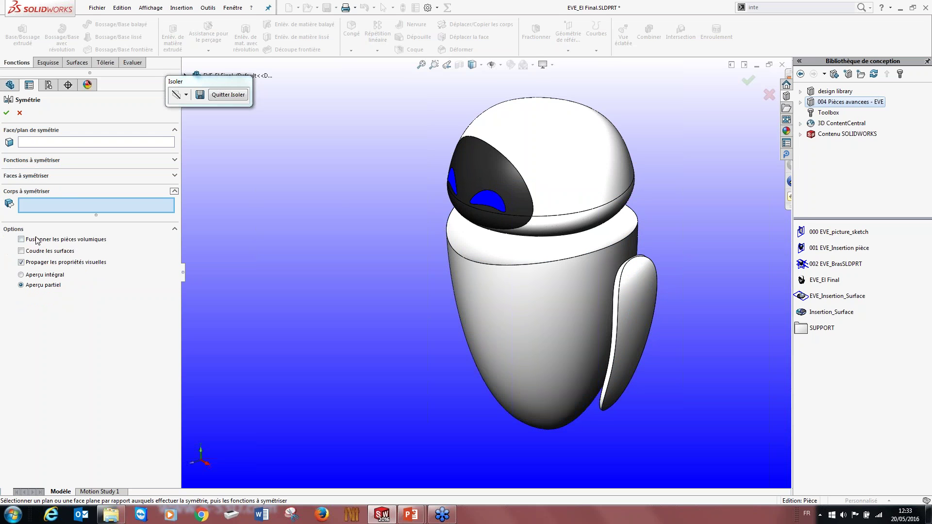
{"action": "left_click", "coordinate": [637, 322]}
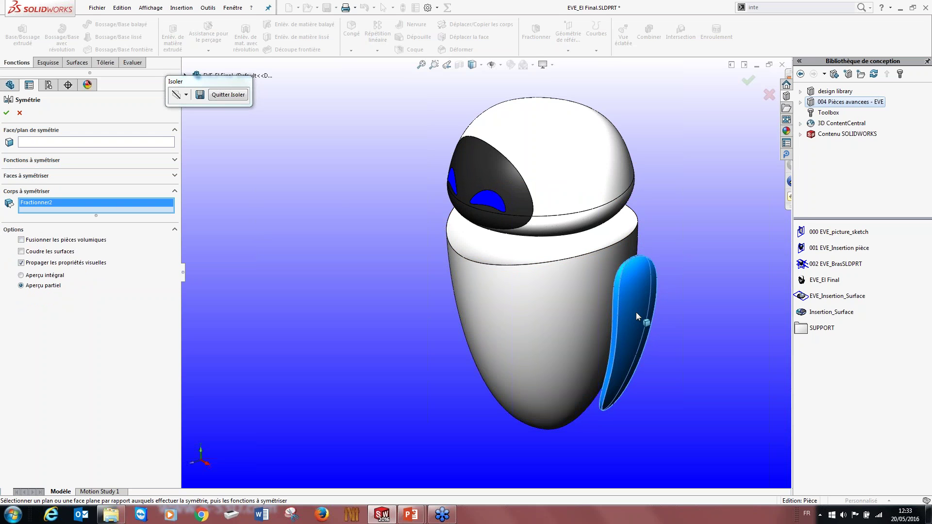
{"action": "middle_click_drag", "start_coordinate": [638, 318], "coordinate": [677, 287]}
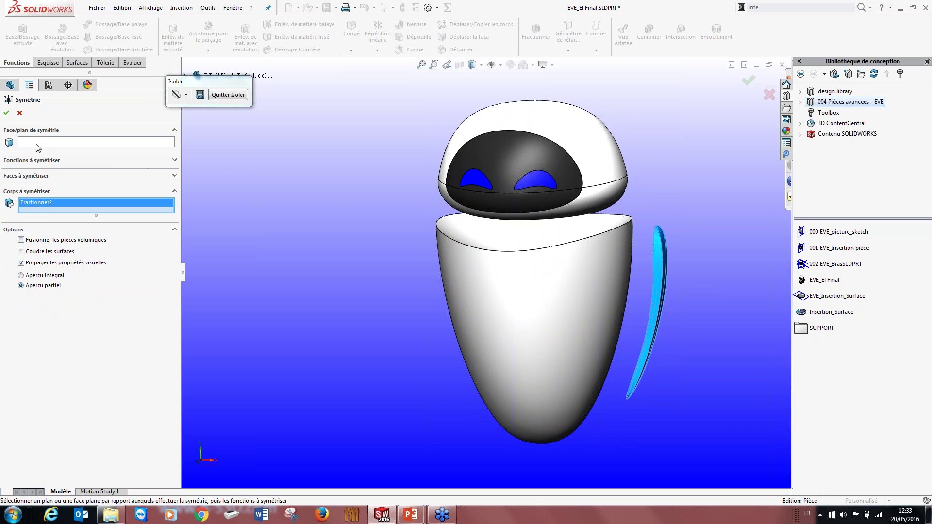
{"action": "left_click", "coordinate": [38, 142]}
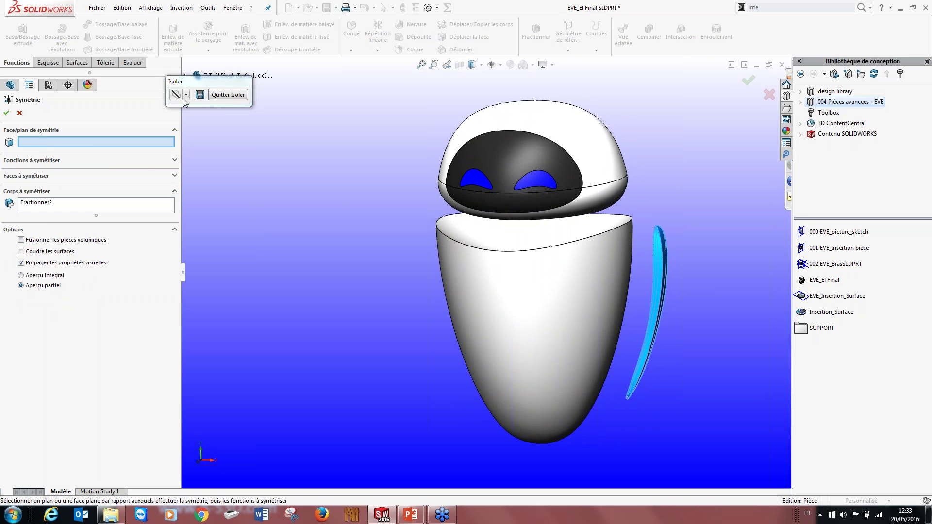
{"action": "left_click_drag", "start_coordinate": [174, 84], "coordinate": [313, 81]}
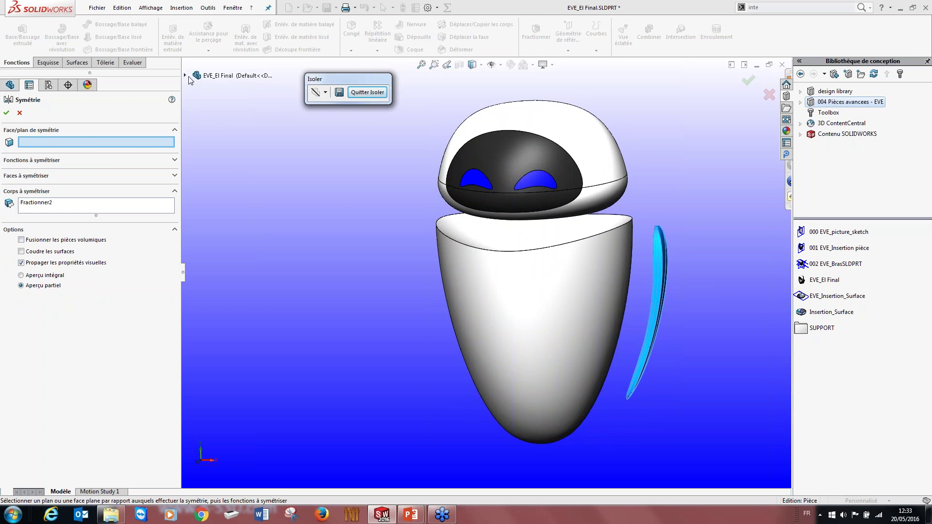
{"action": "left_click", "coordinate": [185, 75]}
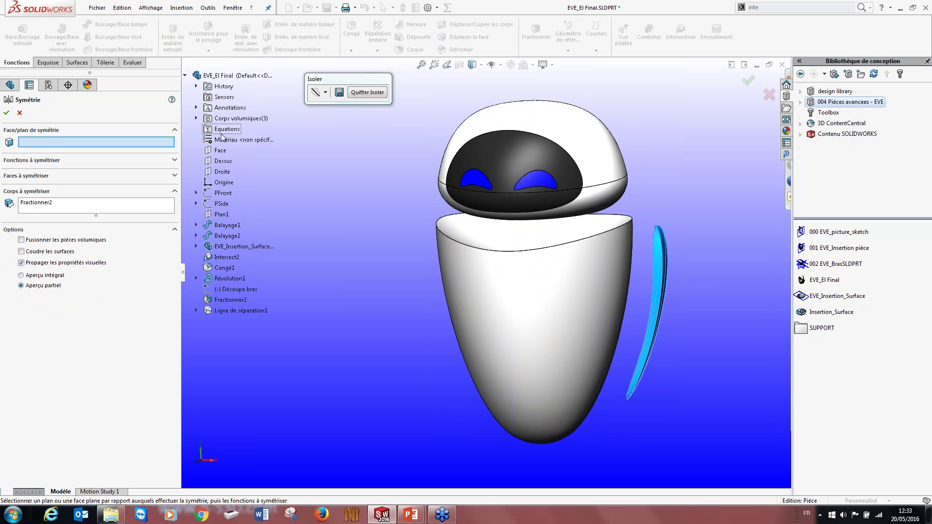
{"action": "left_click", "coordinate": [222, 172]}
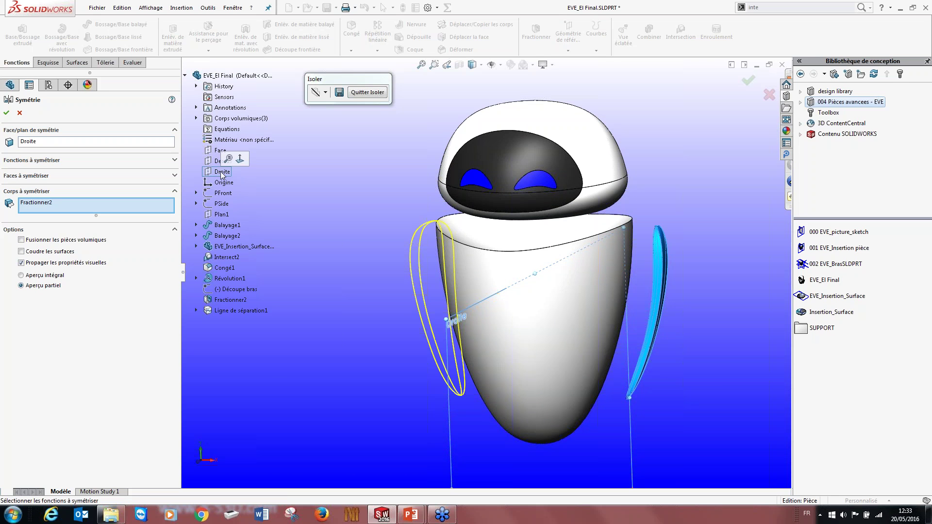
{"action": "middle_click_drag", "start_coordinate": [426, 287], "coordinate": [437, 265]}
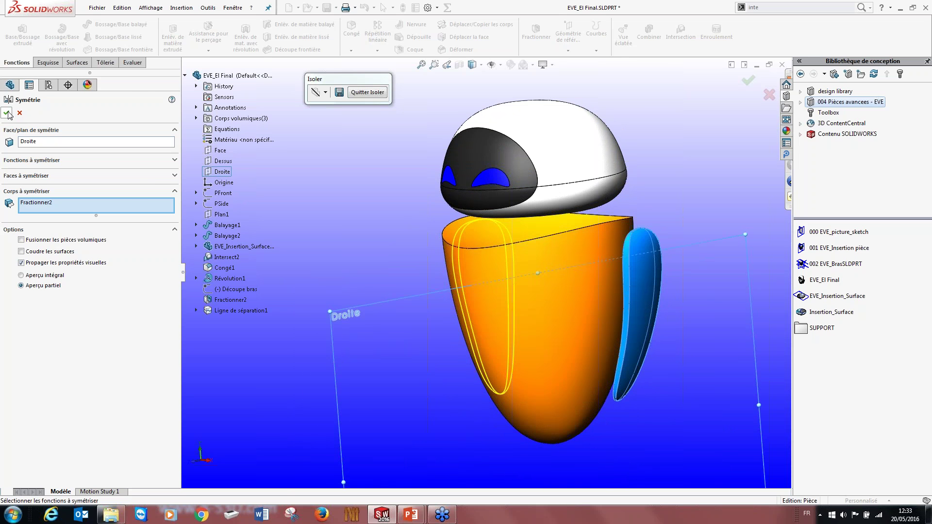
{"action": "left_click", "coordinate": [7, 113]}
{"action": "middle_click_drag", "start_coordinate": [578, 403], "coordinate": [497, 316]}
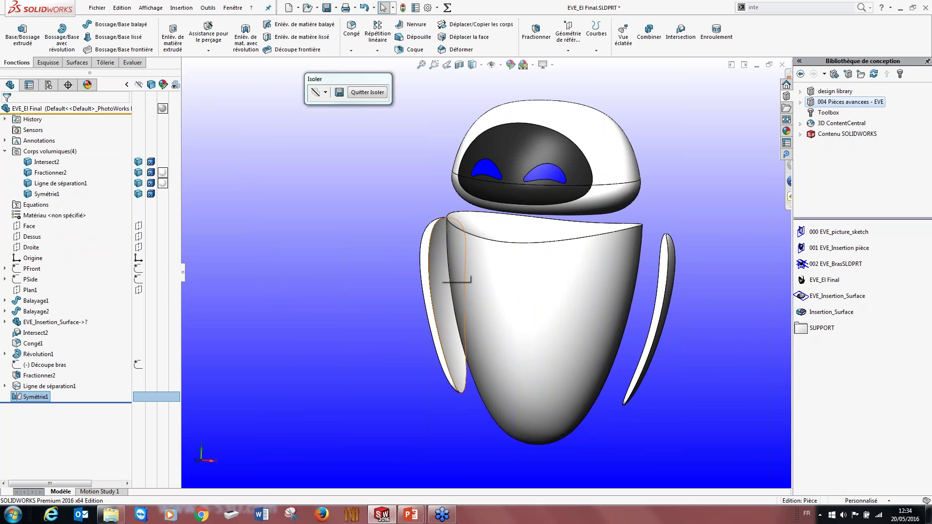
- Review the solid bodies in the Corps volumiques folder, checking which part of the robot each one represents
{"action": "left_click", "coordinate": [525, 272]}
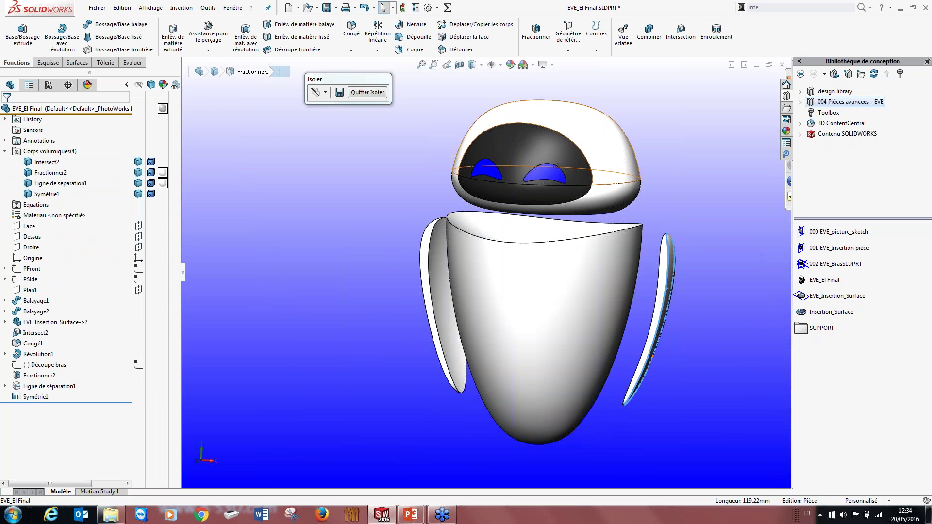
{"action": "left_click", "coordinate": [61, 183]}
{"action": "left_click", "coordinate": [27, 151]}
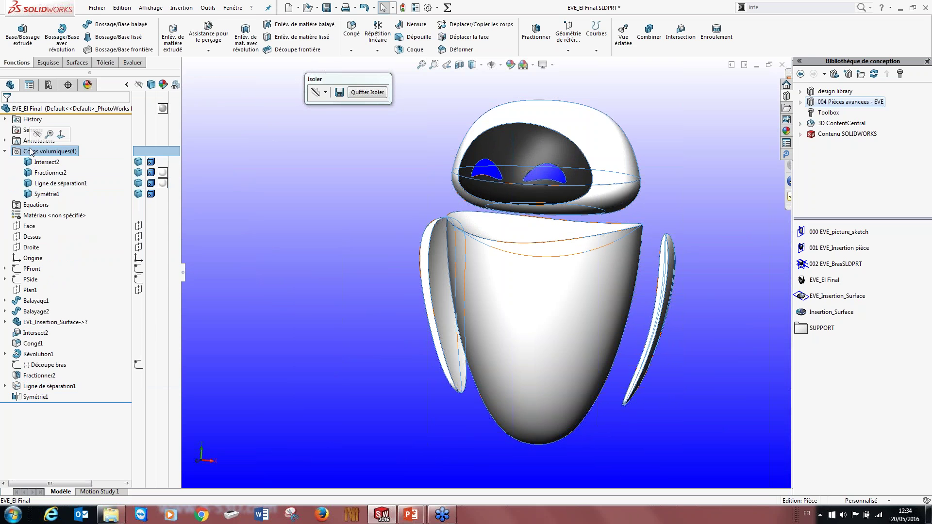
{"action": "left_click", "coordinate": [46, 161]}
{"action": "left_click", "coordinate": [47, 173]}
{"action": "left_click", "coordinate": [58, 183]}
{"action": "left_click", "coordinate": [47, 194]}
{"action": "left_click", "coordinate": [259, 226]}
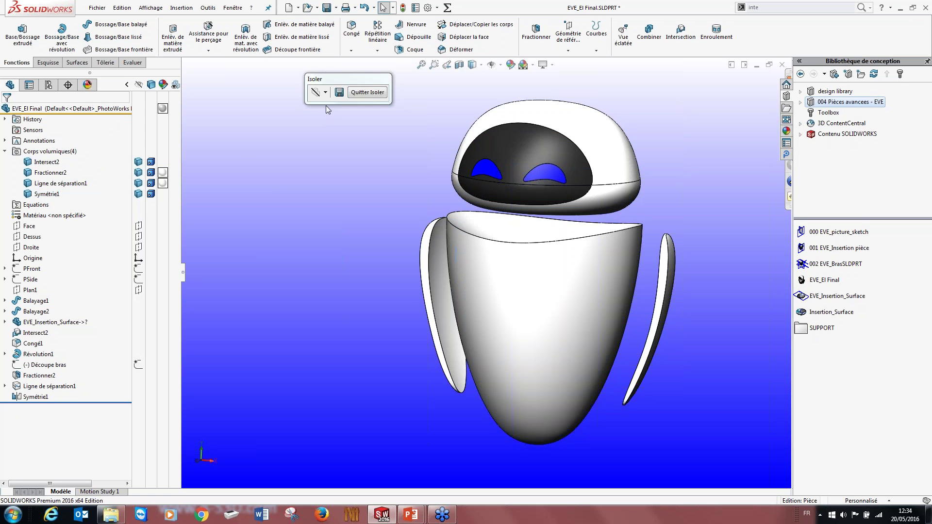
- Exit the isolated display and show the Ligne de séparation1 head body again
{"action": "left_click", "coordinate": [369, 92]}
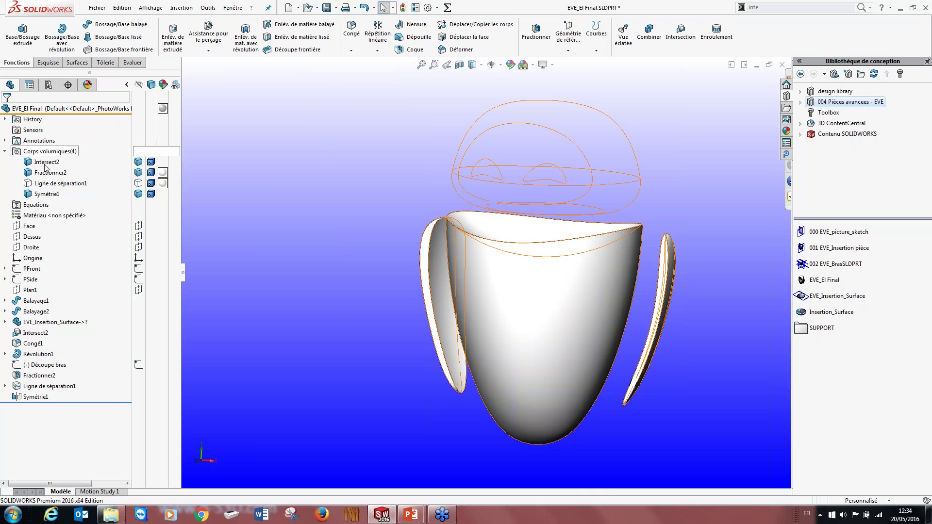
{"action": "right_click", "coordinate": [58, 189]}
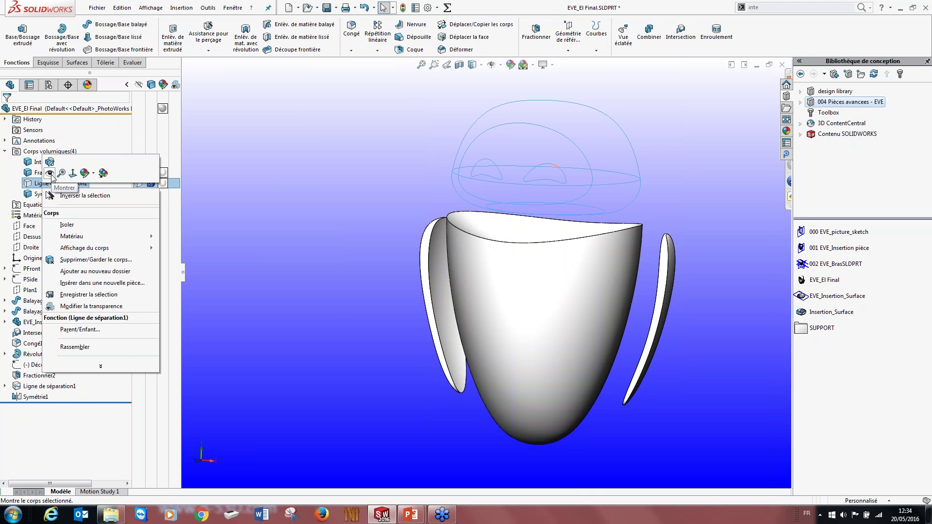
{"action": "left_click", "coordinate": [50, 173]}
{"action": "left_click", "coordinate": [358, 173]}
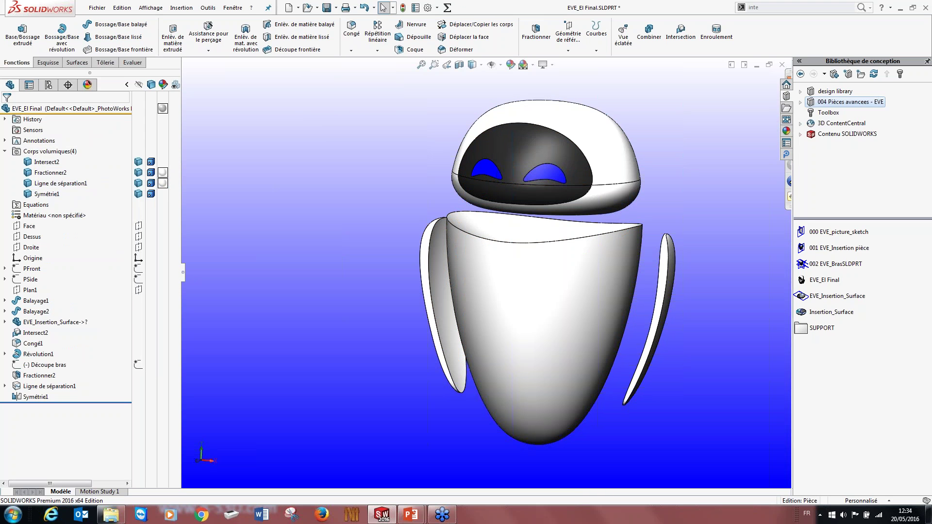
{"action": "scroll", "coordinate": [503, 297], "scroll_direction": "up", "scroll_amount": 3}
{"action": "middle_click_drag", "start_coordinate": [504, 297], "coordinate": [505, 297]}
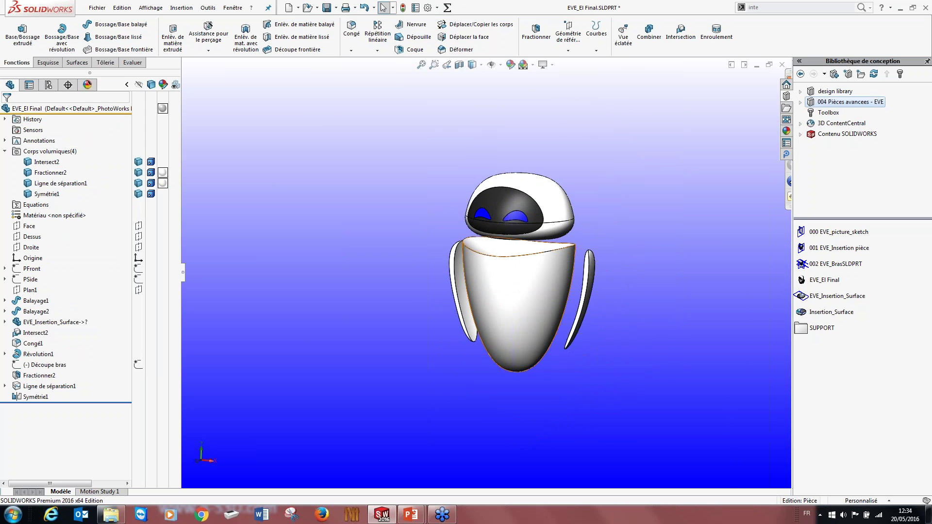
{"action": "scroll", "coordinate": [553, 257], "scroll_direction": "down", "scroll_amount": 3}
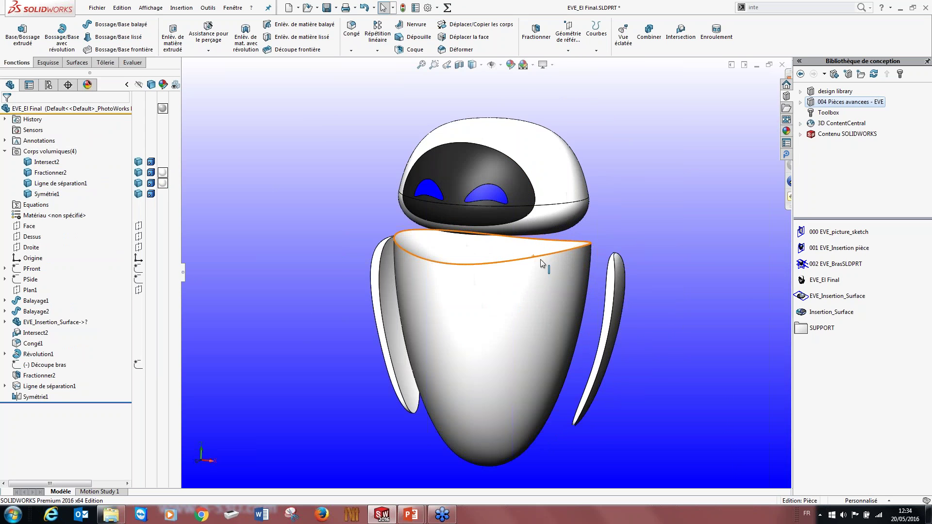
- Browse the Lumières appearances, checking the Diodes LED, Tube néon, Ecran à rétroéclairage and Surface lumineuse categories
{"action": "middle_click_drag", "start_coordinate": [486, 421], "coordinate": [486, 392], "text": "ctrl"}
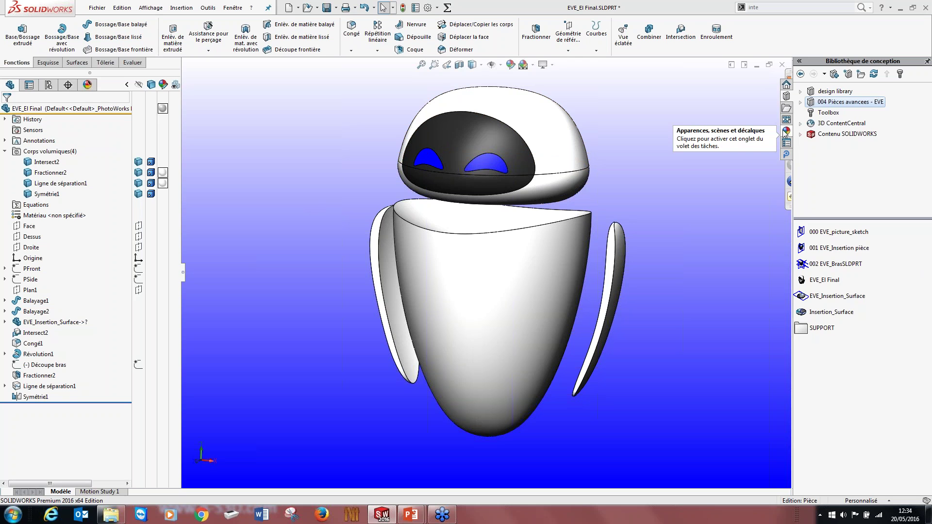
{"action": "left_click", "coordinate": [786, 132]}
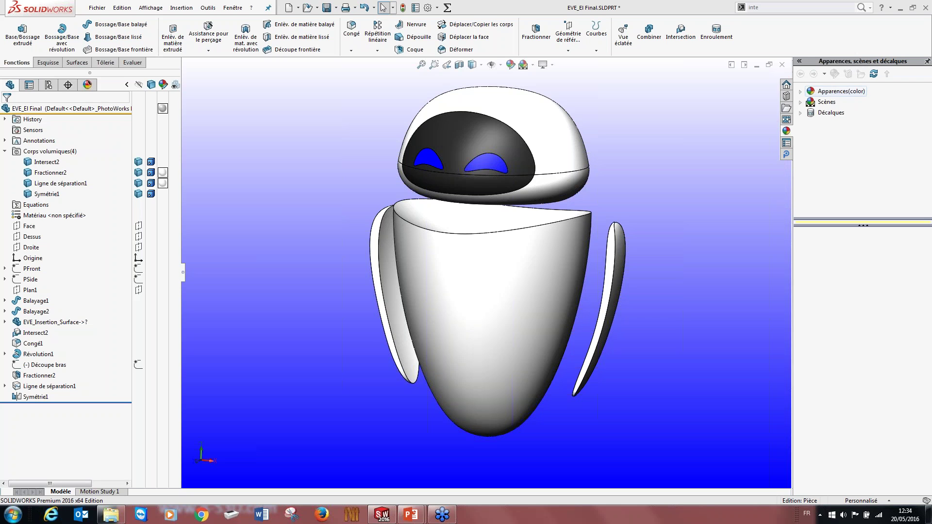
{"action": "left_click", "coordinate": [841, 91]}
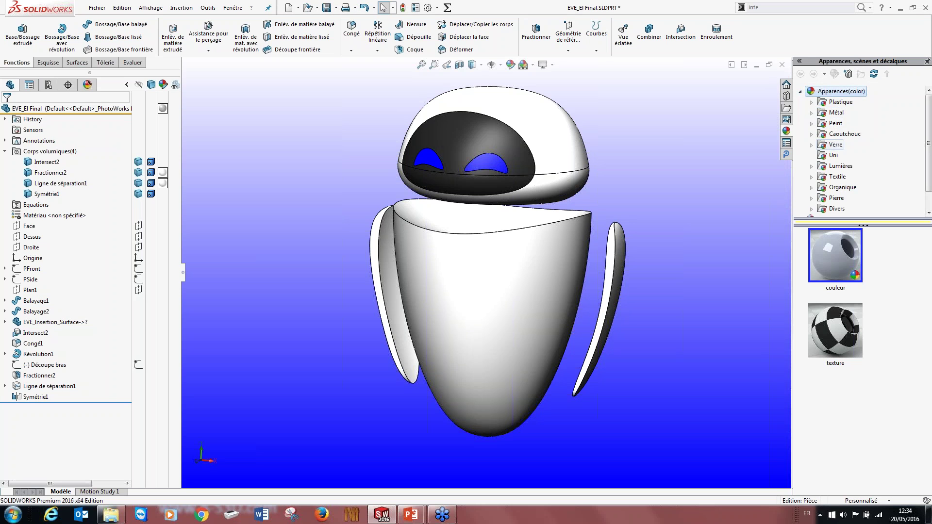
{"action": "left_click", "coordinate": [837, 168]}
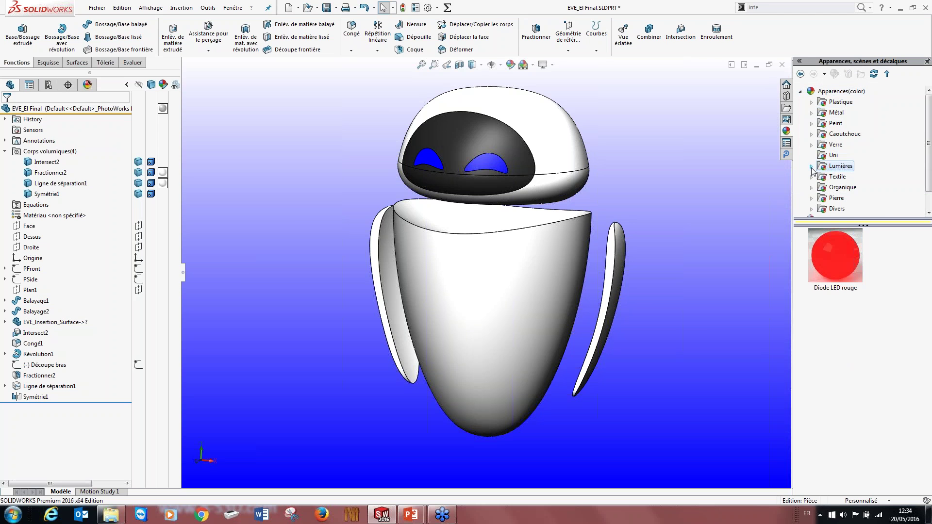
{"action": "left_click", "coordinate": [811, 166]}
{"action": "left_click", "coordinate": [854, 177]}
{"action": "left_click", "coordinate": [854, 187]}
{"action": "left_click", "coordinate": [862, 198]}
{"action": "left_click", "coordinate": [860, 210]}
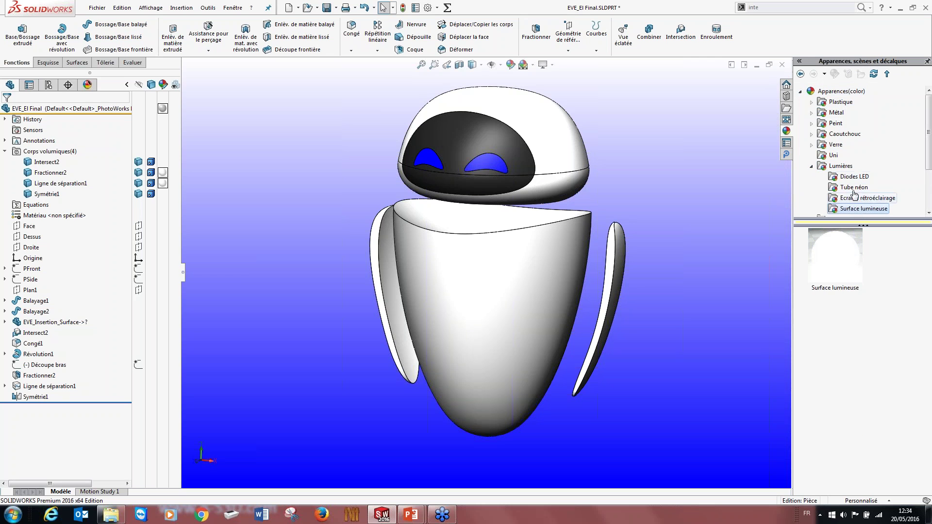
{"action": "left_click", "coordinate": [854, 177]}
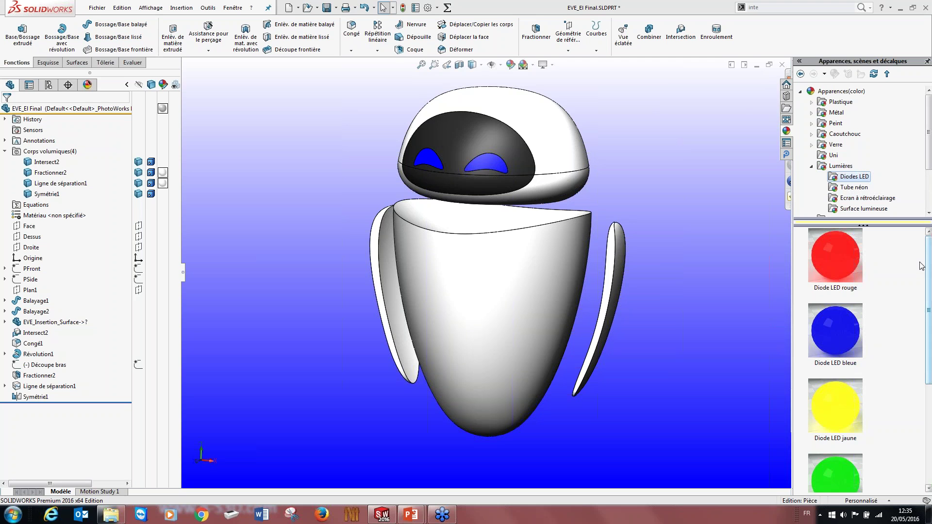
{"action": "middle_click_drag", "start_coordinate": [682, 167], "coordinate": [538, 253]}
{"action": "scroll", "coordinate": [538, 253], "scroll_direction": "up", "scroll_amount": 1}
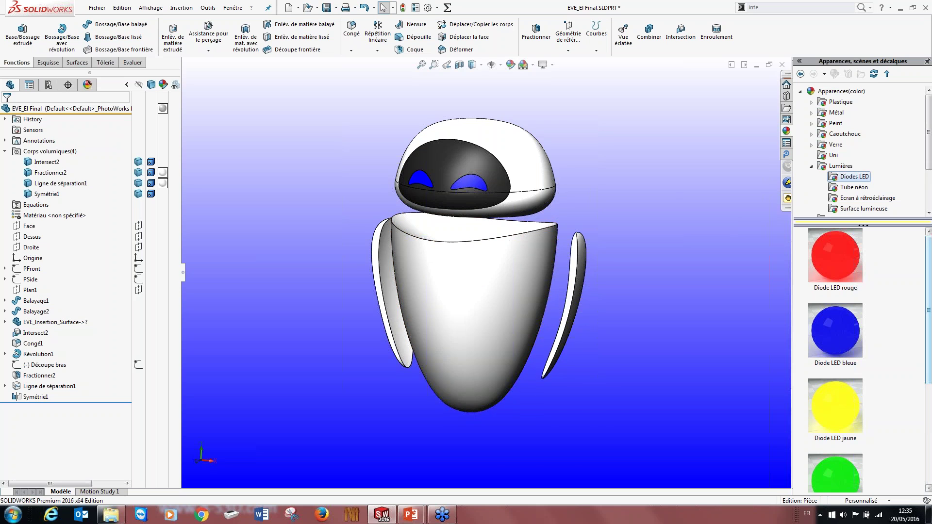
{"action": "scroll", "coordinate": [351, 188], "scroll_direction": "down", "scroll_amount": 1}
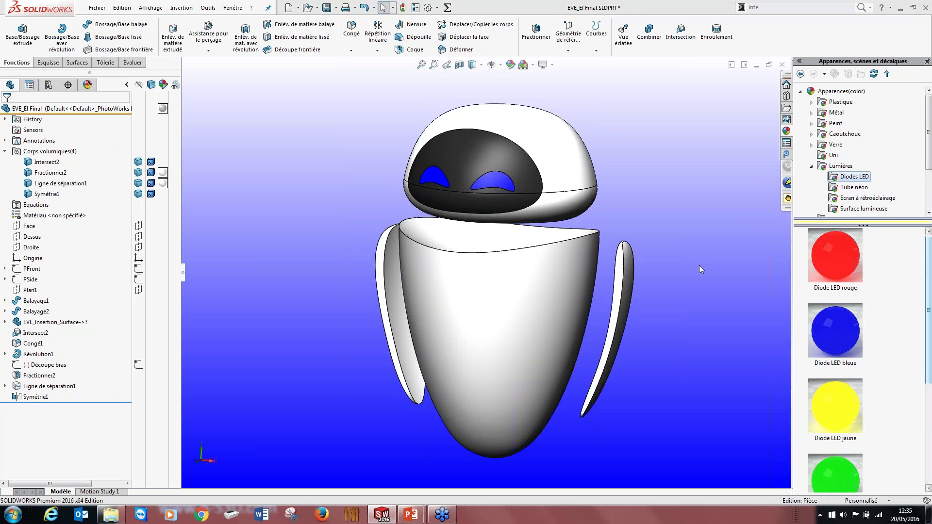
{"action": "scroll", "coordinate": [534, 350], "scroll_direction": "up", "scroll_amount": 2}
{"action": "scroll", "coordinate": [473, 287], "scroll_direction": "down", "scroll_amount": 1}
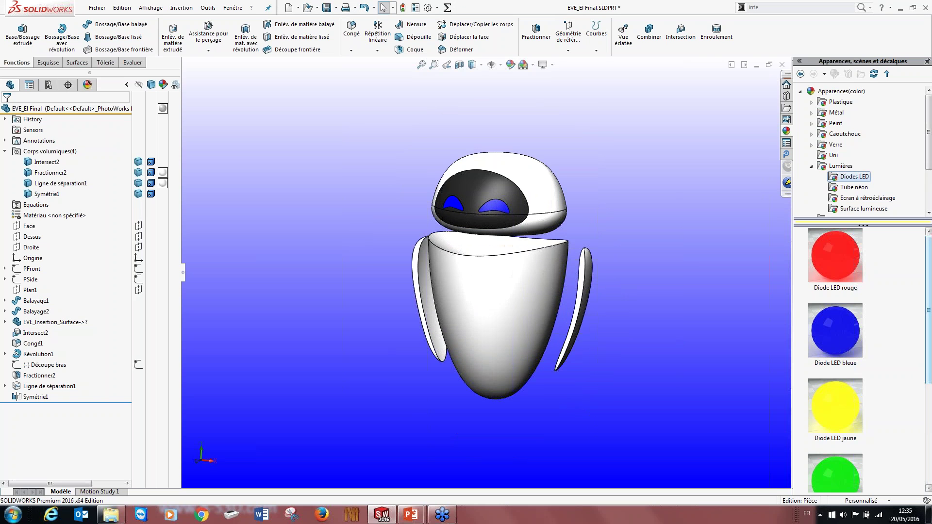
{"action": "scroll", "coordinate": [466, 256], "scroll_direction": "down", "scroll_amount": 2}
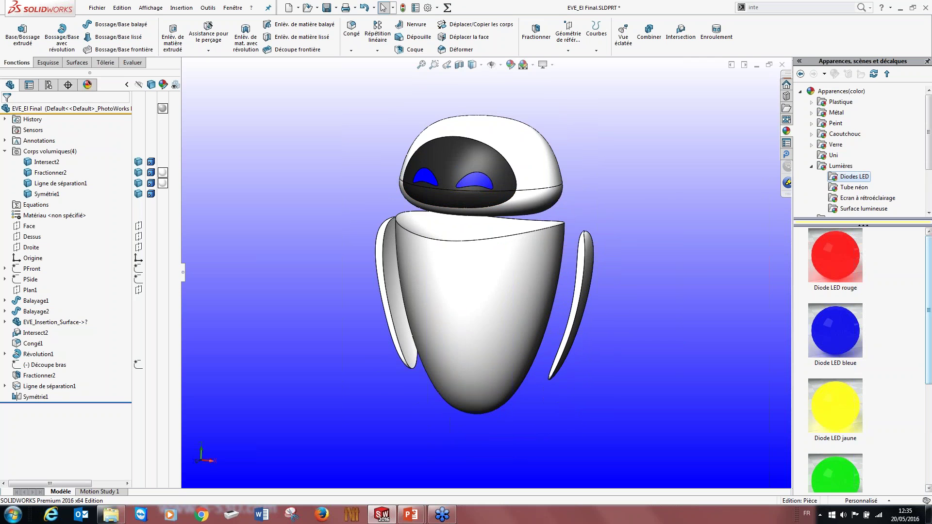
{"action": "middle_click_drag", "start_coordinate": [592, 300], "coordinate": [552, 295]}
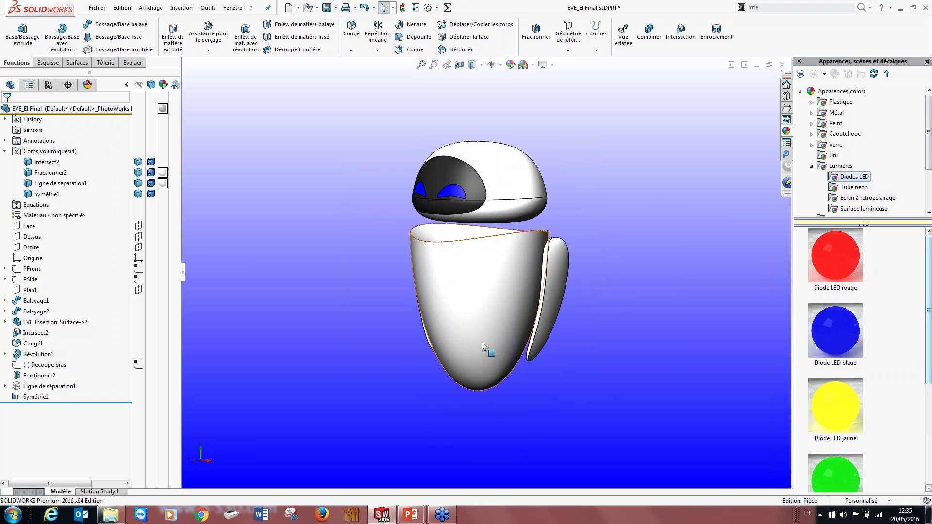
{"action": "scroll", "coordinate": [482, 350], "scroll_direction": "down", "scroll_amount": 3}
{"action": "middle_click_drag", "start_coordinate": [488, 287], "coordinate": [508, 234]}
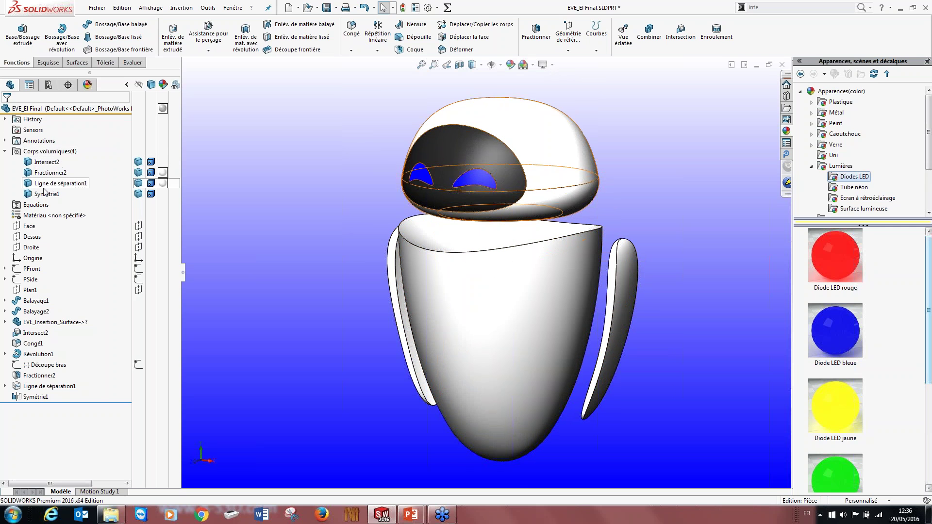
- Highlight each solid body of the robot in turn to identify which one is the original arm
{"action": "left_click", "coordinate": [46, 162]}
{"action": "left_click", "coordinate": [50, 174]}
{"action": "left_click", "coordinate": [48, 184]}
{"action": "left_click", "coordinate": [47, 195]}
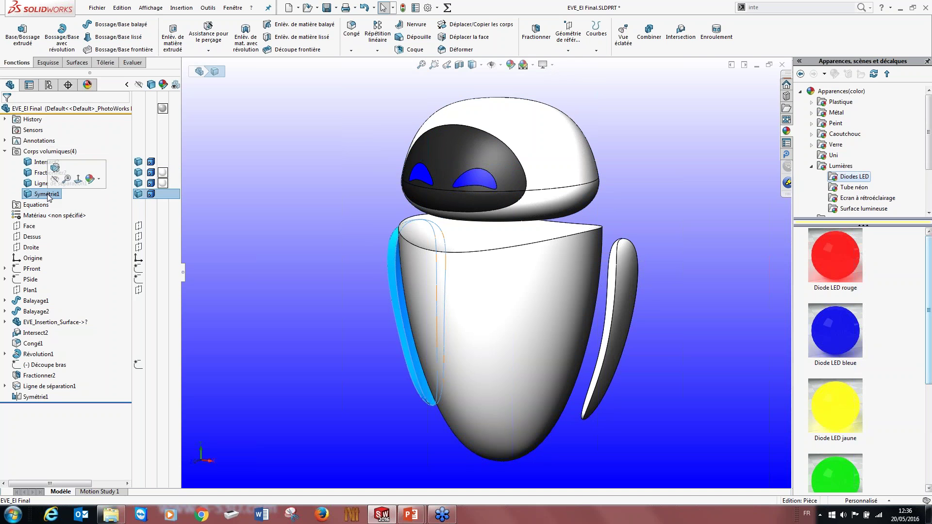
{"action": "left_click", "coordinate": [632, 278]}
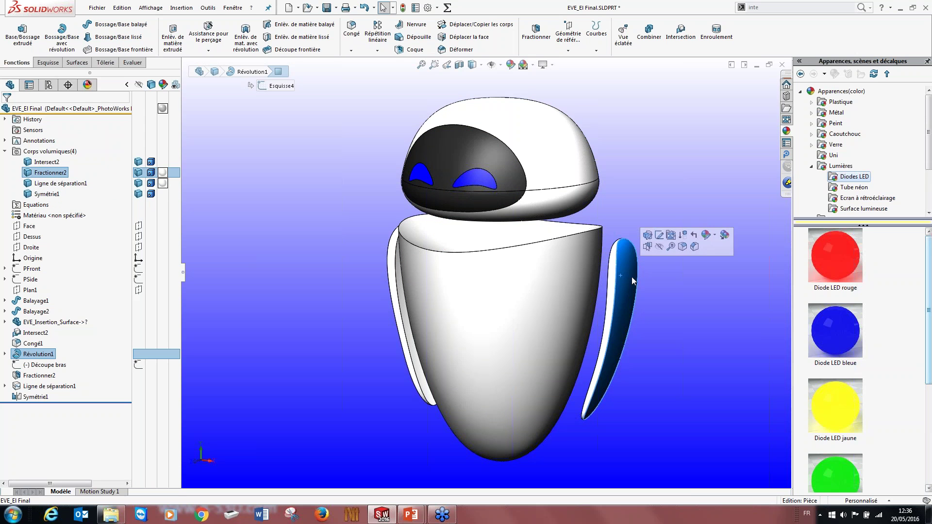
- Insert the Fractionner2 arm body into a new part saved as bras in the 004 Pièces avancees - EVE folder
{"action": "right_click", "coordinate": [28, 175]}
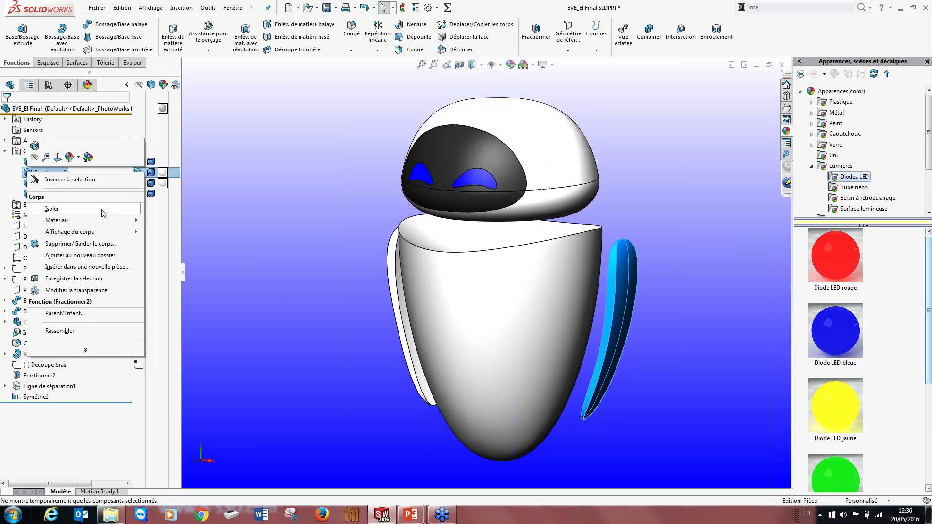
{"action": "left_click", "coordinate": [75, 270]}
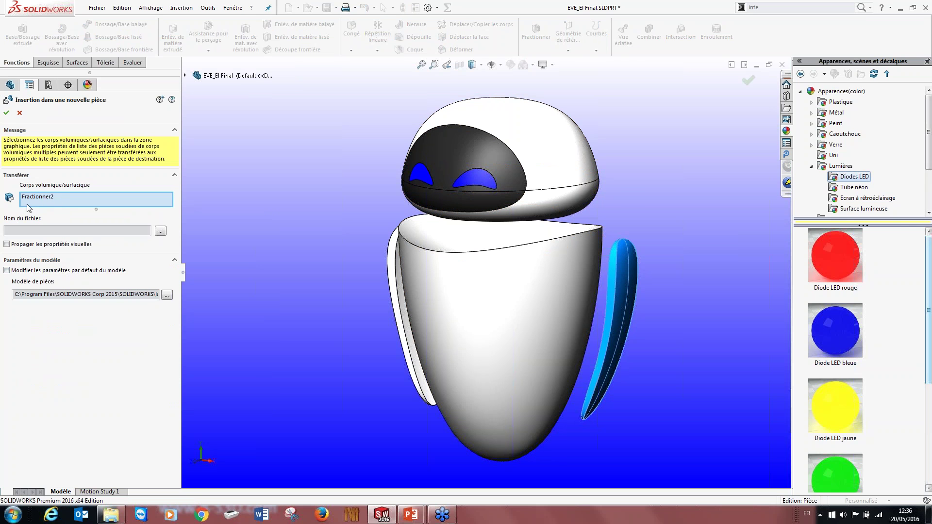
{"action": "left_click", "coordinate": [160, 232]}
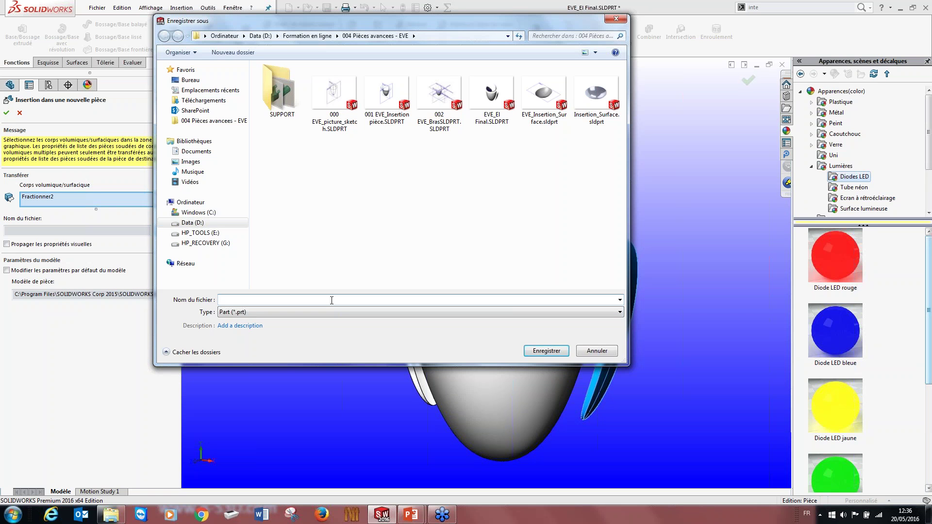
{"action": "key", "text": "Return"}
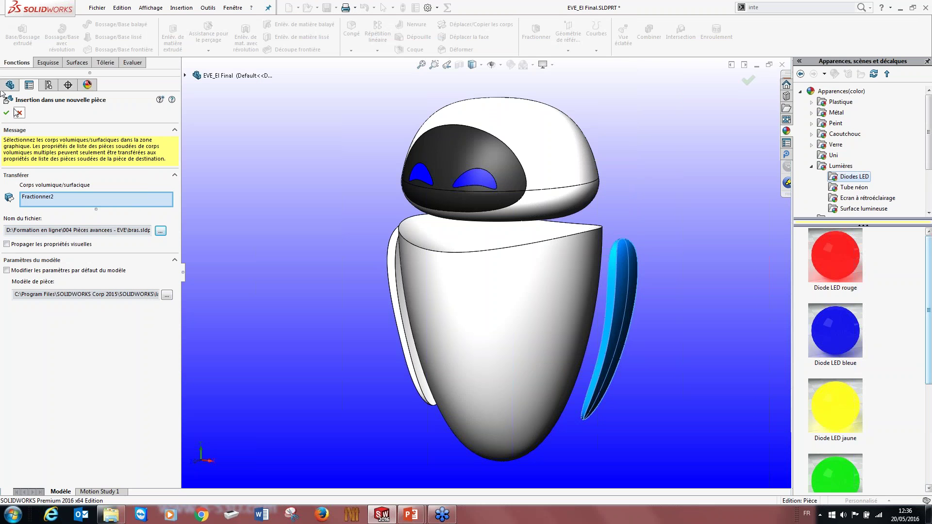
{"action": "left_click", "coordinate": [7, 113]}
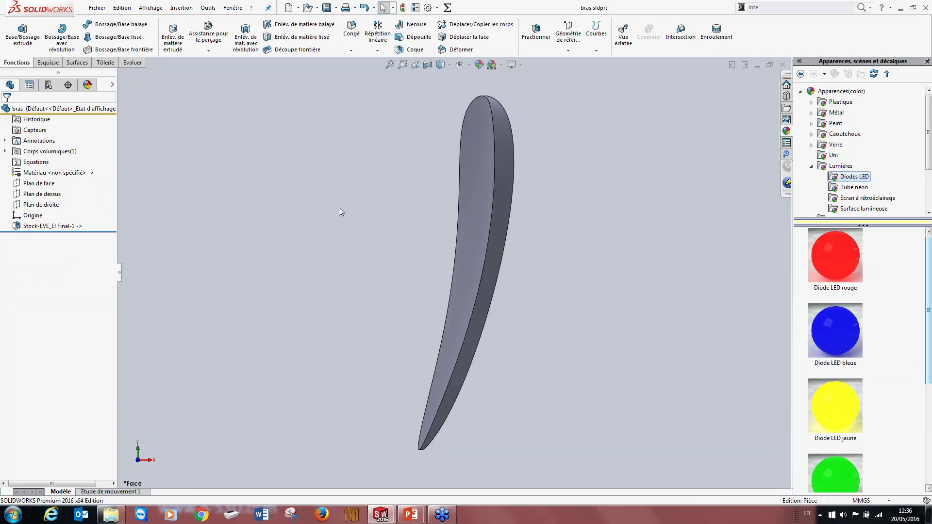
- Examine the new arm part and the external reference of its Stock-EVE_EI Final-1 feature
{"action": "middle_click_drag", "start_coordinate": [548, 306], "coordinate": [483, 296]}
{"action": "scroll", "coordinate": [483, 296], "scroll_direction": "down", "scroll_amount": 3}
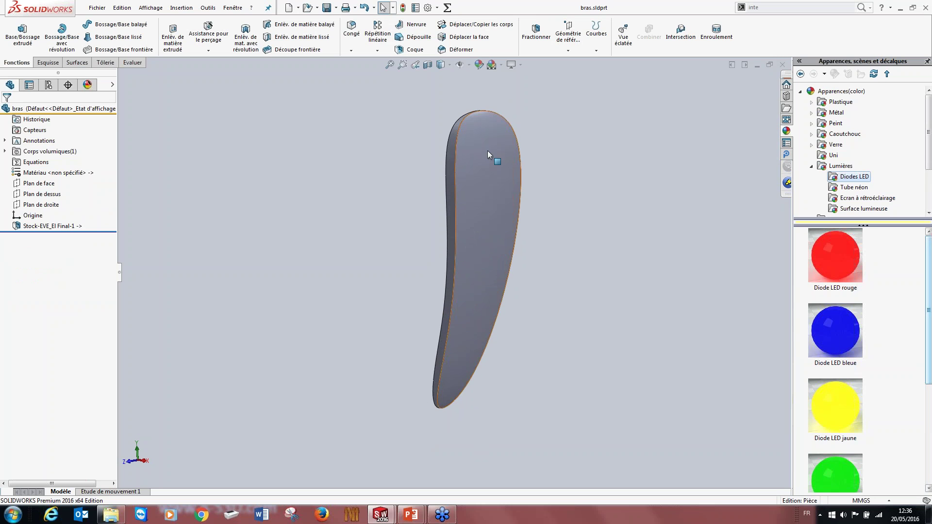
{"action": "left_click", "coordinate": [39, 107]}
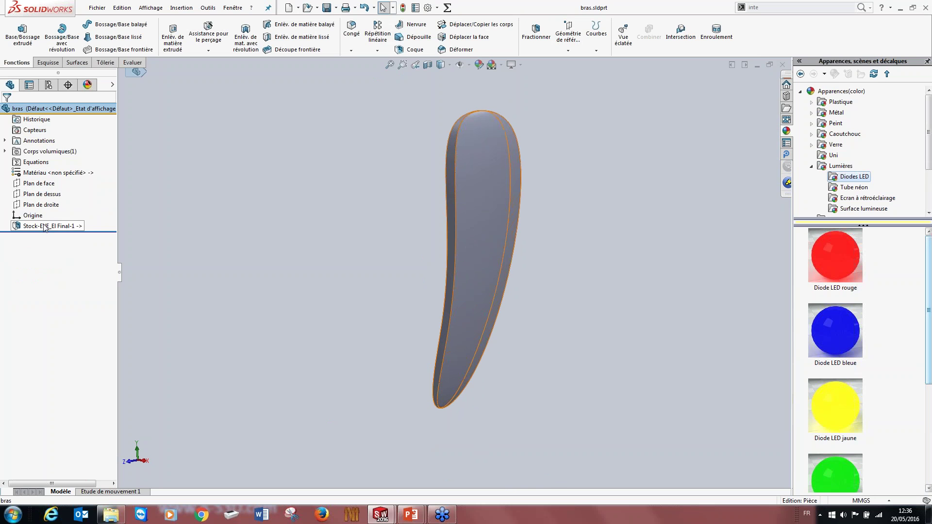
{"action": "left_click", "coordinate": [19, 227]}
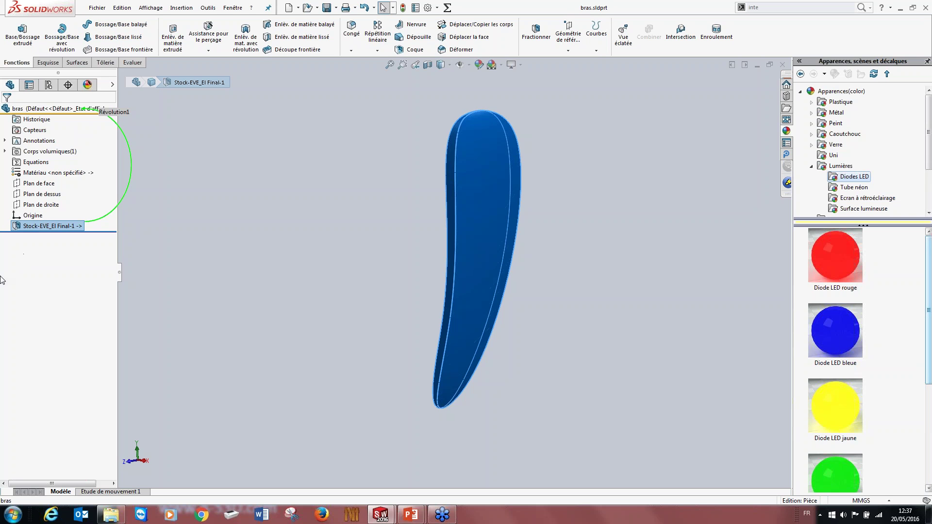
{"action": "scroll", "coordinate": [378, 223], "scroll_direction": "up", "scroll_amount": 3}
{"action": "left_click", "coordinate": [377, 223]}
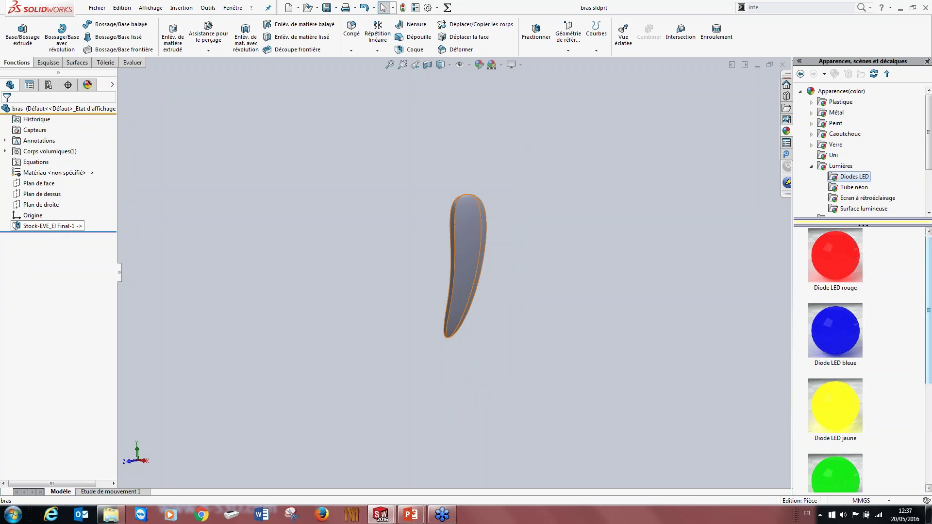
{"action": "left_click", "coordinate": [53, 226]}
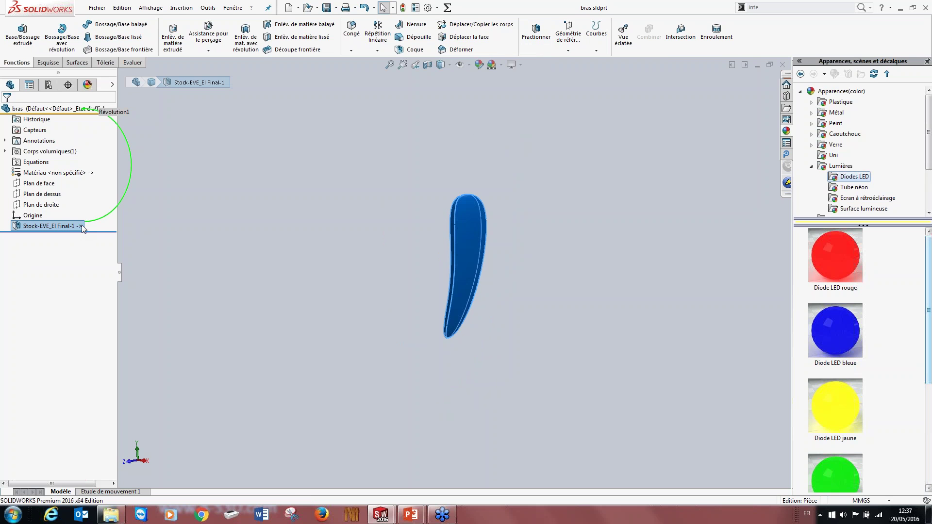
{"action": "left_click", "coordinate": [301, 247]}
- Check where the arm part's face, top and right reference planes and its origin lie relative to the body
{"action": "left_click", "coordinate": [40, 183]}
{"action": "left_click", "coordinate": [41, 194]}
{"action": "left_click", "coordinate": [41, 205]}
{"action": "left_click", "coordinate": [32, 216]}
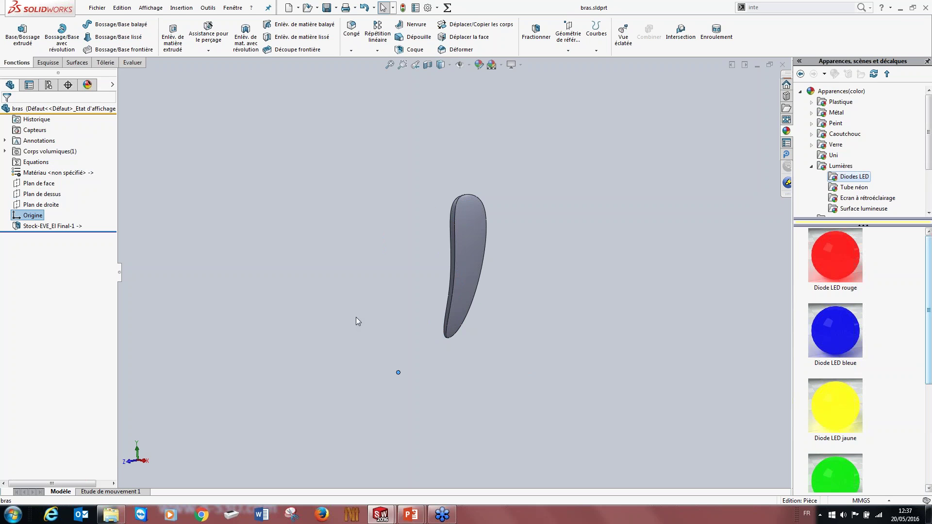
{"action": "left_click", "coordinate": [556, 314]}
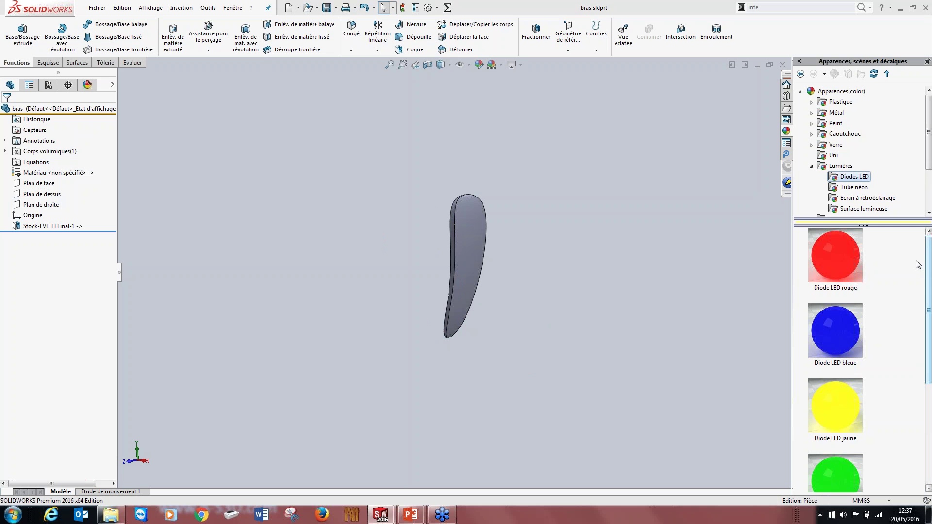
- Close the arm part and show the whole robot of EVE_EI Final in the isometric view
{"action": "left_click", "coordinate": [782, 65]}
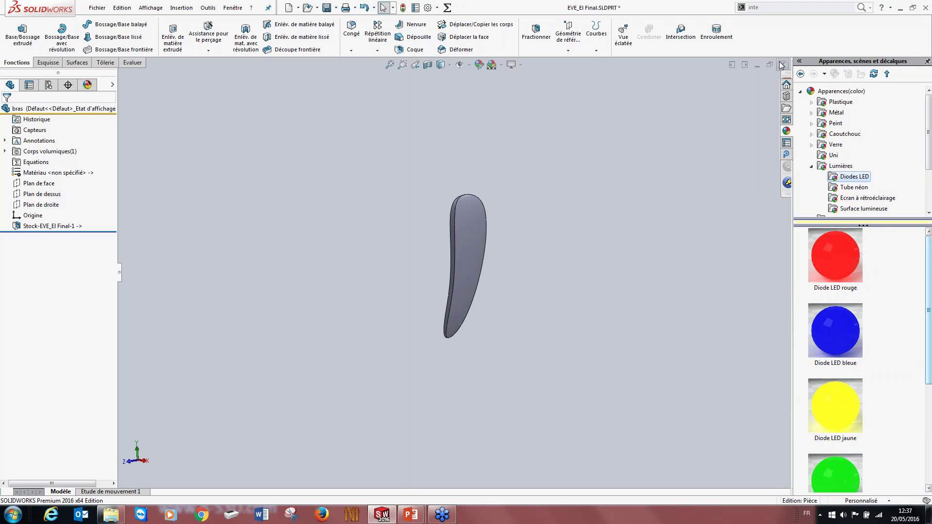
{"action": "key", "text": "f"}
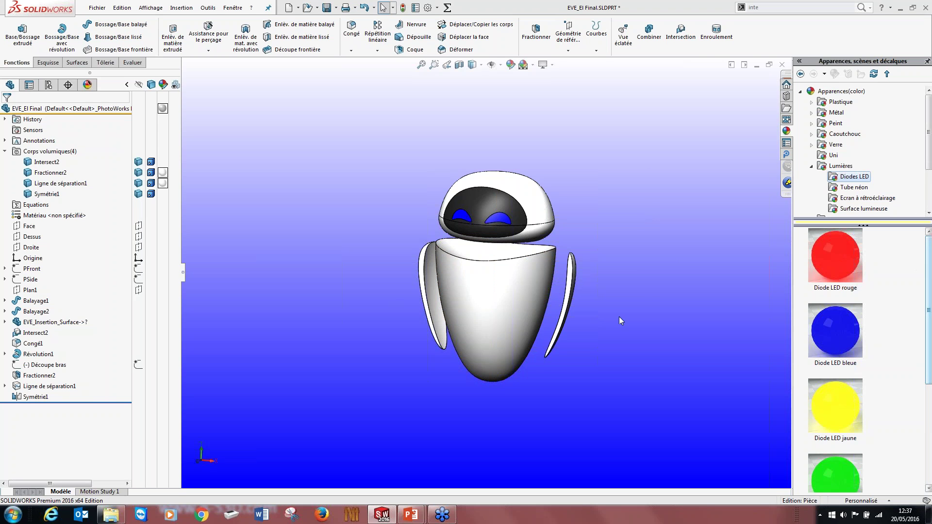
{"action": "key", "text": "ctrl+7"}
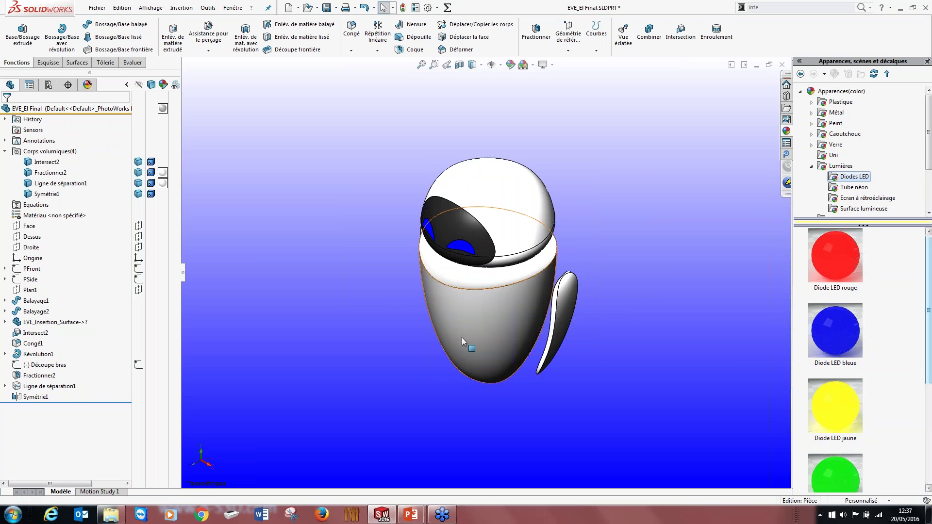
{"action": "key", "text": "ctrl+s"}
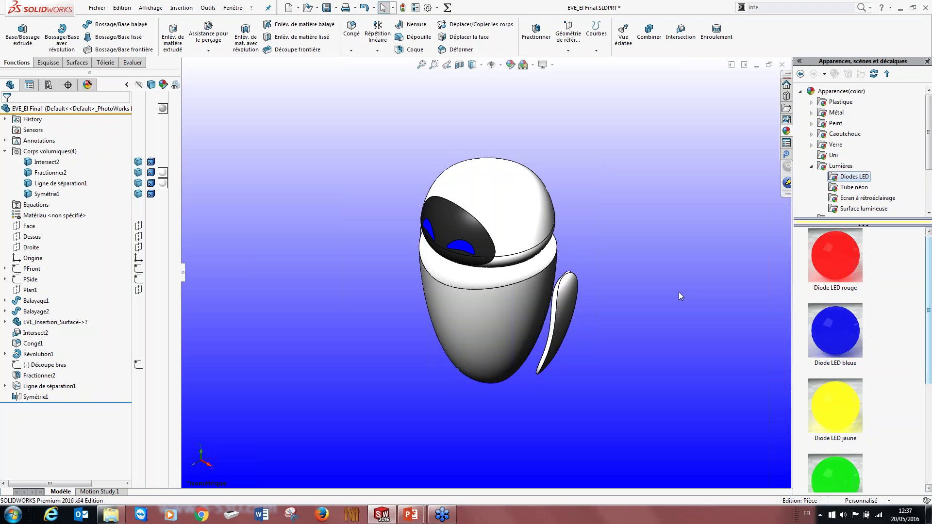
- Create a new part document and open EVE_Insertion_Surface.sldprt from the 004 Pièces avancees - EVE folder
{"action": "key", "text": "ctrl+n"}
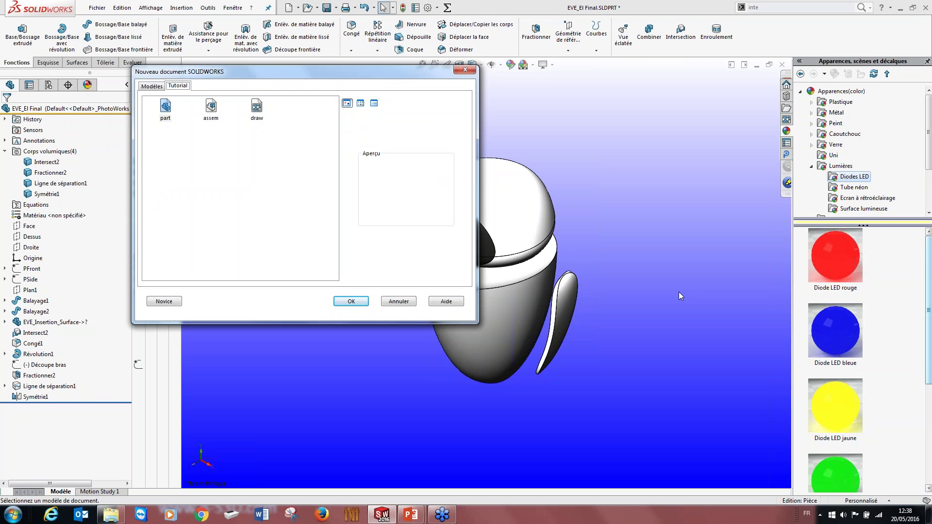
{"action": "key", "text": "Return"}
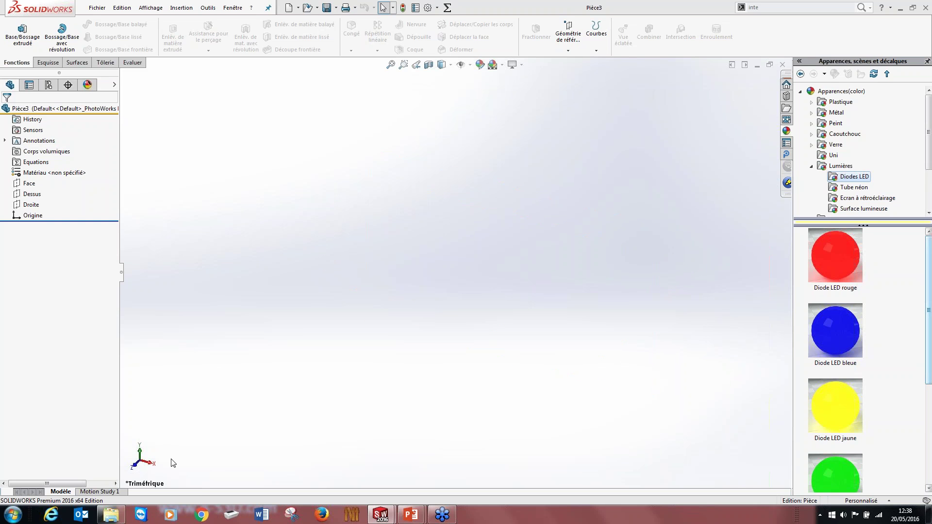
{"action": "left_click", "coordinate": [111, 515]}
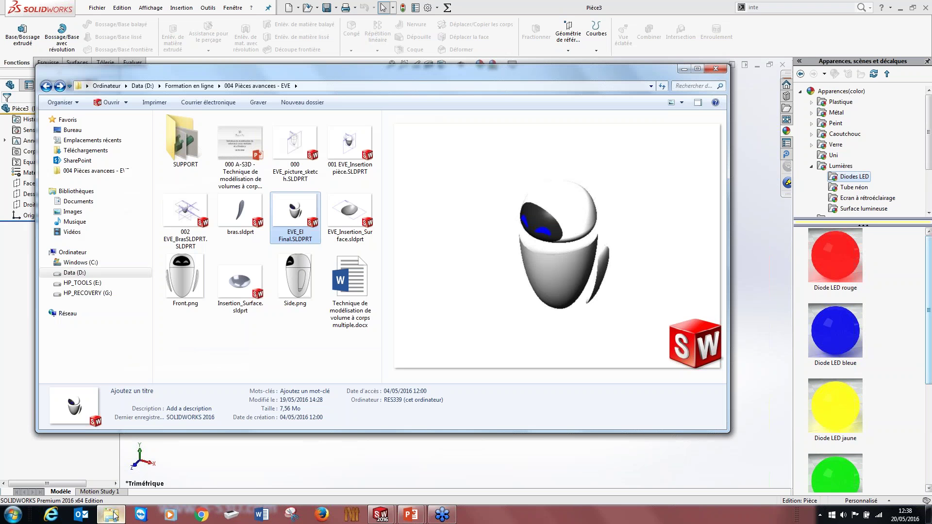
{"action": "left_click", "coordinate": [179, 213]}
{"action": "double_click", "coordinate": [349, 204]}
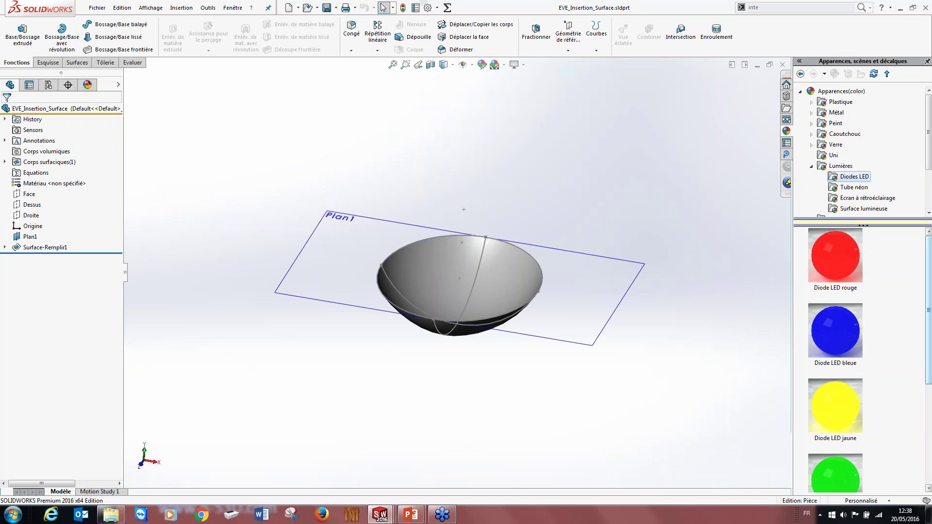
- Delete the Surface-Remplir1 feature from EVE_Insertion_Surface while keeping its three sketches
{"action": "left_click", "coordinate": [32, 248]}
{"action": "key", "text": "Delete"}
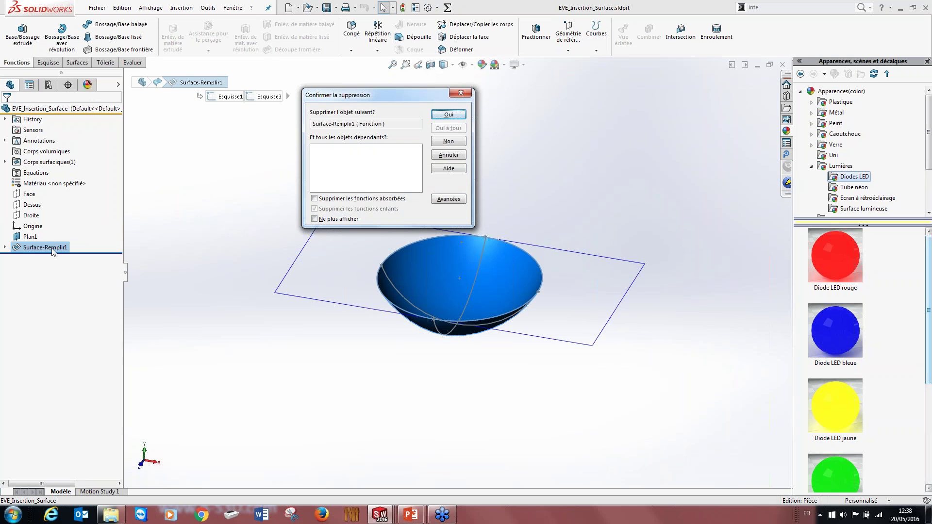
{"action": "key", "text": "Return"}
- Open the ellipse sketch Esquisse1 to examine its dimensions and its position on Plan1
{"action": "left_click", "coordinate": [42, 237]}
{"action": "right_click", "coordinate": [44, 238]}
{"action": "left_click", "coordinate": [55, 217]}
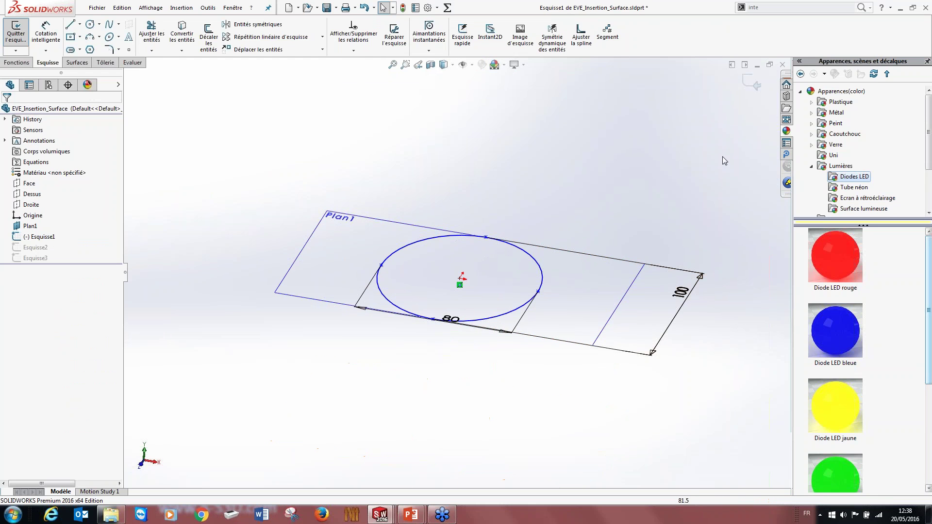
{"action": "left_click", "coordinate": [29, 228]}
{"action": "left_click", "coordinate": [36, 214]}
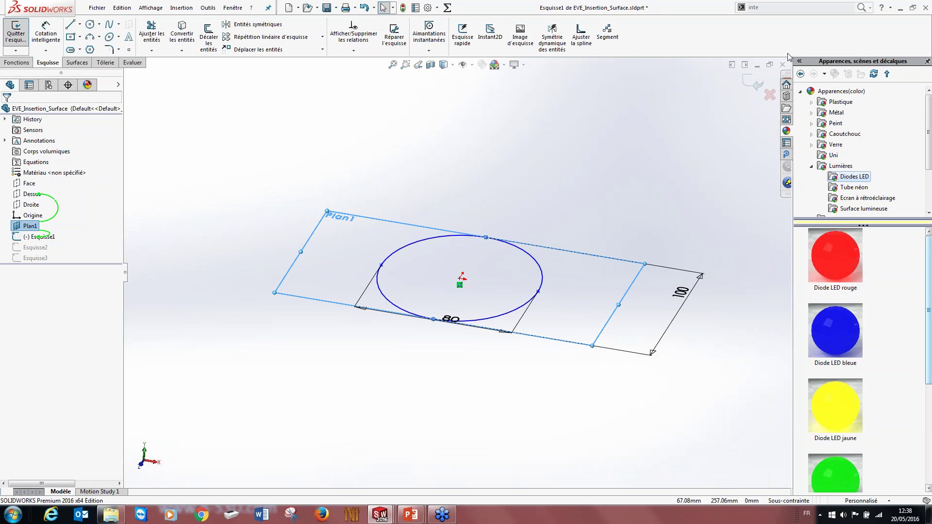
- Examine the curve sketches Esquisse2 and Esquisse3, including how the Esquisse3 curve attaches to the ellipse and crosses the other curve
{"action": "left_click", "coordinate": [34, 248]}
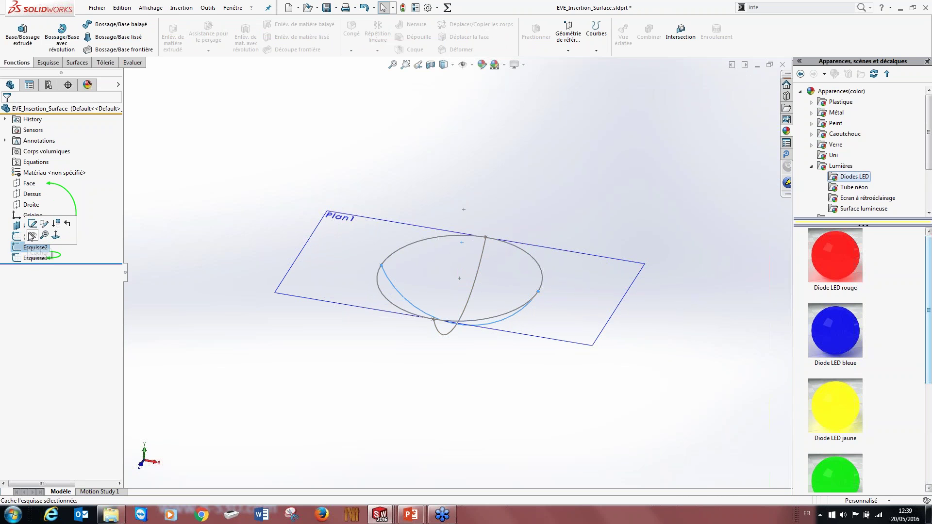
{"action": "left_click", "coordinate": [32, 225]}
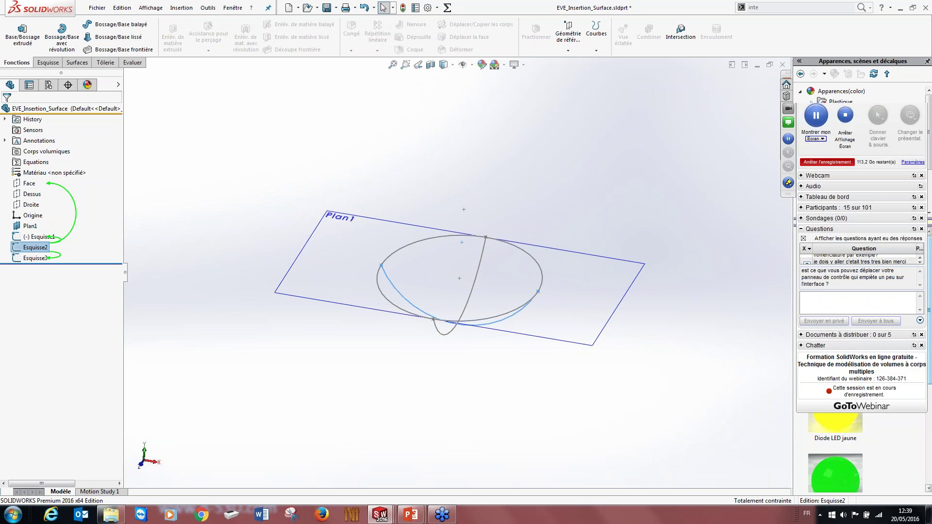
{"action": "left_click", "coordinate": [750, 84]}
{"action": "left_click", "coordinate": [28, 260]}
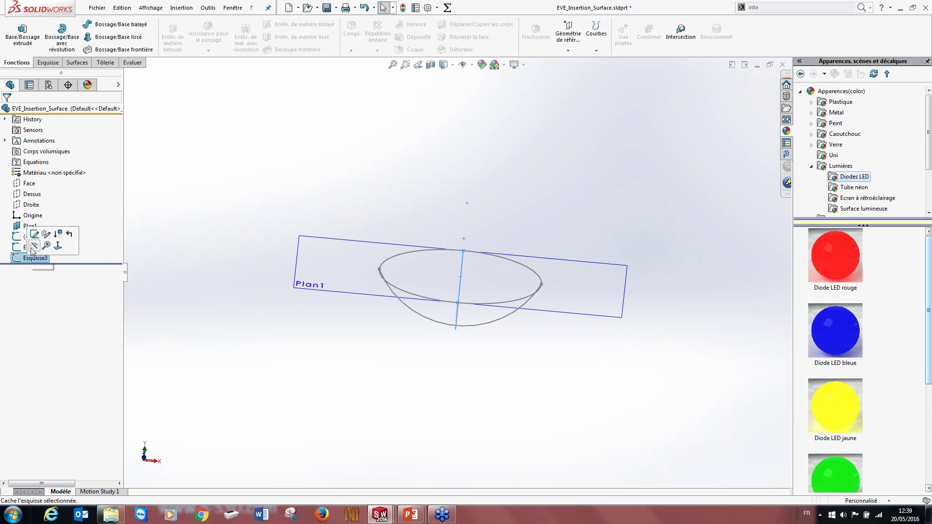
{"action": "left_click", "coordinate": [34, 235]}
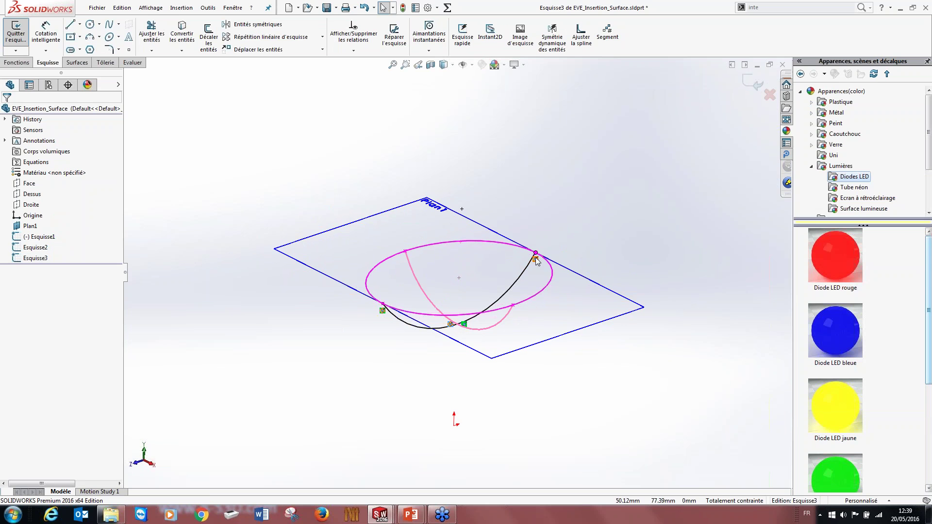
{"action": "middle_click_drag", "start_coordinate": [543, 266], "coordinate": [437, 311]}
{"action": "scroll", "coordinate": [432, 313], "scroll_direction": "down", "scroll_amount": 3}
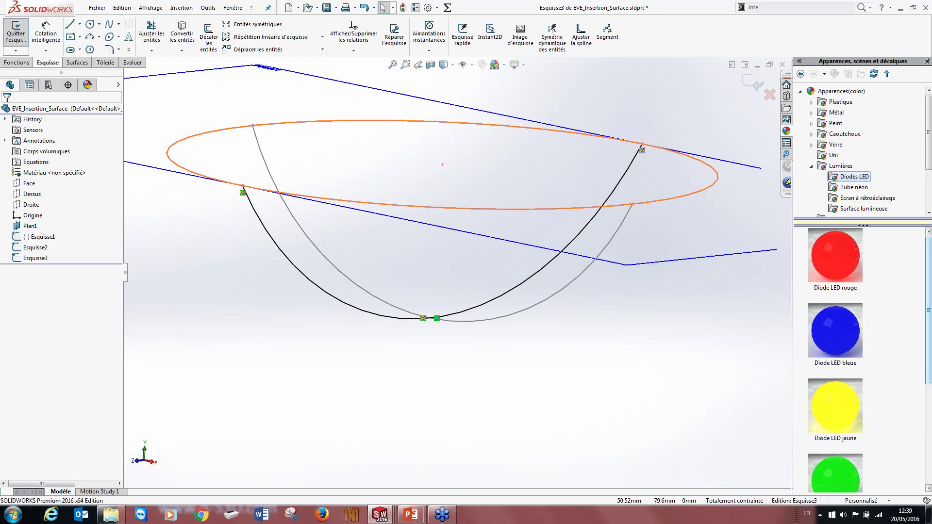
{"action": "key", "text": "f"}
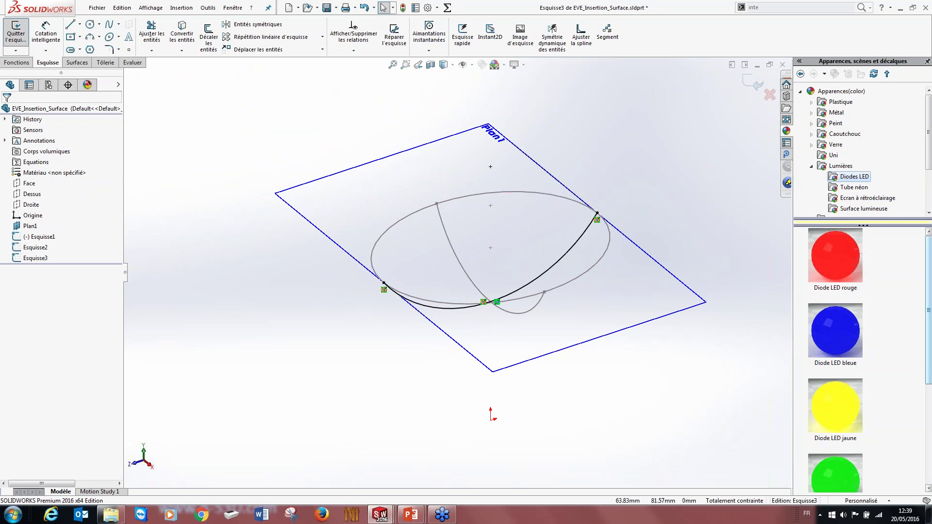
{"action": "left_click", "coordinate": [752, 86]}
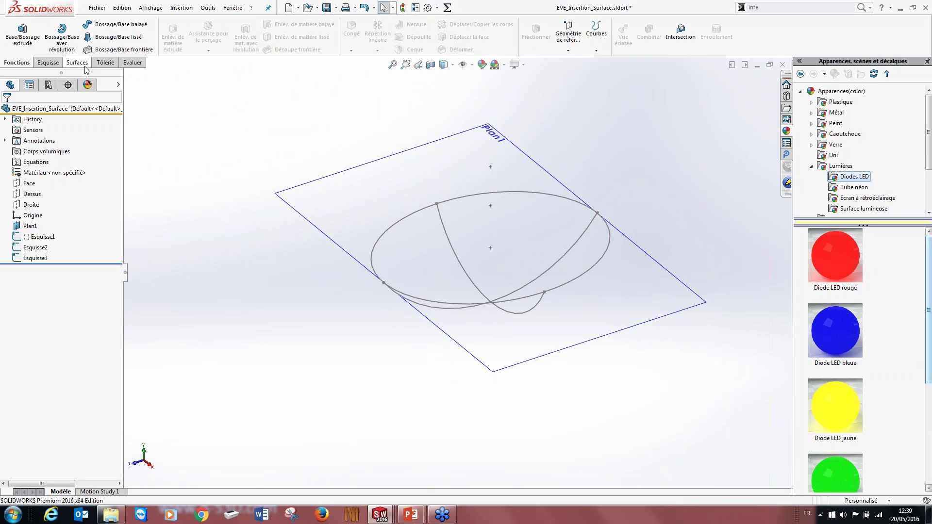
- Create a filled surface with Esquisse1 as the contact boundary and Esquisse3 and Esquisse2 as constraint curves
{"action": "left_click", "coordinate": [82, 67]}
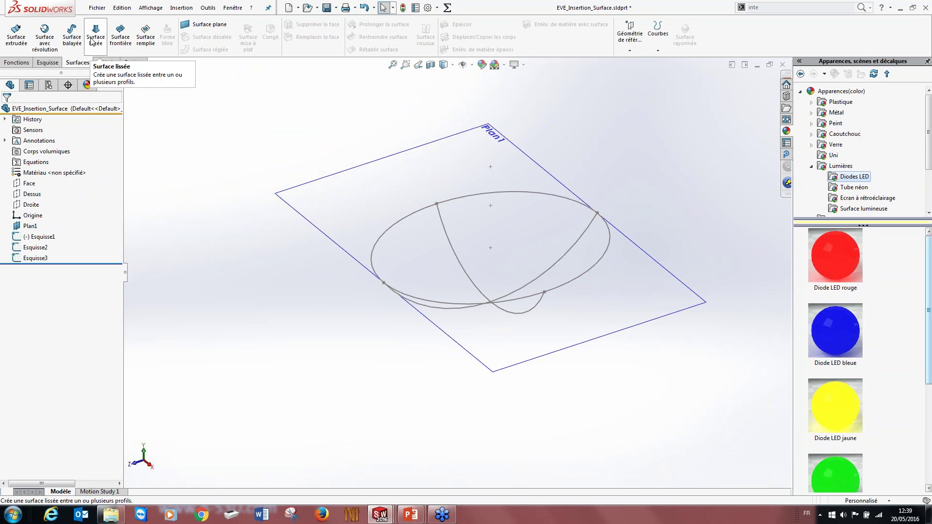
{"action": "left_click", "coordinate": [149, 41]}
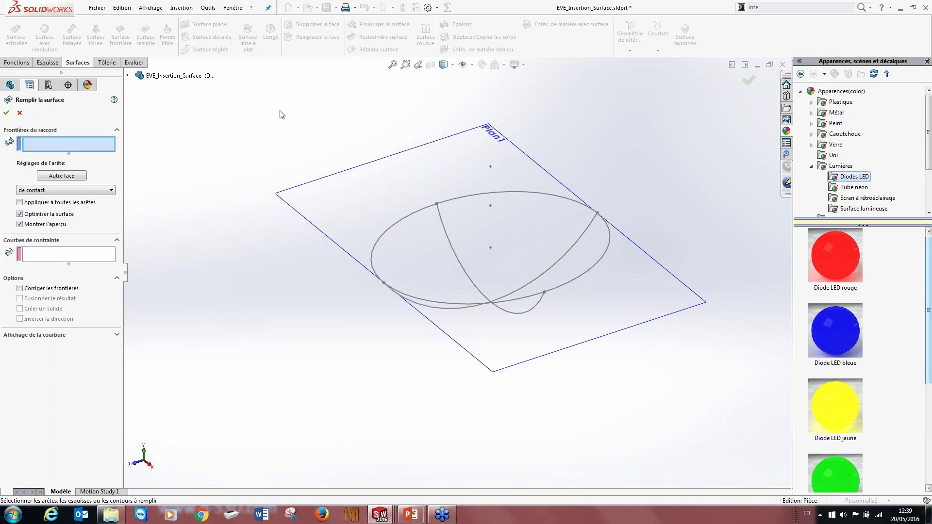
{"action": "left_click", "coordinate": [406, 220]}
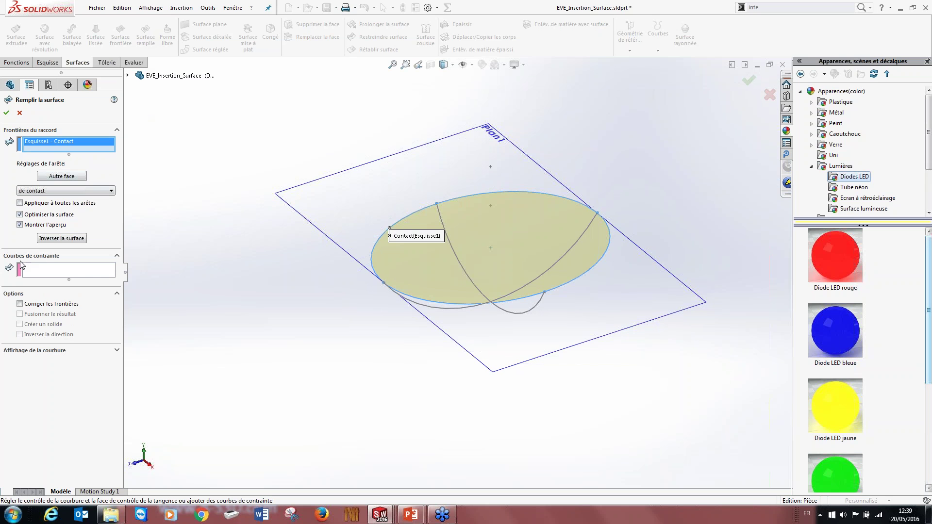
{"action": "left_click", "coordinate": [74, 273]}
{"action": "mouse_move", "coordinate": [302, 339]}
{"action": "middle_mouse_down"}
{"action": "mouse_move", "coordinate": [304, 271]}
{"action": "mouse_move", "coordinate": [304, 285]}
{"action": "middle_mouse_up"}
{"action": "left_click", "coordinate": [412, 280]}
{"action": "middle_click_drag", "start_coordinate": [534, 330], "coordinate": [578, 350]}
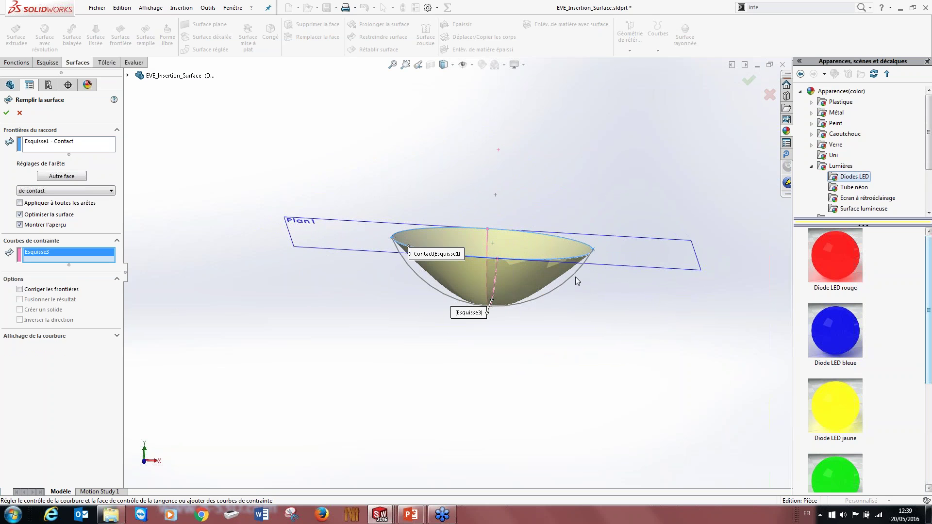
{"action": "left_click", "coordinate": [575, 277]}
{"action": "middle_click_drag", "start_coordinate": [580, 301], "coordinate": [487, 379]}
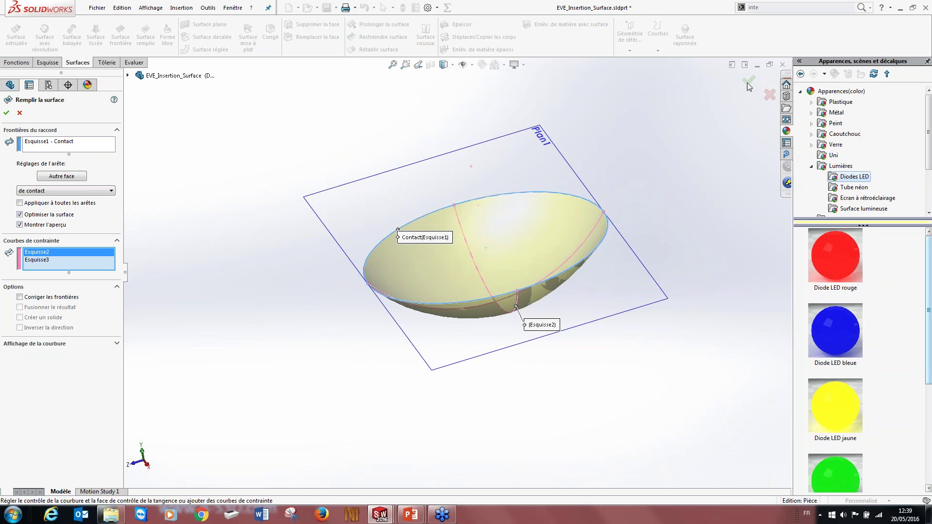
{"action": "left_click", "coordinate": [7, 112]}
- Close EVE_Insertion_Surface and the empty new part to return to the EVE_EI Final robot
{"action": "middle_click_drag", "start_coordinate": [689, 160], "coordinate": [626, 197]}
{"action": "left_click", "coordinate": [782, 65]}
{"action": "left_click", "coordinate": [466, 262]}
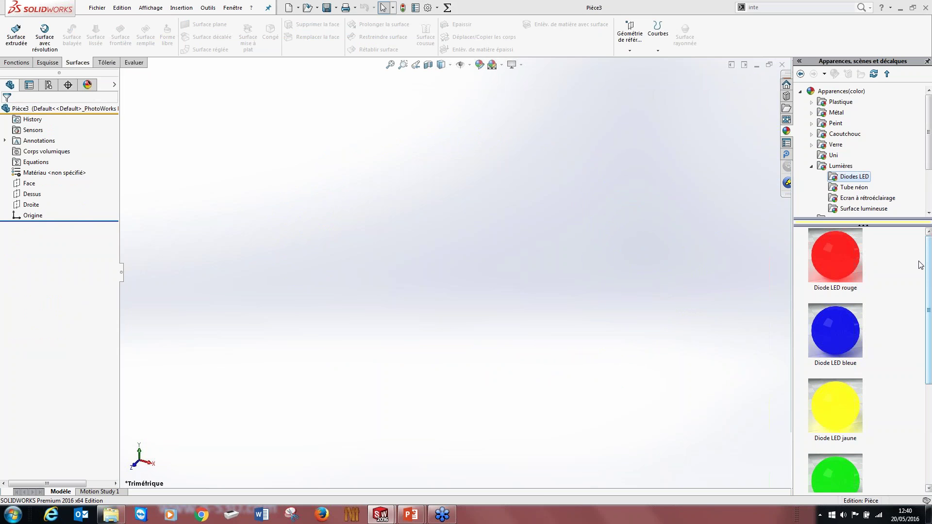
{"action": "left_click", "coordinate": [784, 63]}
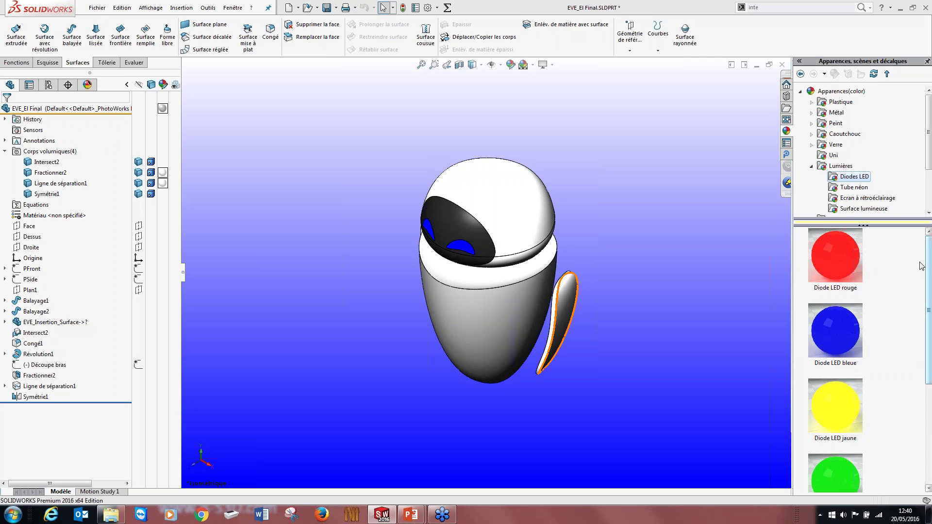
{"action": "left_click", "coordinate": [693, 220]}
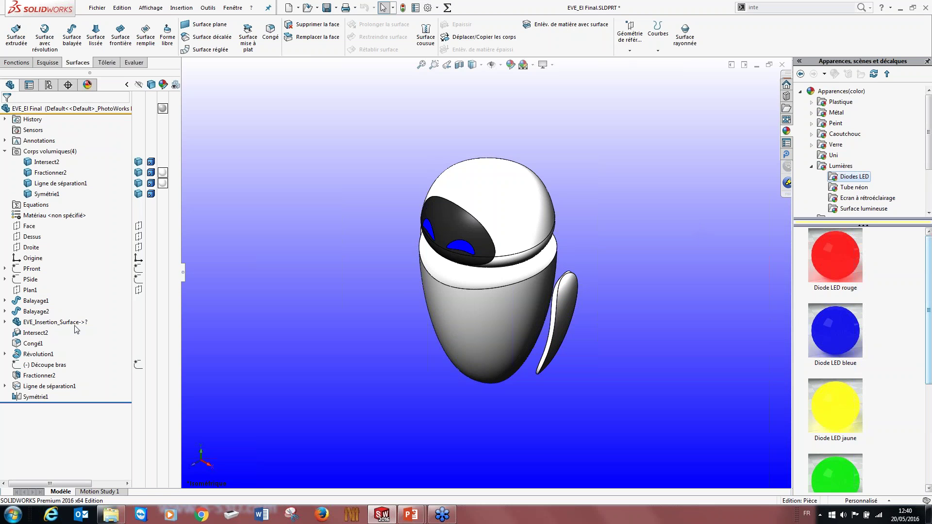
- Switch to the PowerPoint slide show and advance to the slide comparing the A-S3D copy of EVE with the Pixar original
{"action": "mouse_move", "coordinate": [421, 516]}
{"action": "left_click", "coordinate": [447, 475]}
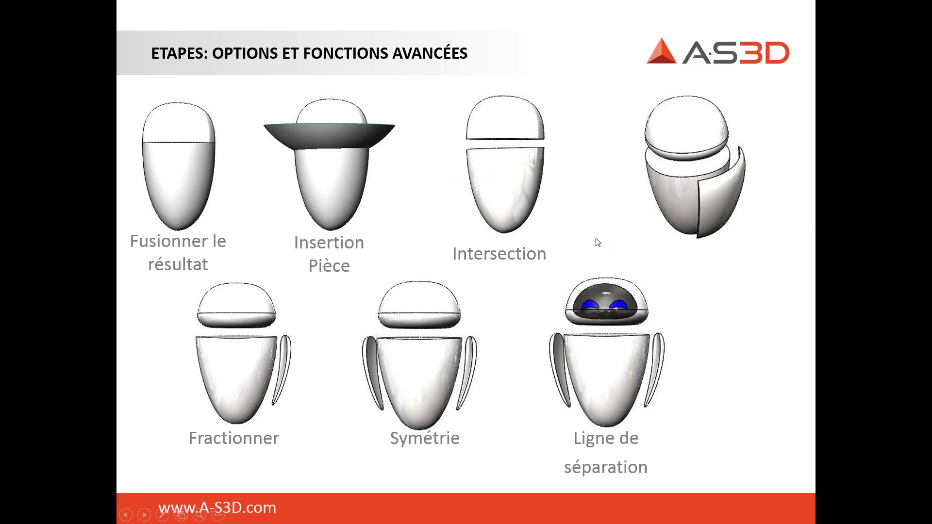
{"action": "left_click", "coordinate": [484, 222]}
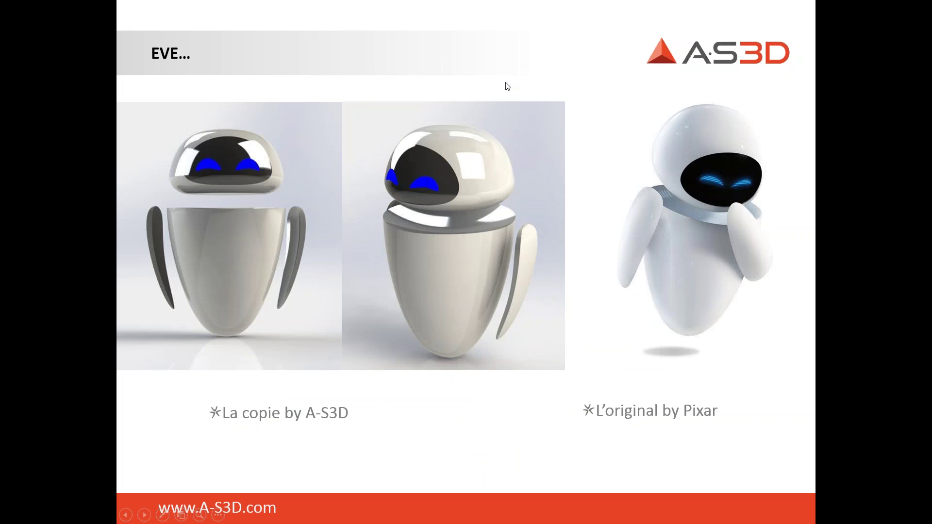